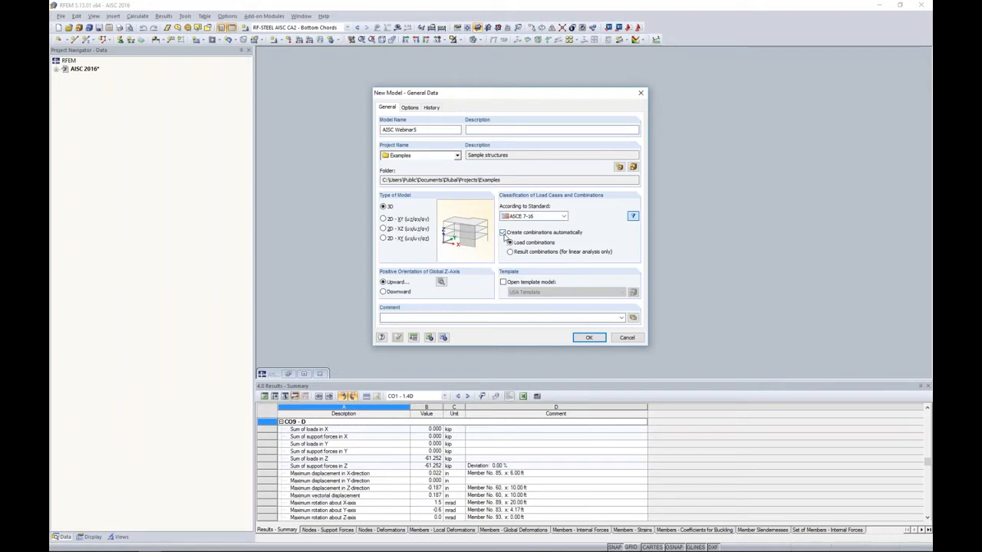
Step: Create the 3D model AISC Webinar5 with load combinations generated automatically according to ASCE 7-16
left_click(503, 233)
left_click(584, 337)
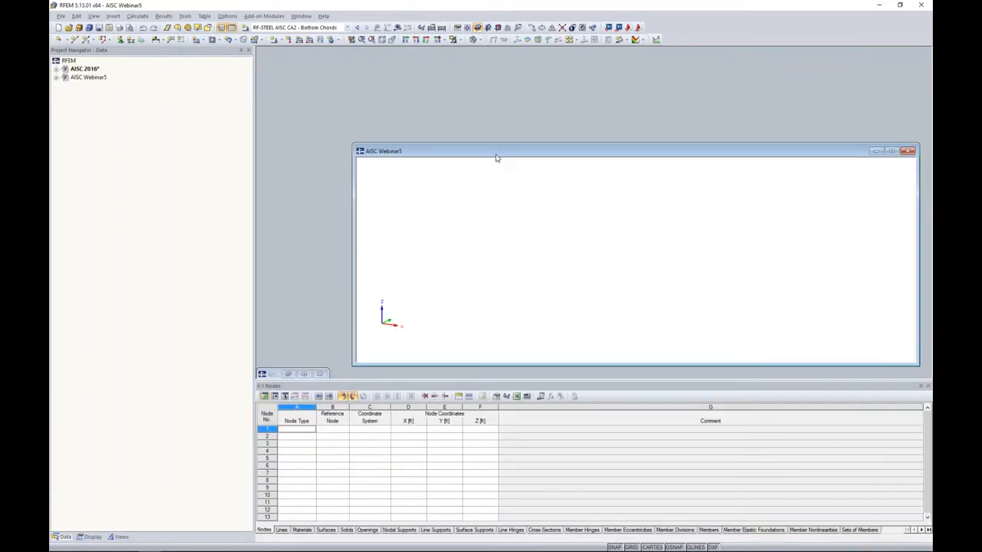
scroll(509, 155, "up", 2)
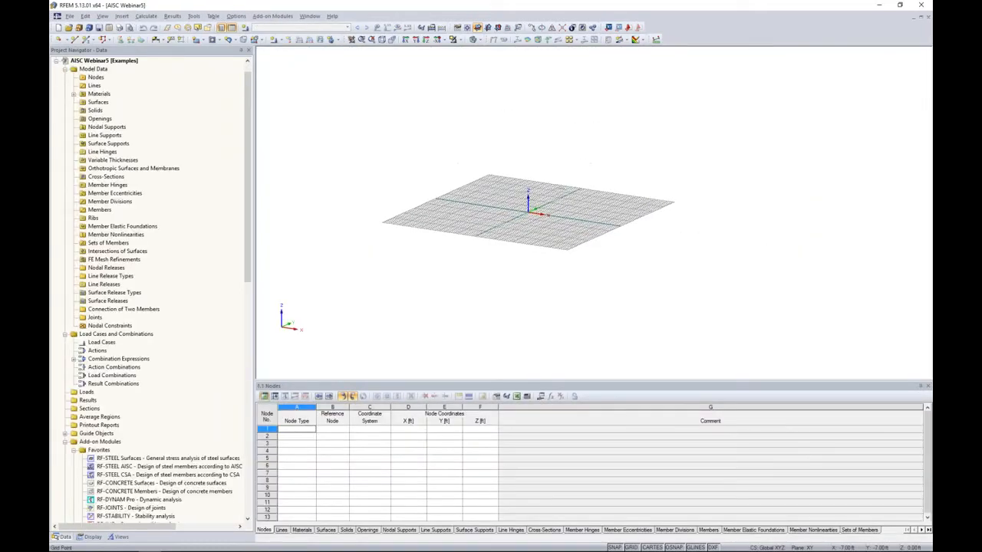
scroll(524, 216, "up", 2)
scroll(524, 216, "up", 1)
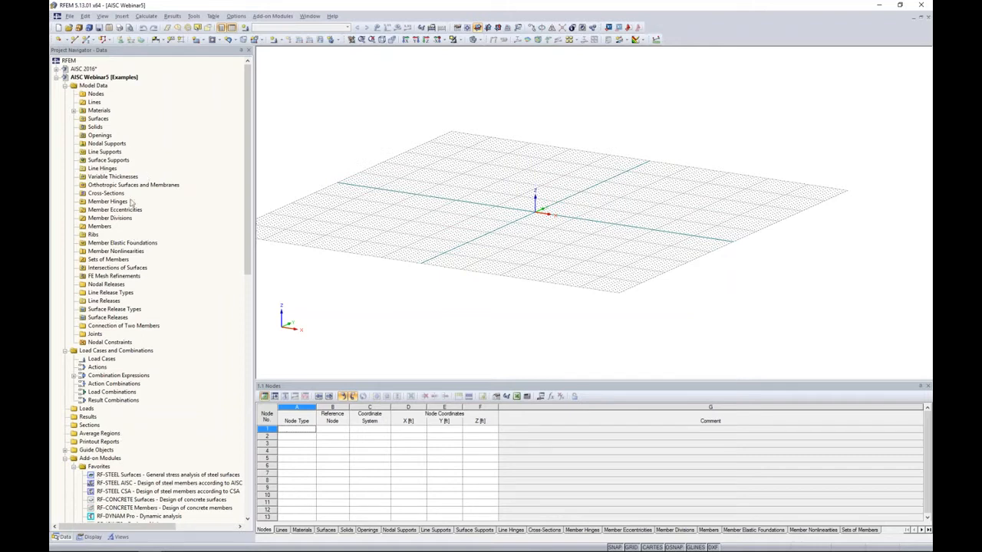
Step: Examine the new model's data tree, the available add-on modules and the display settings
scroll(130, 201, "down", 11)
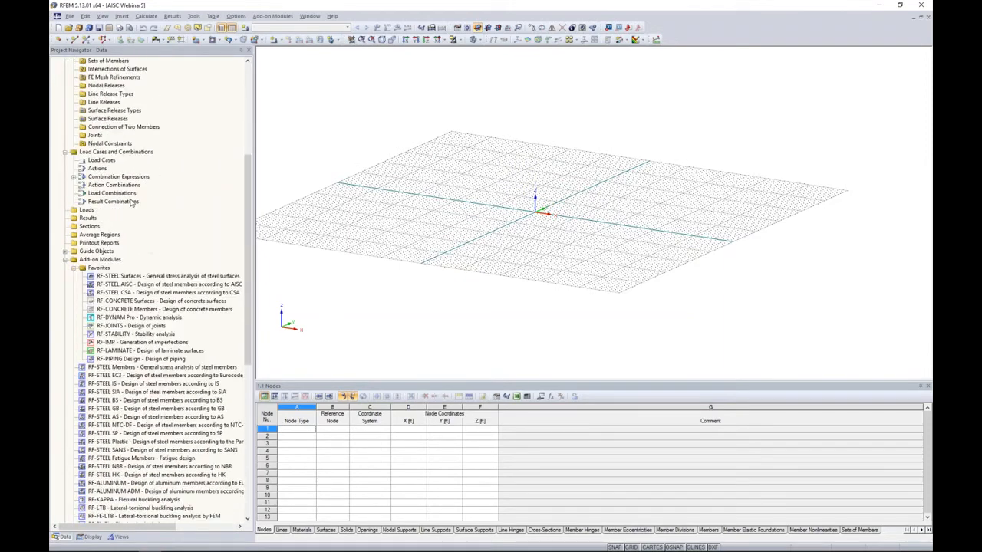
scroll(131, 201, "down", 3)
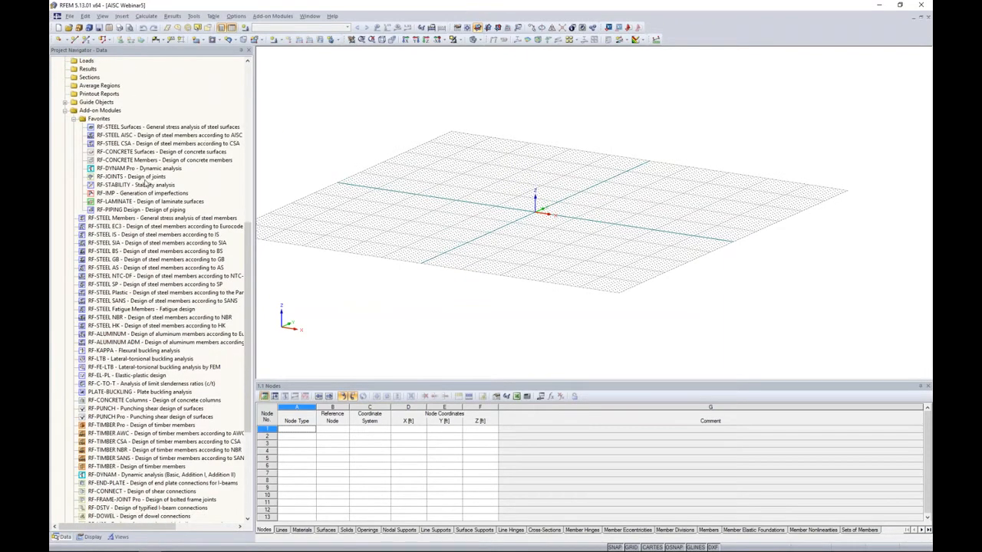
scroll(147, 208, "up", 11)
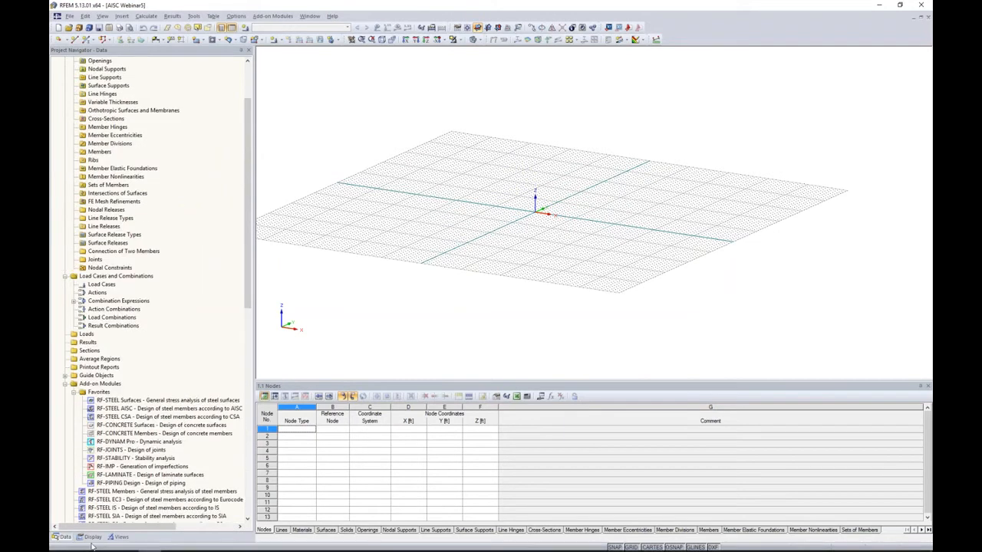
mouse_move(82, 543)
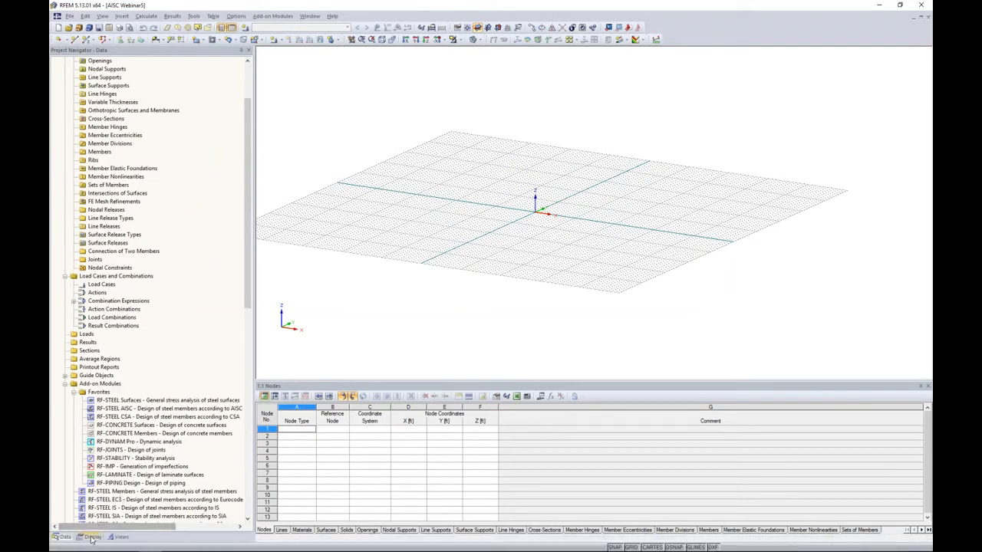
left_click(92, 537)
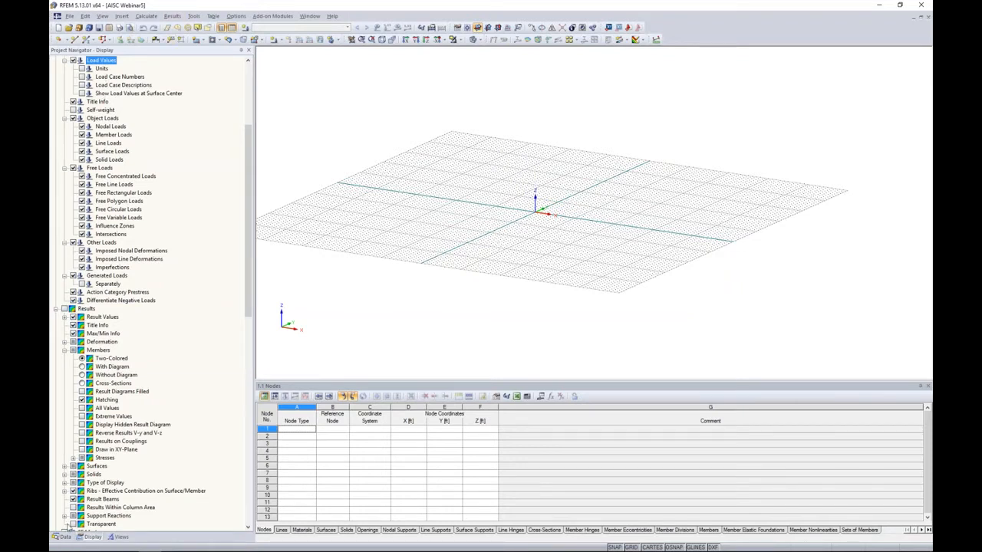
left_click(65, 537)
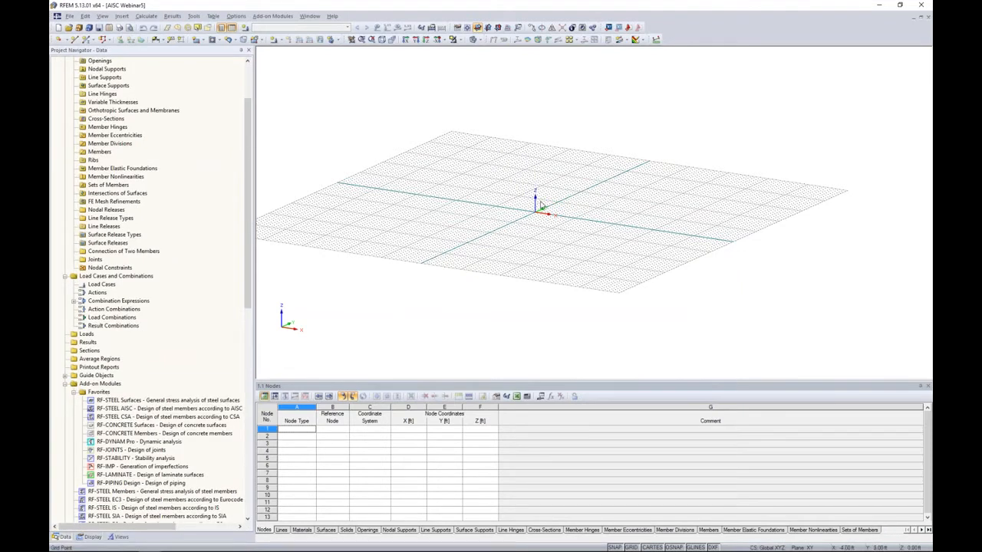
middle_click_drag(543, 204, 521, 215)
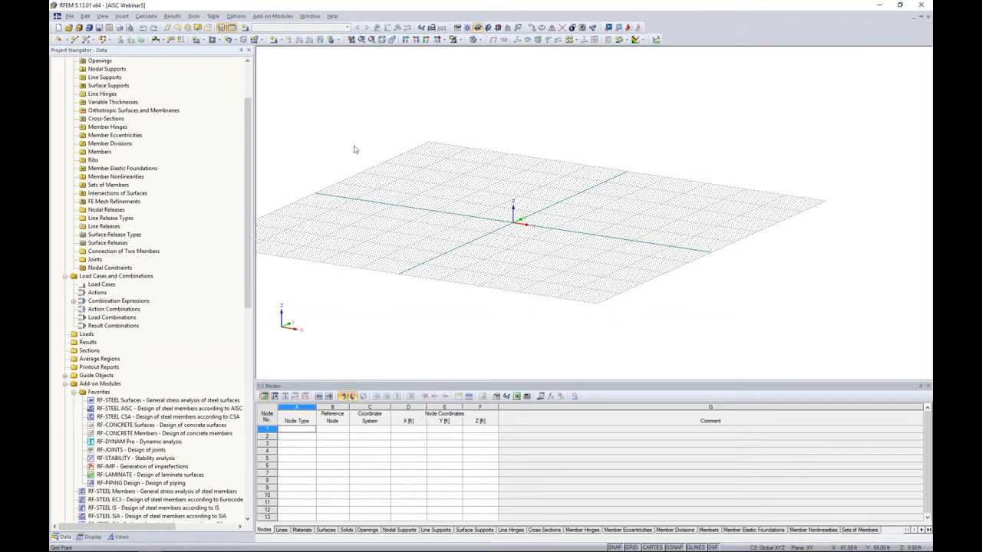
scroll(248, 117, "up", 3)
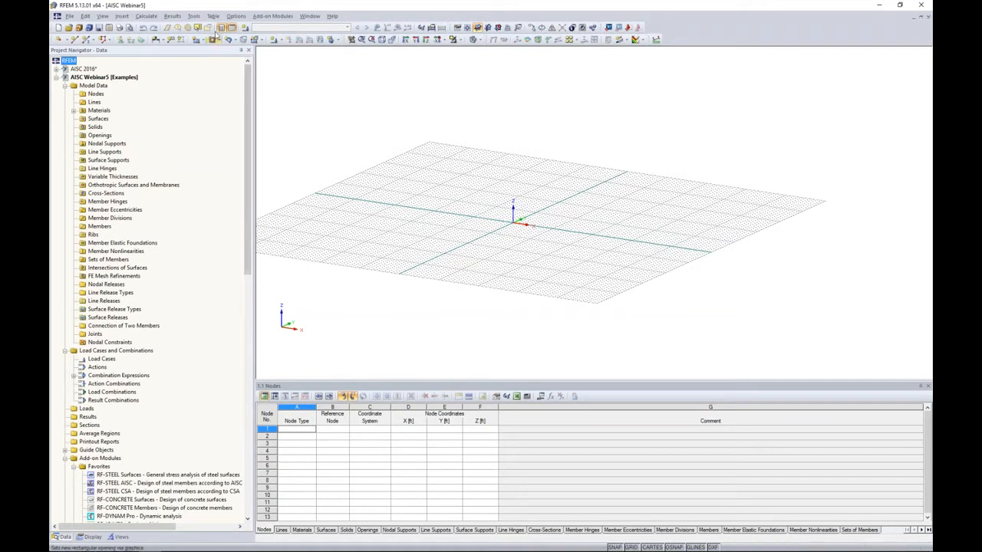
Step: Start generating a 2D truss from members and place the generator dialog higher over the work area
left_click(193, 15)
mouse_move(231, 161)
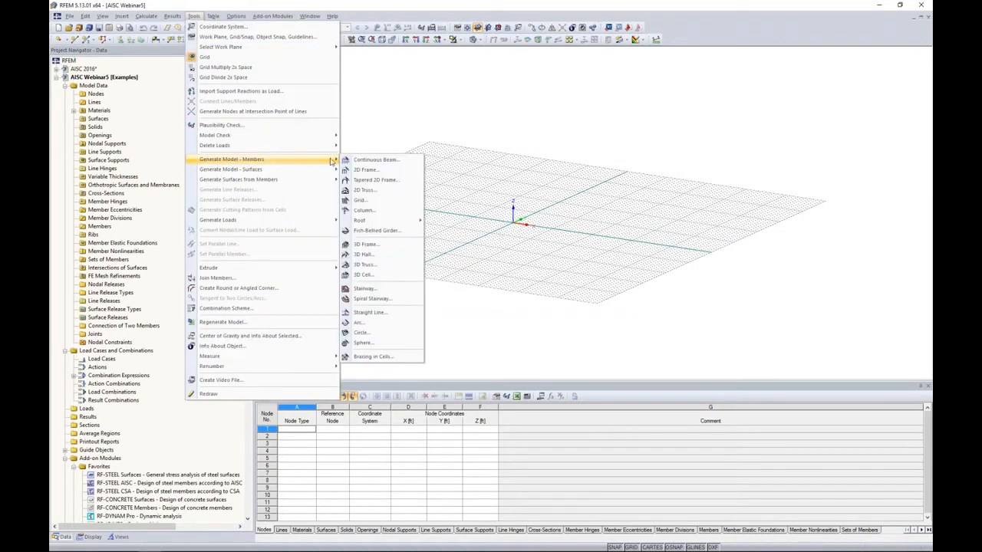
left_click(367, 189)
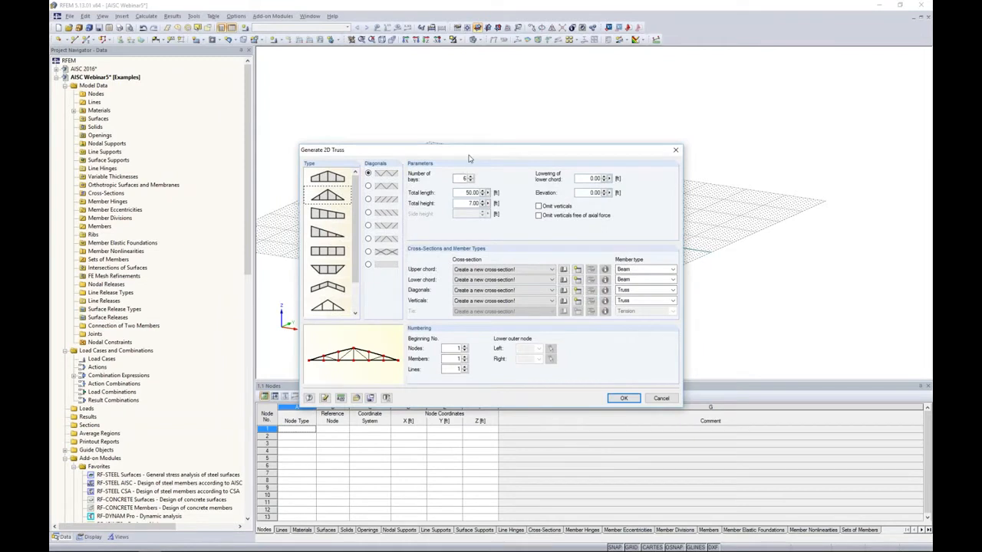
left_click_drag(471, 151, 483, 111)
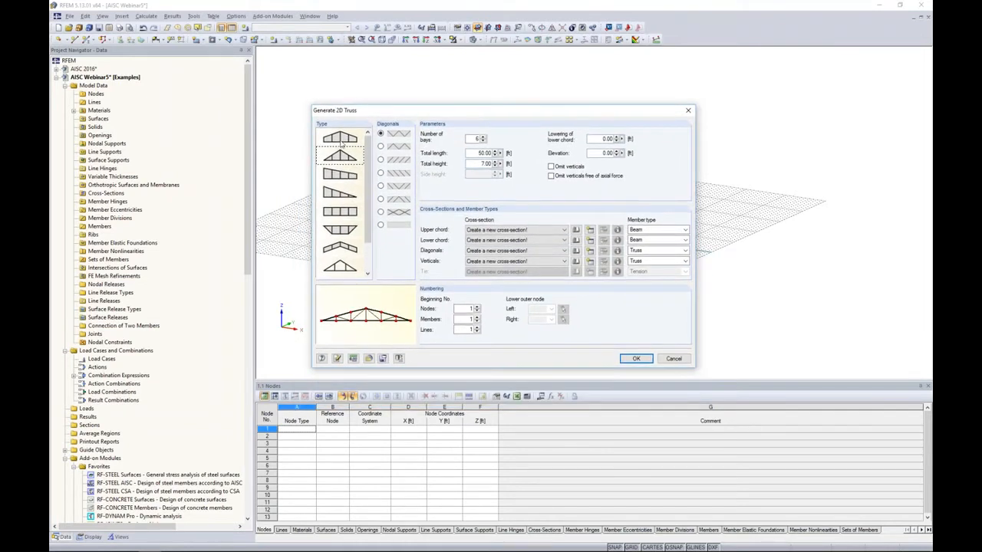
Step: Try out several other truss types and diagonal patterns in the 2D truss preview
left_click(340, 175)
left_click(340, 193)
left_click(341, 212)
left_click(340, 248)
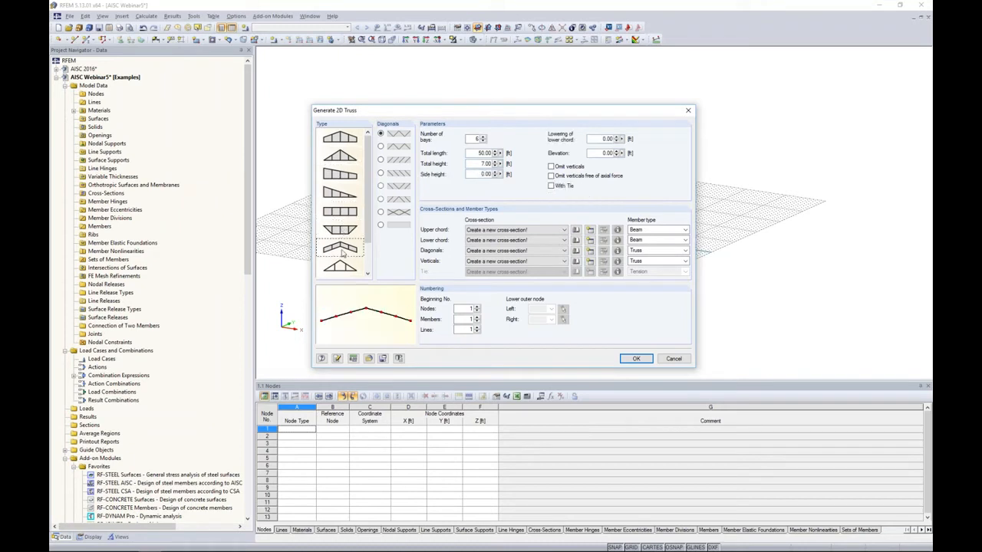
left_click(381, 147)
left_click(380, 160)
left_click(382, 173)
left_click(341, 139)
left_click(381, 146)
Step: Choose the triangular truss type with the first diagonal pattern and check its bay count, total length and total height
left_click(354, 158)
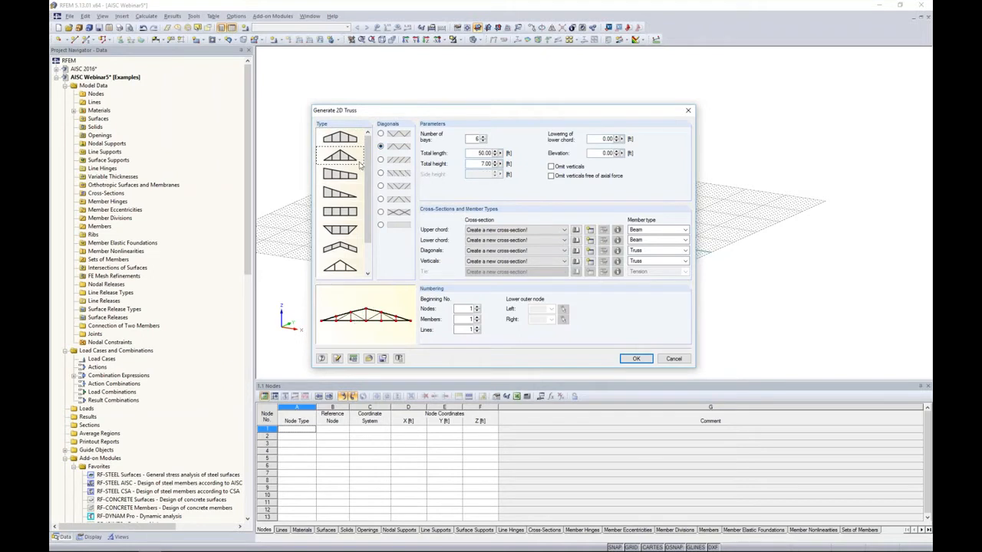
left_click(387, 135)
double_click(469, 139)
left_click(475, 154)
left_click(485, 163)
Step: Try lowering the lower chord by 10 ft and elevating it by 5 ft, resetting each value to 0
double_click(608, 139)
type("10")
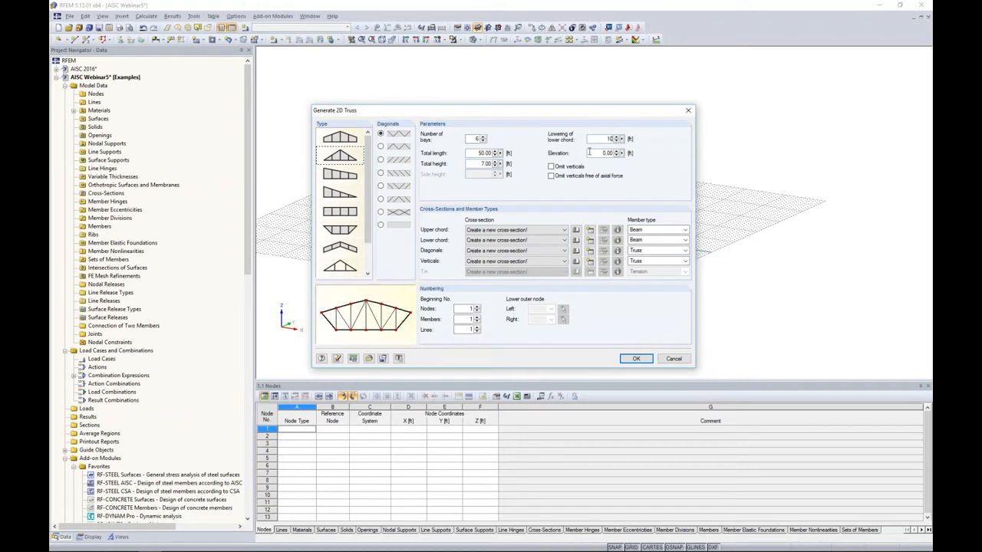
double_click(609, 138)
type("00")
double_click(608, 153)
type("5")
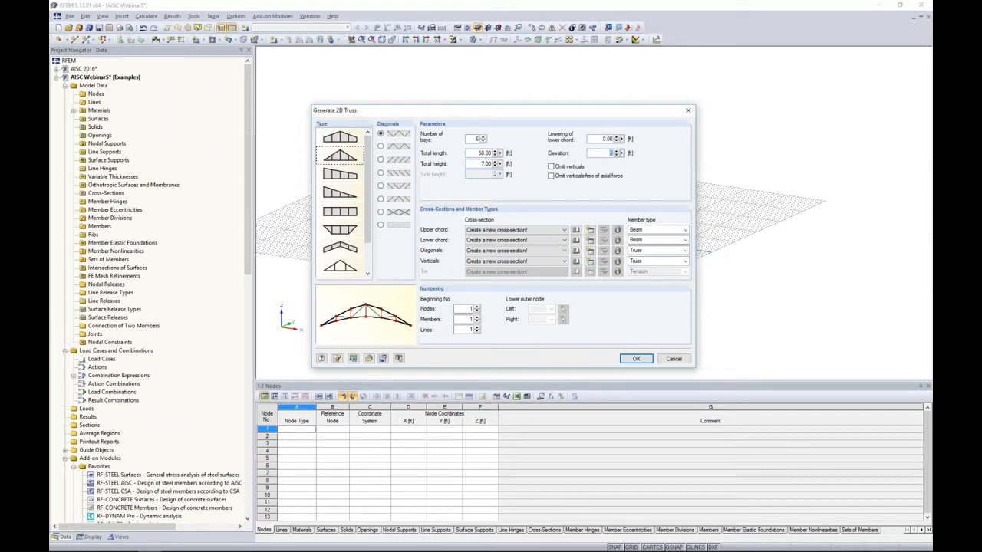
type("0")
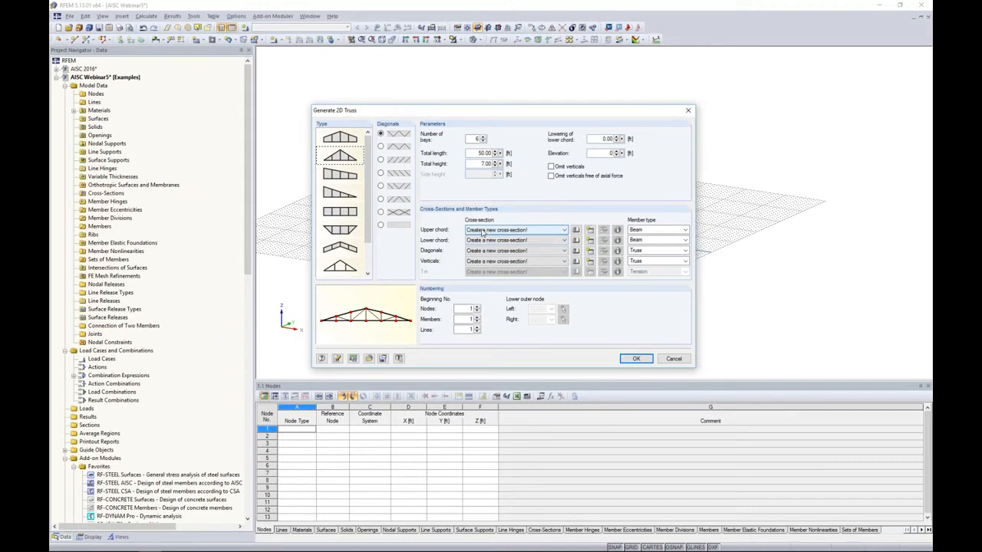
Step: Open the rolled square and rectangular hollow sections for the upper chord, without the favorites filter and with the AISC 15 standard
left_click(575, 230)
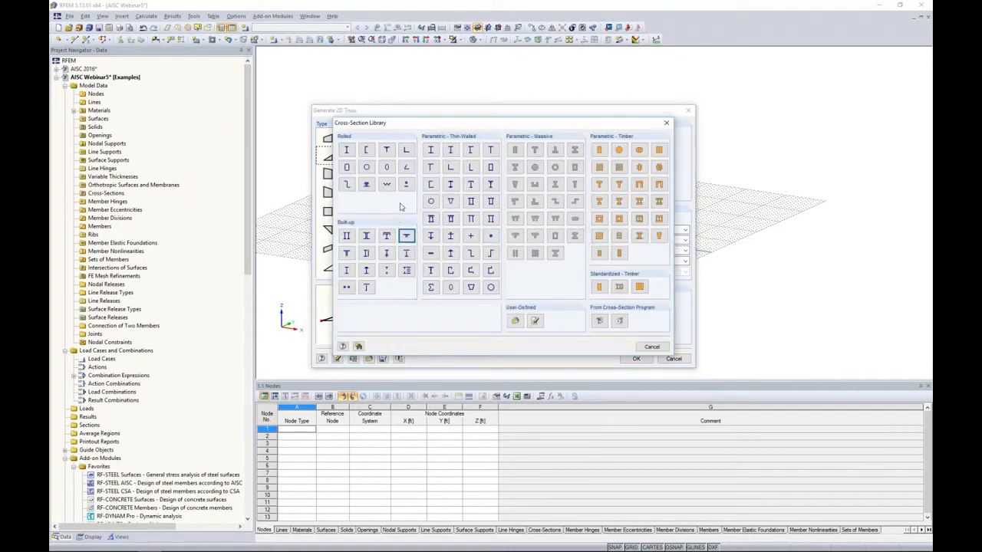
left_click(347, 167)
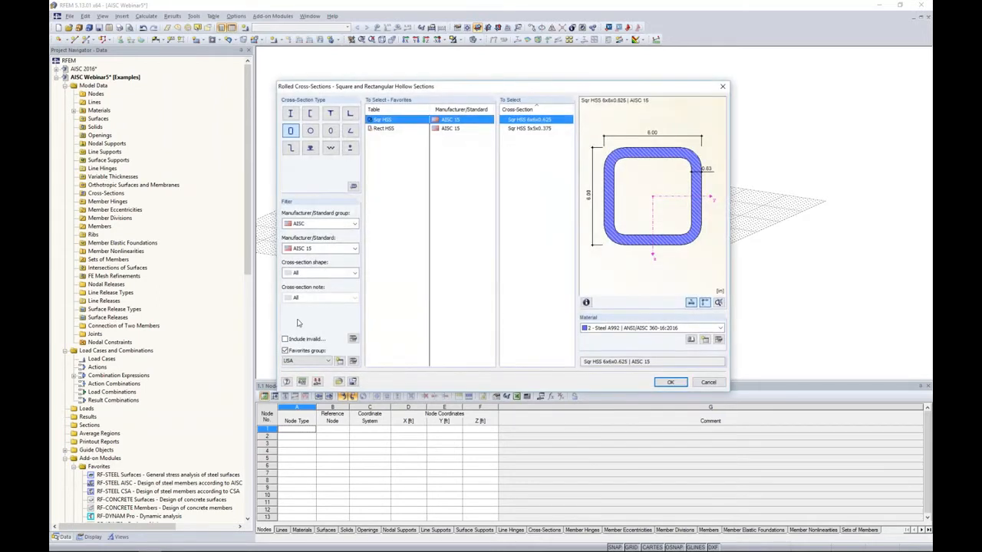
left_click(284, 351)
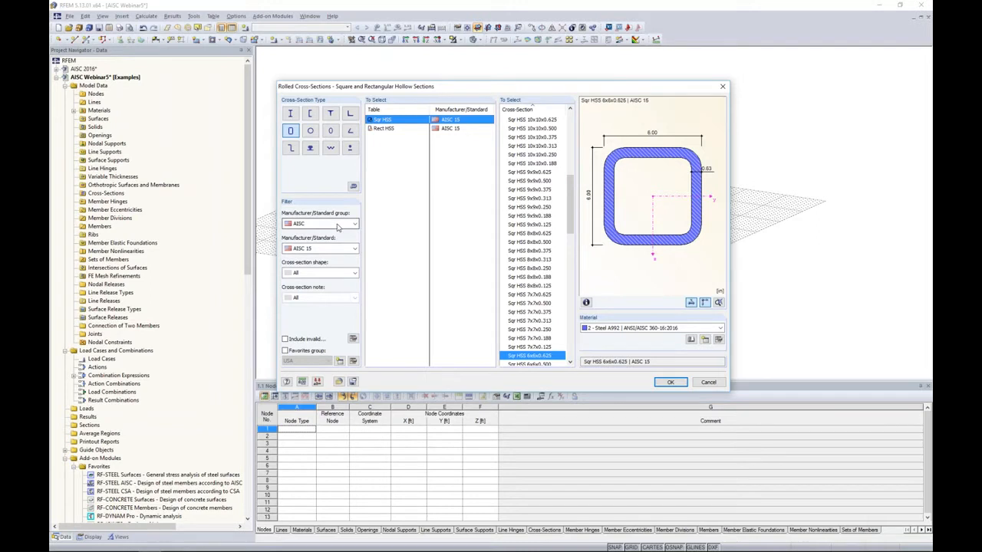
left_click(331, 224)
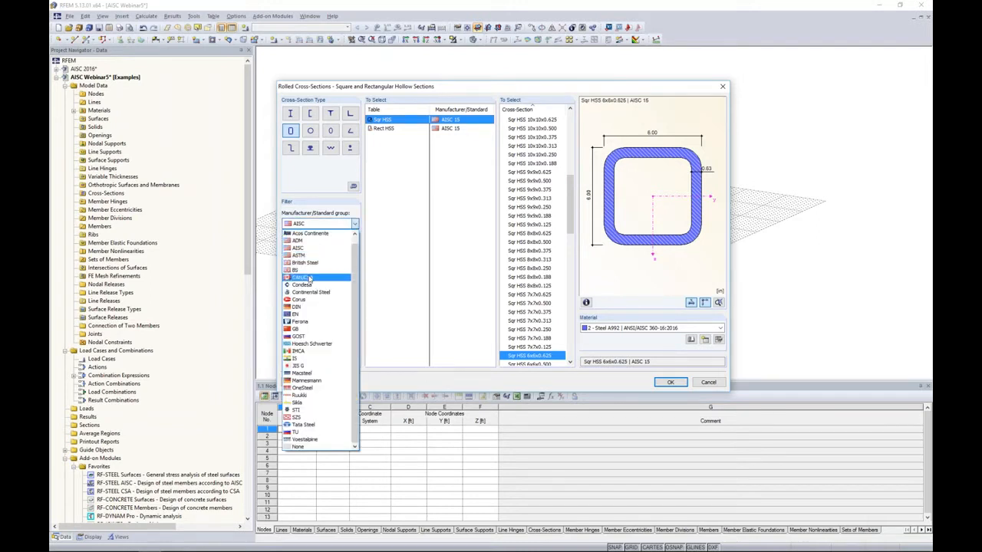
left_click(315, 249)
left_click(316, 249)
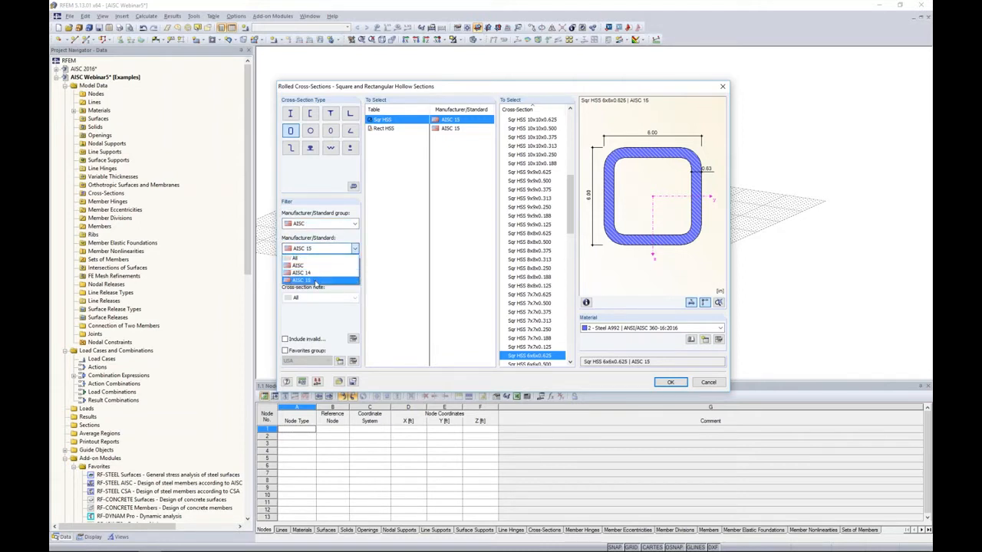
left_click(314, 281)
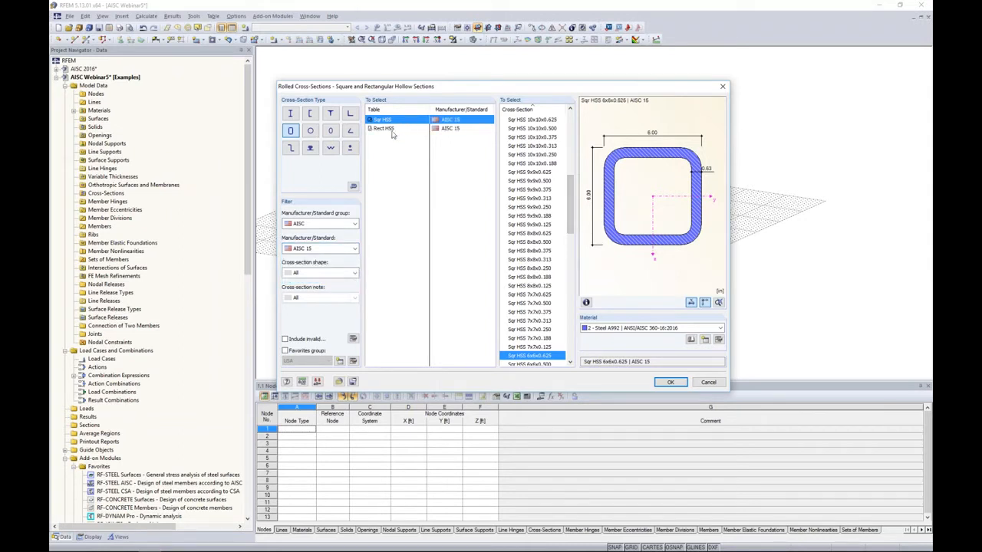
Step: Look through the full square HSS list and the USA favorites selection, and restore the favorites filter
left_click_drag(571, 201, 569, 329)
left_click_drag(579, 224, 575, 125)
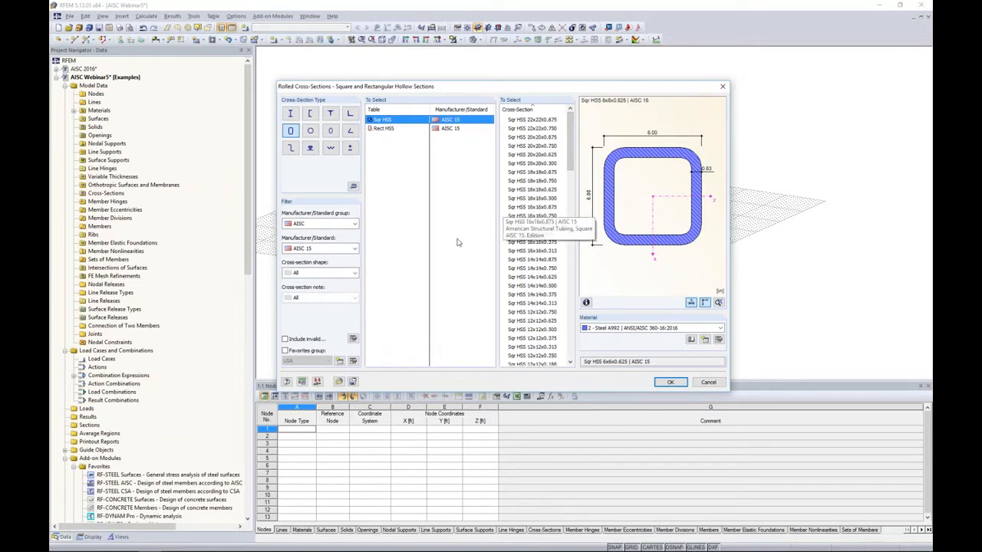
left_click(354, 363)
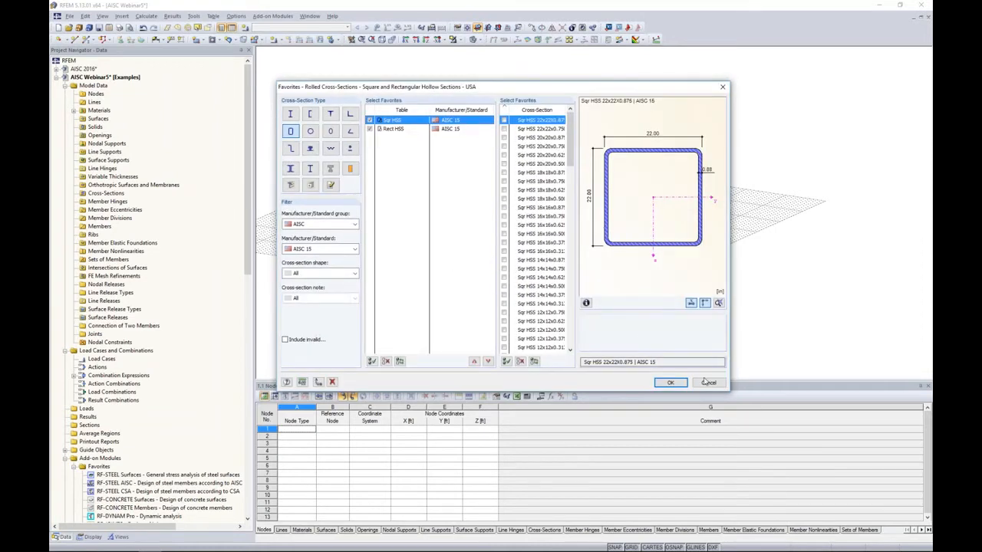
left_click(670, 382)
left_click(286, 350)
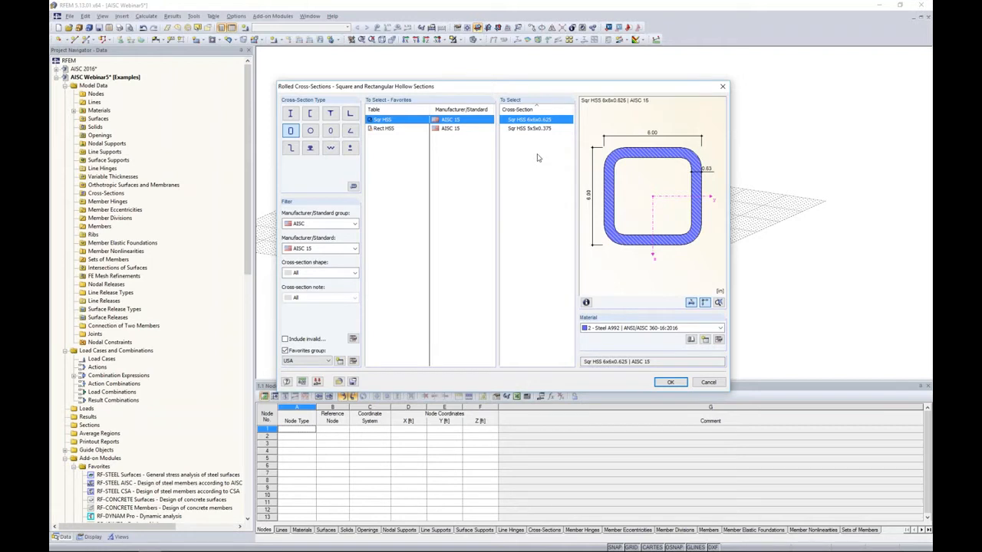
Step: Select the Rect HSS 12x8x0.500 section for the upper chord with Steel A992 as its material
left_click(384, 128)
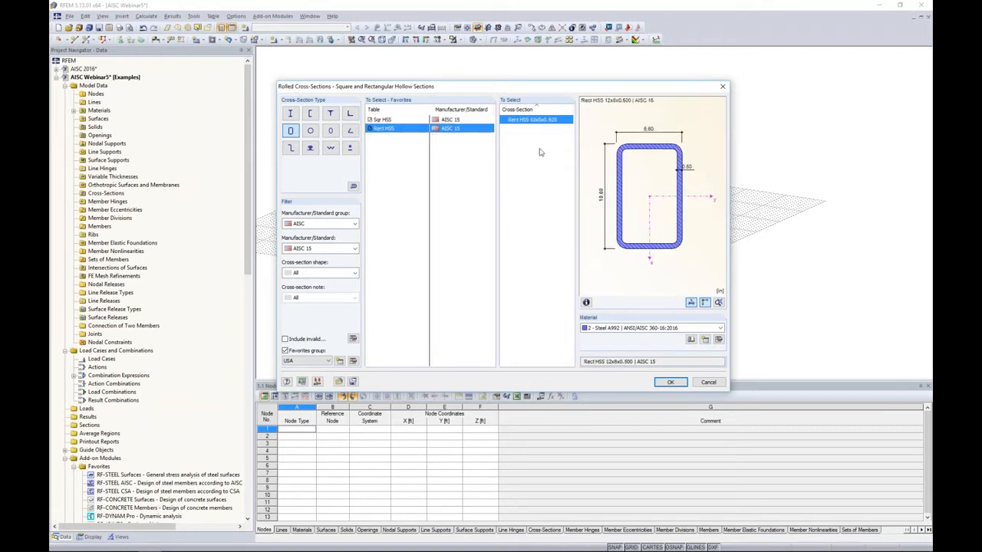
left_click(633, 330)
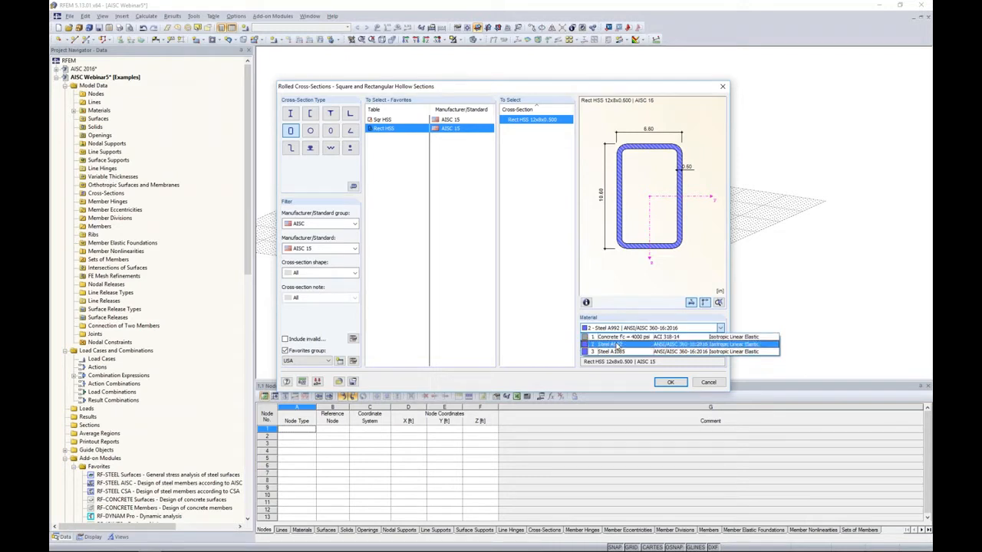
left_click(637, 324)
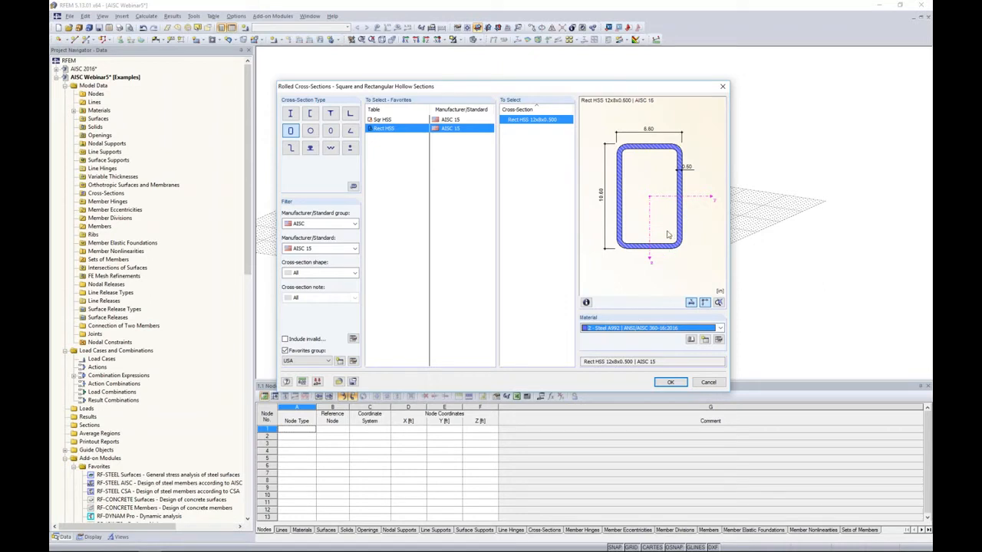
Step: Open the material library for the upper chord section and filter it by the ASTM group and ANSI/AISC 360-16:2016 standard
left_click(691, 340)
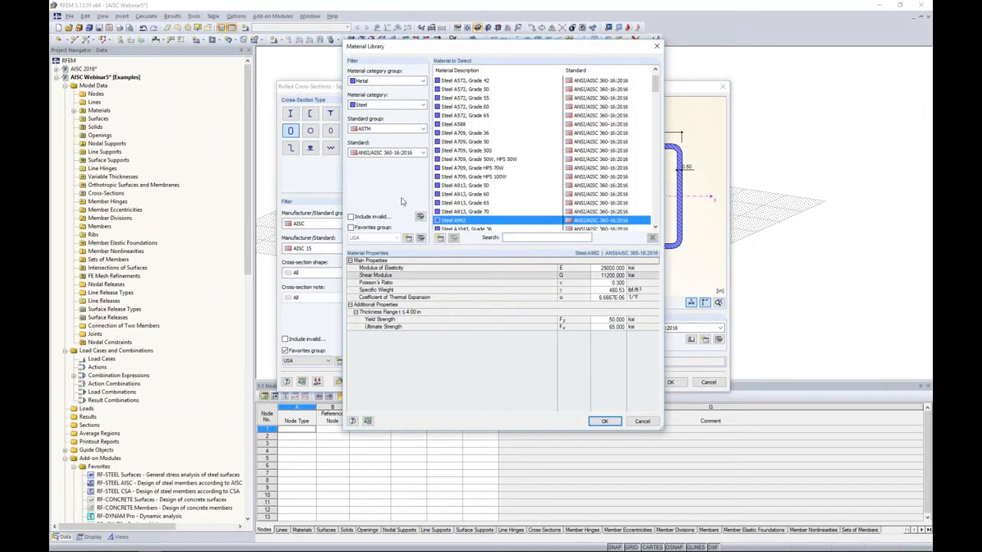
left_click(377, 133)
left_click(380, 142)
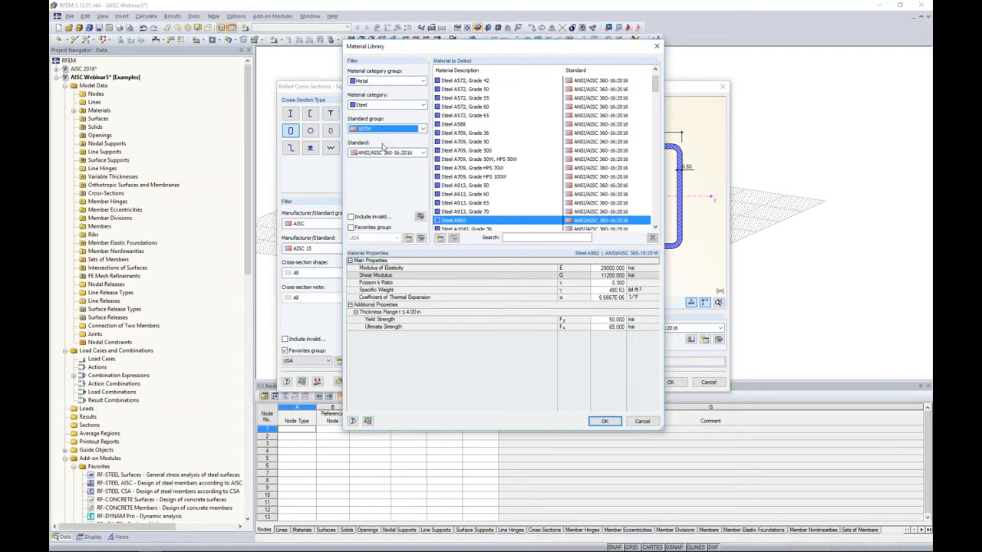
left_click(386, 150)
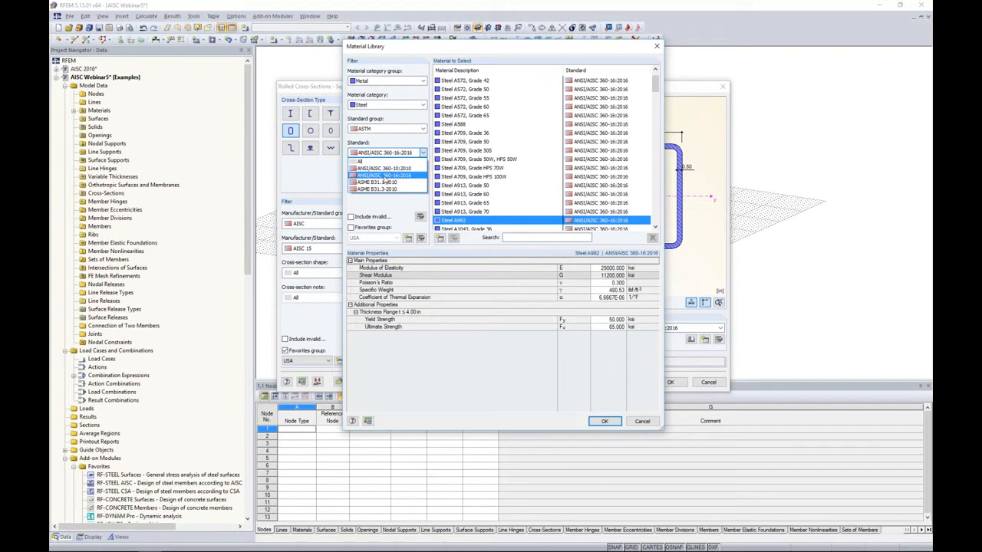
left_click(413, 175)
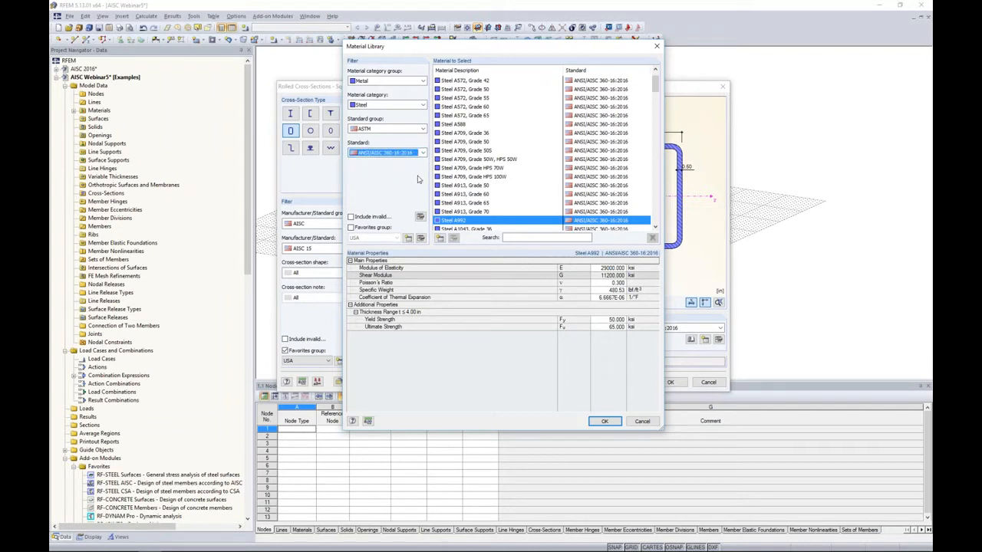
Step: Choose Steel A1085 from the USA favorites as the Rect HSS 12x8x0.500 material and accept the section for the truss chords
left_click_drag(654, 86, 653, 180)
left_click(351, 228)
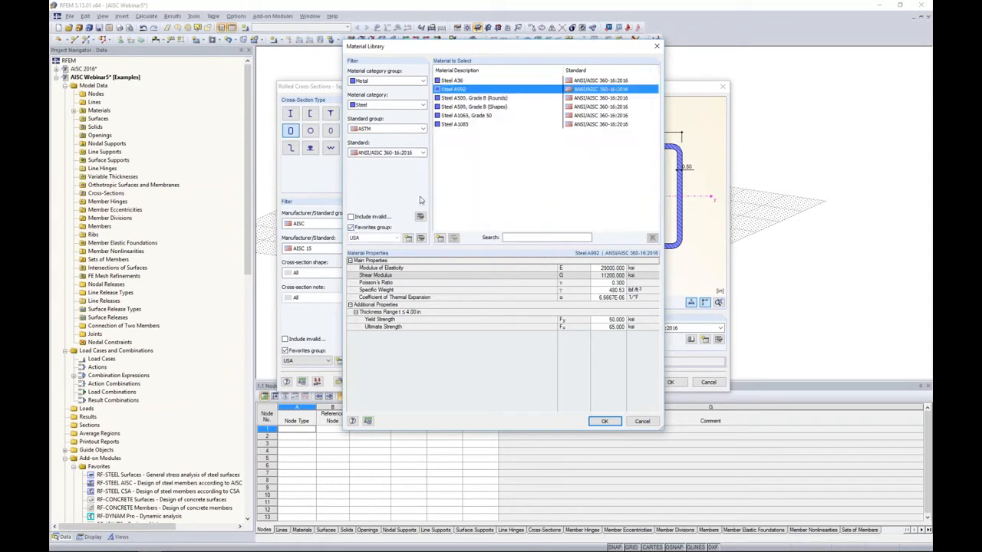
left_click(476, 124)
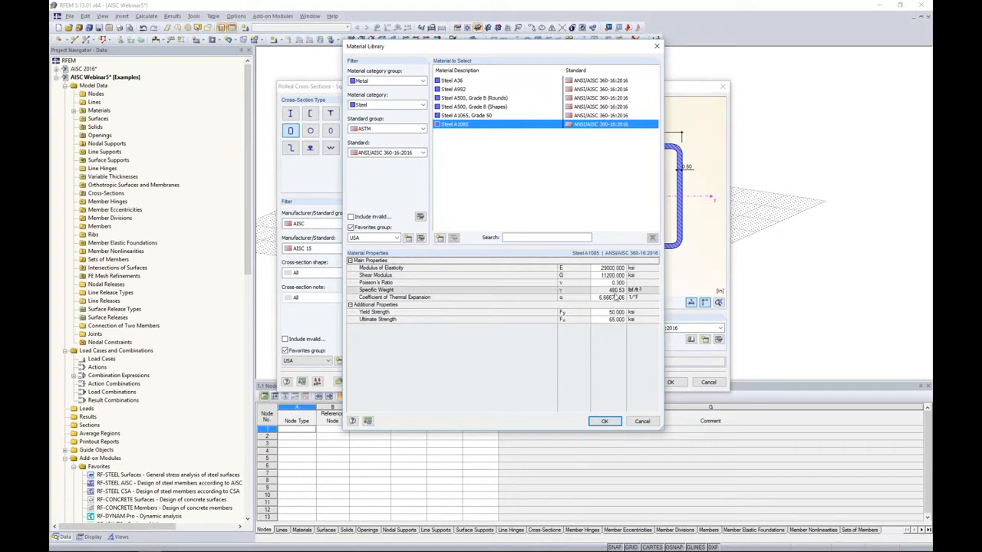
left_click(604, 421)
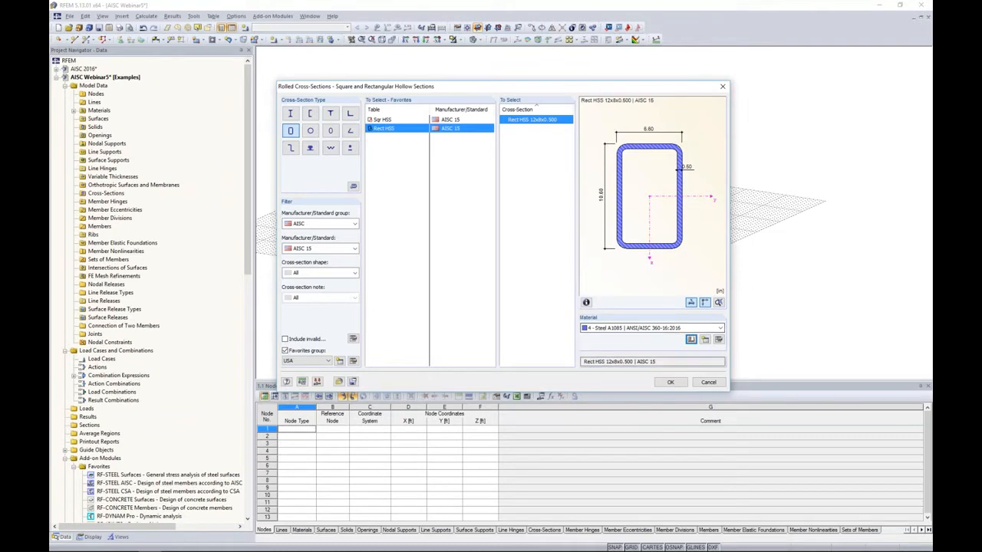
left_click(667, 383)
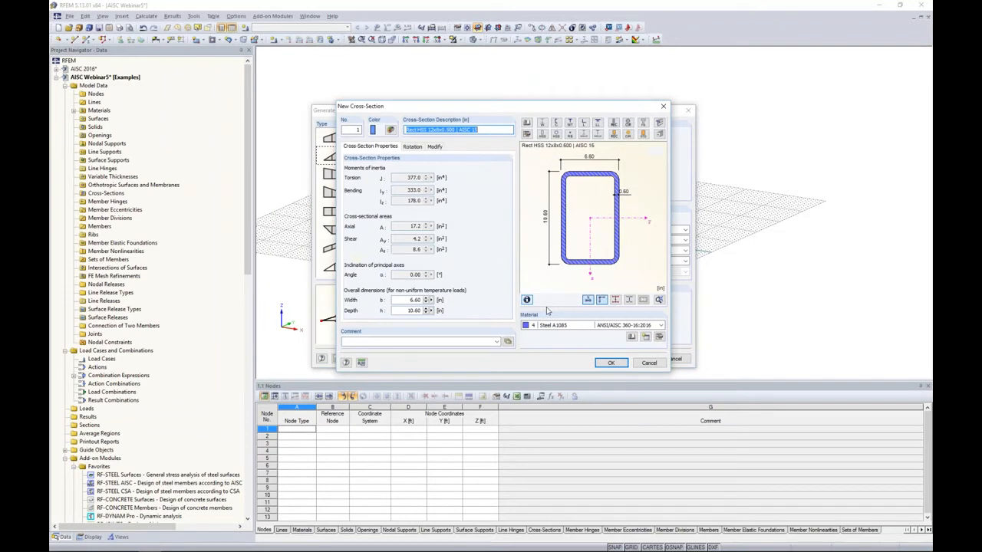
left_click(612, 364)
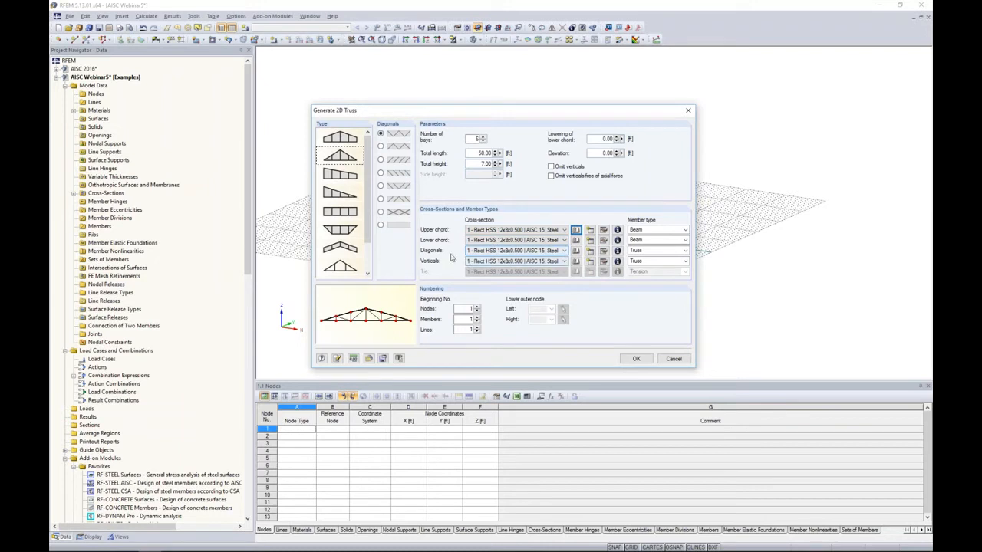
Step: Assign the Sqr HSS 5x5x0.375 rolled section with the existing material 4, Steel A1085, to the truss diagonals
left_click(576, 259)
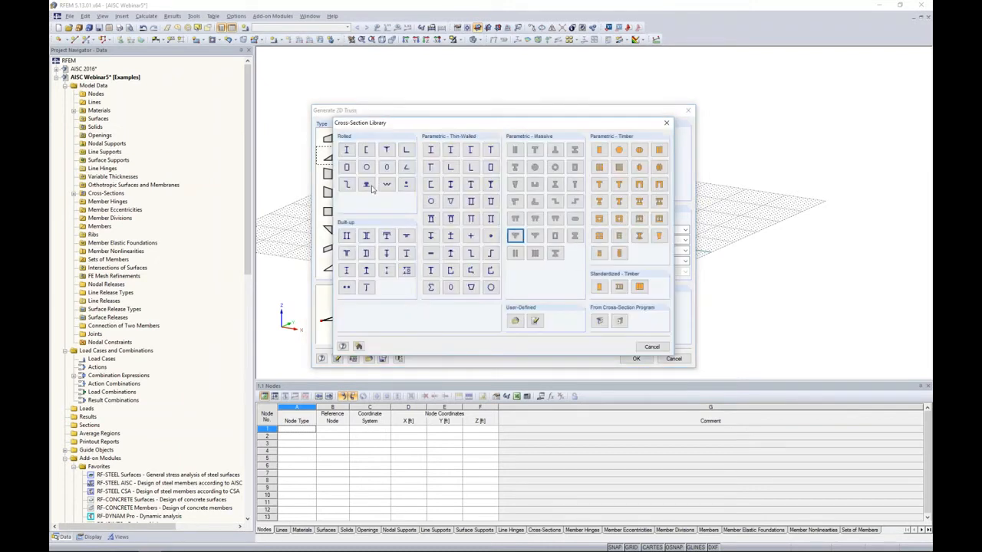
left_click(346, 167)
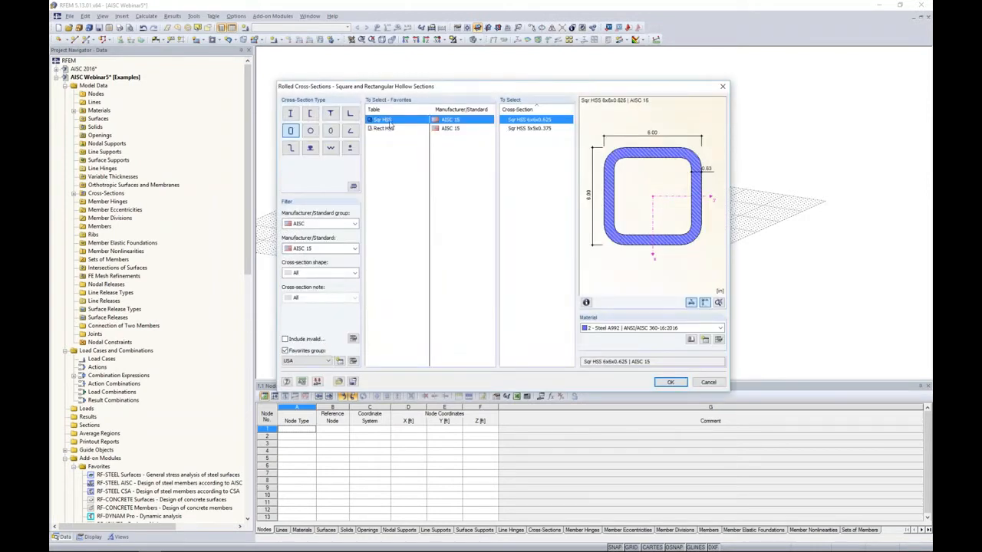
left_click(519, 129)
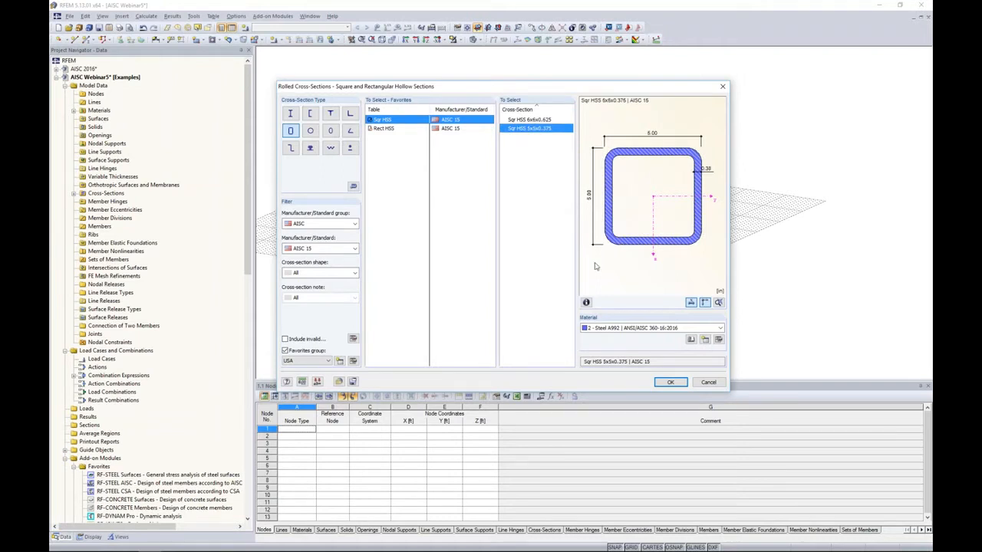
left_click(618, 327)
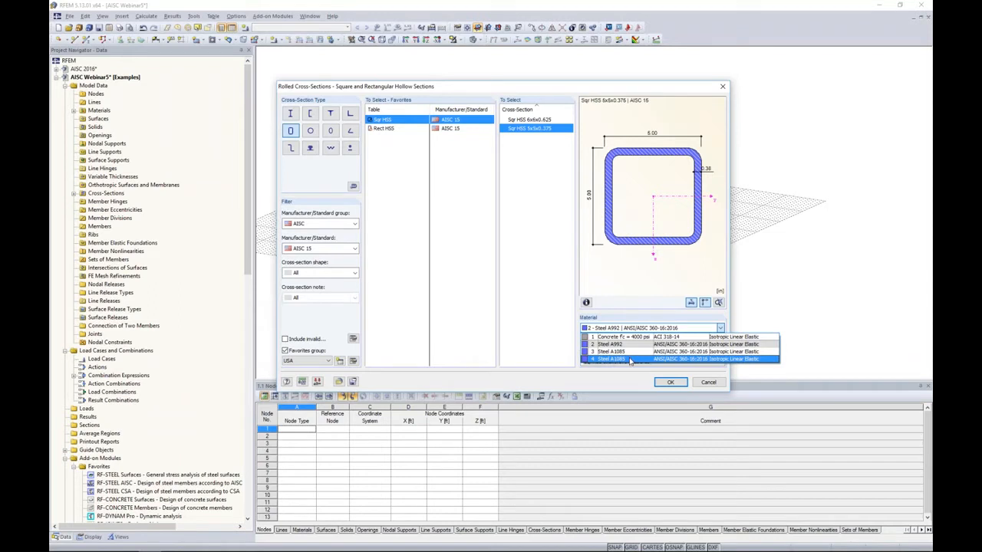
left_click(627, 359)
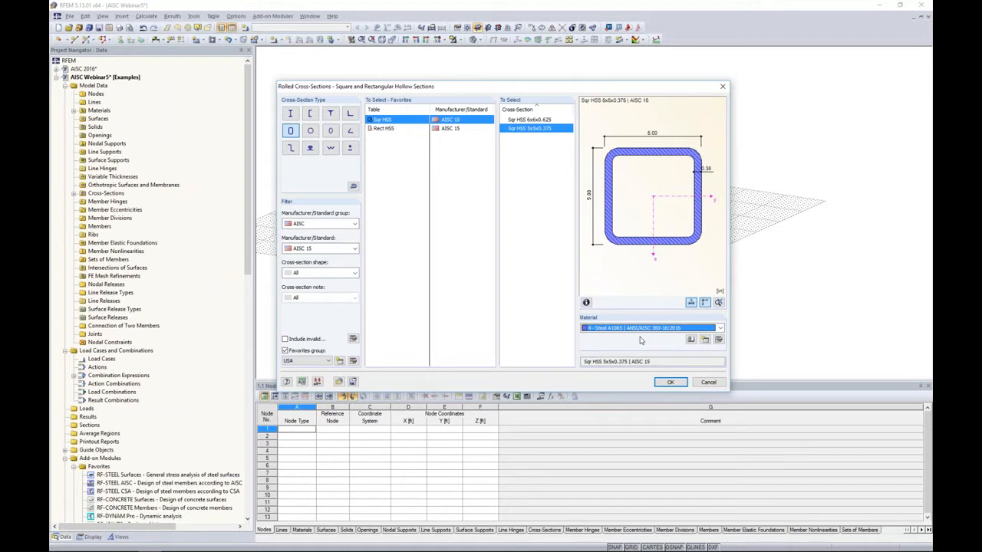
left_click(670, 382)
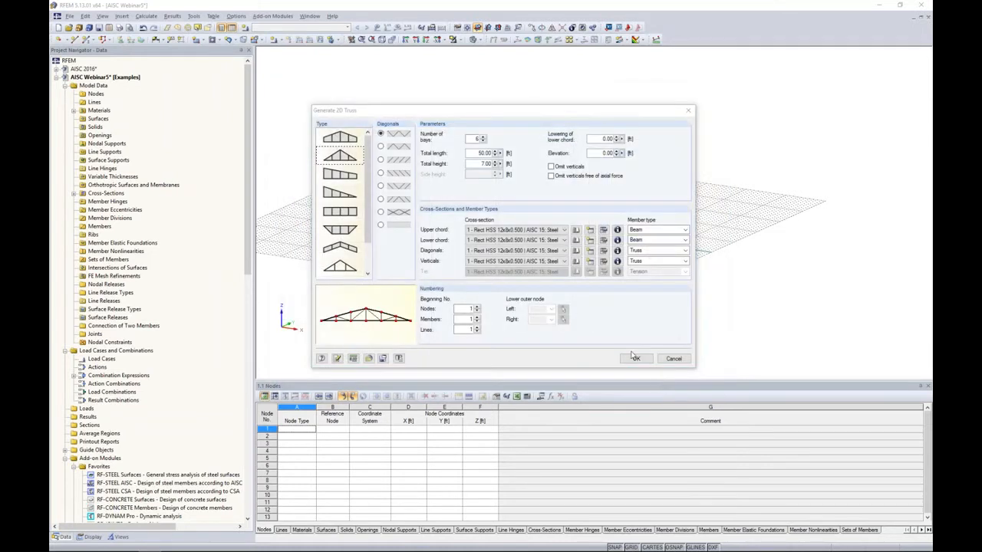
left_click(611, 363)
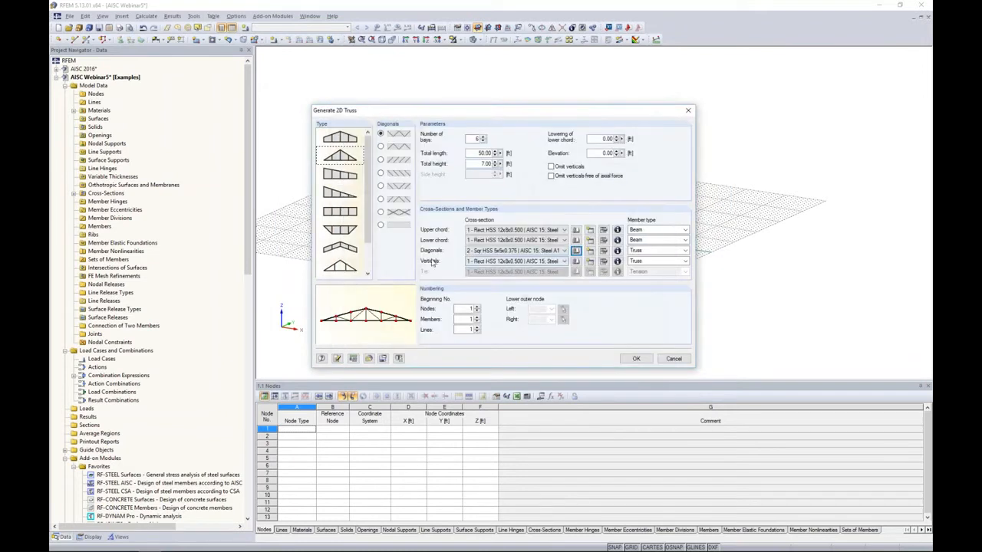
Step: Generate the truss with the Sqr HSS 5x5x0.375 section for the verticals and Beam as the upper chord's member type
left_click(500, 261)
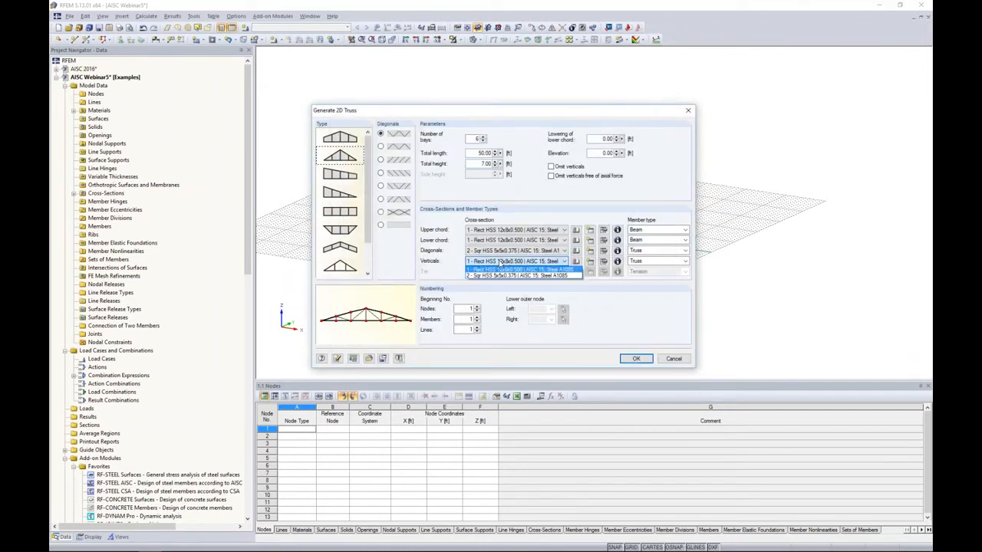
left_click(499, 276)
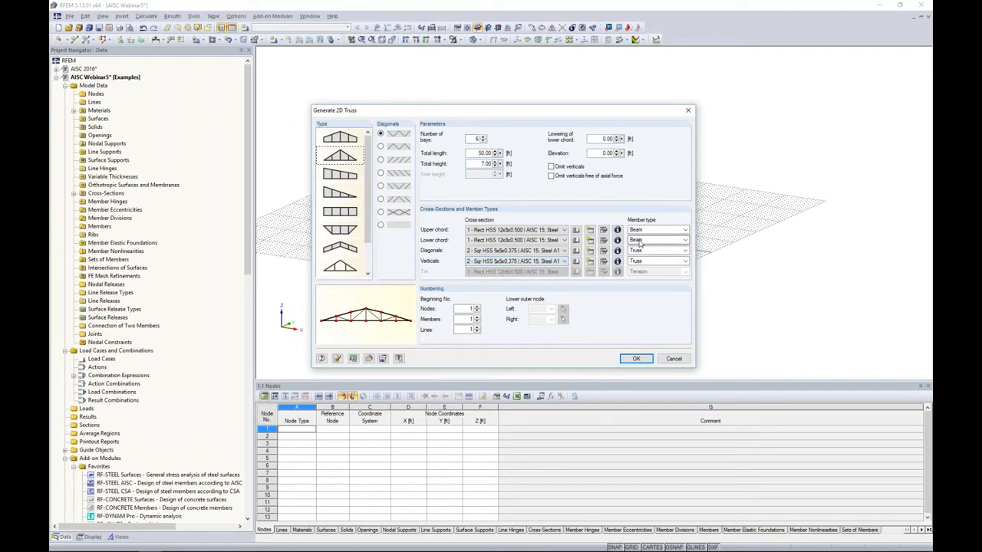
left_click(664, 231)
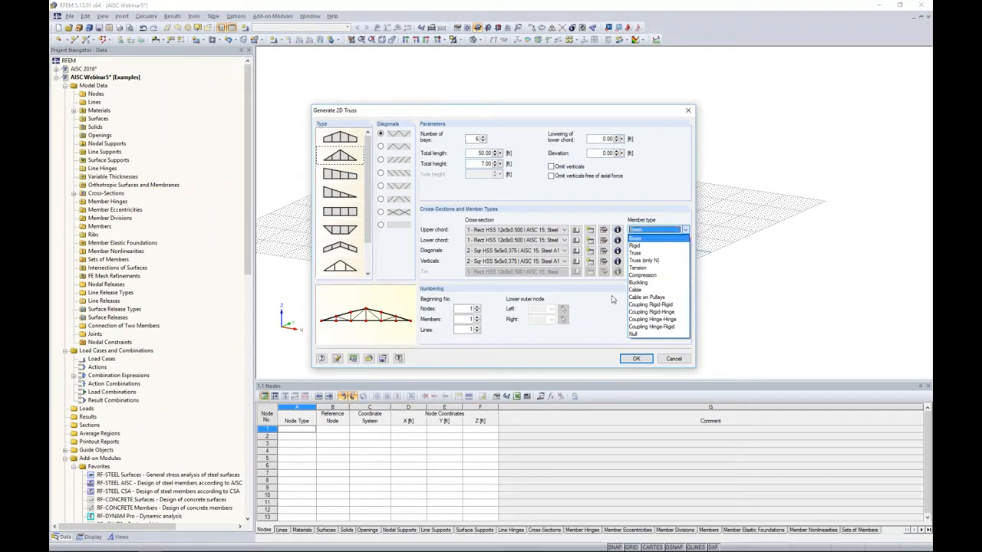
left_click(646, 239)
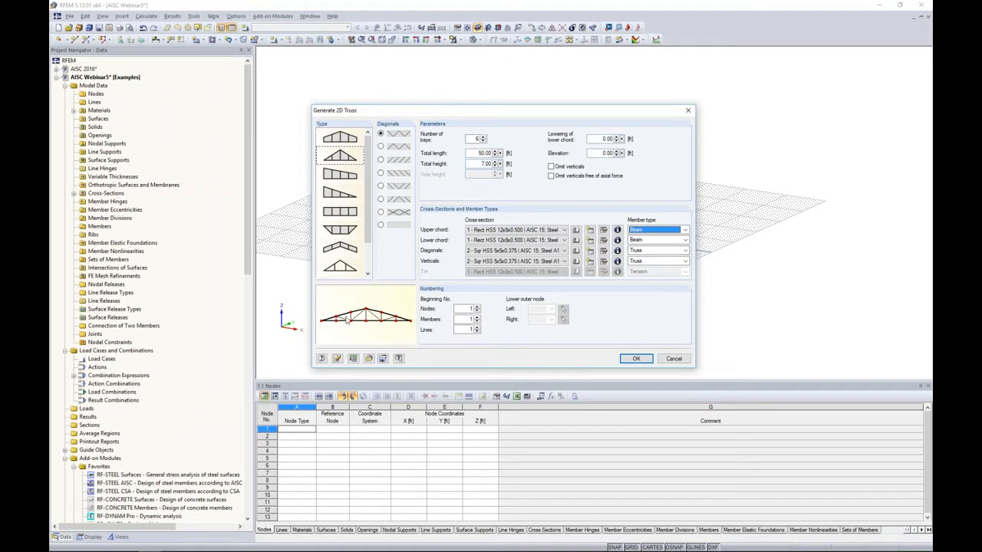
left_click(635, 357)
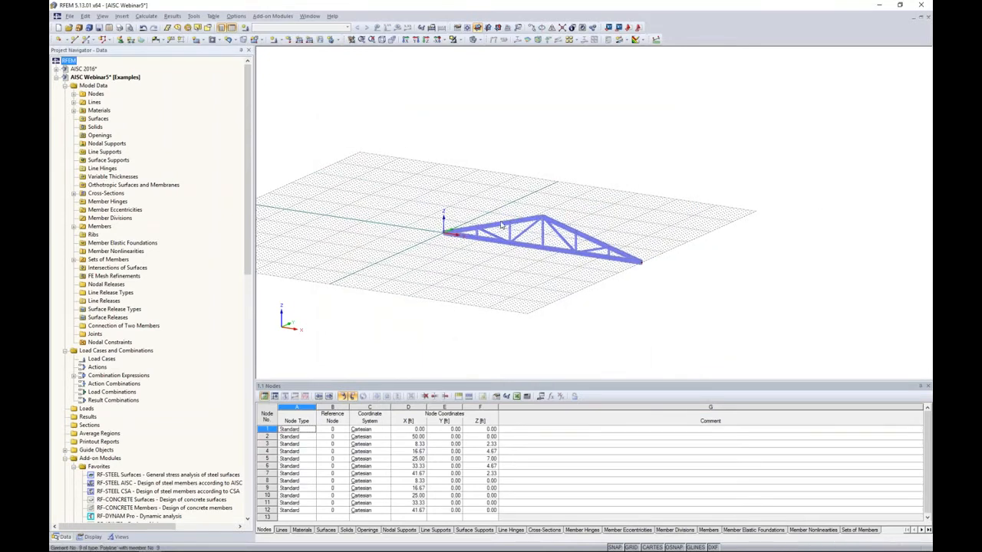
Step: Delete the unused duplicate material 3, Steel A1085, from the model's materials
left_click(74, 111)
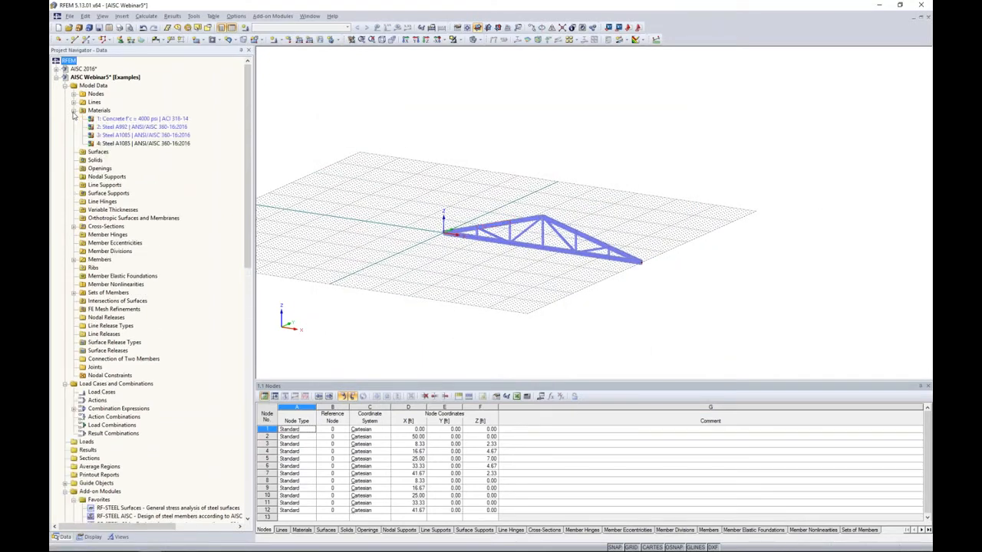
left_click(131, 135)
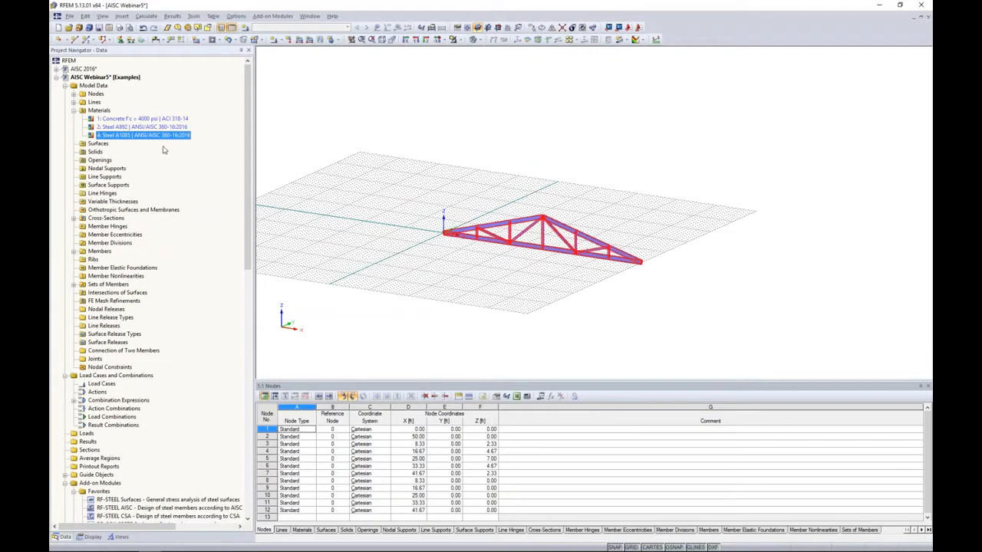
key("Delete")
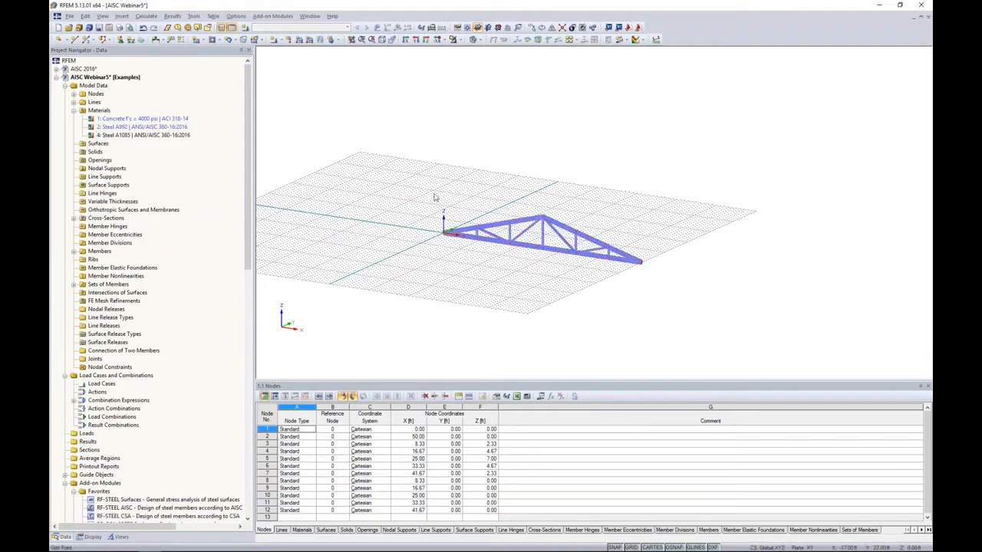
left_click(74, 112)
Step: Start a new single member and choose the W 10x88 I-section from the USA favorites with Steel A992 as its material
middle_click_drag(535, 200, 528, 125)
scroll(508, 198, "up", 5)
scroll(508, 197, "up", 1)
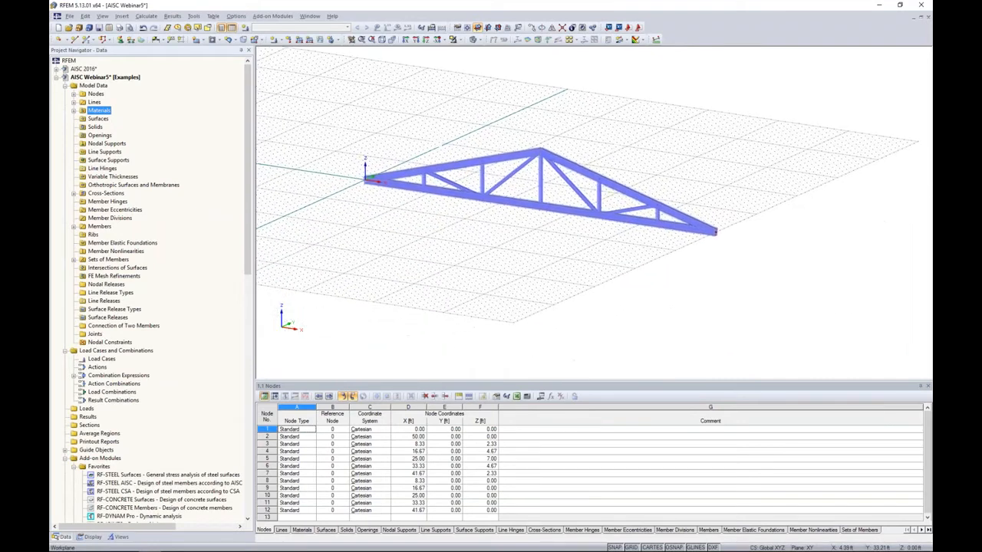
middle_click_drag(588, 281, 601, 269)
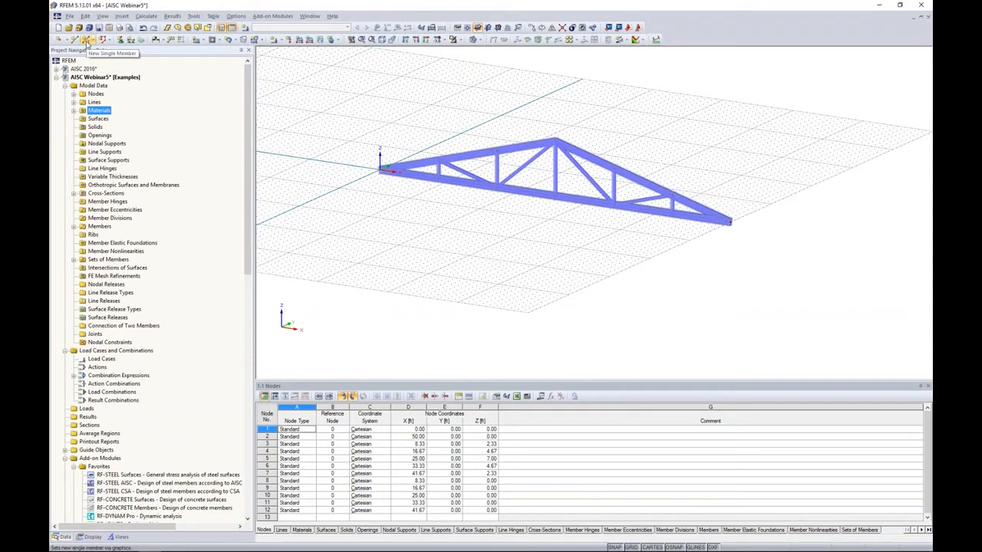
left_click(87, 40)
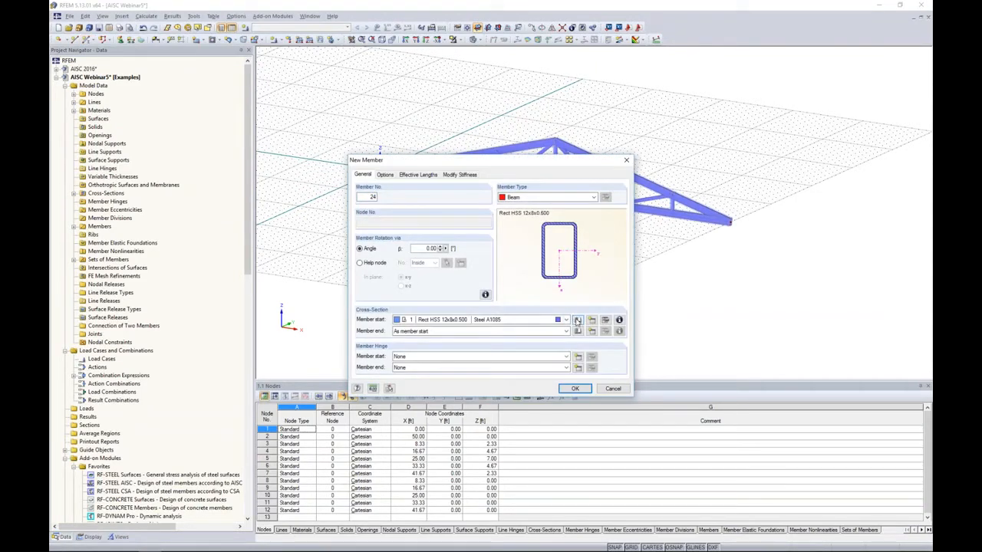
left_click(577, 321)
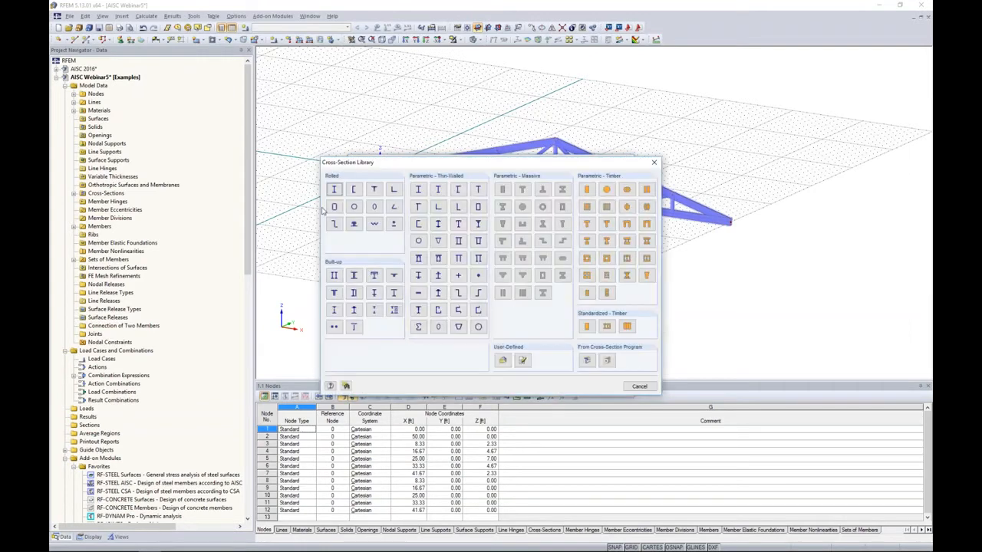
left_click(335, 194)
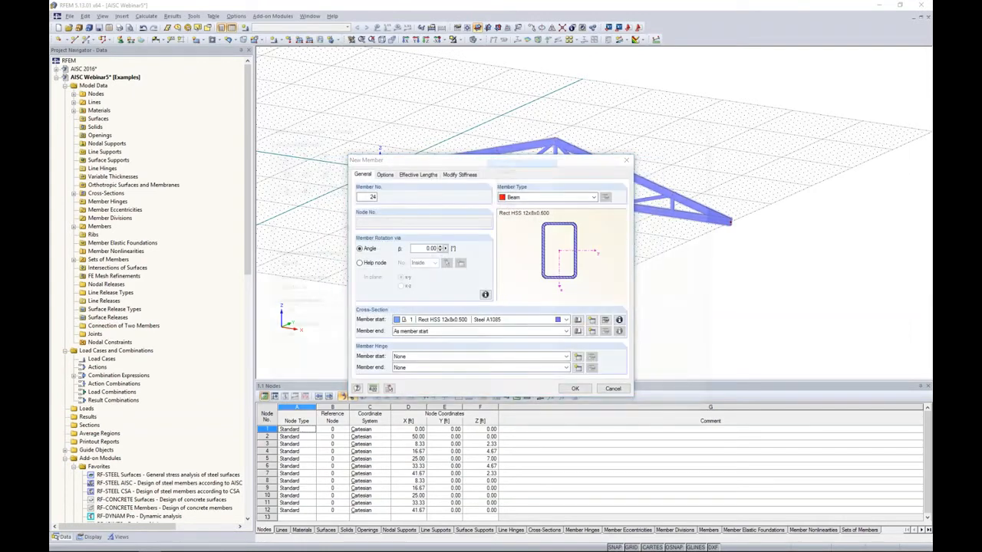
left_click(273, 390)
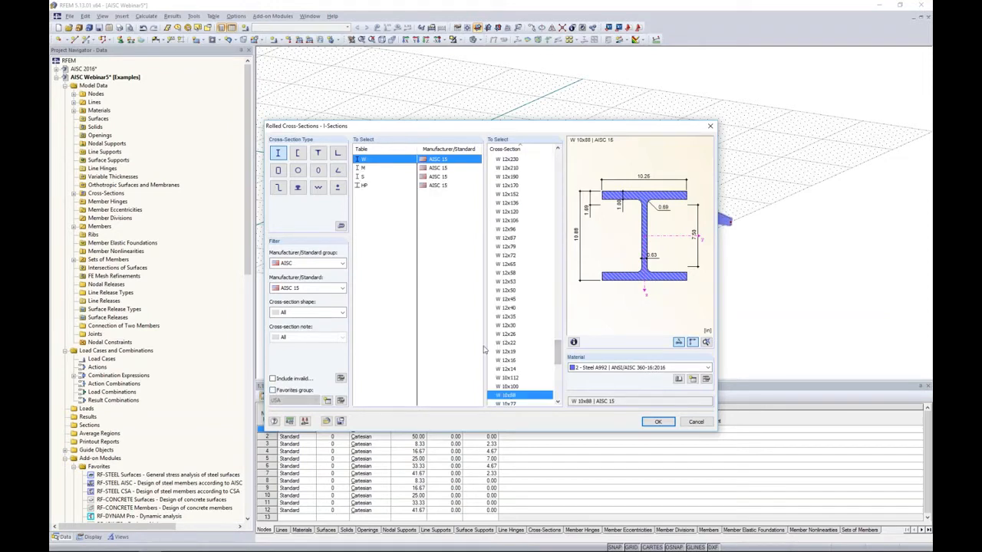
left_click(272, 390)
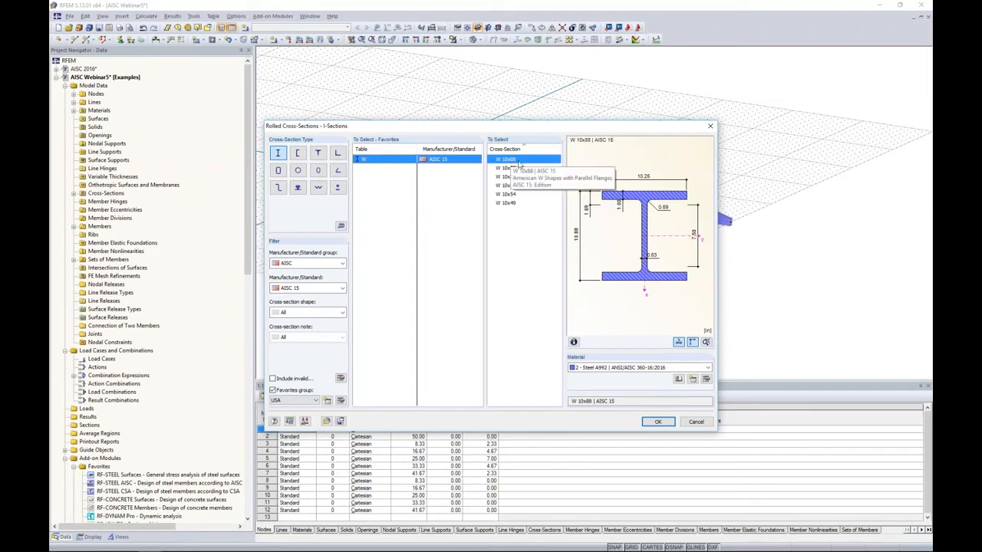
left_click(621, 369)
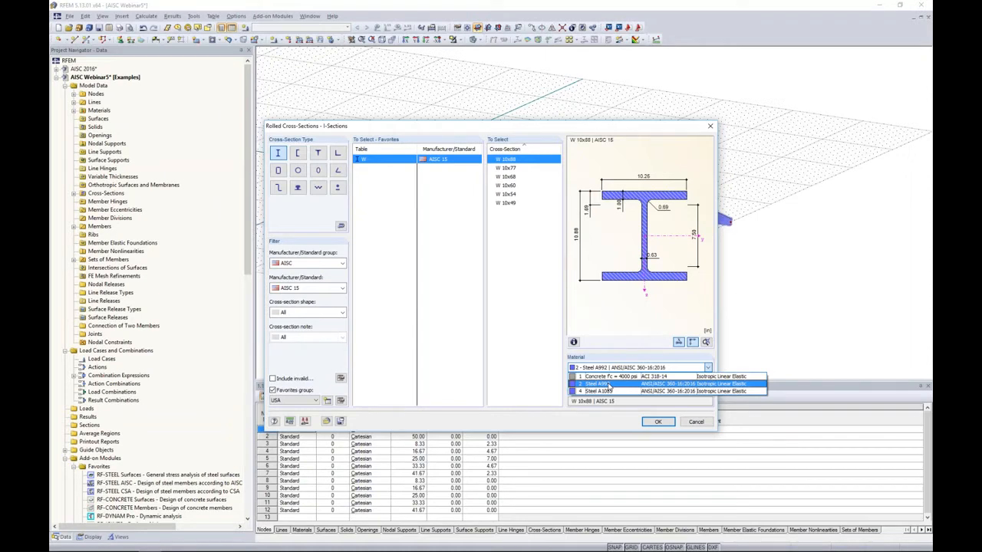
left_click(608, 387)
Step: Check the ASTM standards offered for Steel A992 in the material library, and leave the material unedited
left_click(706, 379)
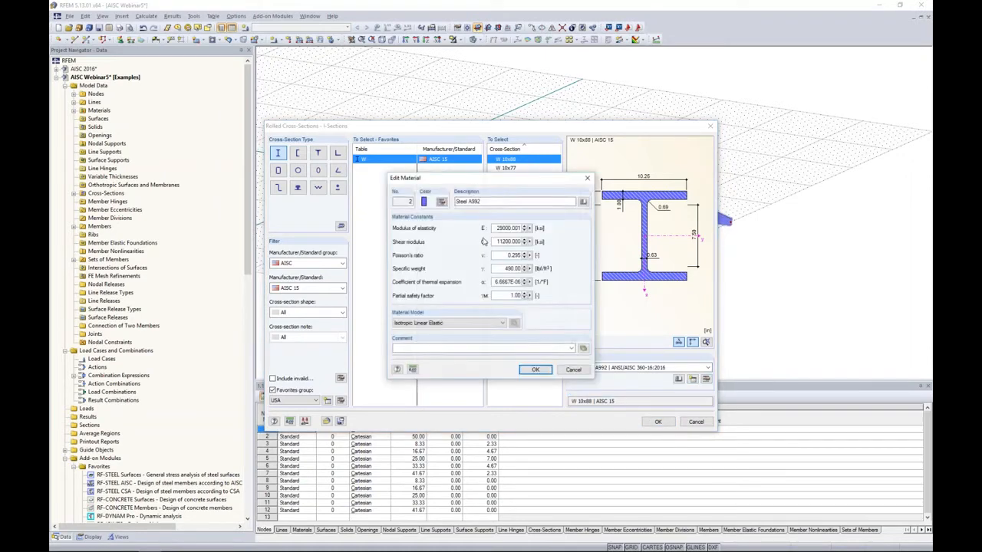
left_click(584, 203)
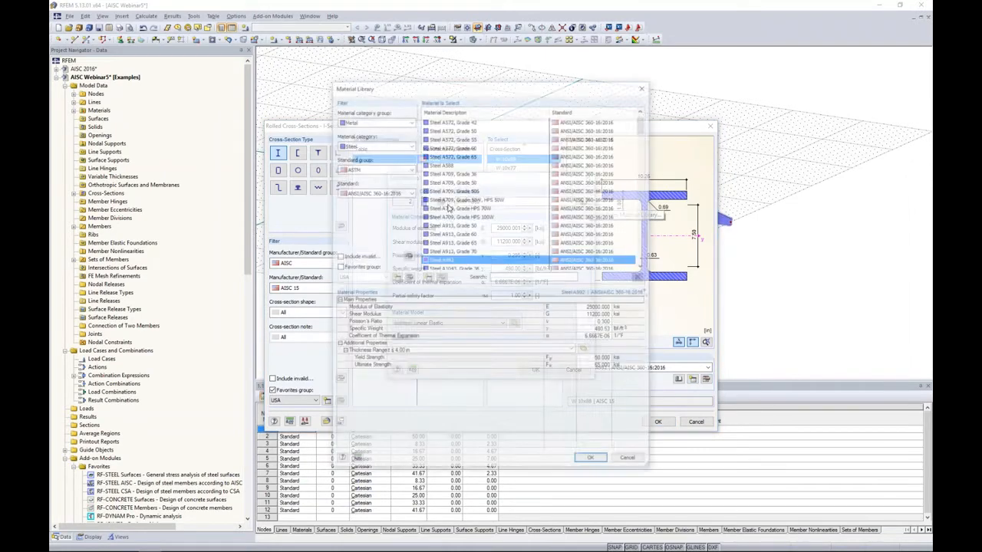
left_click(400, 192)
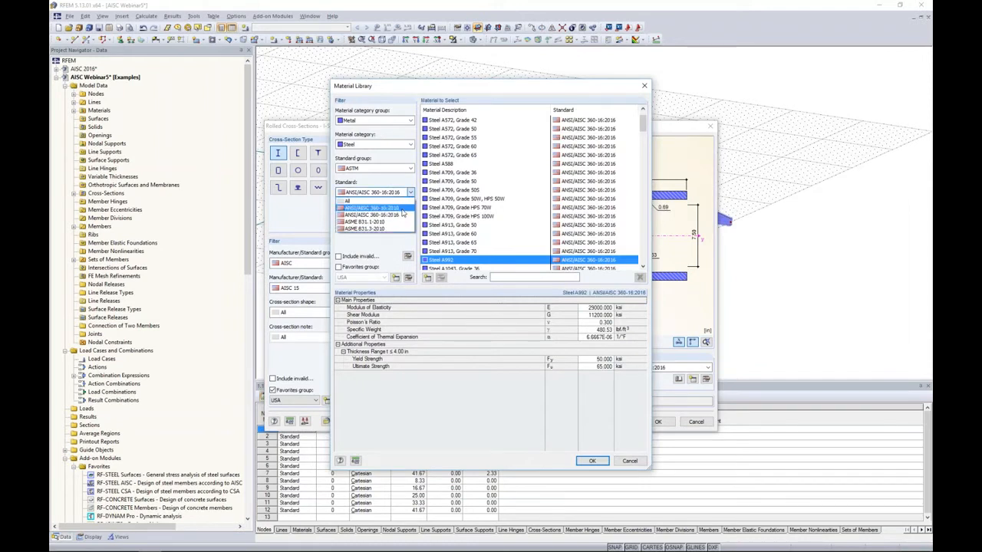
left_click(401, 215)
left_click(630, 461)
left_click(594, 369)
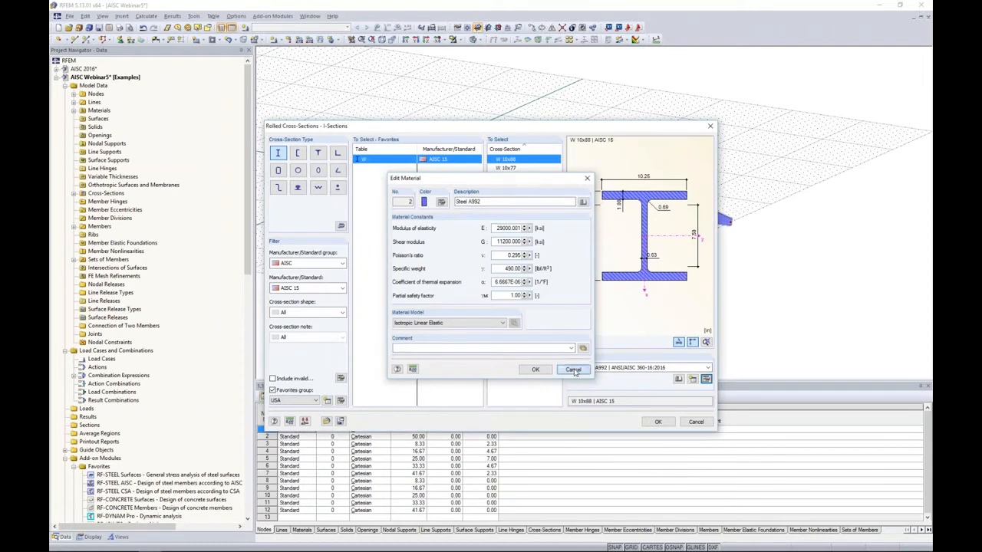
Step: Place 20 ft W 10x88 columns at both end nodes of the truss, perpendicular to the work plane in the -Perpend direction
left_click(657, 422)
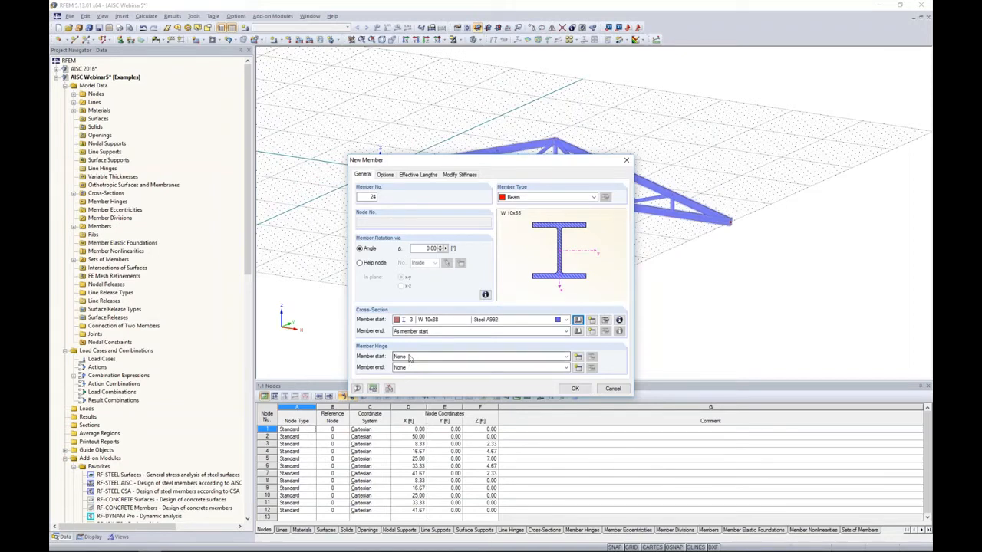
left_click(575, 389)
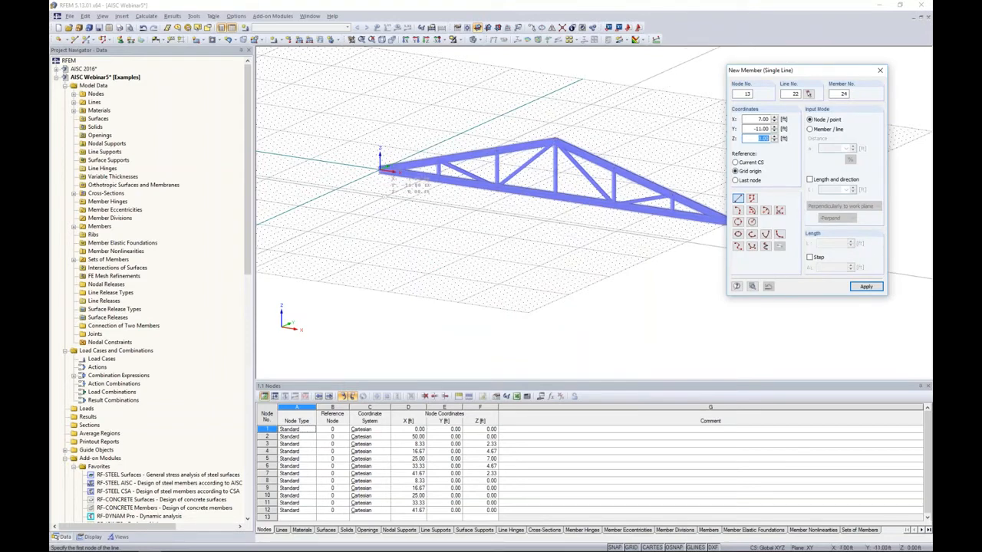
left_click(810, 179)
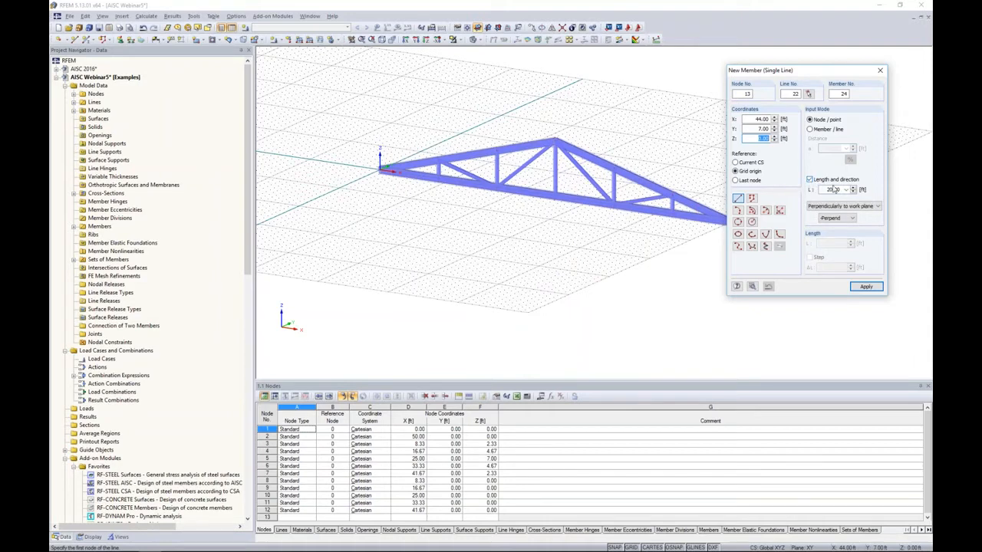
left_click_drag(826, 190, 842, 192)
type("20")
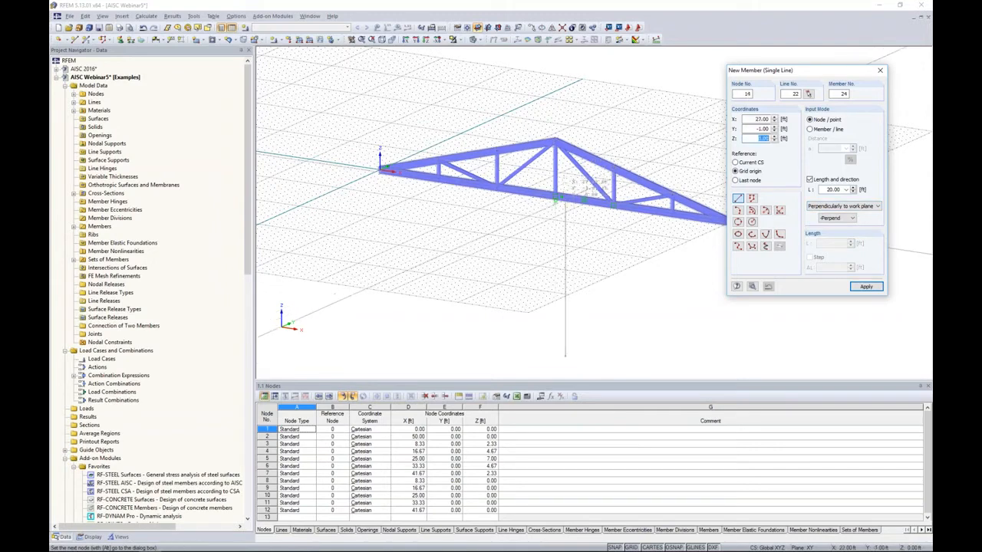
left_click(836, 218)
left_click(831, 237)
middle_click_drag(608, 258, 541, 225)
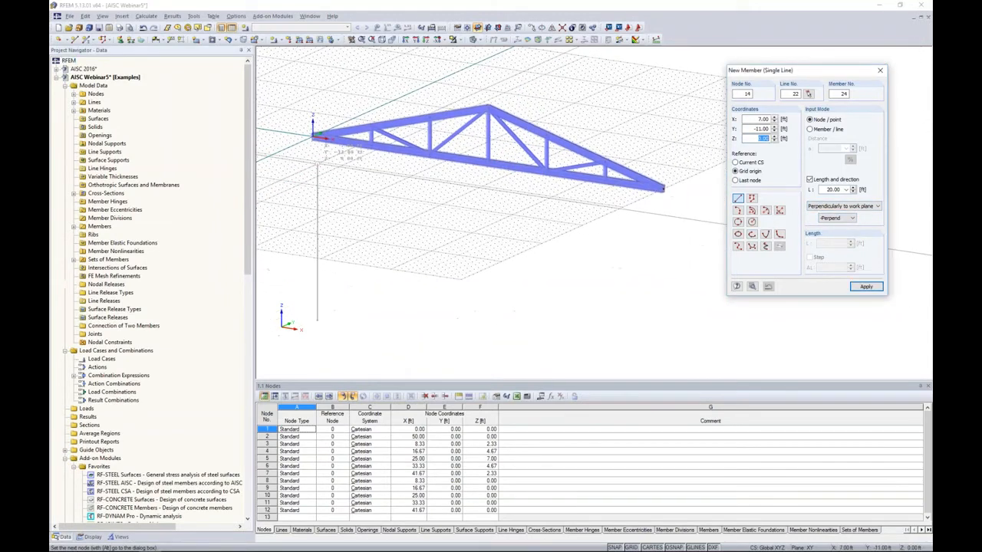
left_click(313, 137)
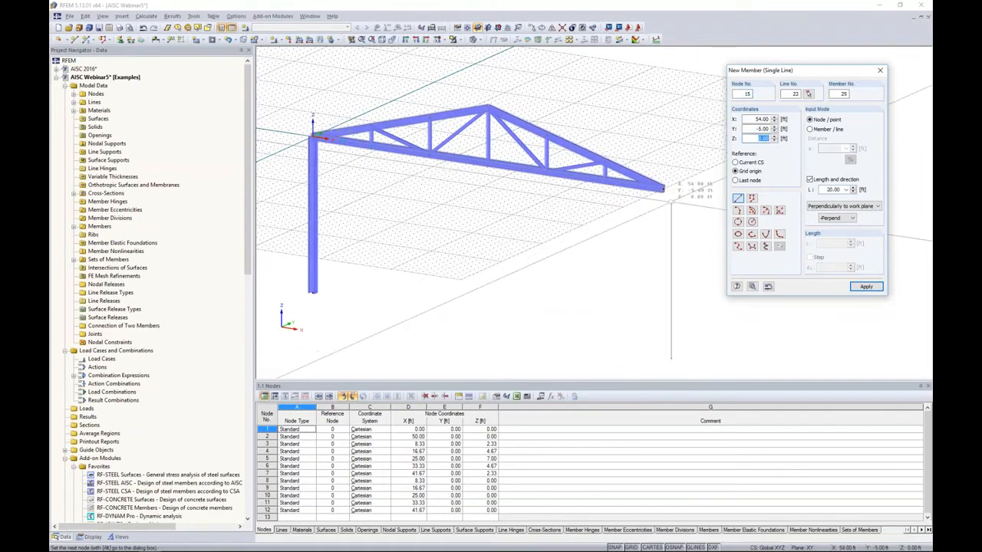
left_click(663, 188)
key("Escape")
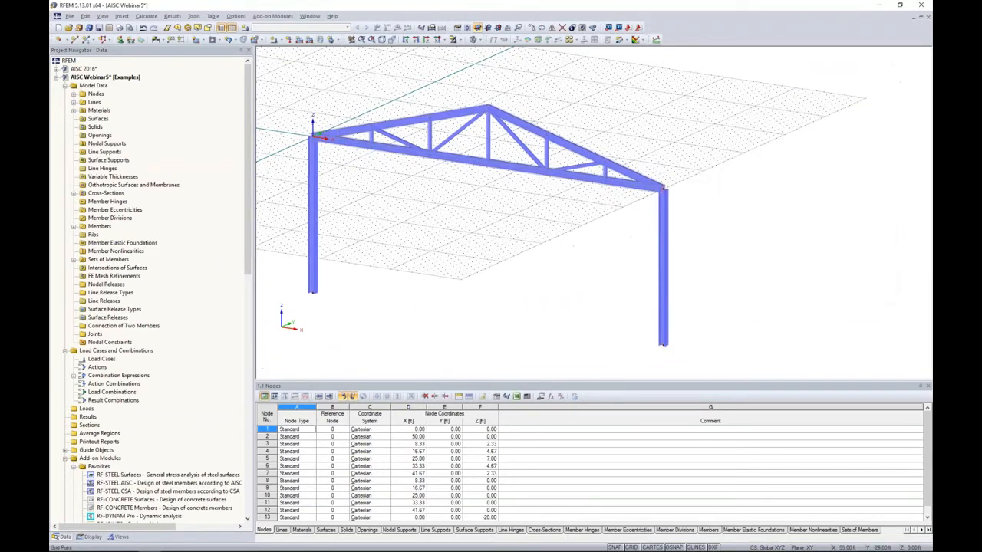
Step: Hide the work plane grid around the frame
middle_click_drag(654, 227, 718, 202, "ctrl")
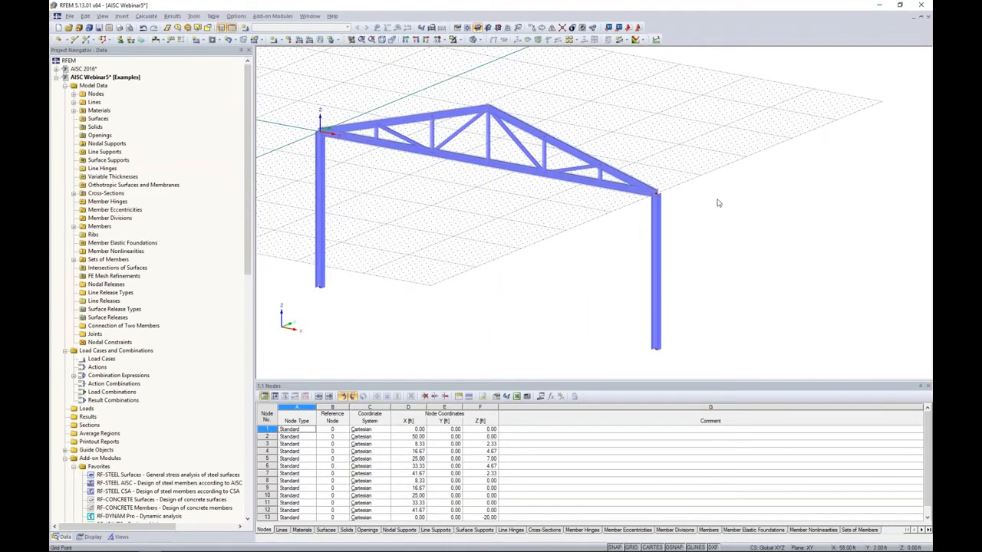
left_click(630, 547)
middle_click_drag(567, 278, 666, 241, "ctrl")
middle_click_drag(548, 238, 621, 234)
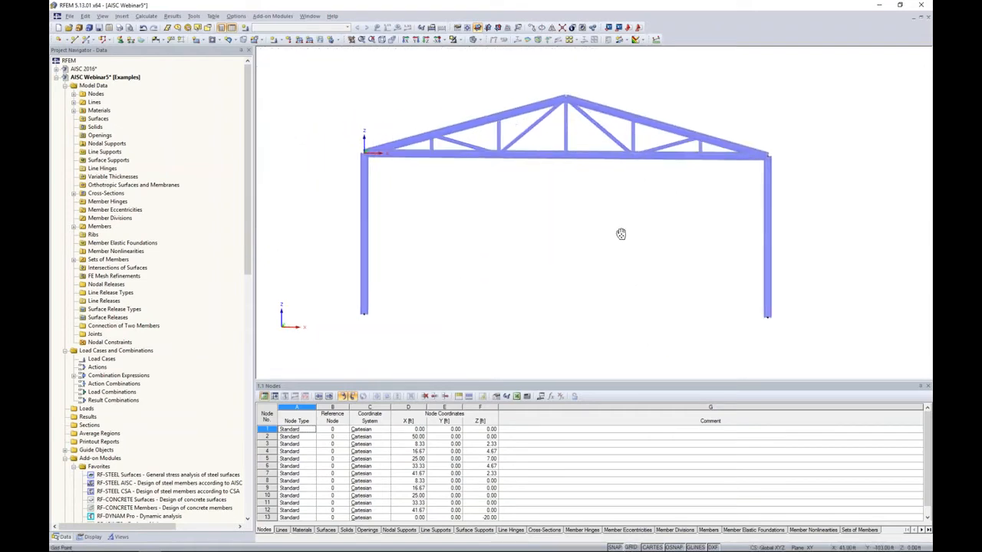
scroll(599, 237, "down", 1)
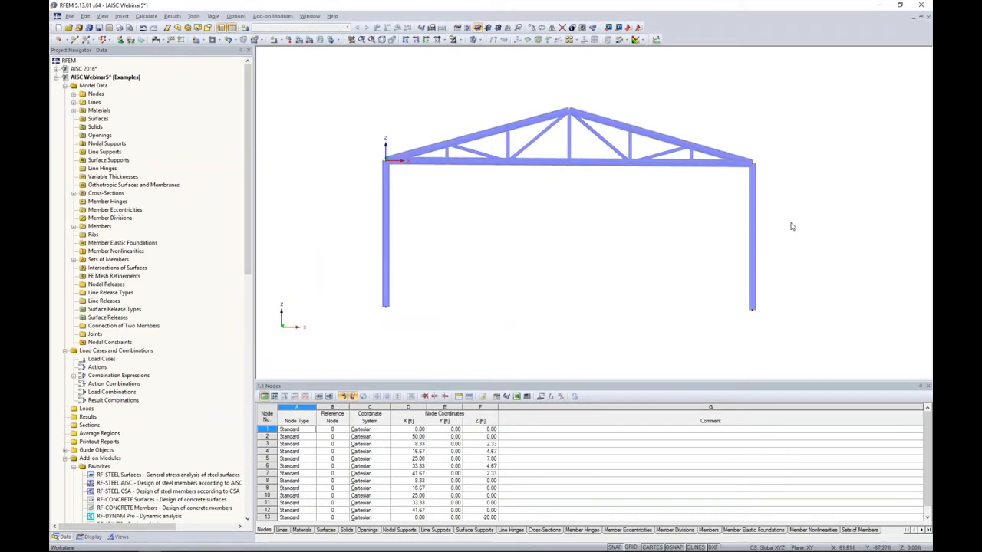
Step: Select the truss and both columns without the column base nodes, and switch the model display to wireframe
left_click_drag(820, 245, 347, 87)
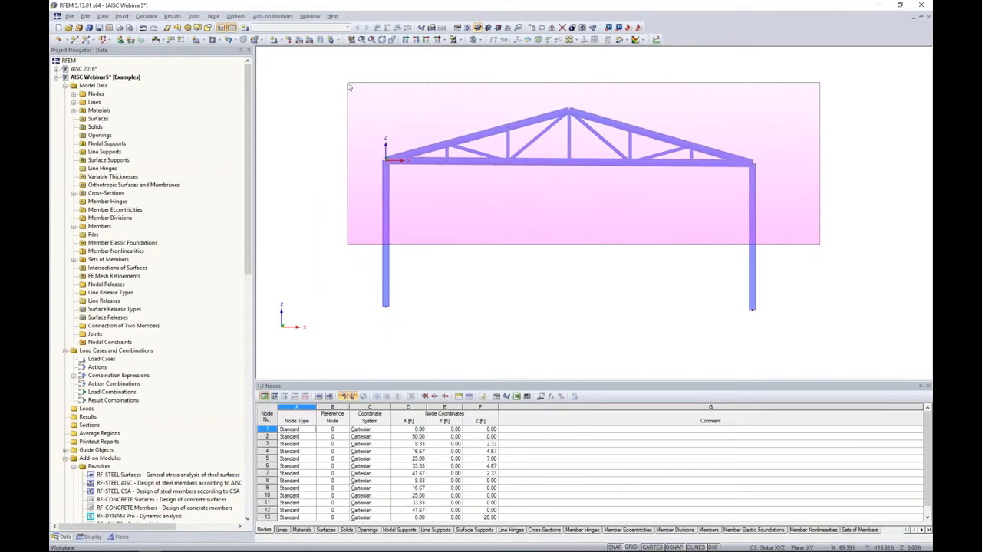
left_click_drag(350, 87, 348, 87)
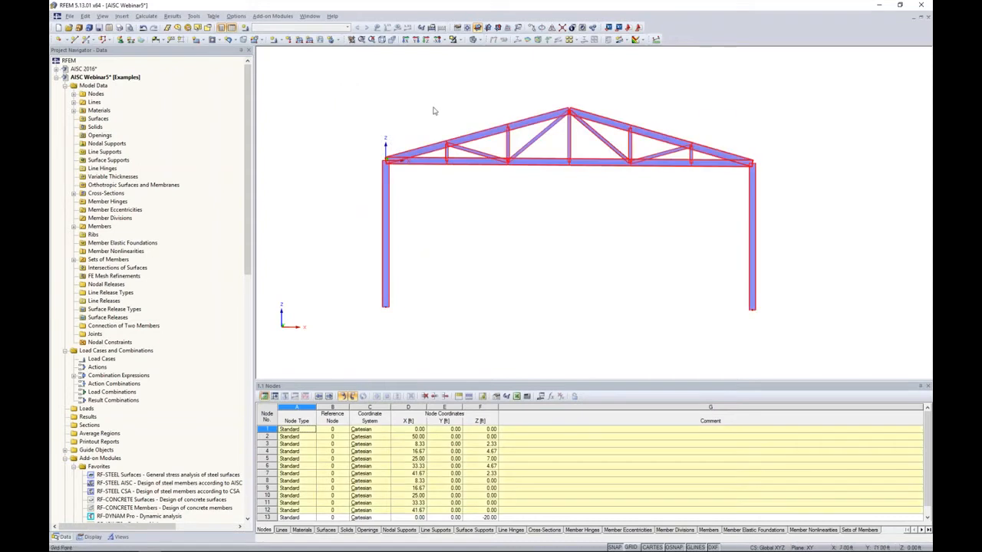
middle_click_drag(605, 227, 569, 220)
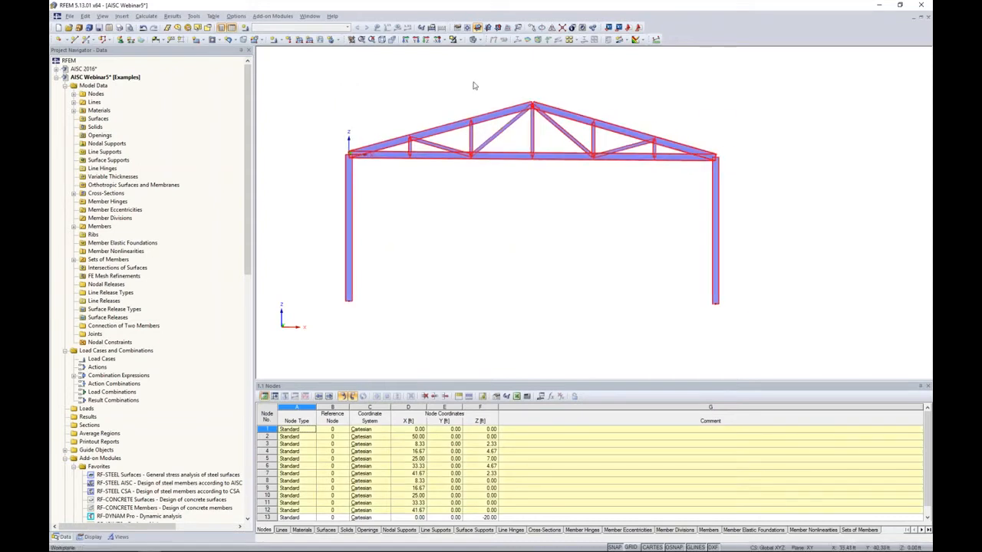
left_click(477, 39)
left_click(498, 48)
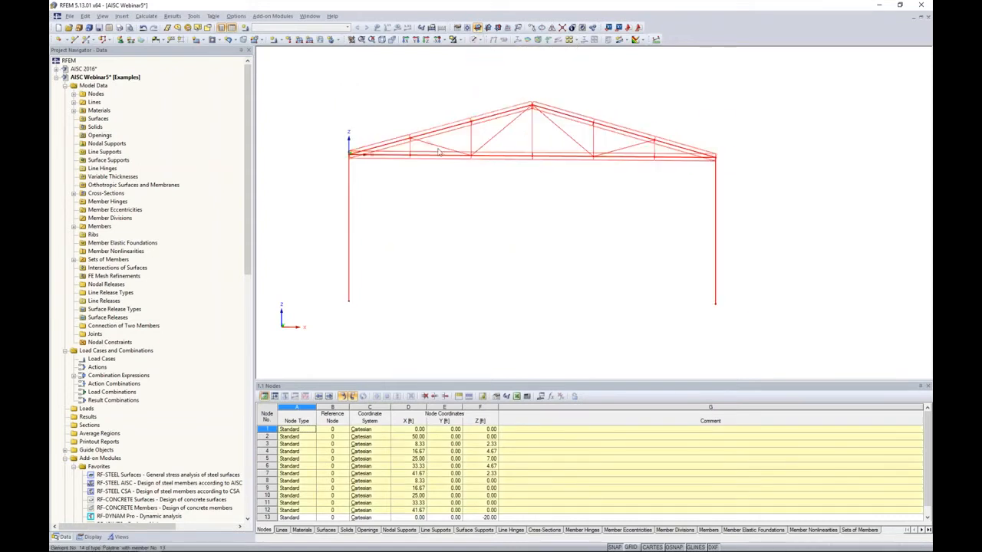
Step: Deselect the lower chord nodes at X = 8.33, 16.67, 33.33 and 41.67 ft, keeping the midspan node selected
scroll(418, 161, "up", 2)
scroll(418, 161, "up", 2)
left_click_drag(382, 131, 423, 180)
left_click_drag(549, 123, 589, 180)
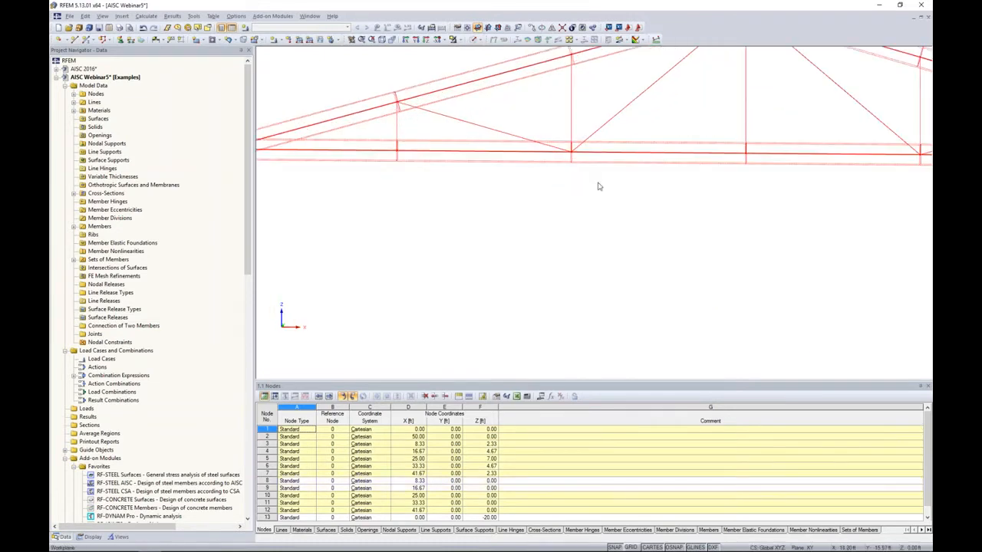
middle_click_drag(851, 230, 574, 230)
left_click_drag(621, 114, 667, 193)
middle_click_drag(757, 218, 610, 219)
left_click_drag(651, 142, 703, 203)
scroll(704, 203, "down", 4)
middle_click_drag(677, 211, 603, 209, "ctrl")
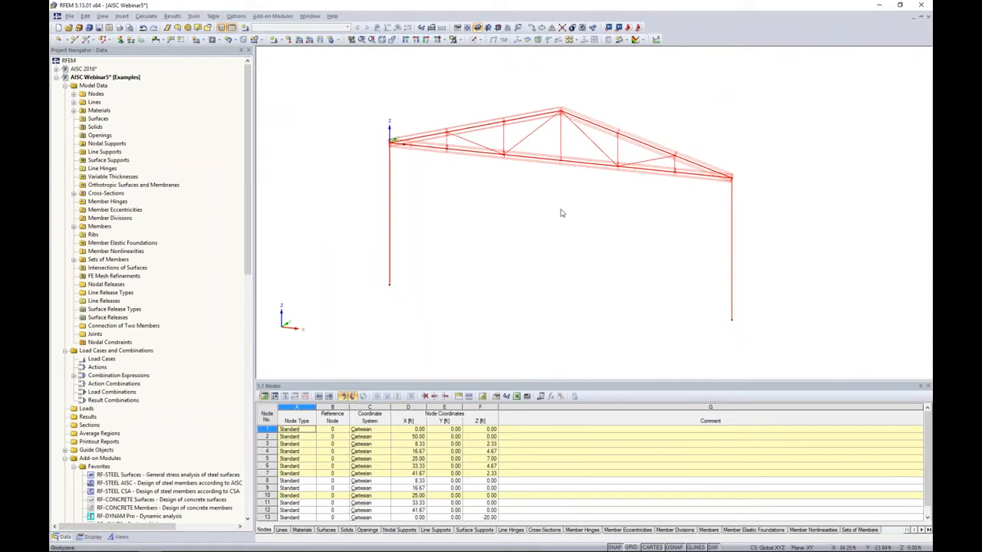
scroll(595, 224, "down", 1)
middle_click_drag(580, 225, 518, 221)
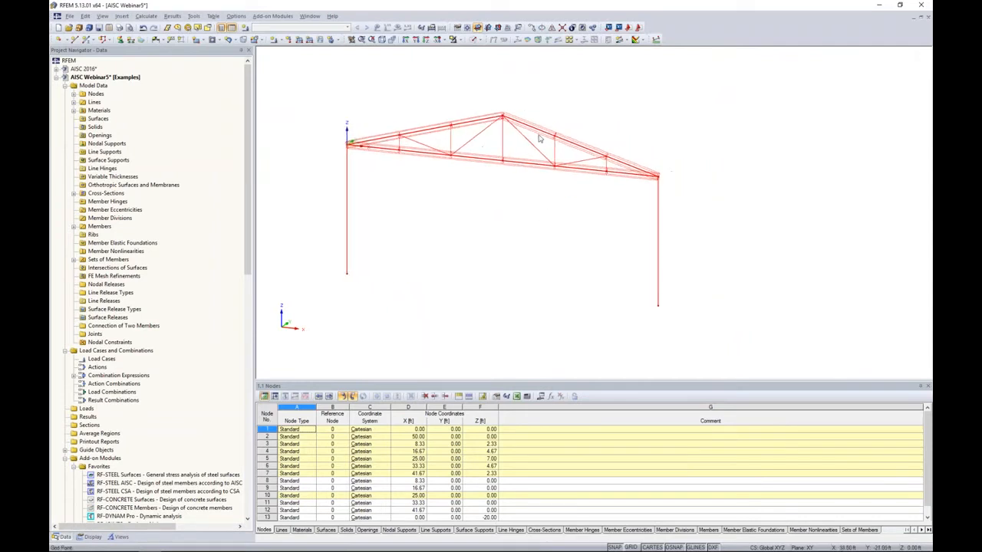
Step: Set up a copy of the selected frame with 3 copies and a displacement of 20 ft in Y
left_click(533, 29)
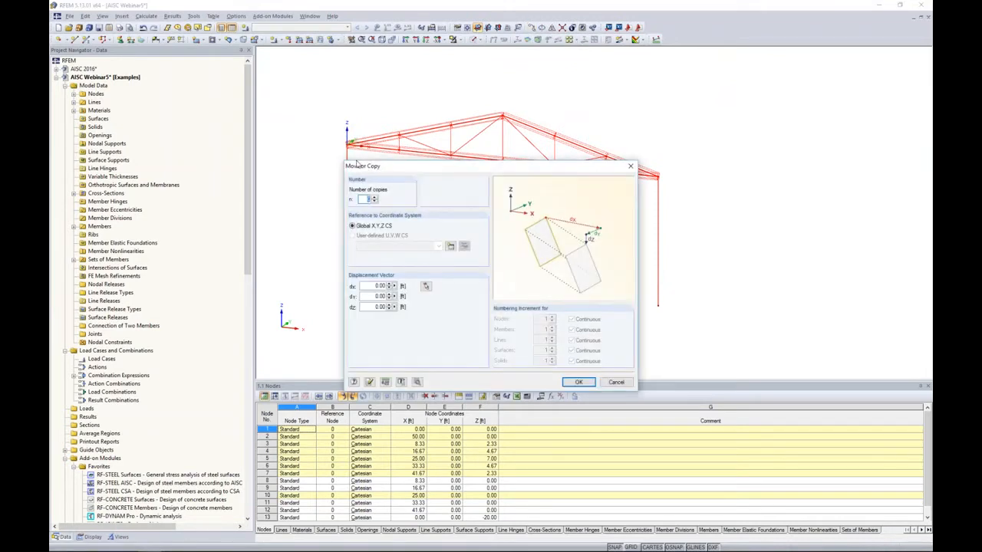
left_click(369, 297)
type("20")
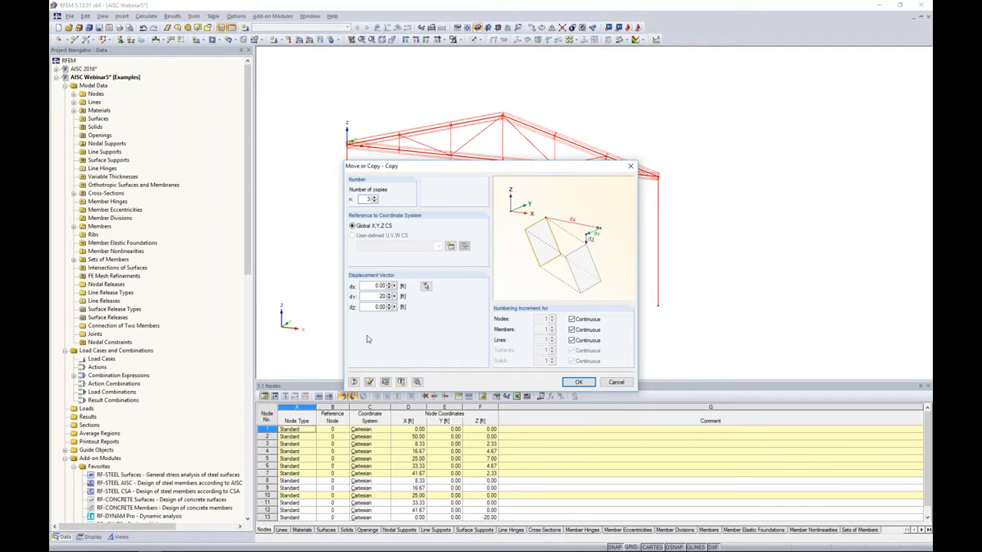
Step: Enable creating new lines and members between the selected nodes and their copies, with the template member set to None
left_click(417, 382)
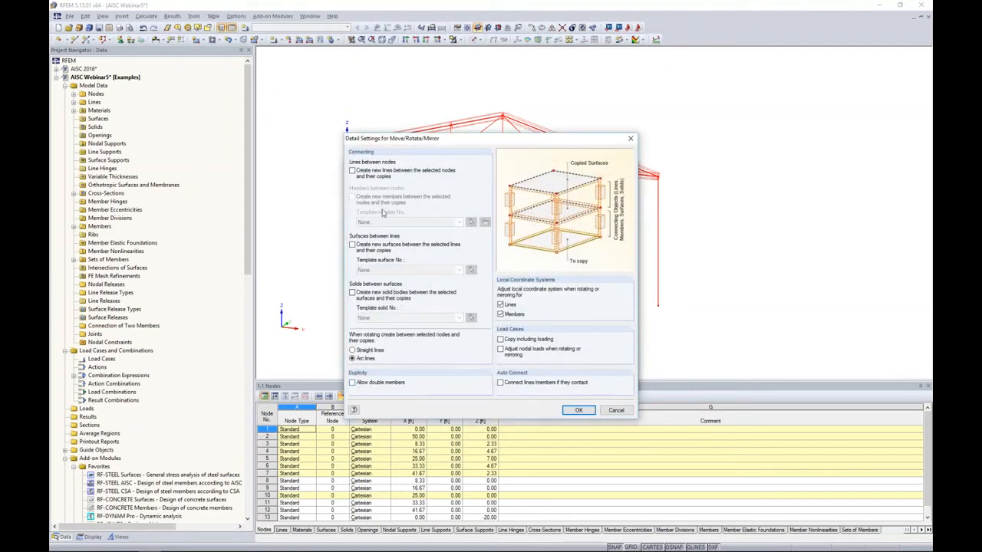
left_click(353, 171)
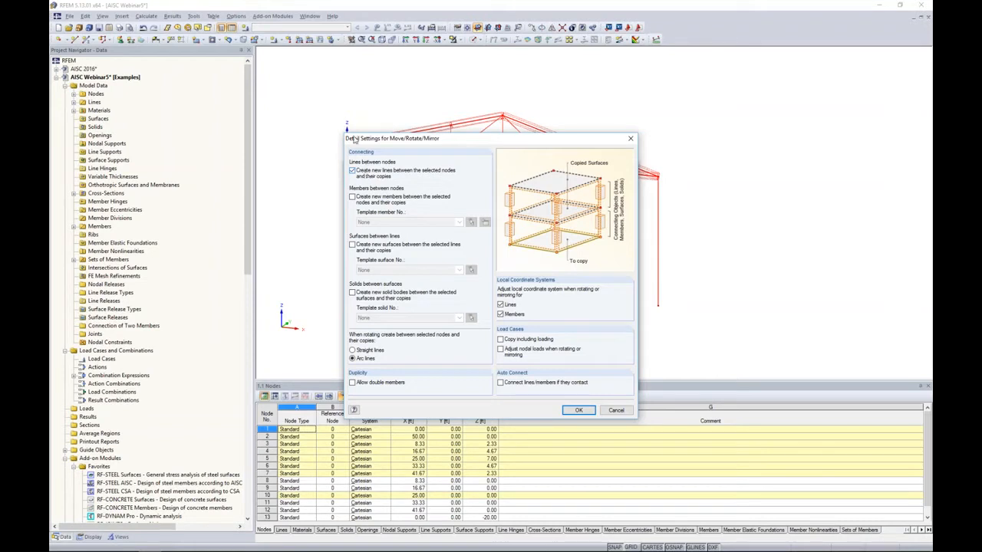
left_click(353, 198)
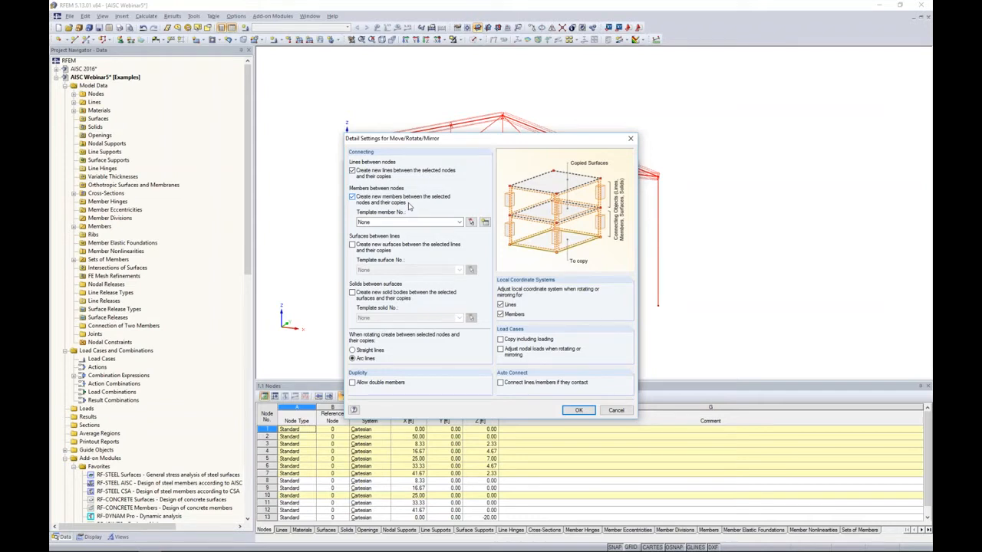
left_click(460, 223)
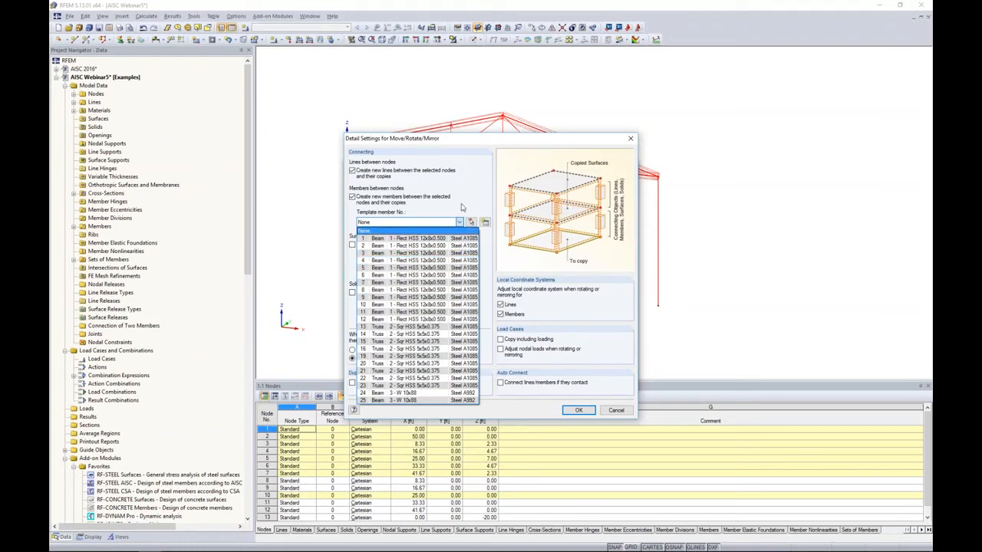
left_click(415, 231)
Step: Define the new connecting member as type Beam with the Sqr HSS 6x6x0.625 cross-section in Steel A1085
left_click(471, 222)
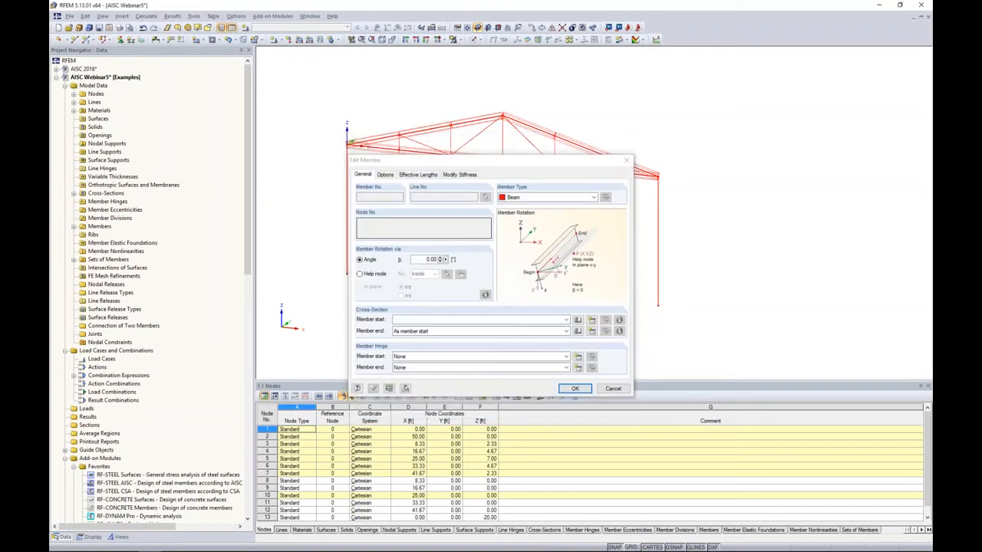
left_click(577, 320)
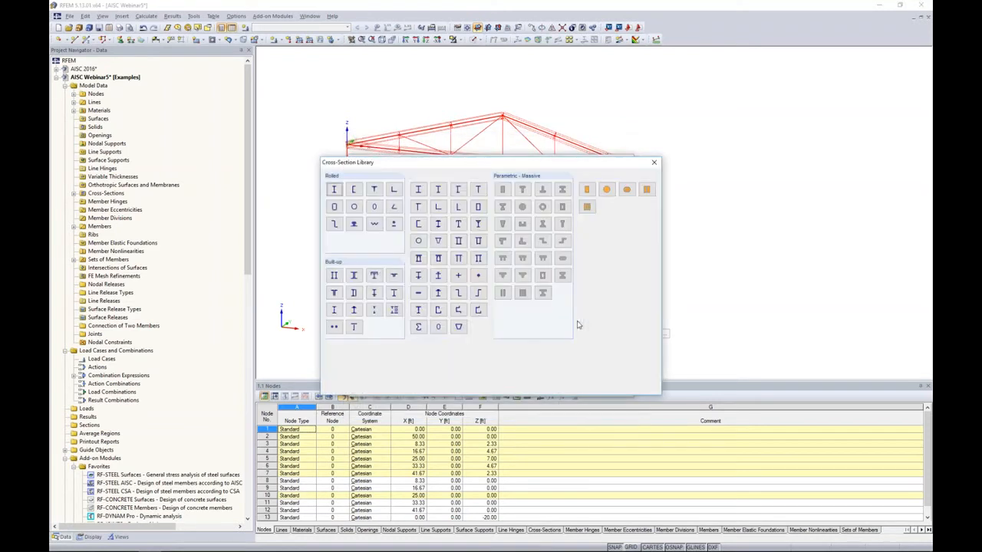
left_click(336, 210)
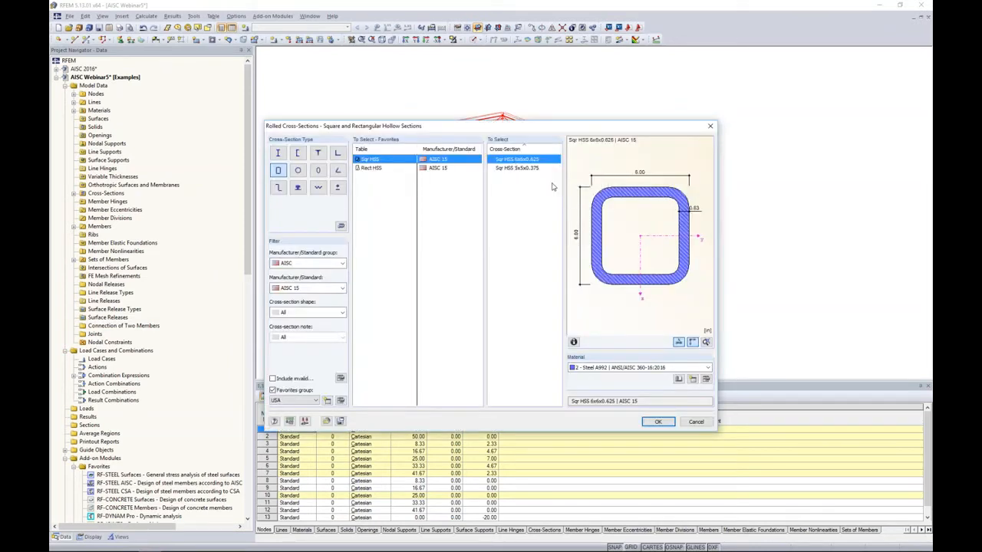
left_click(605, 368)
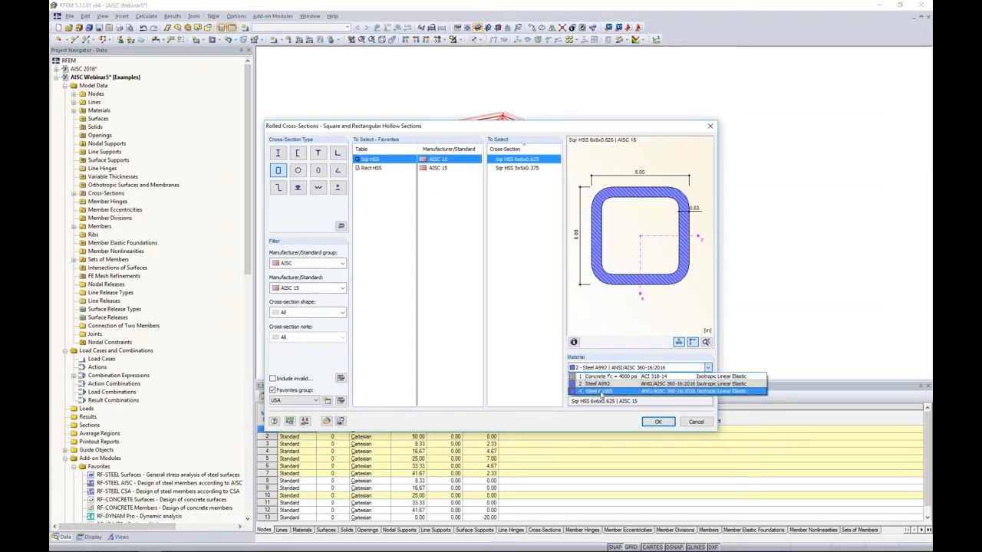
left_click(631, 391)
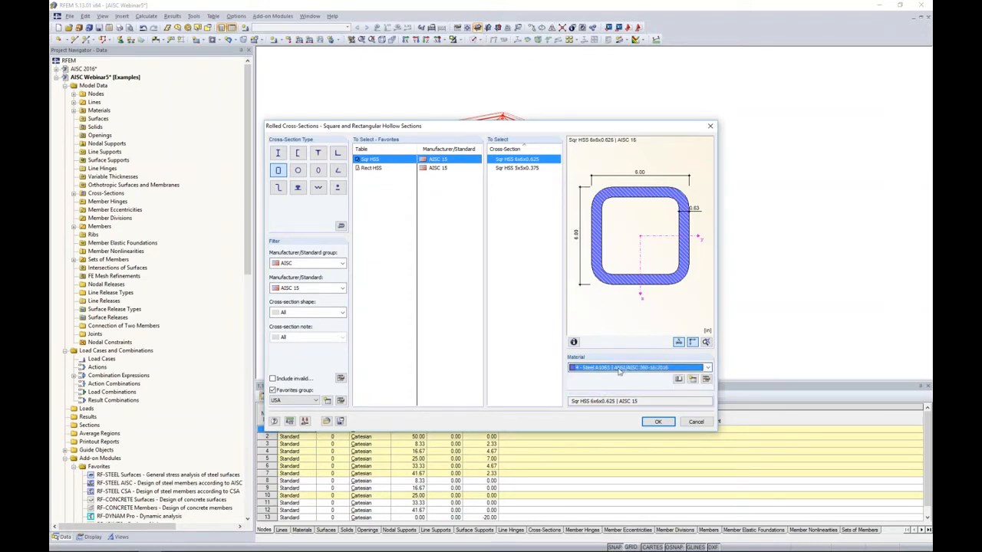
left_click(658, 422)
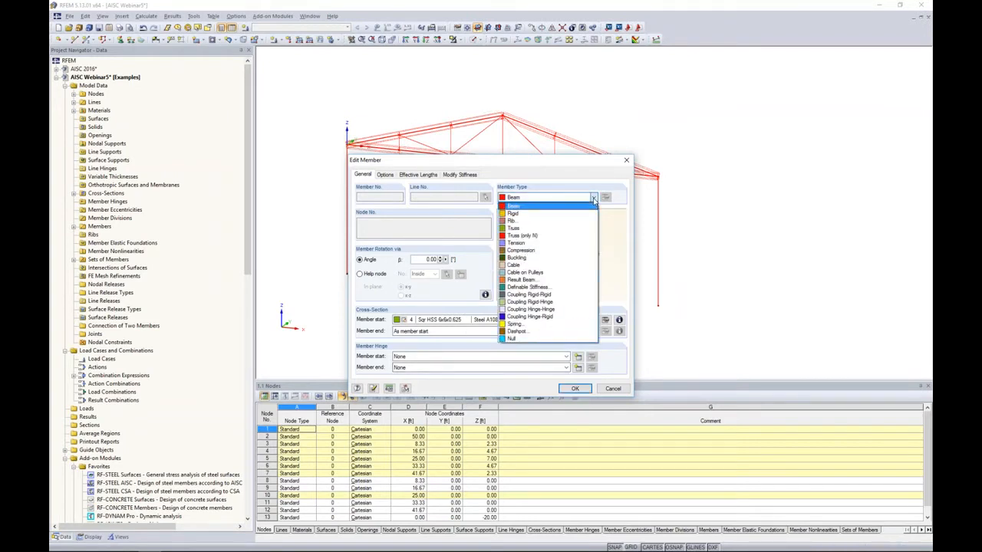
left_click(593, 198)
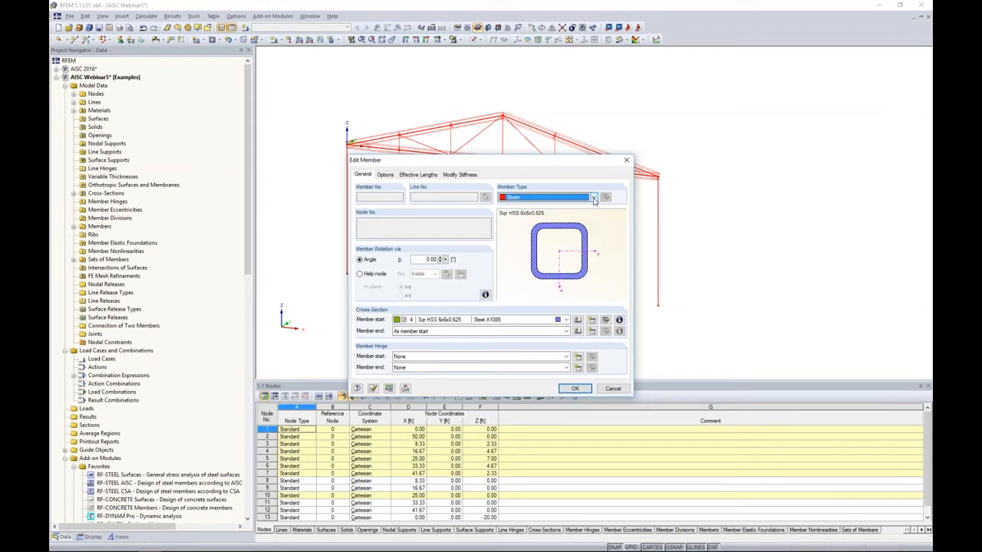
left_click(528, 199)
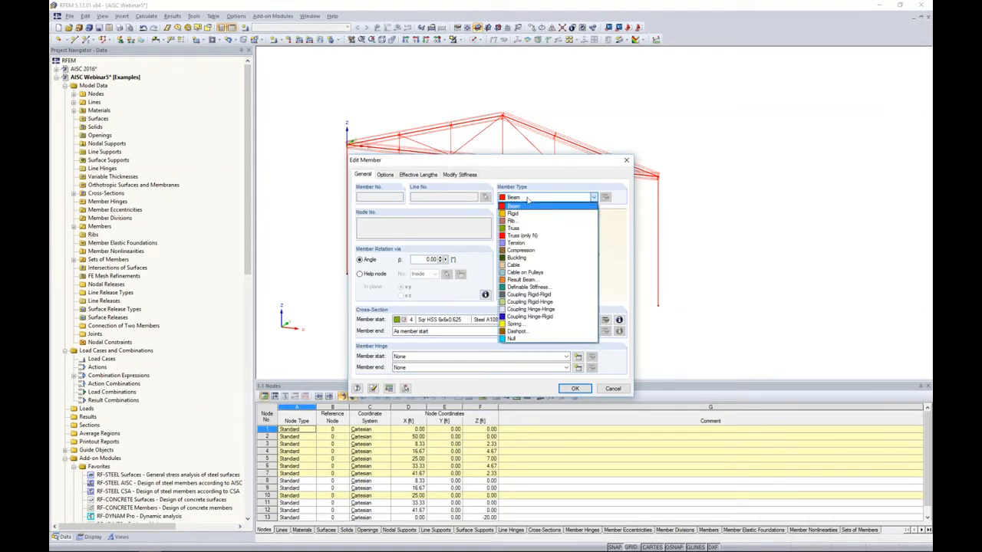
left_click(537, 199)
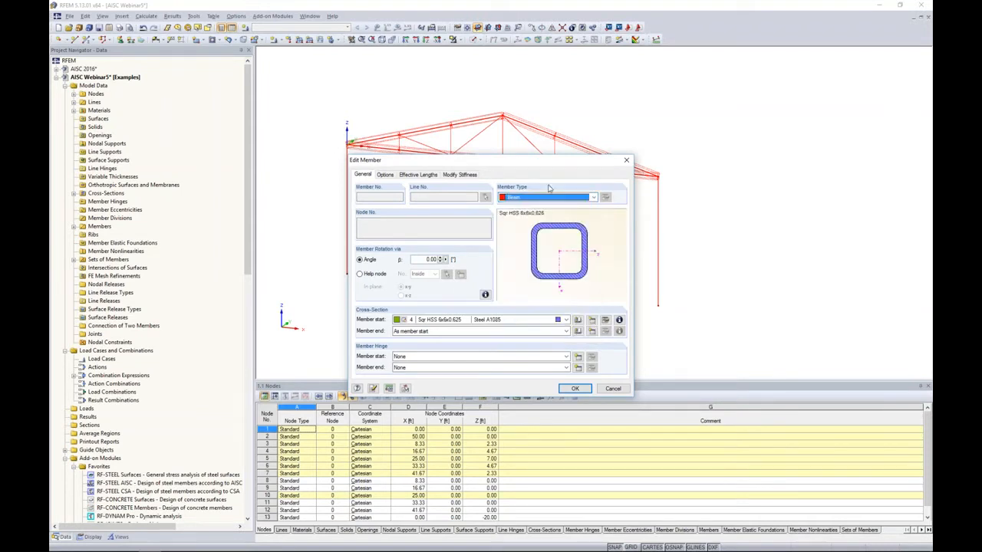
Step: Examine the Diagram nonlinearity settings available for the φy release of a new member hinge
left_click(578, 357)
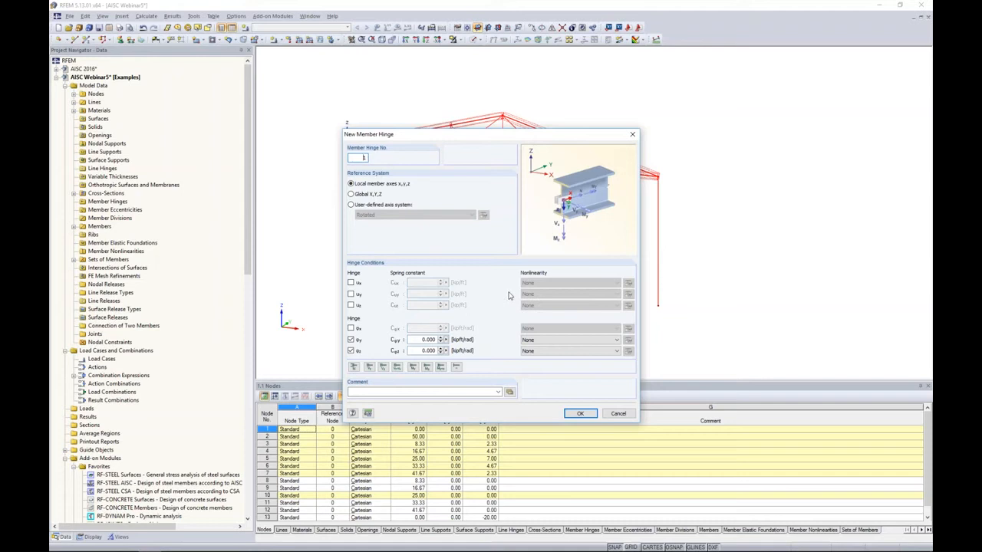
left_click(559, 344)
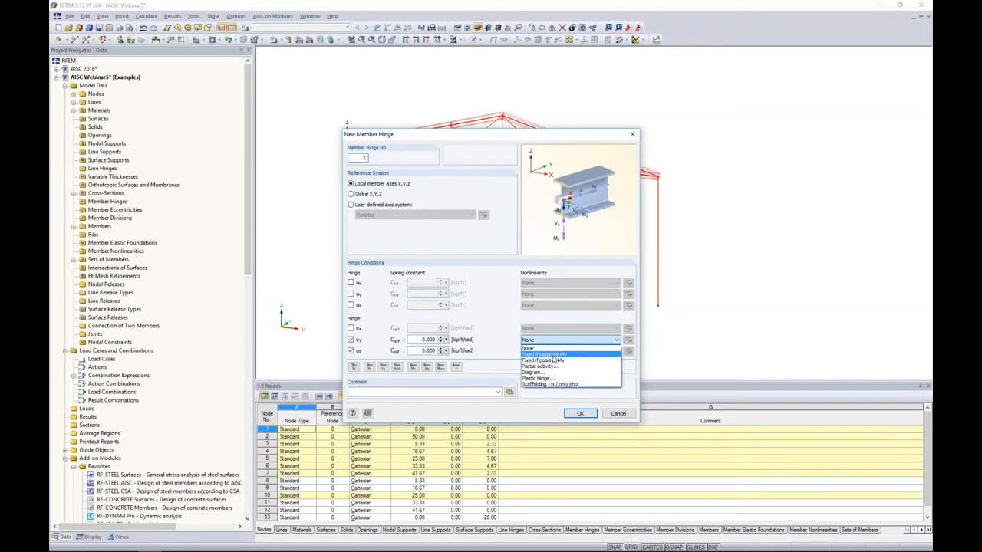
left_click(558, 372)
left_click(628, 340)
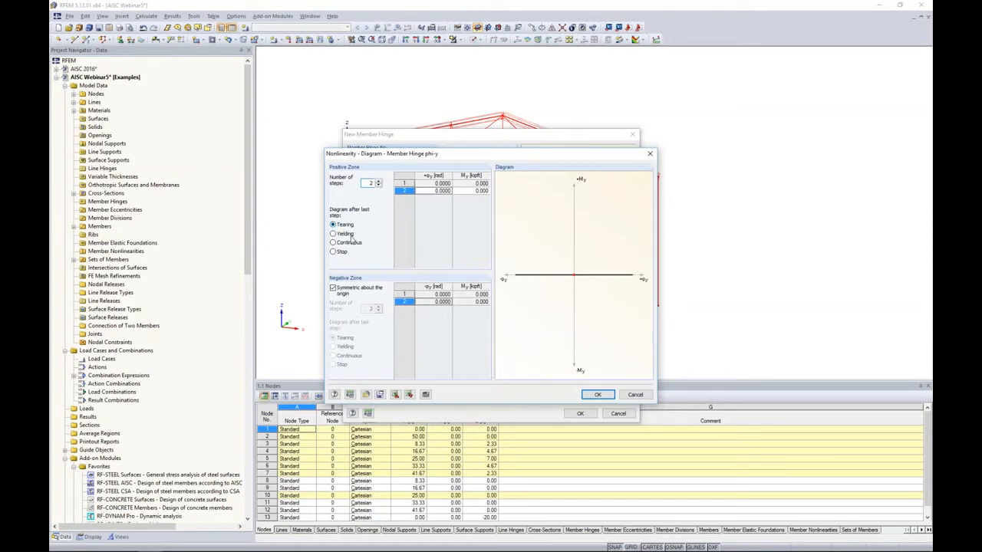
left_click(630, 394)
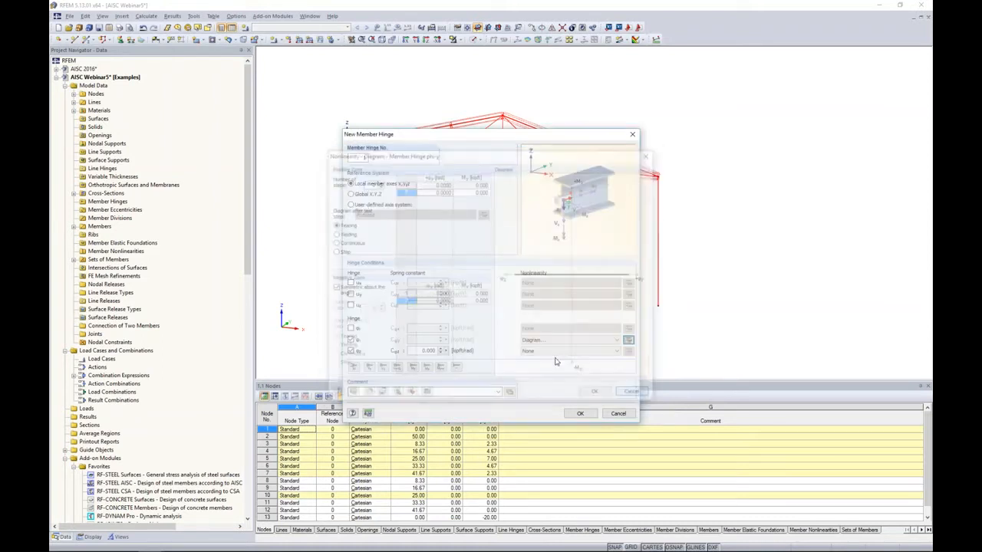
left_click(568, 340)
left_click(550, 348)
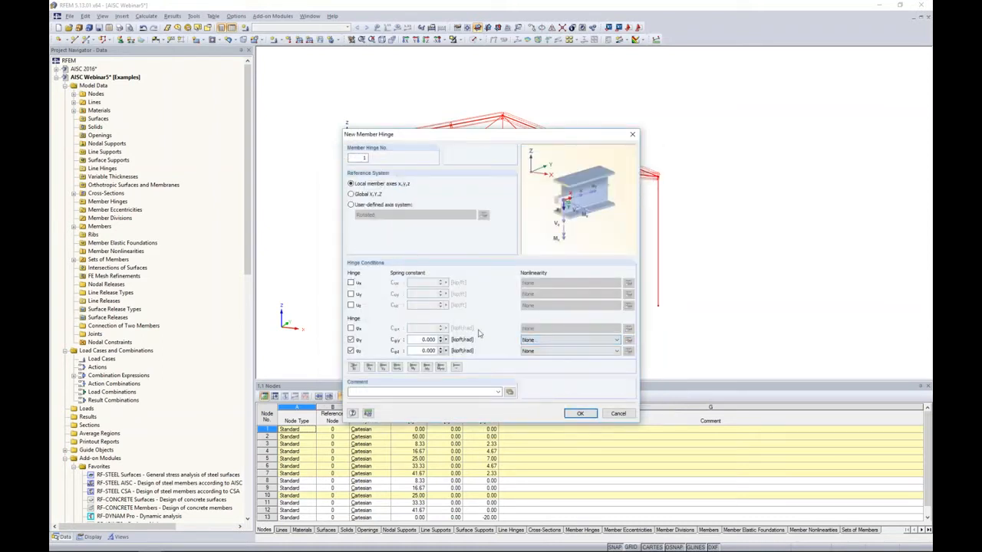
left_click(580, 413)
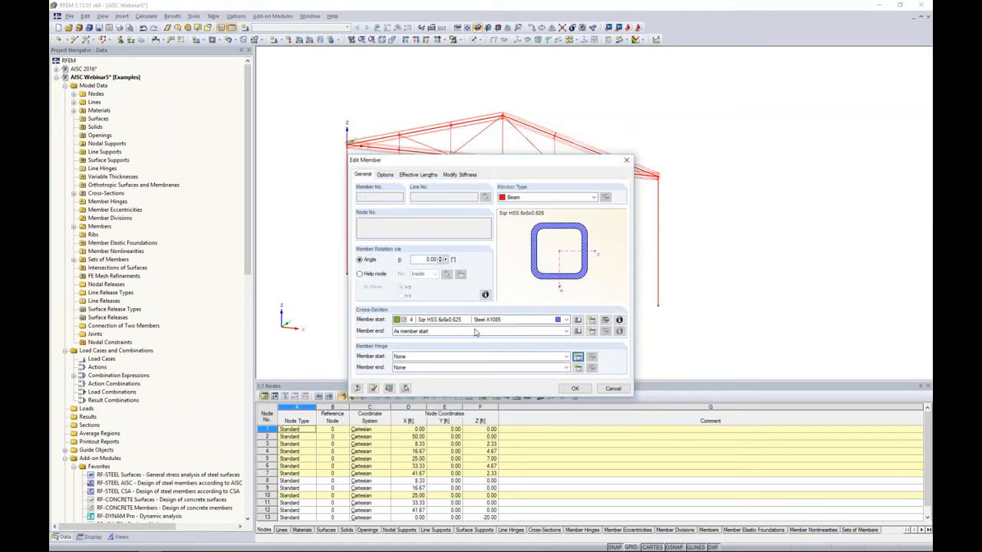
Step: Create a local-axis member hinge releasing φy and φz, and assign it to both the start and end of the connecting beam
left_click(427, 358)
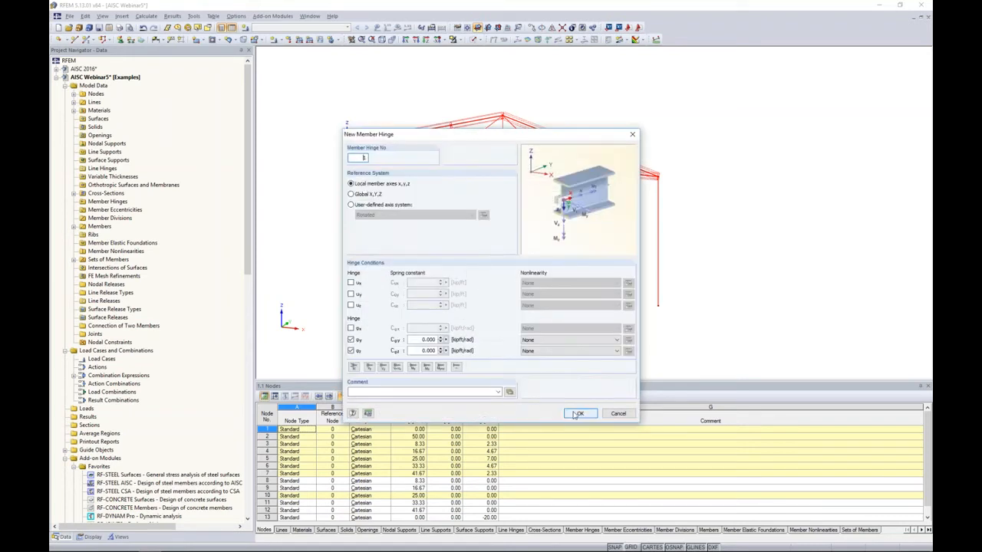
left_click(579, 413)
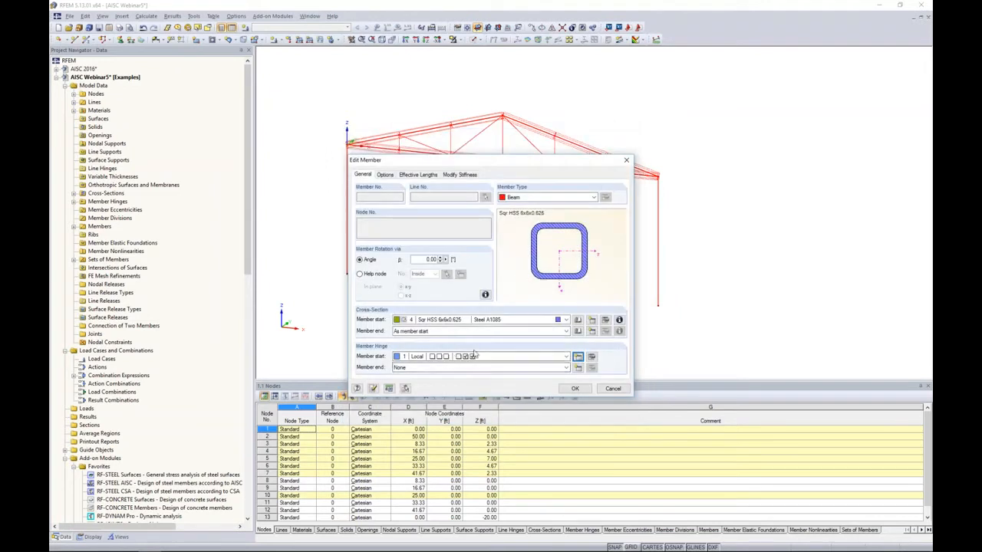
left_click(406, 367)
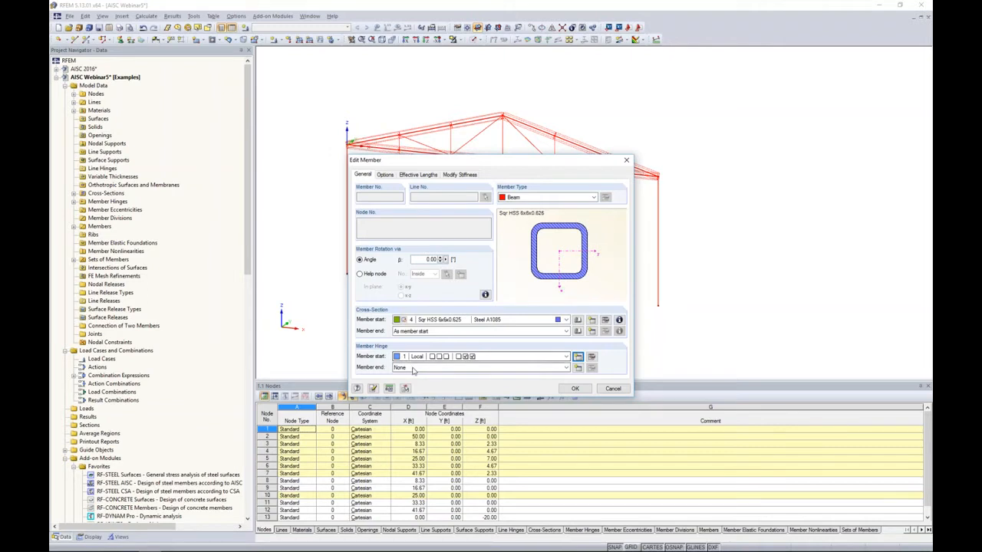
left_click(415, 386)
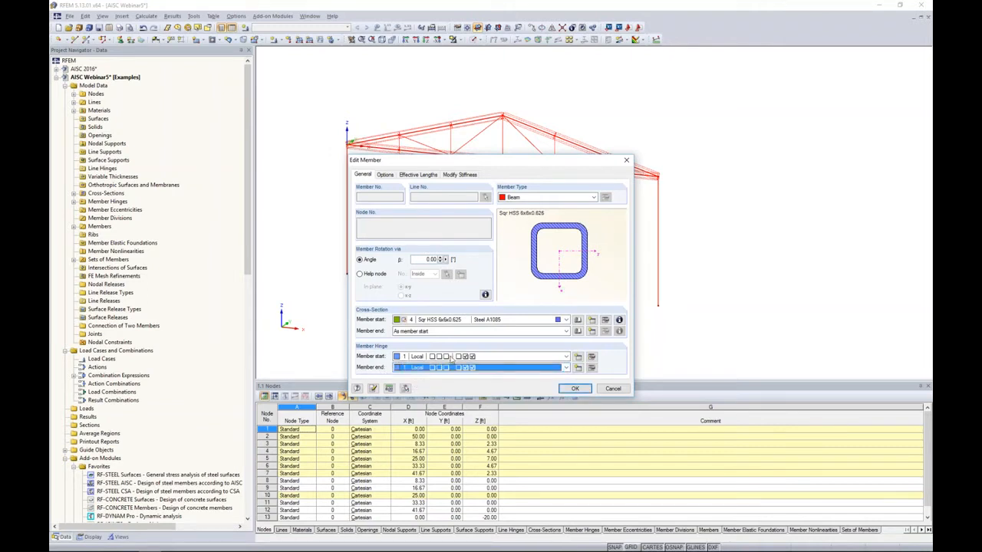
left_click(575, 389)
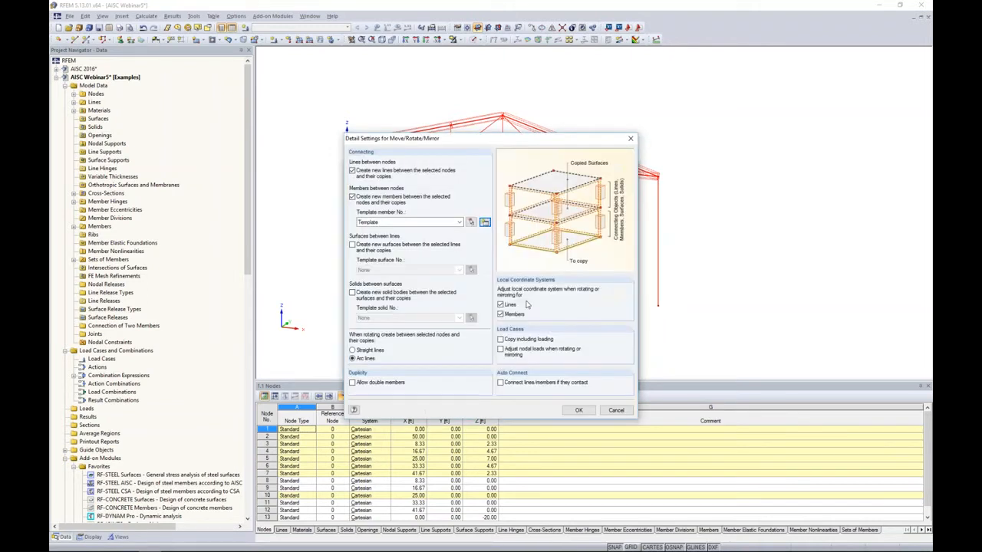
Step: Confirm the connection settings and create the three frame copies at 20 ft spacing in Y with their connecting beams
left_click(579, 409)
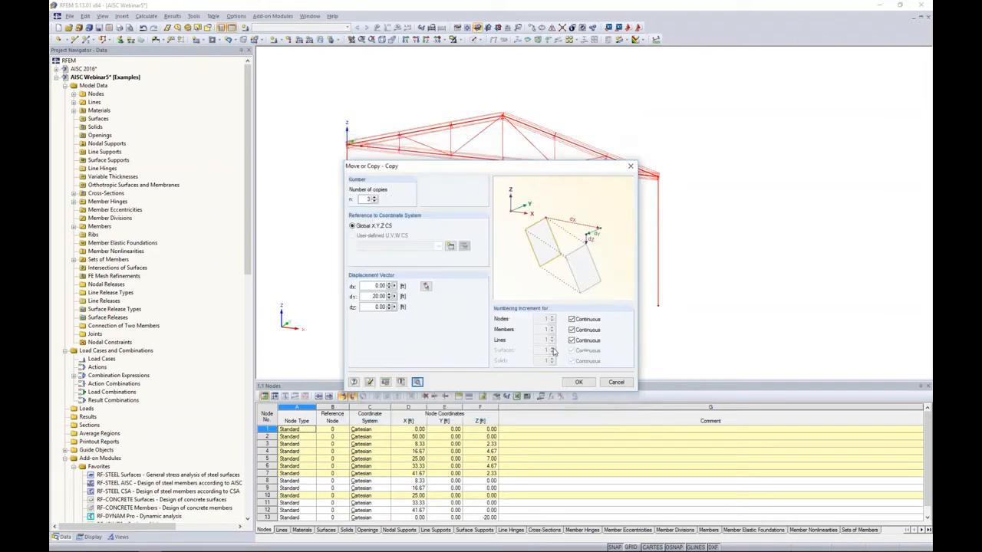
left_click(579, 382)
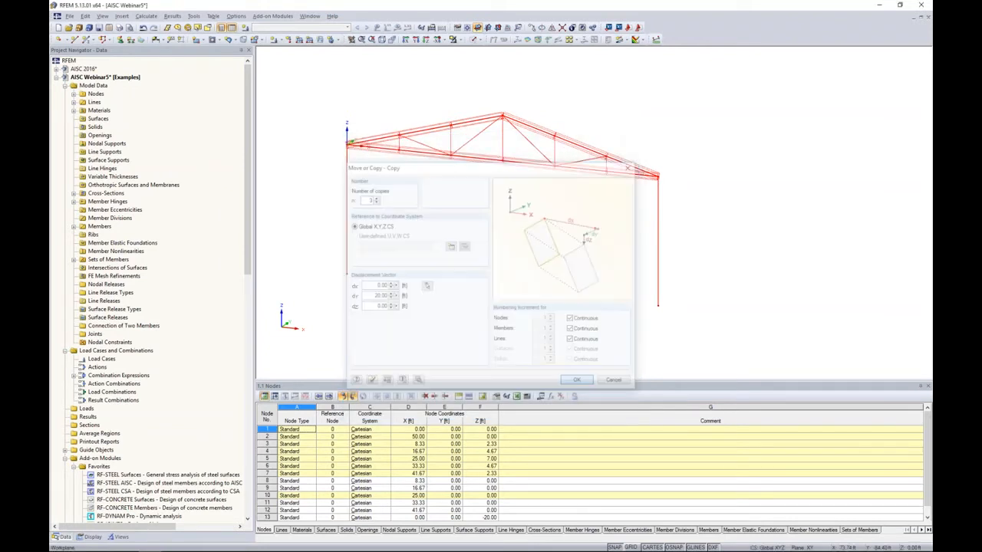
scroll(613, 253, "down", 3)
middle_click_drag(613, 253, 531, 268)
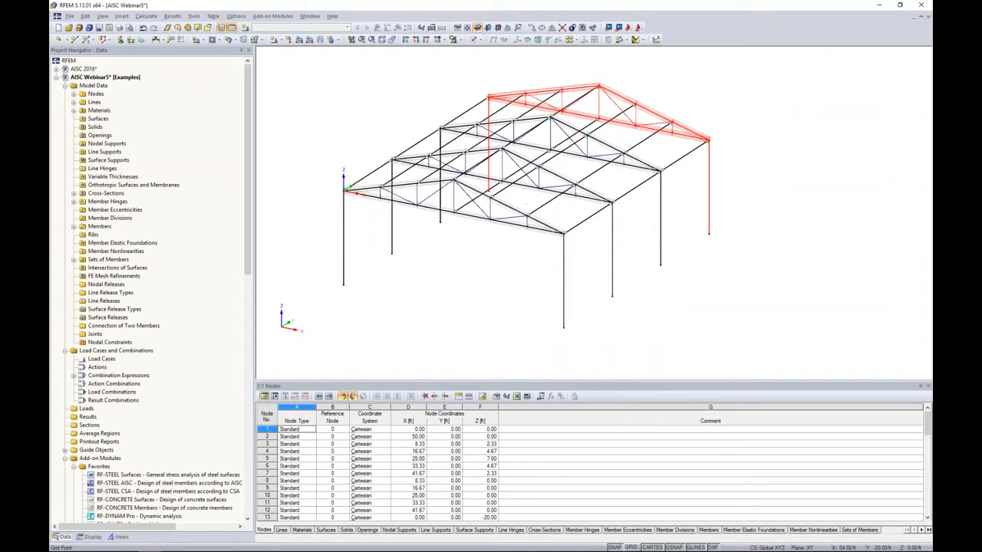
Step: Show the structure with the Solid Display Model and inspect the beams connecting the truss frames, including the lower chord midspan beam
left_click(476, 39)
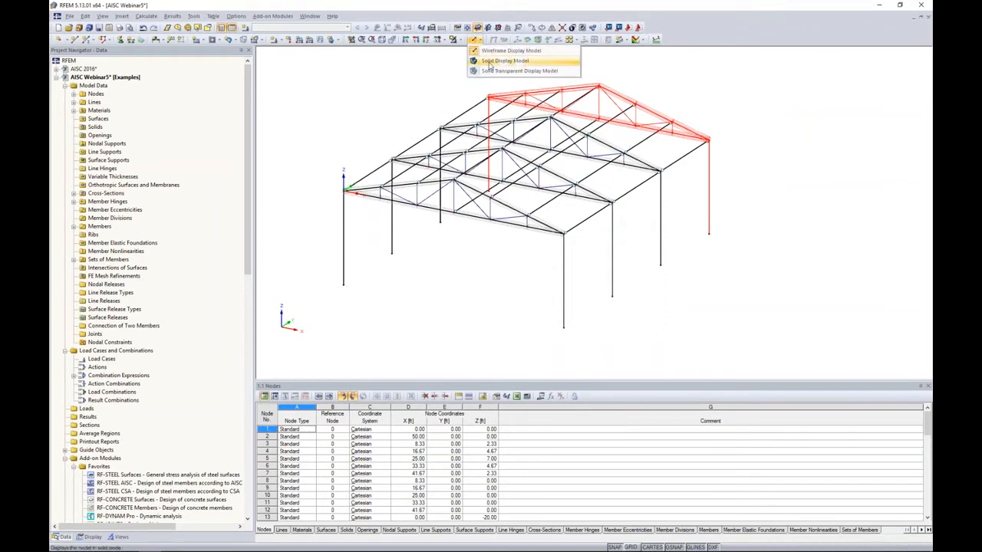
left_click(491, 61)
middle_click_drag(682, 221, 553, 223, "ctrl")
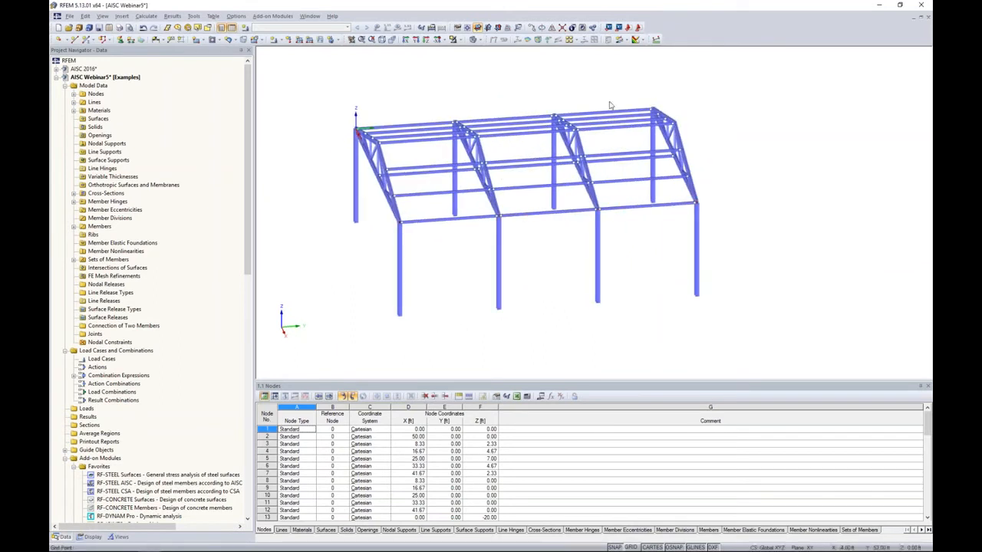
middle_click_drag(537, 266, 713, 271, "ctrl")
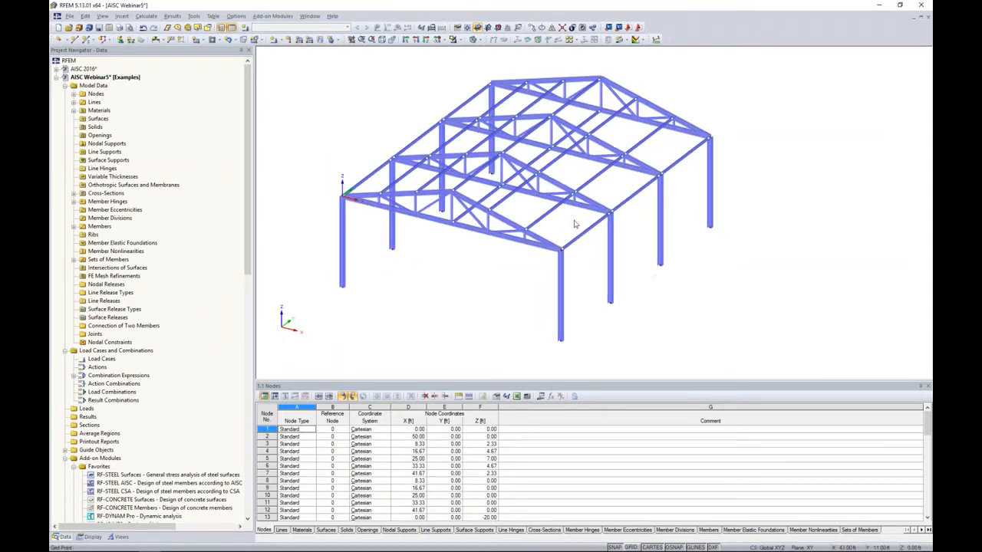
middle_click_drag(575, 219, 588, 225)
scroll(475, 268, "up", 5)
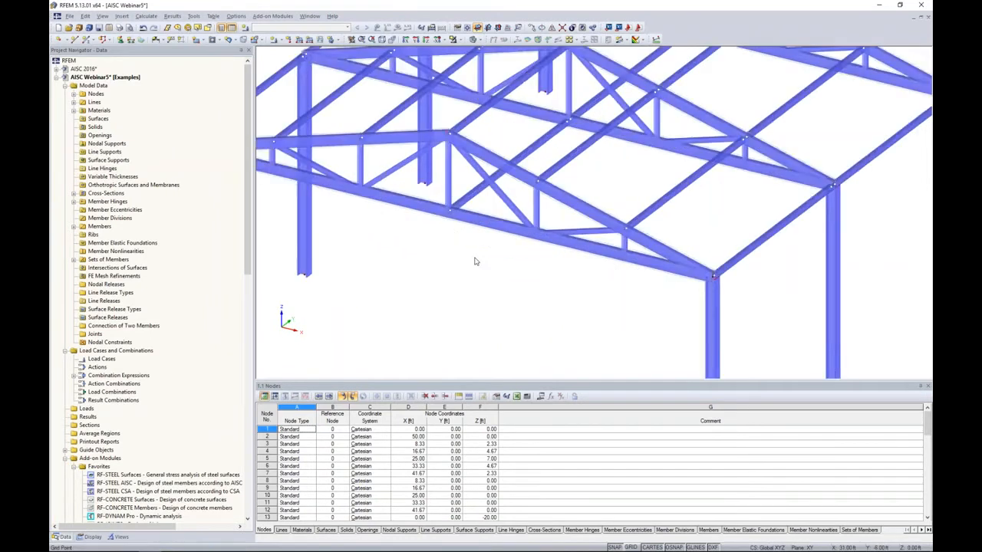
middle_click_drag(518, 254, 639, 201, "ctrl")
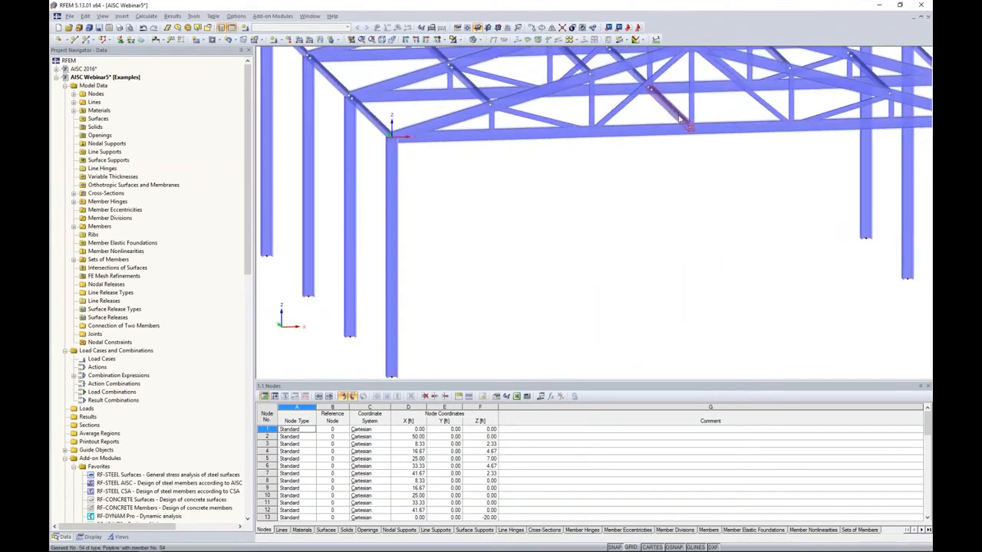
middle_click_drag(690, 123, 618, 228)
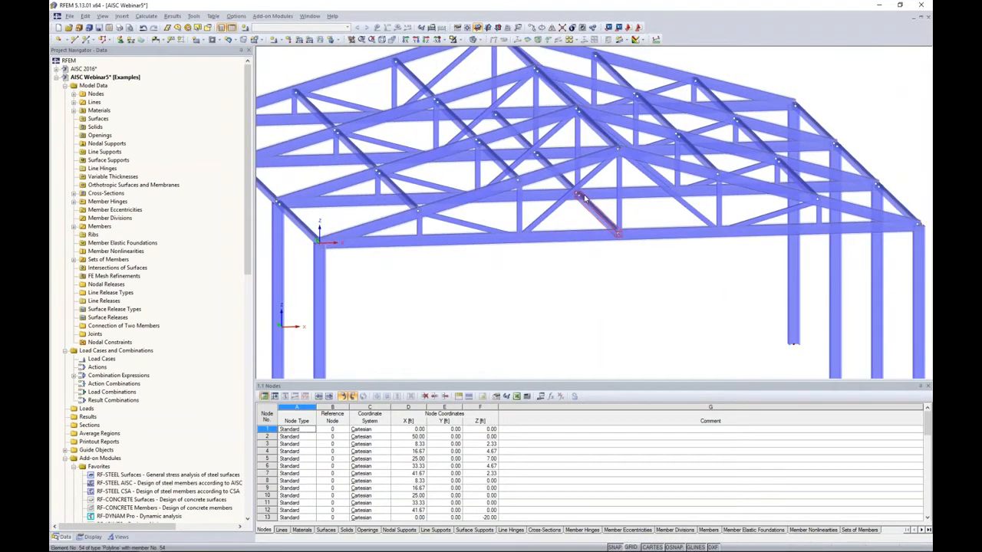
scroll(630, 242, "down", 3)
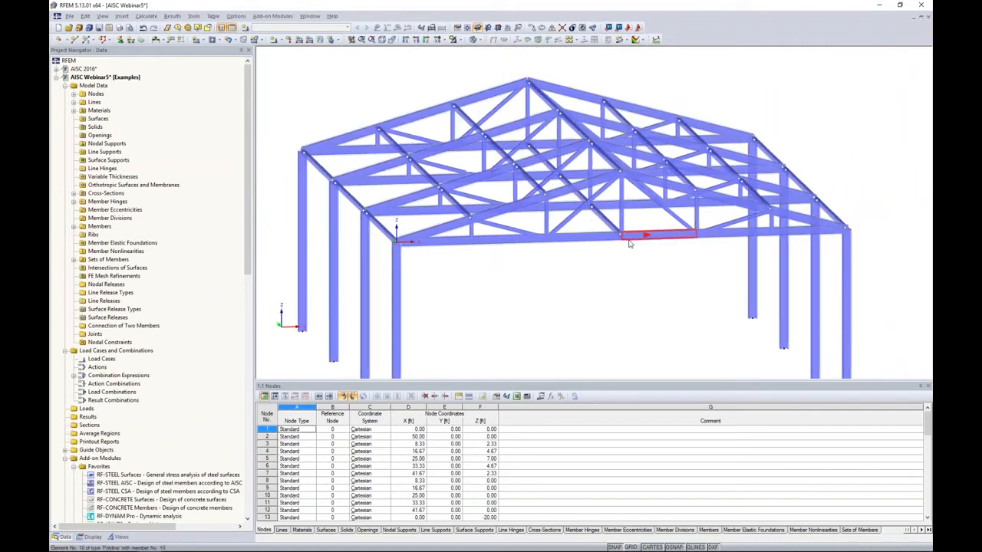
middle_click_drag(707, 249, 495, 247, "ctrl")
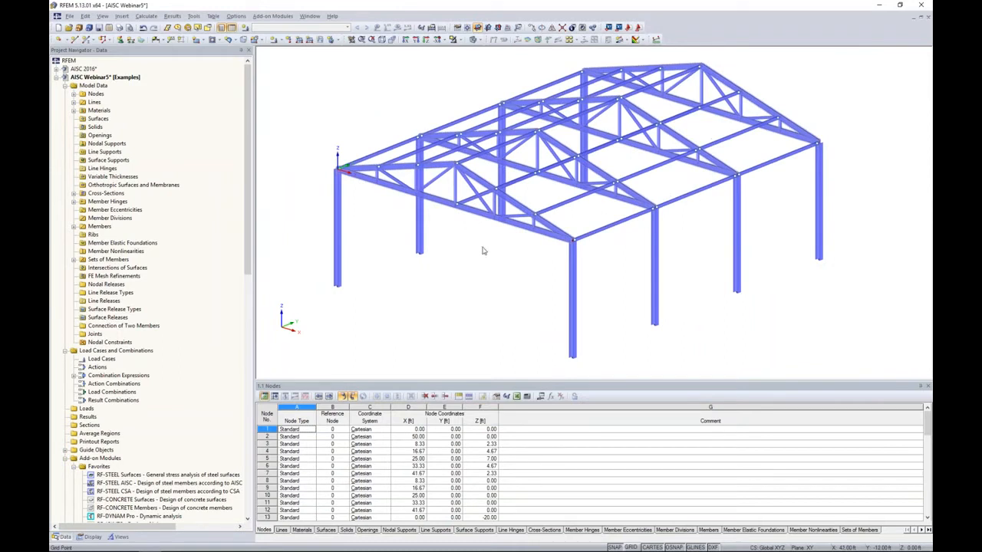
Step: Start a new nodal support and set its type to Rigid
left_click(121, 40)
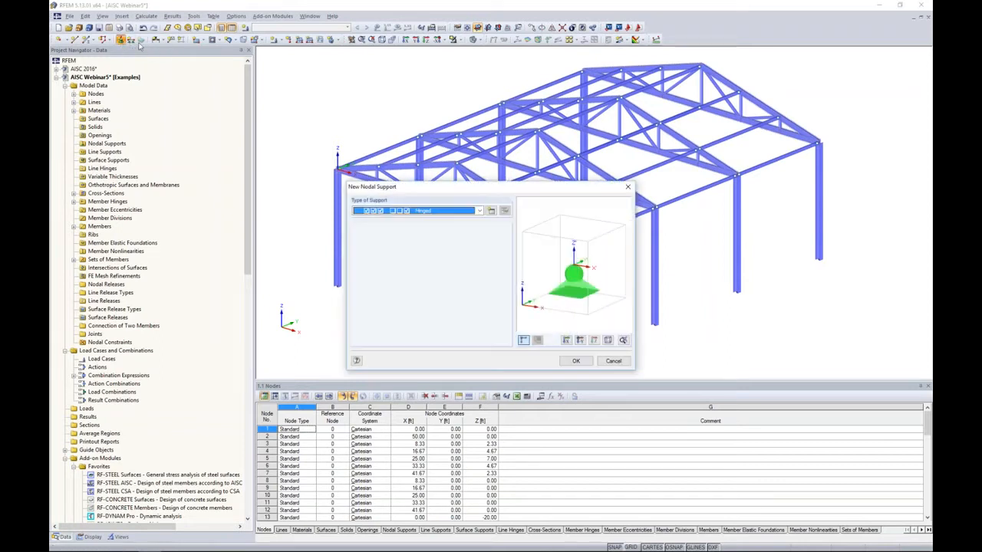
left_click(480, 211)
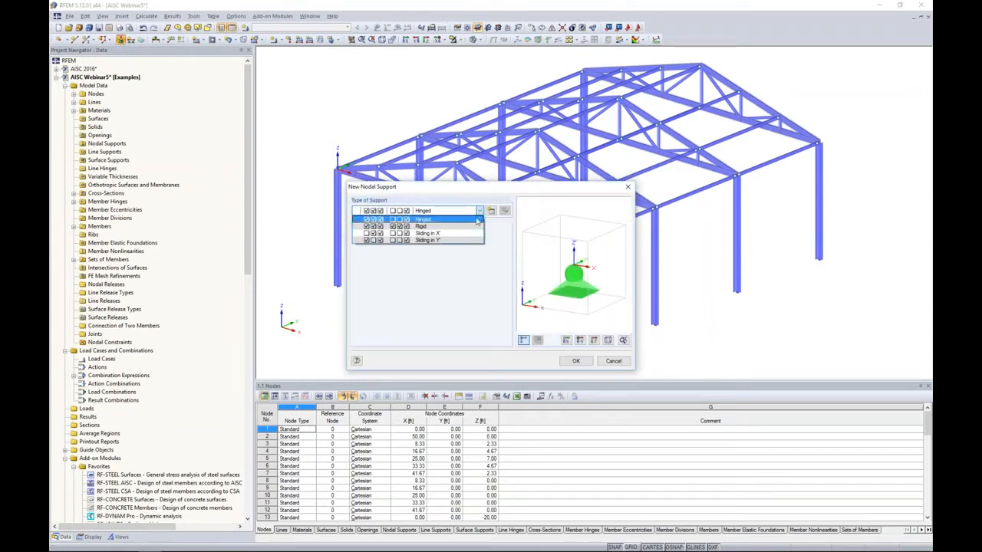
left_click(447, 227)
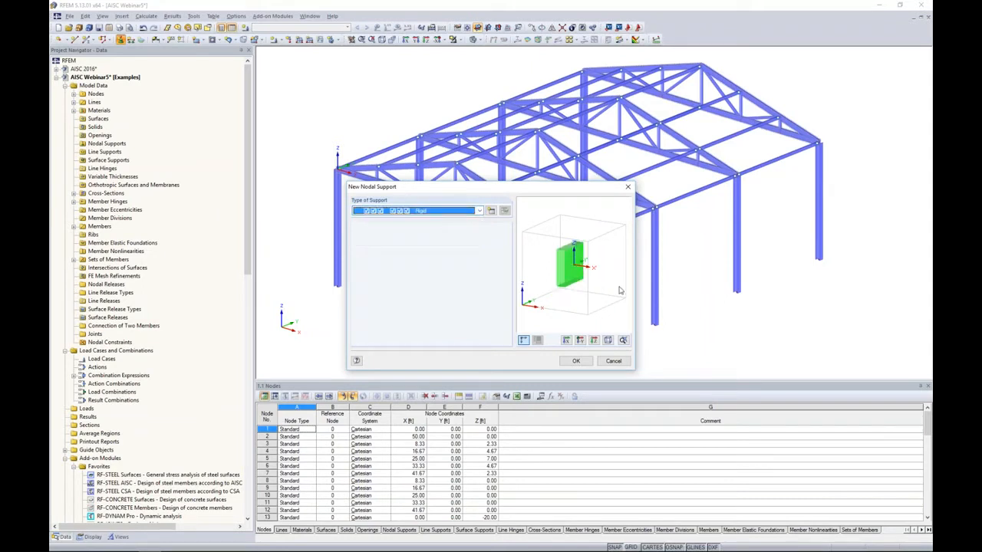
Step: Examine the predefined support types and the nonlinearity options for the X translation of a custom nodal support
left_click(481, 212)
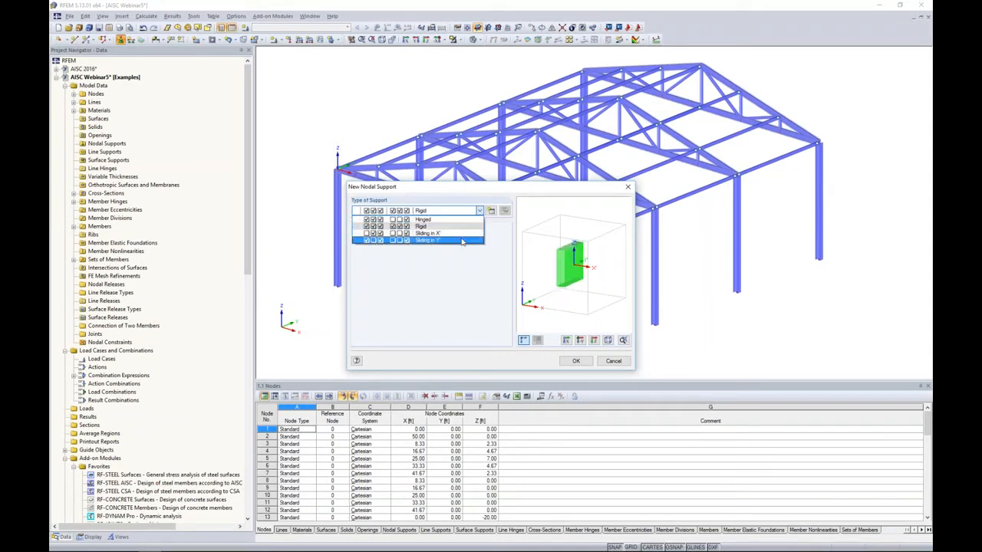
left_click(465, 249)
left_click(493, 214)
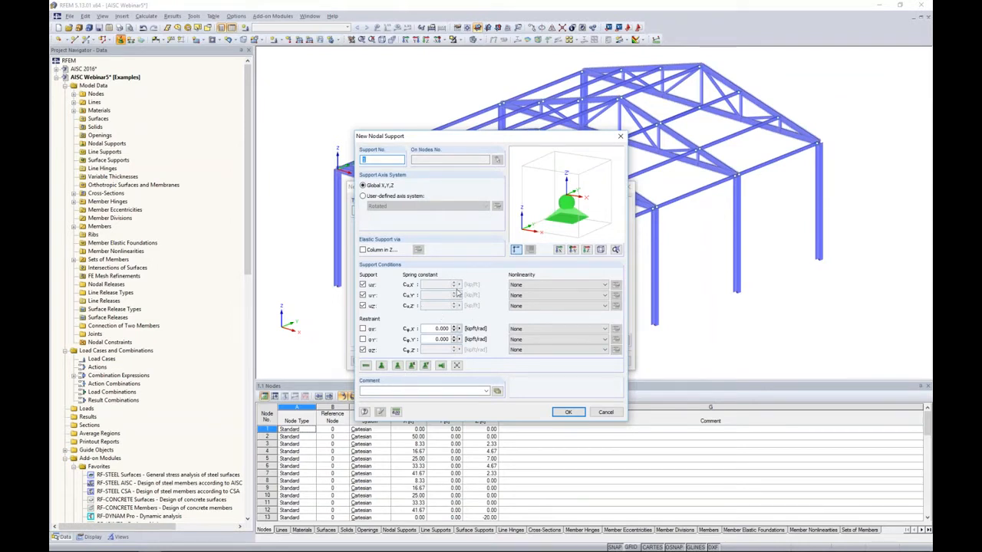
left_click(524, 285)
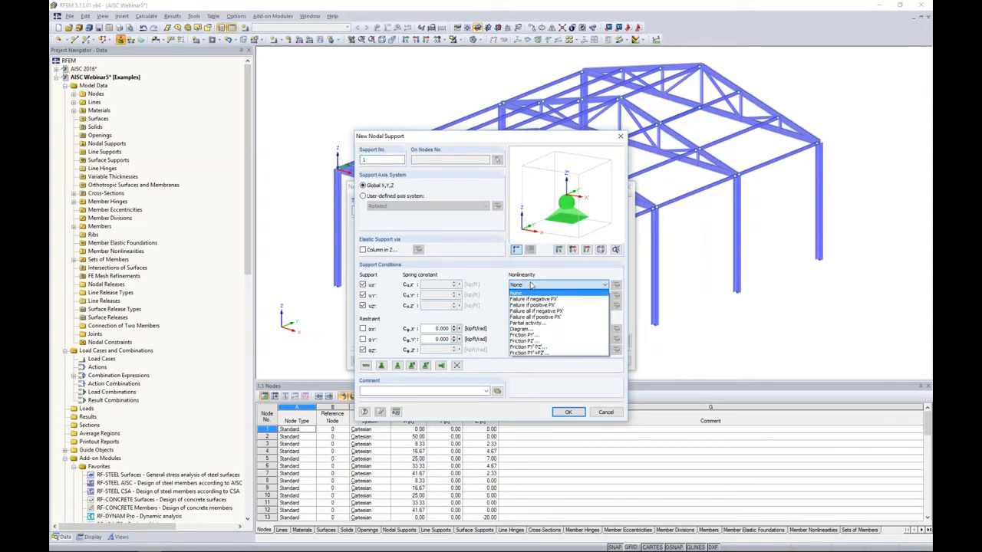
left_click(496, 282)
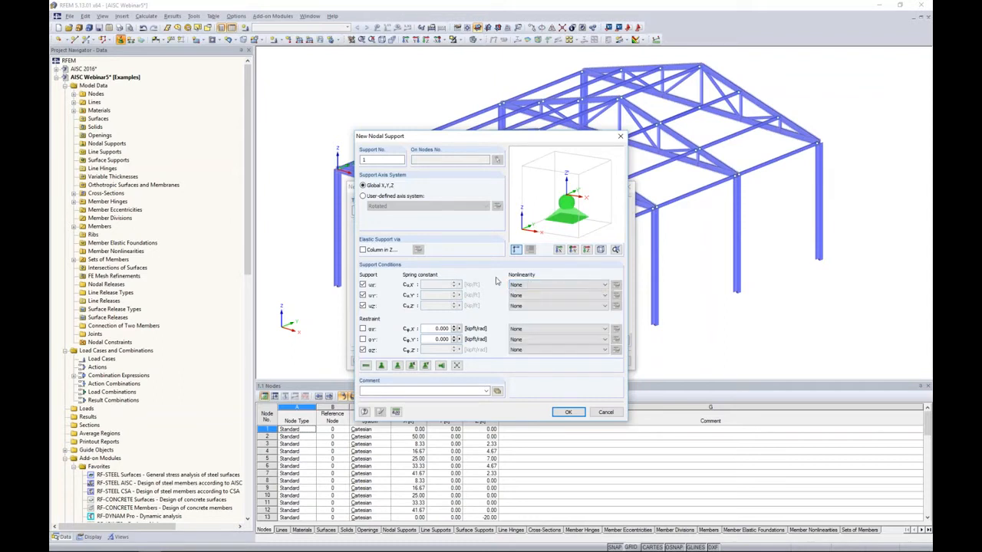
left_click(613, 412)
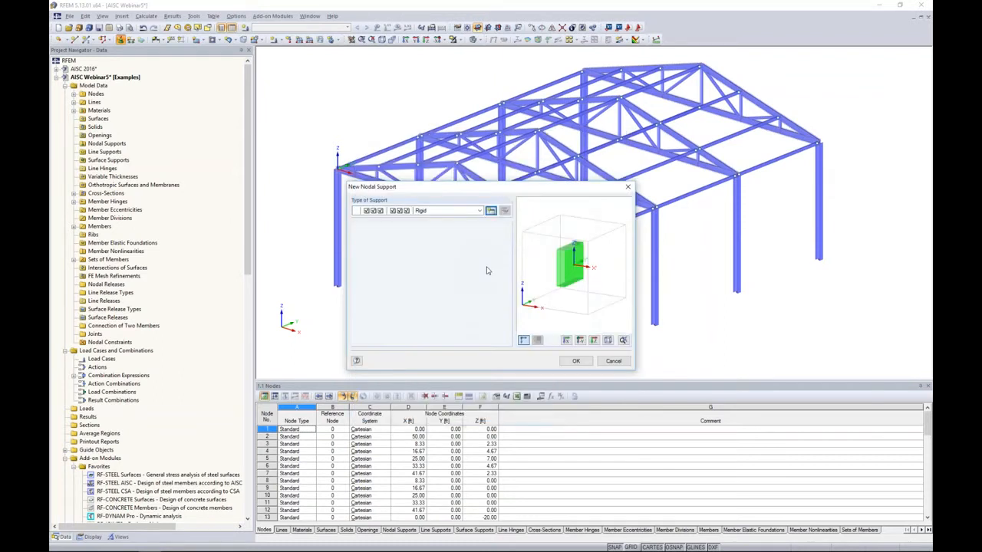
Step: Place Rigid nodal supports on the base nodes of all the columns in the four frames
left_click(468, 213)
left_click(455, 230)
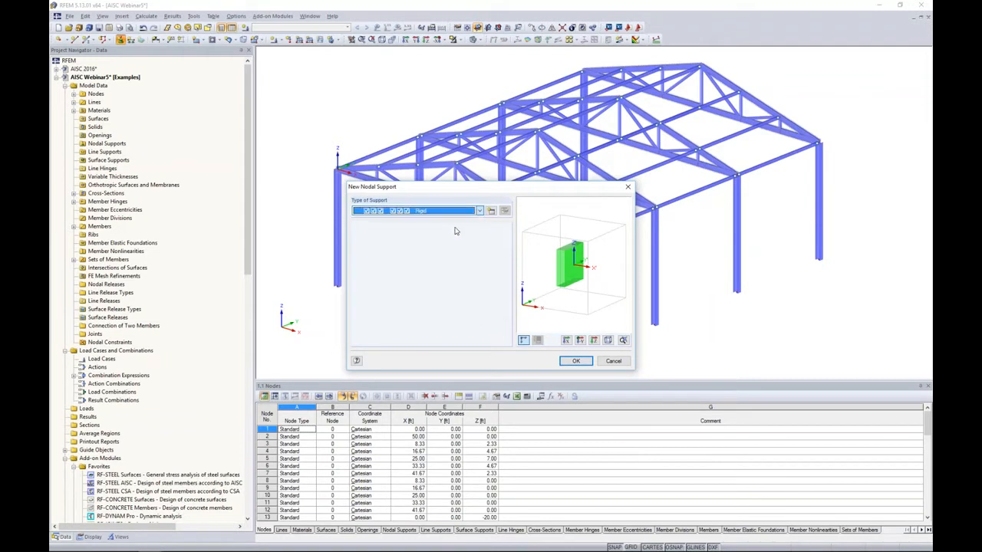
left_click(576, 361)
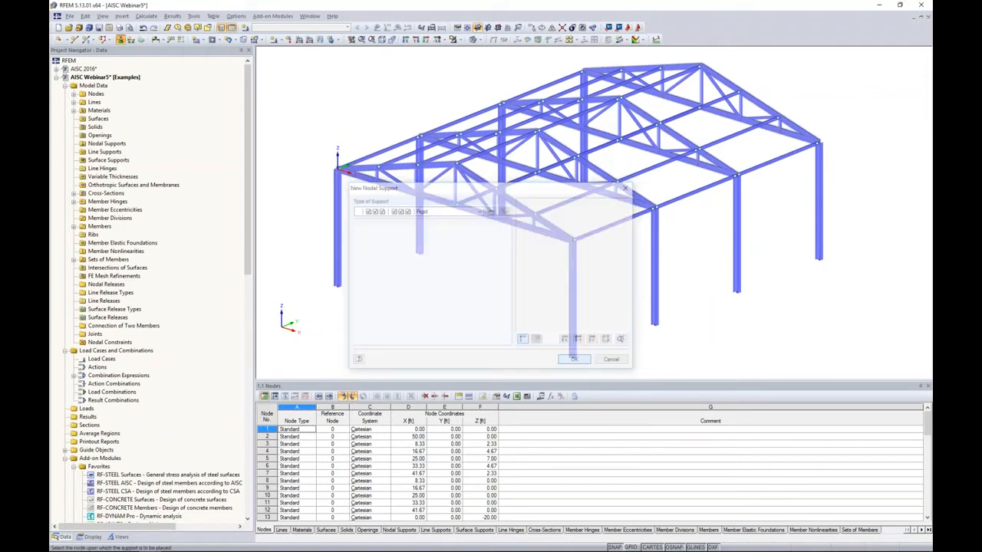
middle_click_drag(699, 237, 767, 201, "ctrl")
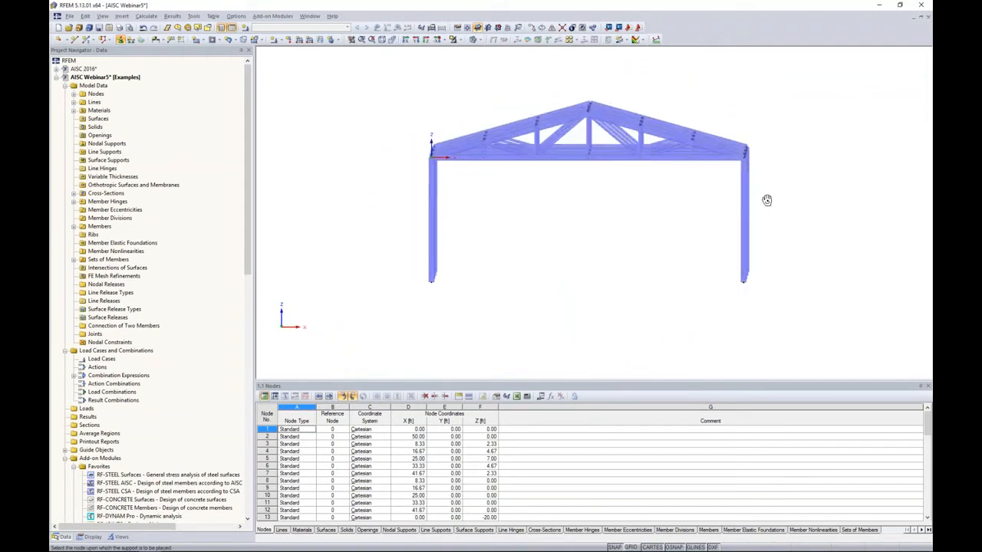
left_click_drag(374, 230, 827, 334)
middle_click_drag(824, 333, 795, 330, "ctrl")
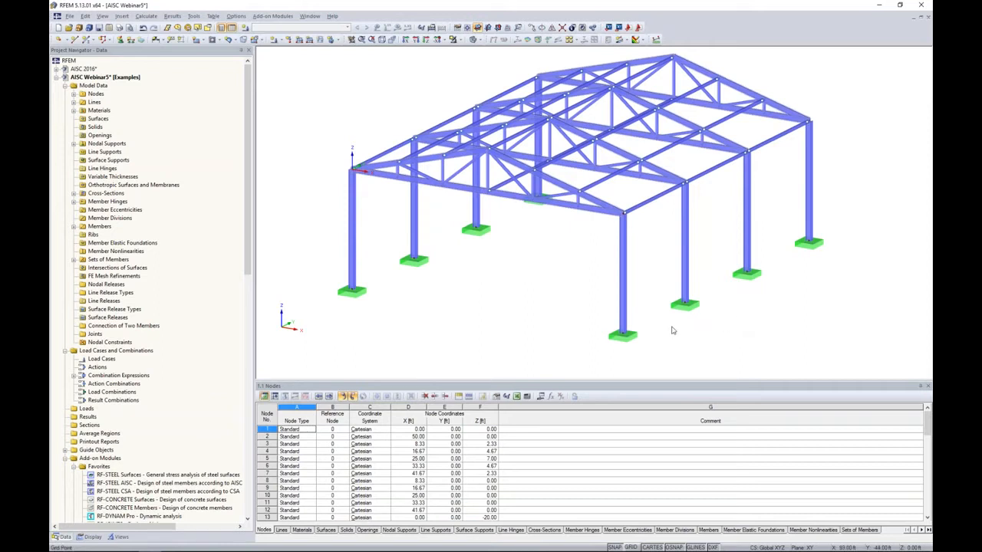
Step: Decrease the display size of the nodal support symbols at the column bases and save the model
right_click(633, 342)
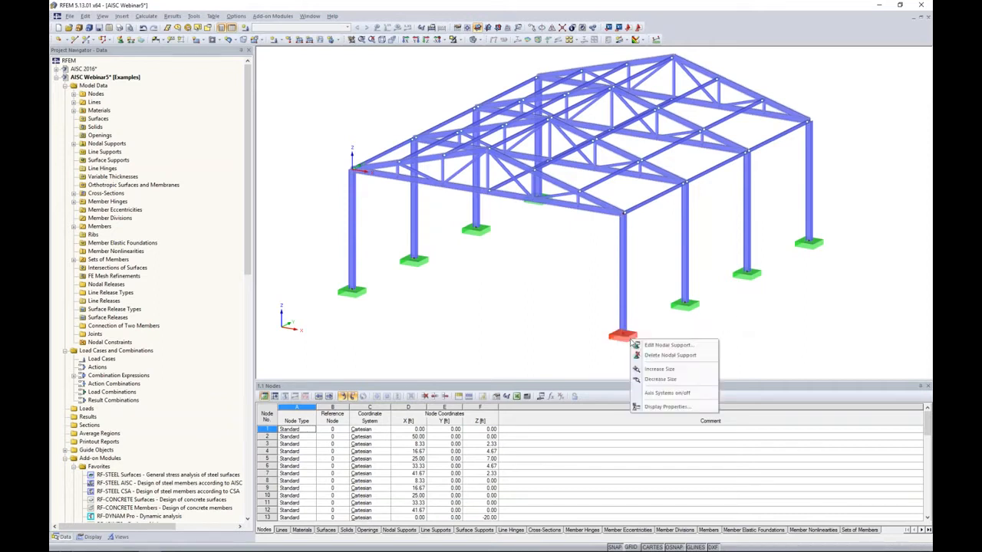
left_click(660, 379)
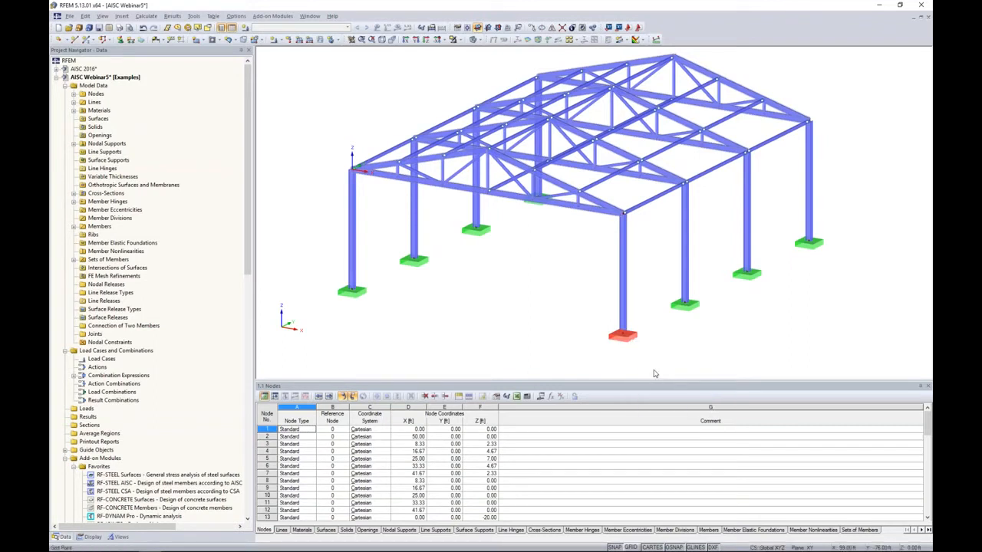
middle_click_drag(658, 357, 631, 335)
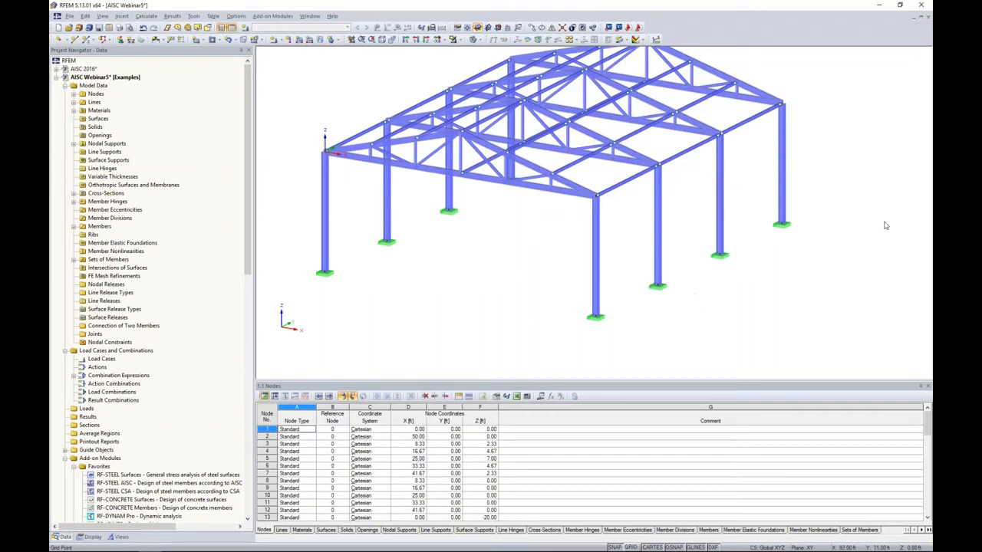
scroll(846, 225, "down", 1)
middle_click_drag(846, 225, 807, 262)
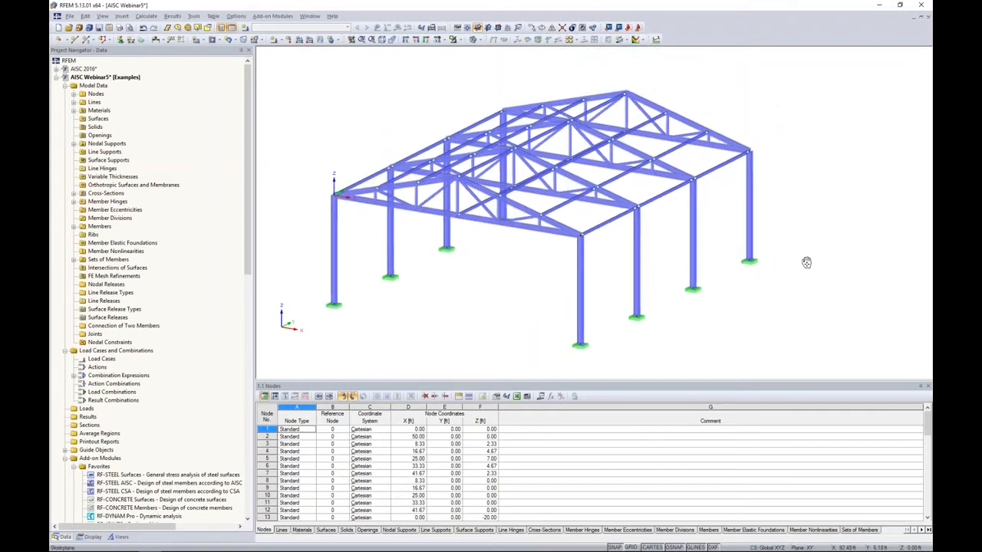
left_click(99, 27)
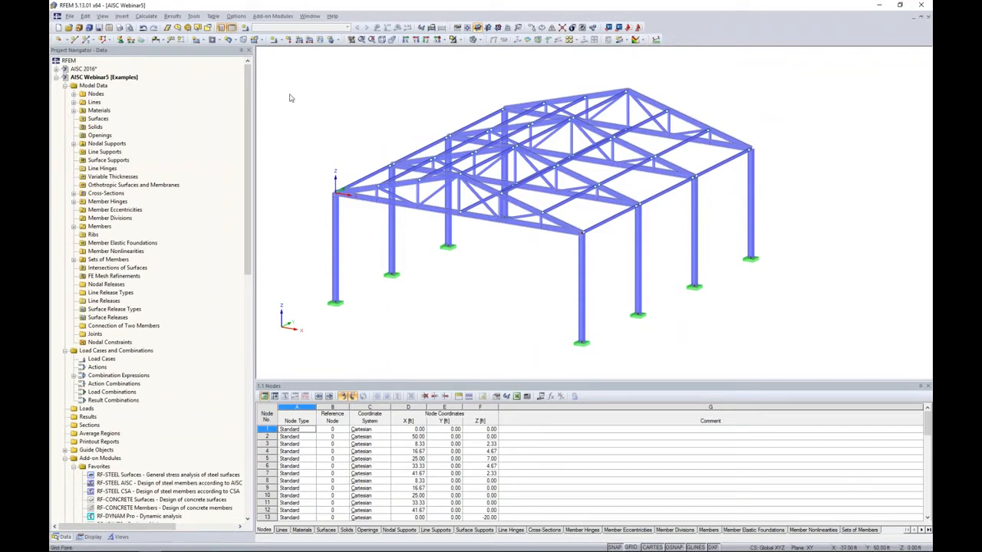
Step: Create load case LC1 described as Dead, with action category Dead and self-weight active at factor -1.000 in Z
left_click(247, 29)
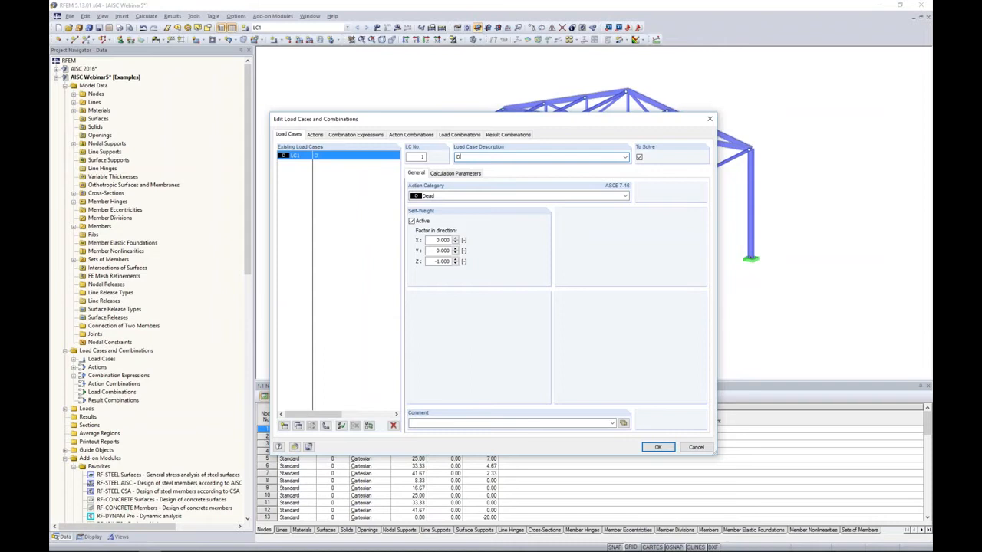
left_click(454, 197)
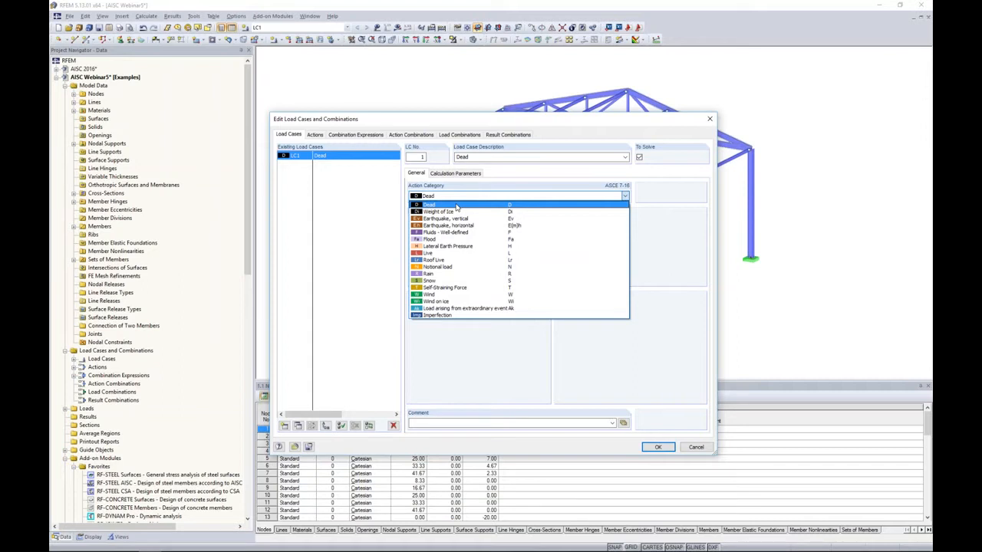
left_click(387, 222)
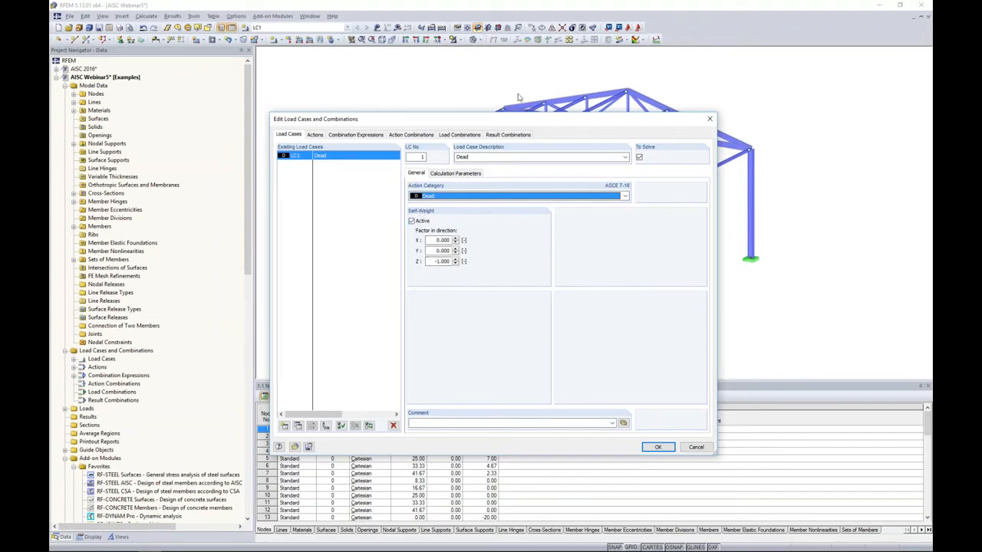
left_click_drag(518, 121, 560, 99)
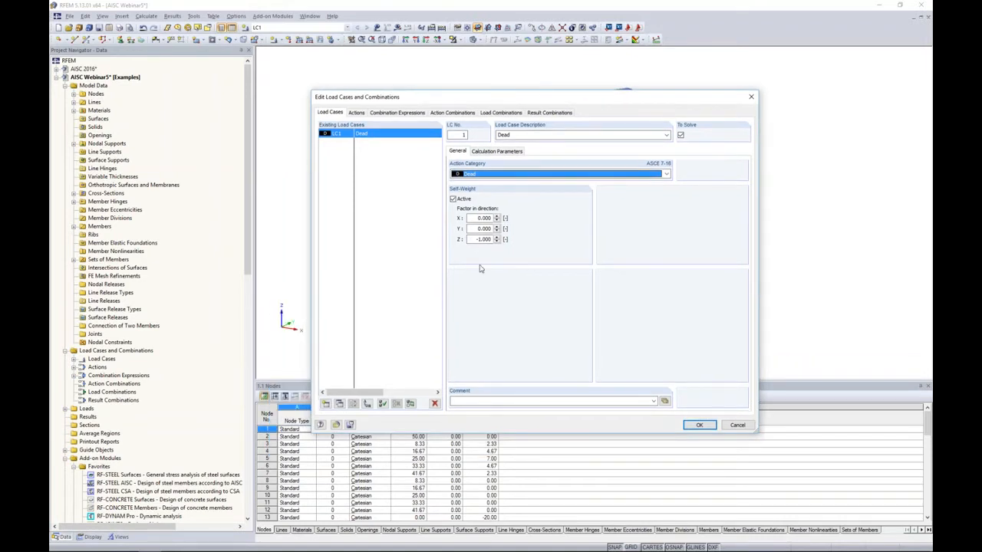
Step: Add a second load case described as Live and assign it the Live action category
left_click(326, 403)
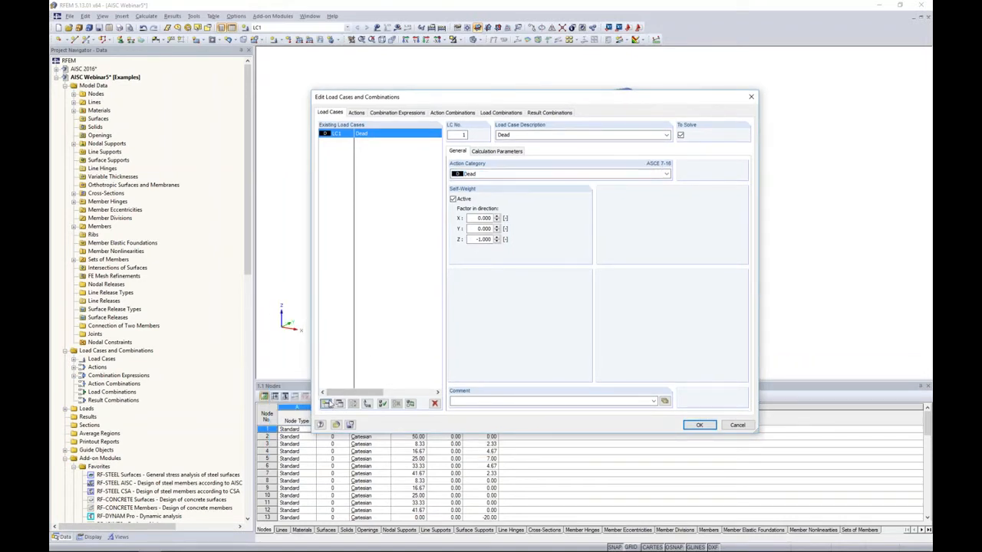
type("Live")
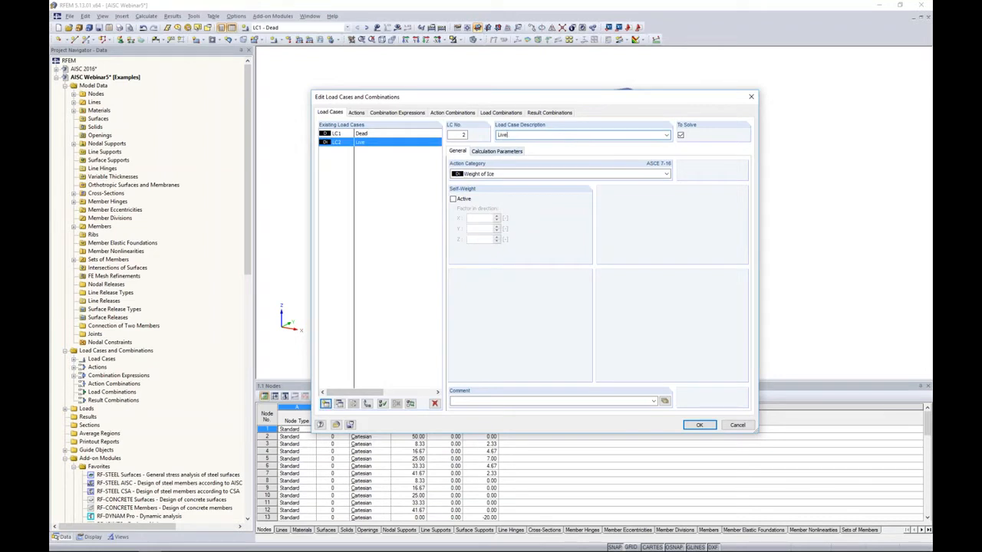
left_click(506, 175)
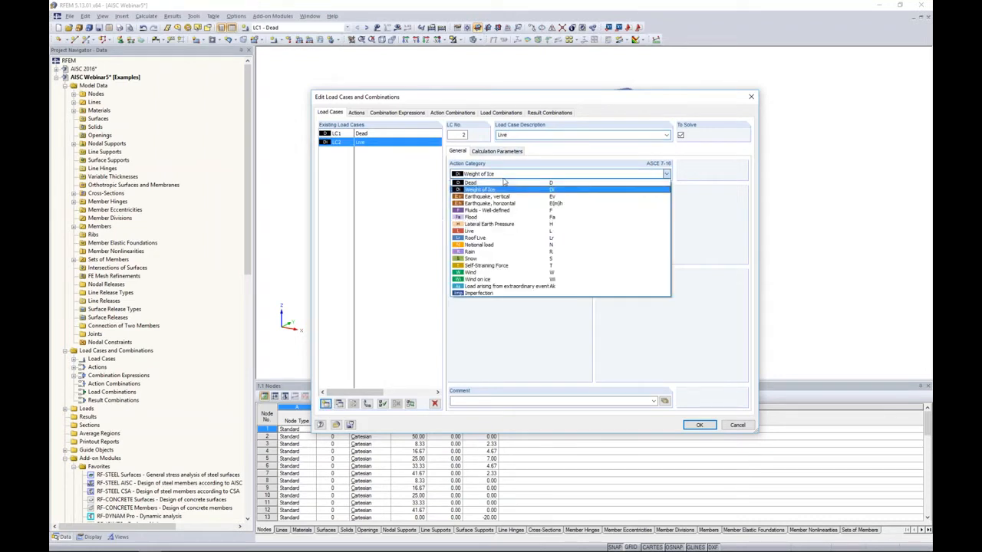
left_click(485, 232)
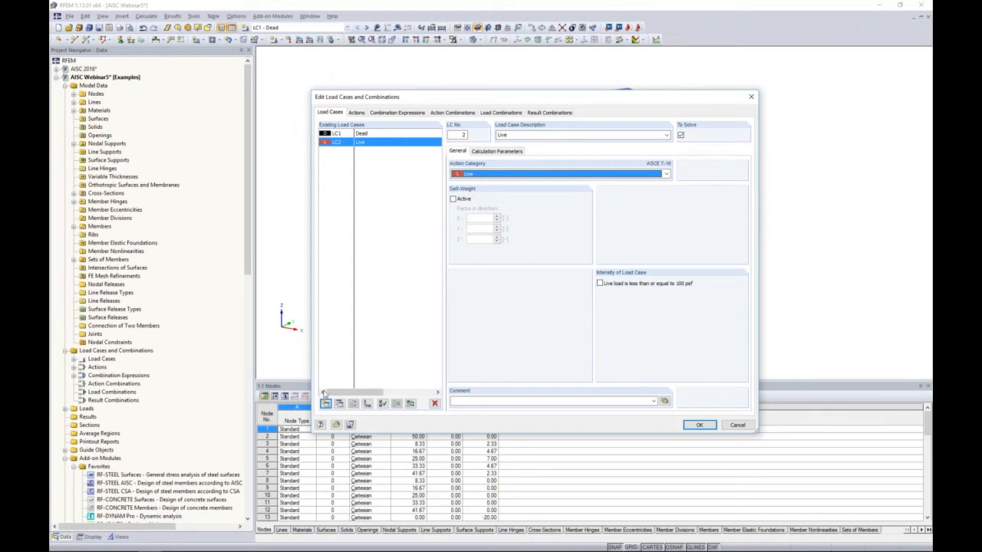
Step: Add a load case Wind 1 with the Wind action category and copy it as Wind 2
left_click(325, 404)
type("Wind 1")
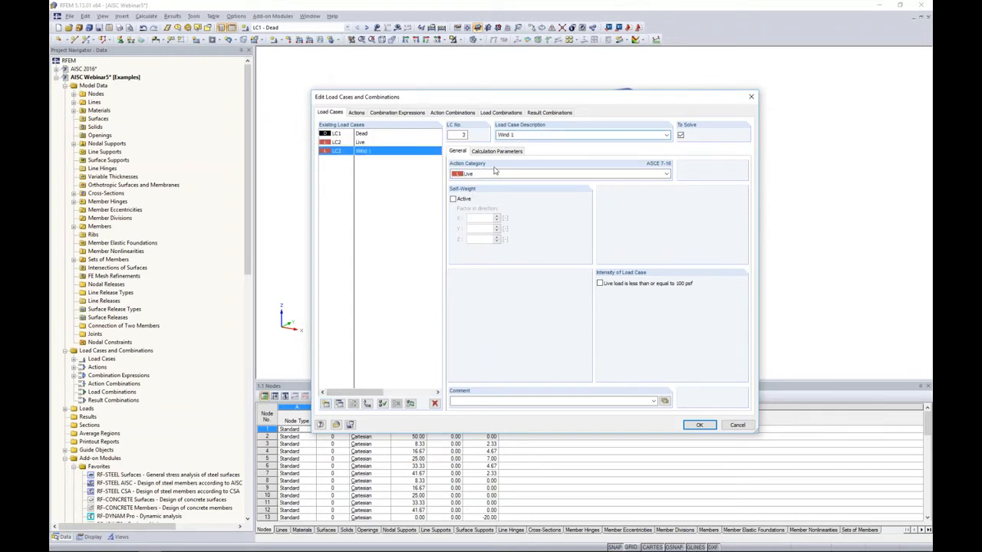
left_click(495, 172)
left_click(499, 275)
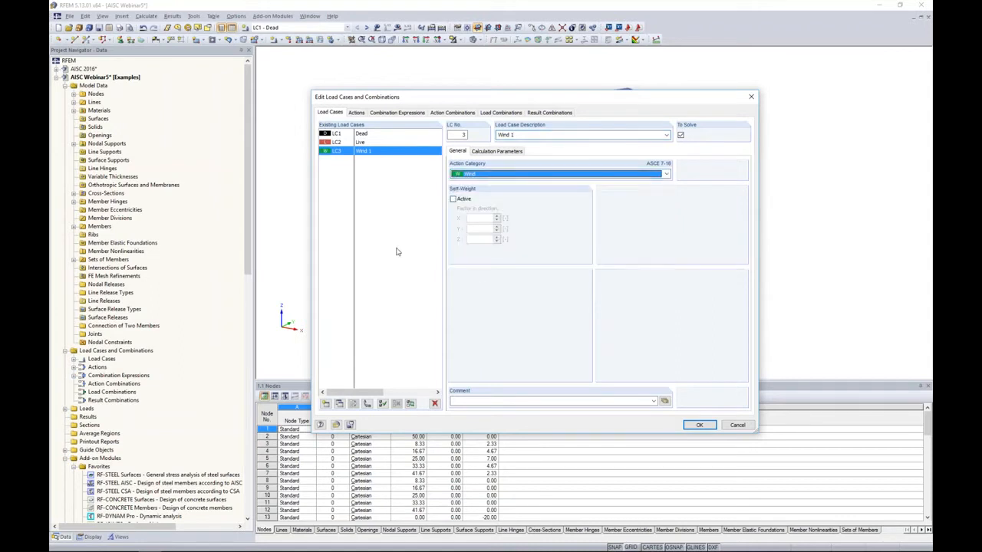
left_click(340, 405)
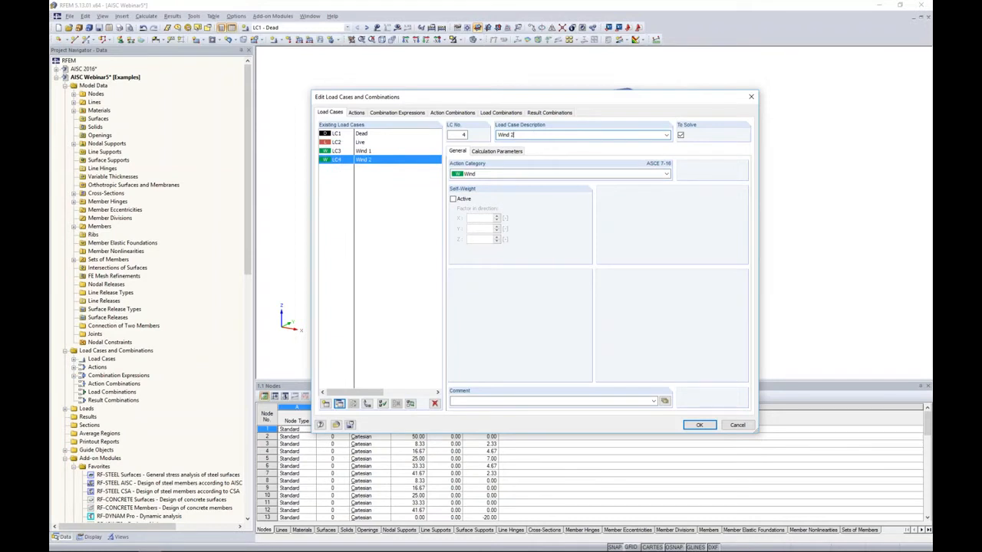
Step: Examine the LRFD and ASD combination expressions, including the ASCE 7-16 Section 2.4 (ASD) equations
left_click(397, 112)
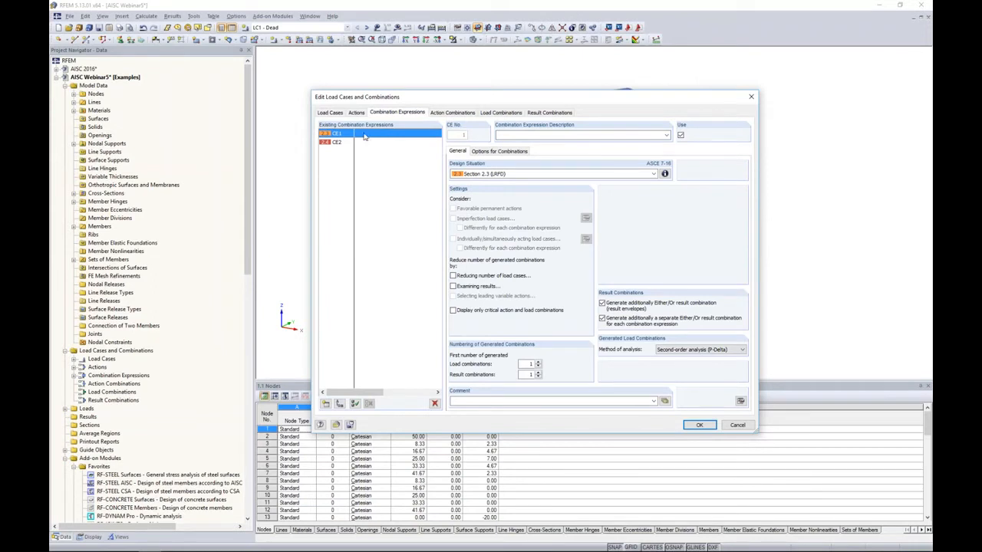
left_click(349, 142)
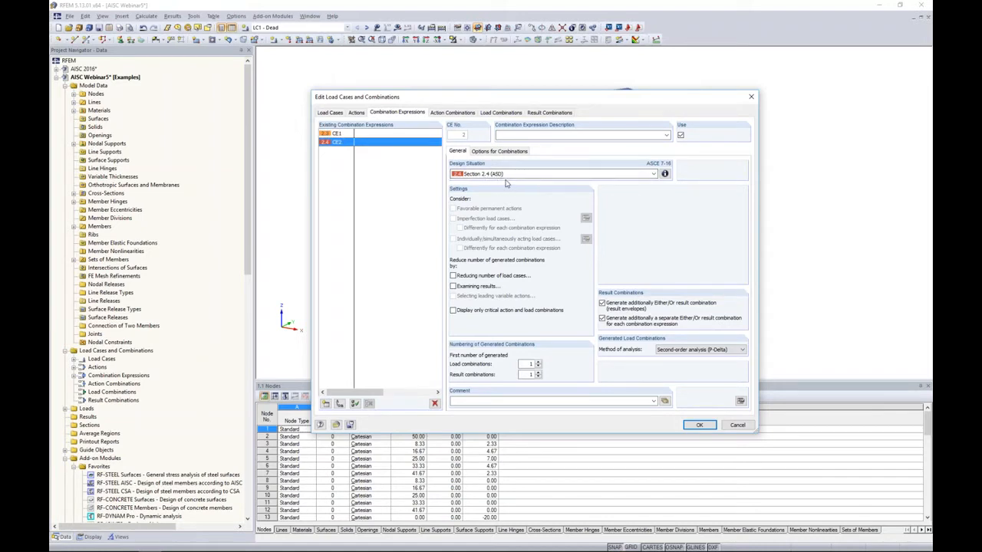
left_click(665, 174)
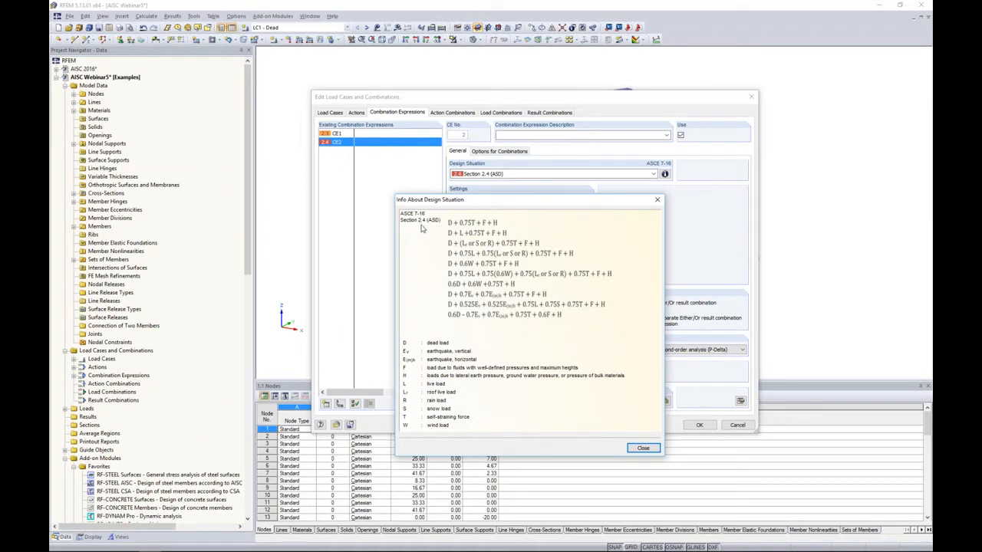
left_click(656, 451)
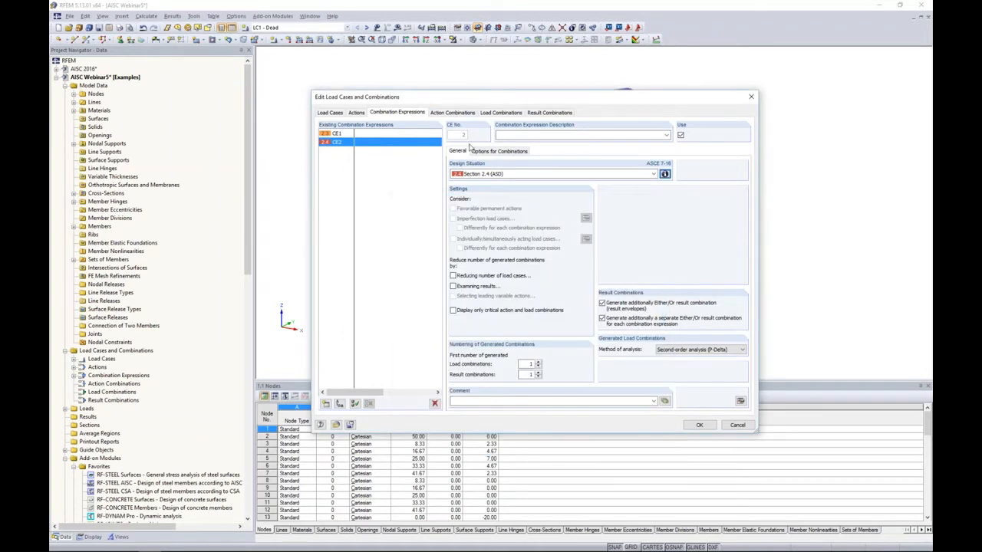
Step: Generate the load and result combinations, review the LRFD and ASD envelopes, and accept the load case and combination settings
left_click(495, 113)
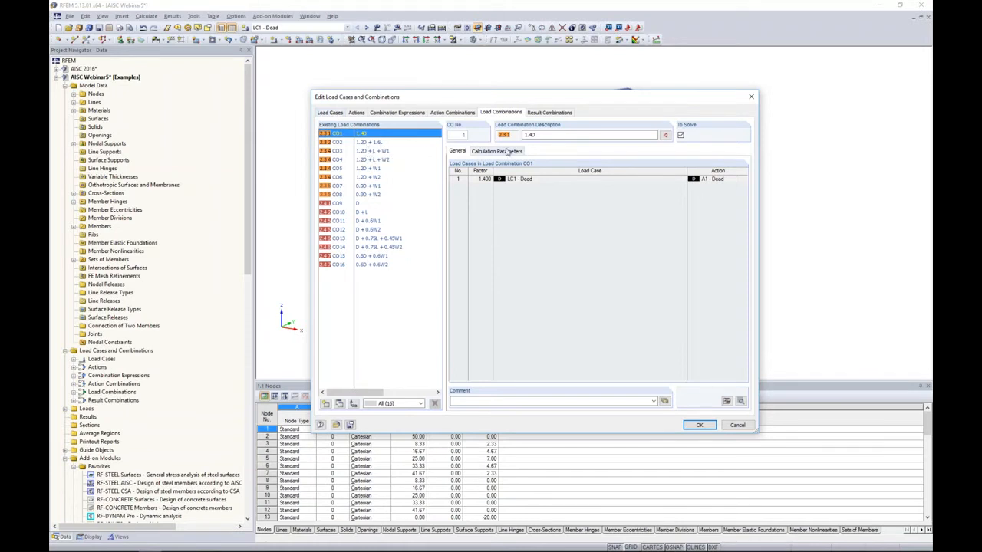
left_click(550, 112)
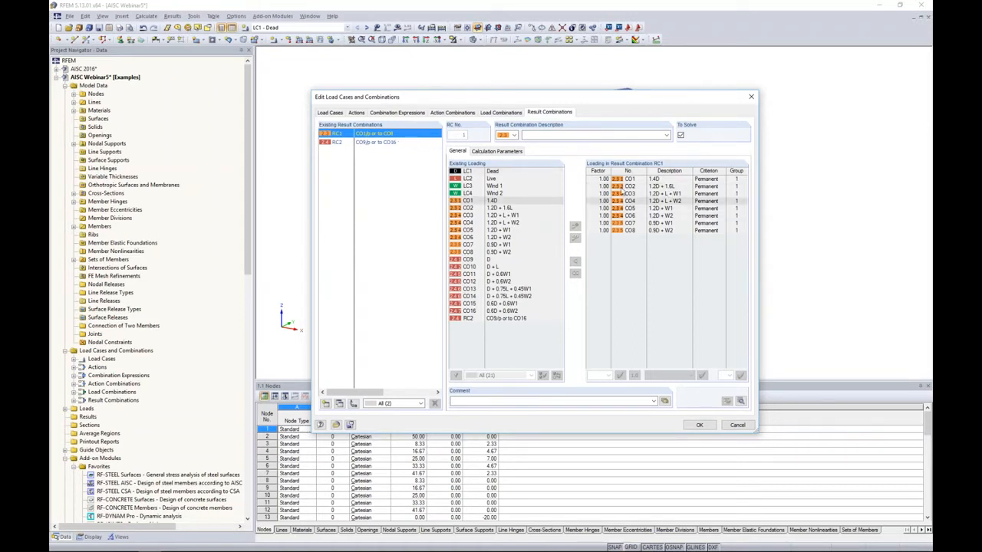
left_click(384, 143)
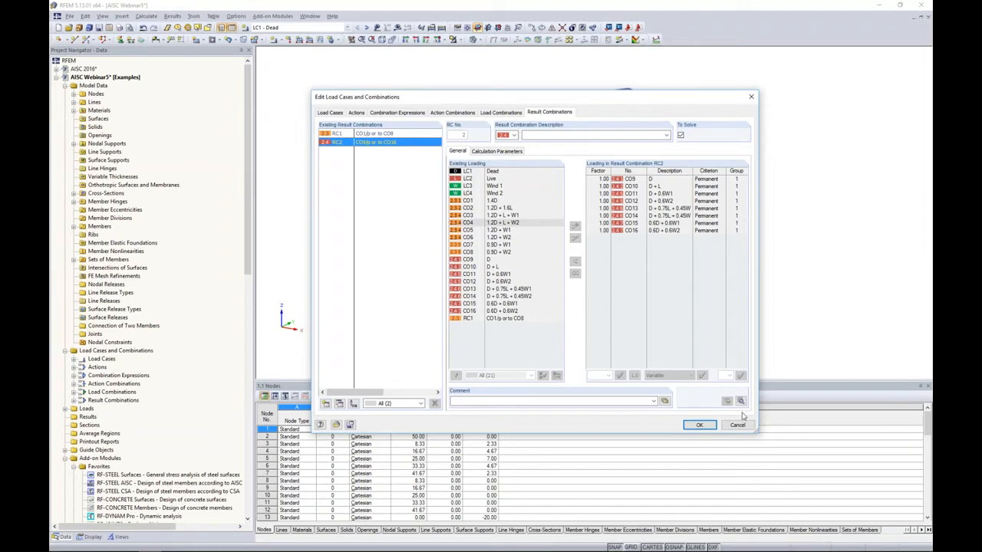
left_click(700, 425)
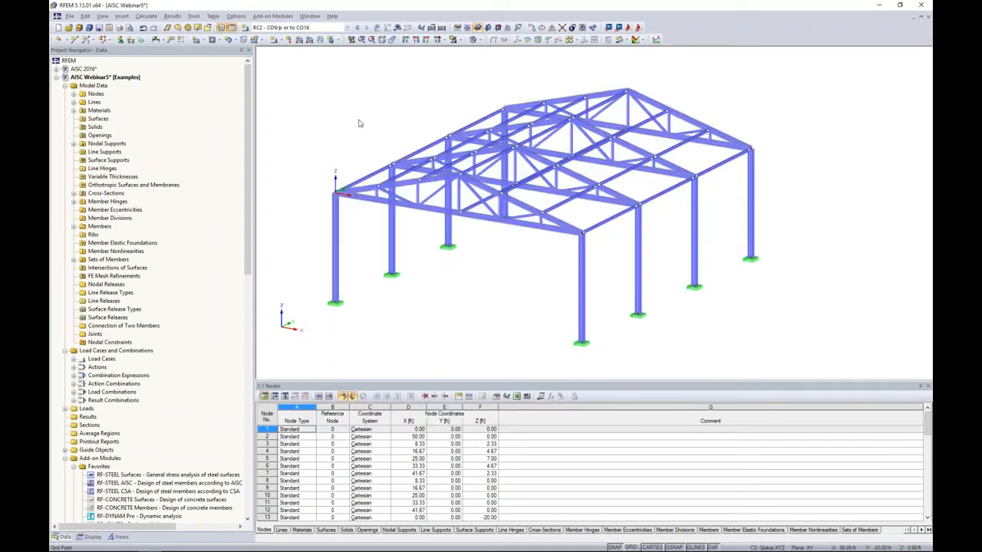
Step: Make LC2 - Live the current load case
left_click(310, 28)
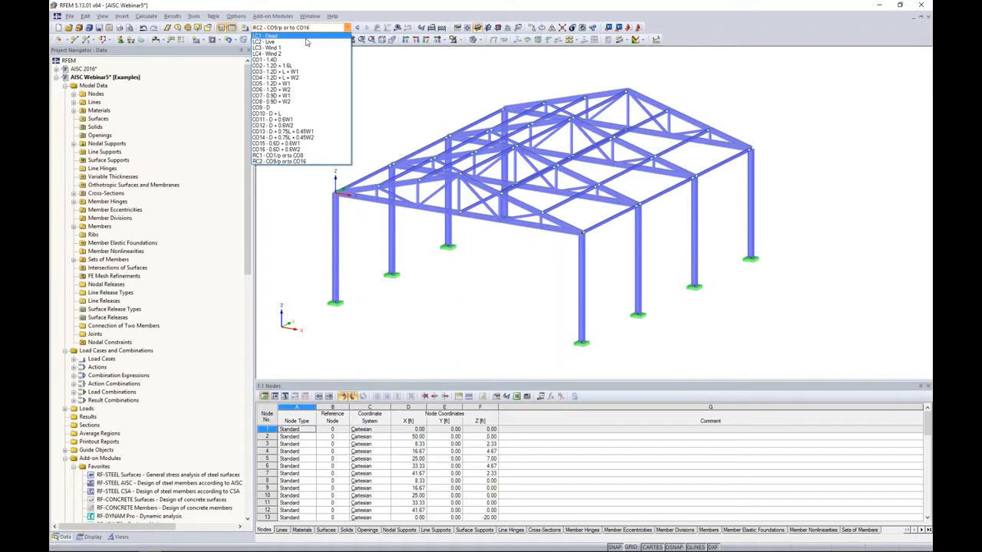
left_click(305, 37)
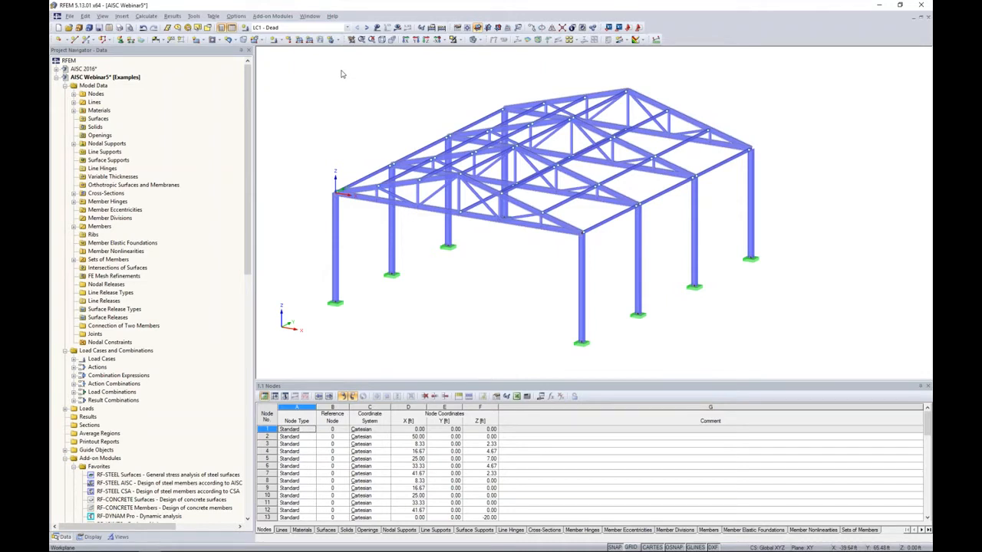
left_click(366, 27)
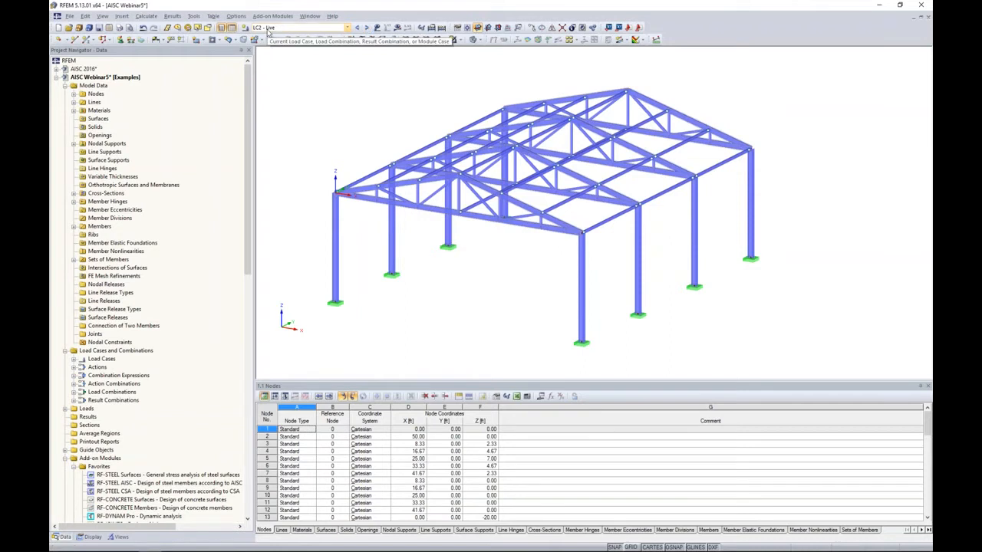
Step: Start converting area loads to member loads via planes, set the direction to ZL related to true area, and replace the uniform magnitude
left_click(196, 17)
mouse_move(227, 222)
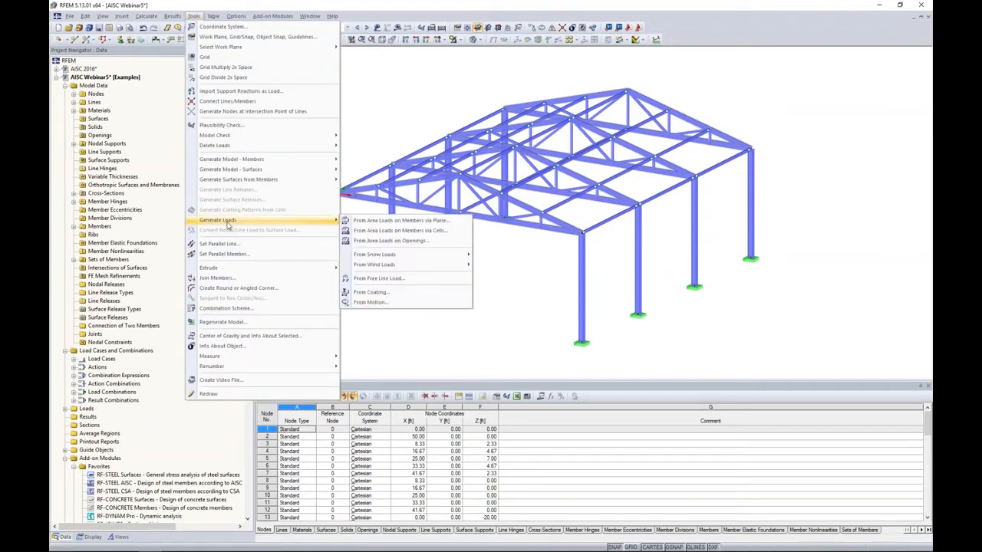
left_click(376, 221)
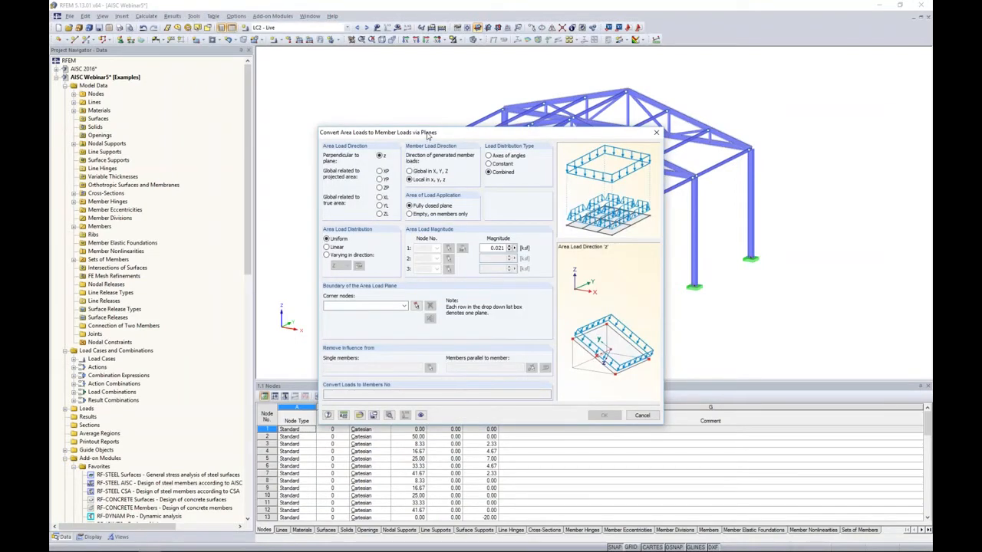
left_click_drag(427, 135, 432, 117)
left_click(386, 196)
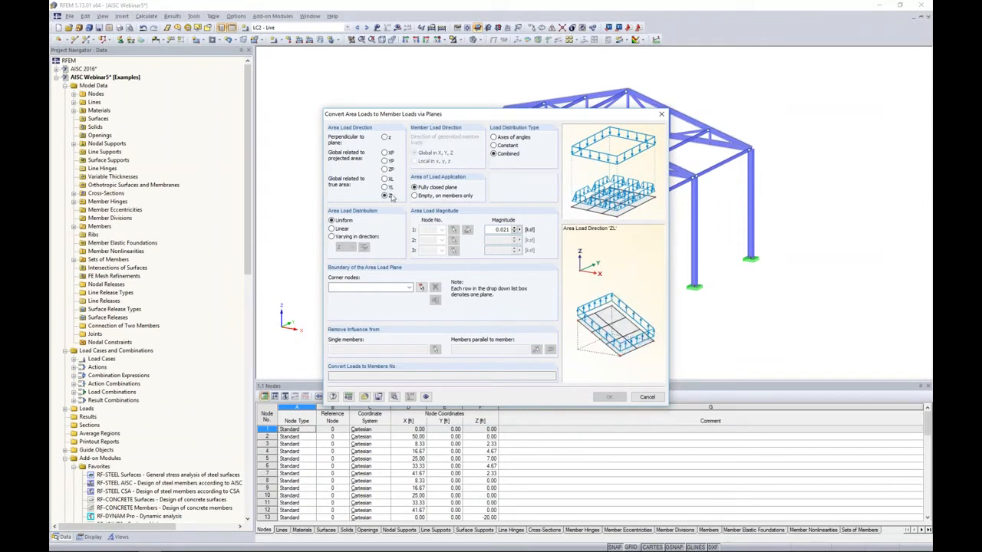
left_click_drag(492, 230, 528, 231)
key("BackSpace")
Step: Define the first area load plane by the four corner nodes of the roof slope on the X = 0 side
left_click(421, 286)
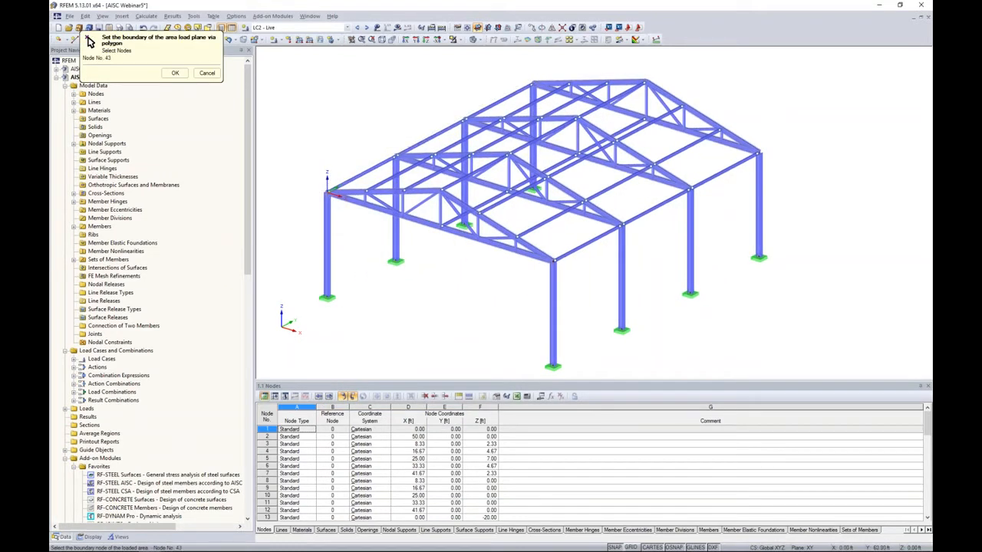
left_click(537, 80)
left_click(646, 80)
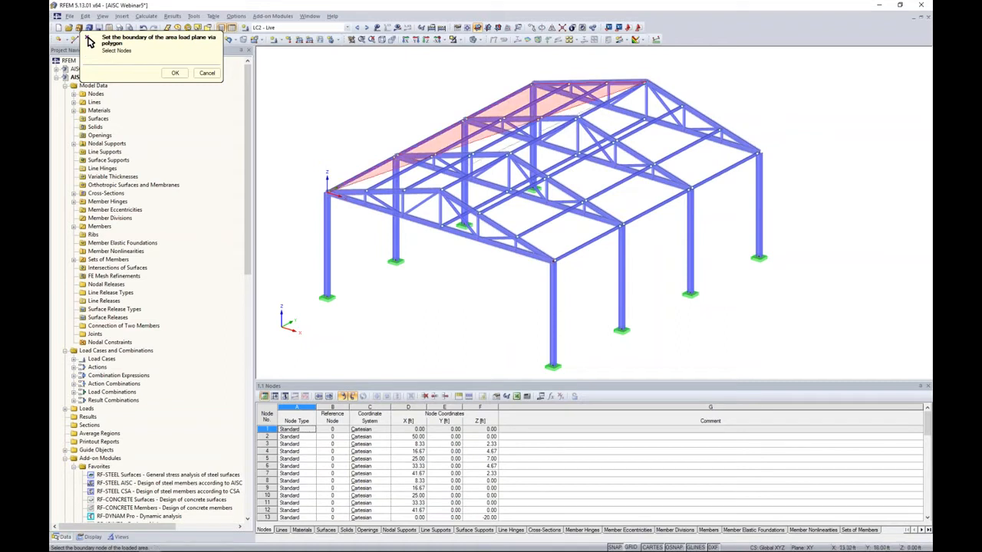
left_click(441, 188)
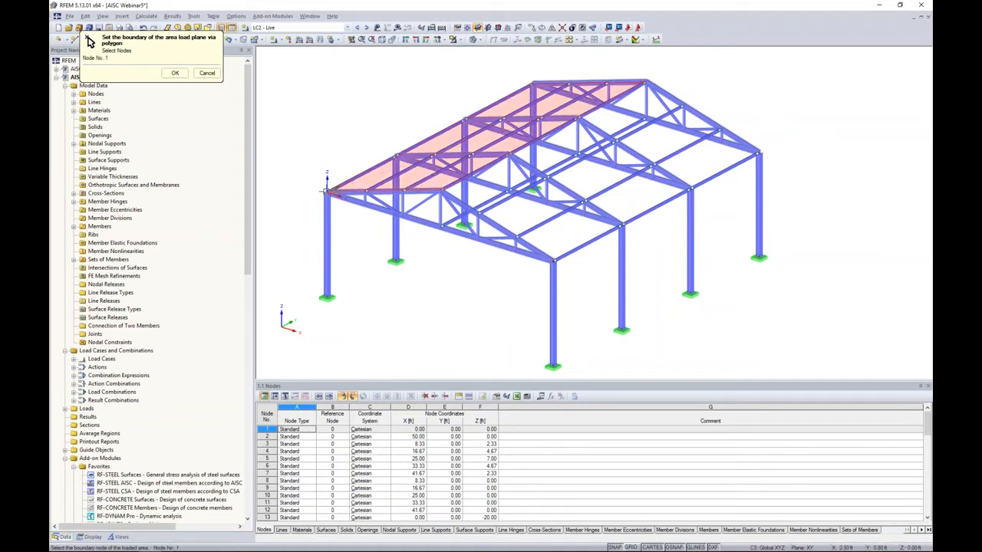
left_click(329, 193)
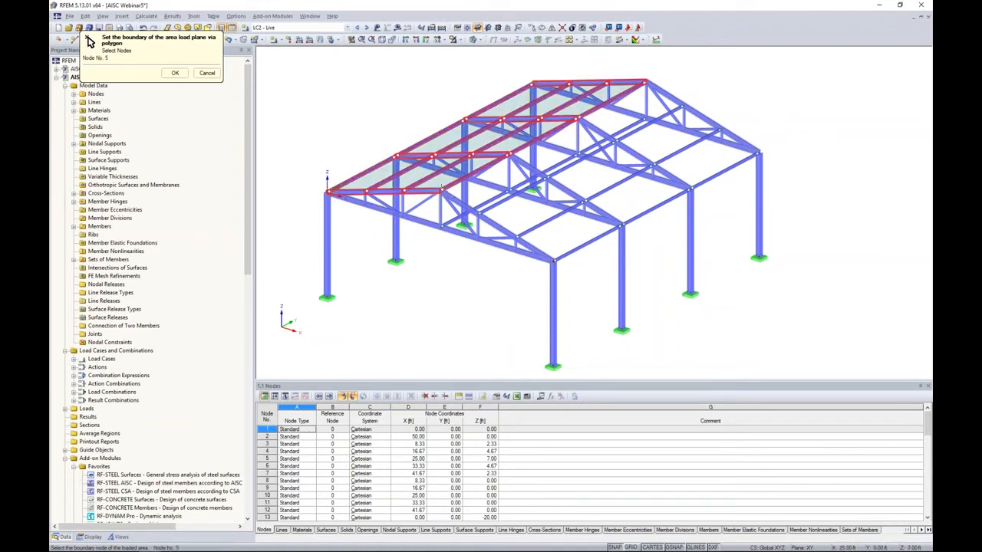
Step: Define the second area load plane by the corner nodes 5, 47, 44 and 2 of the other roof slope and accept the planes
left_click(758, 152)
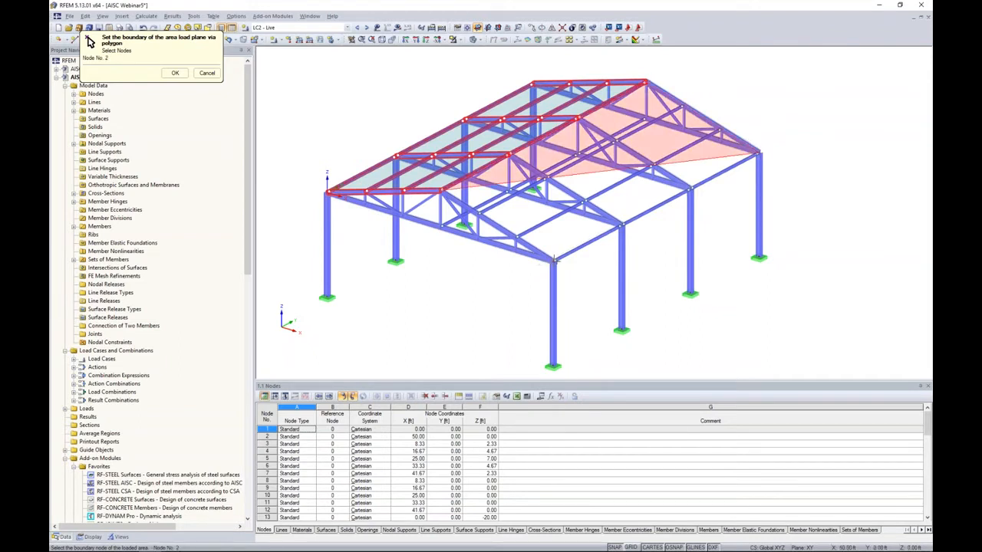
left_click(554, 261)
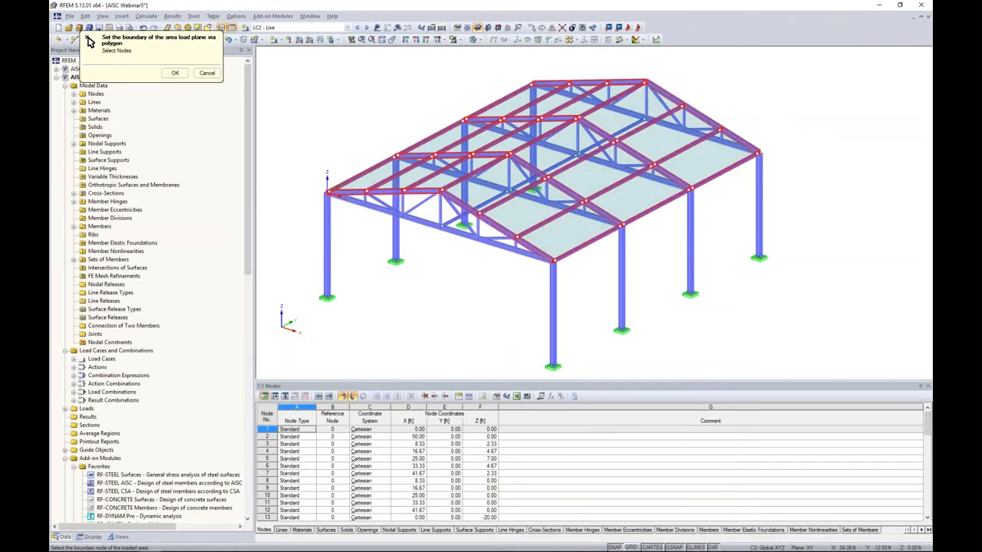
middle_click_drag(447, 257, 474, 250, "ctrl")
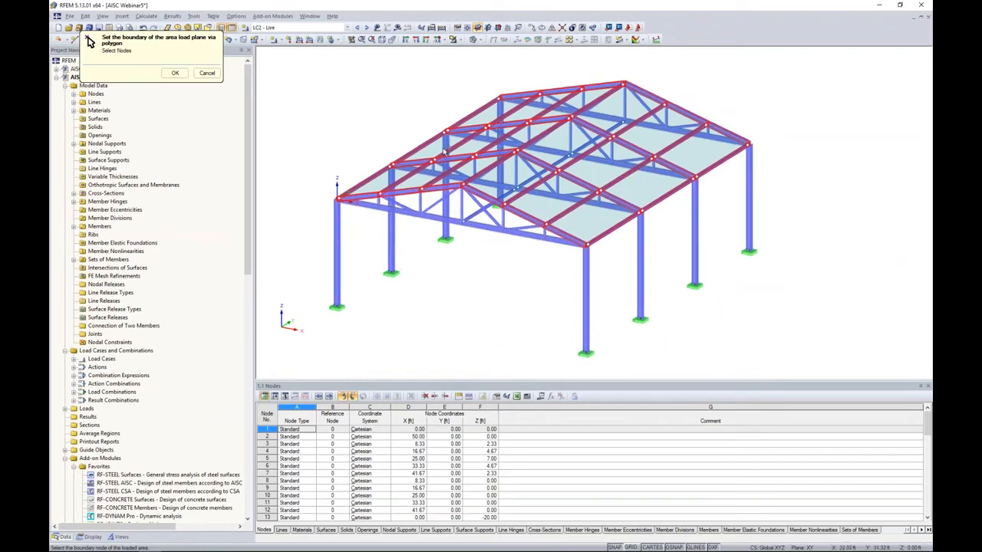
left_click(175, 74)
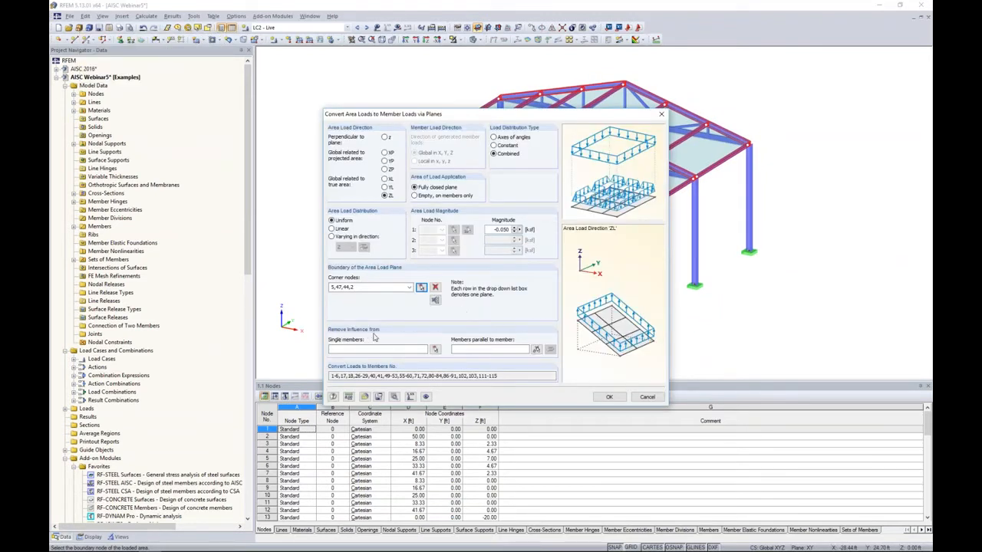
Step: Remove the influence of all members parallel to purlin 41 and generate the live member loads from the area load planes
left_click(347, 349)
left_click(536, 349)
middle_click_drag(652, 275, 606, 274, "ctrl")
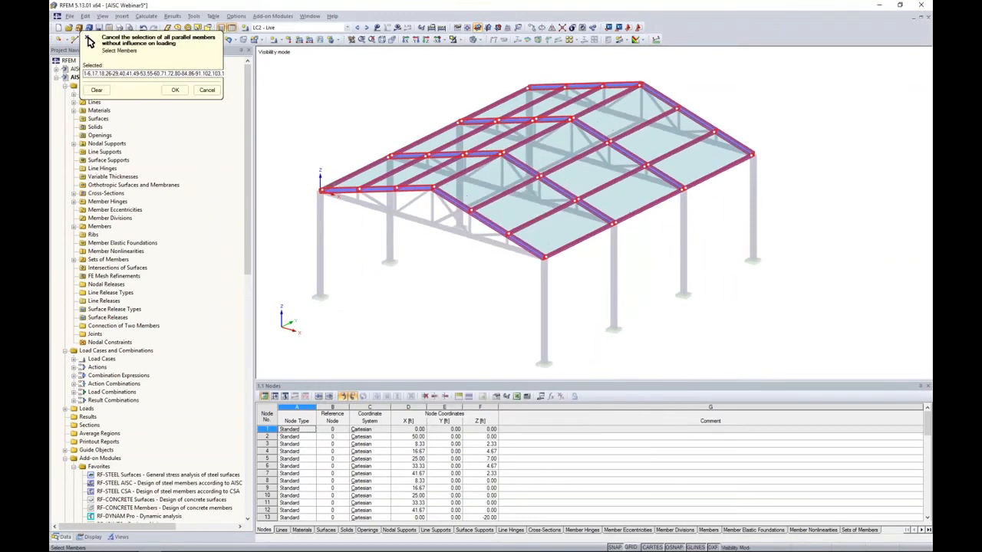
left_click(583, 240)
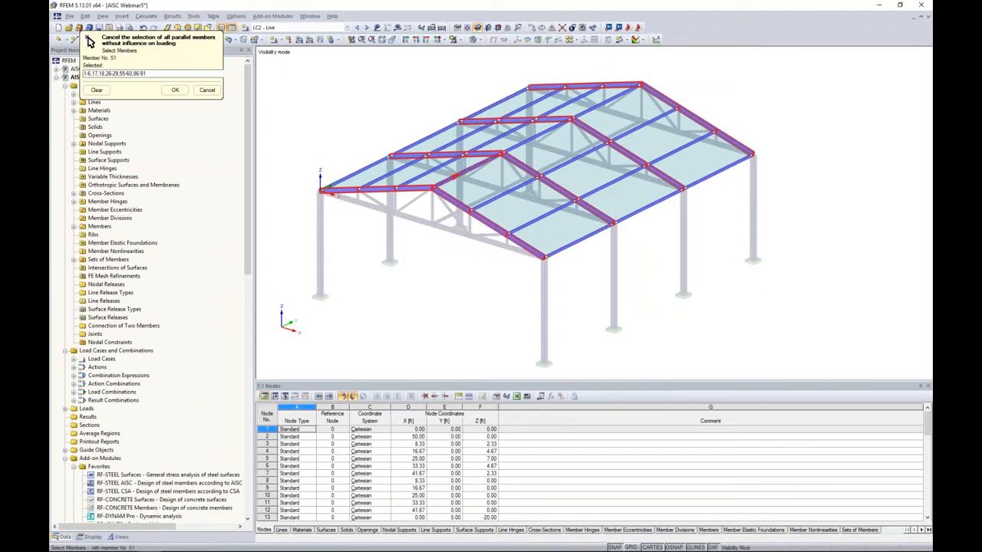
left_click(175, 90)
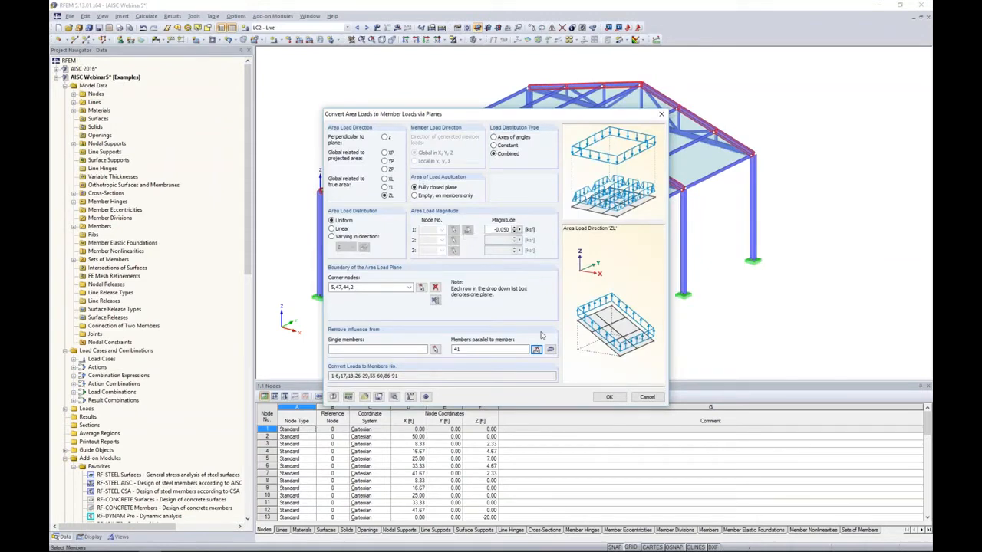
left_click(609, 397)
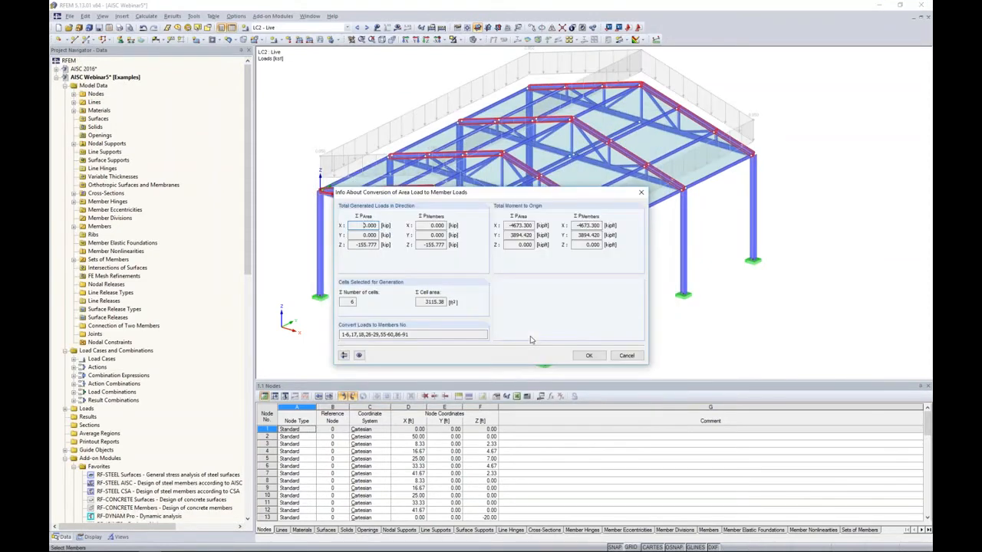
left_click(584, 353)
Step: Display the generated roof live load separately as individual member loads and inspect them on the trusses
middle_click_drag(774, 217, 795, 221, "ctrl")
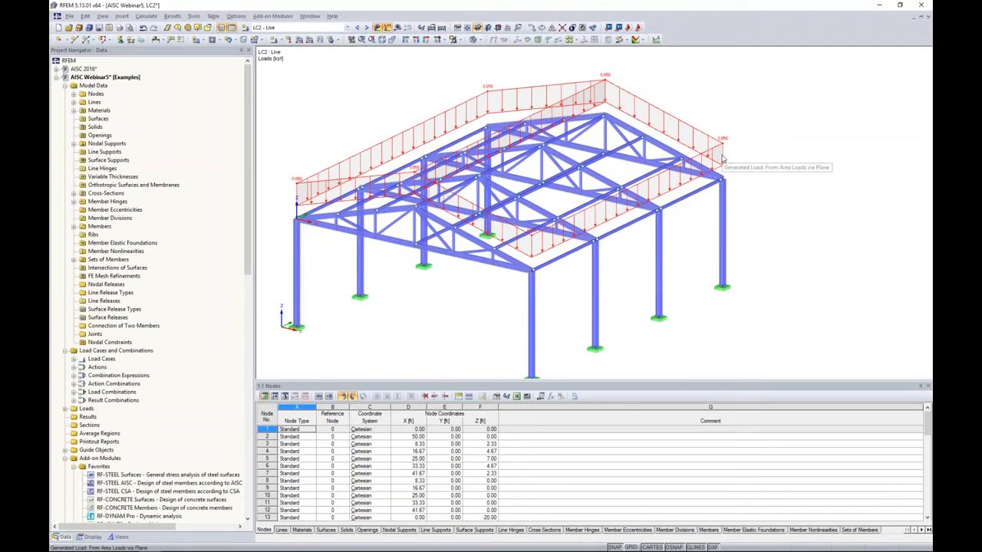
right_click(722, 158)
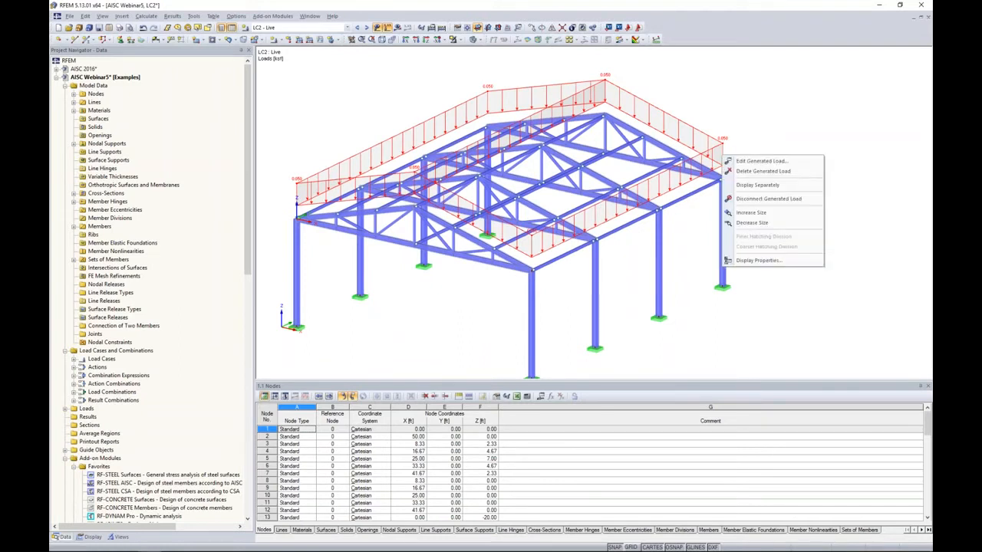
left_click(738, 186)
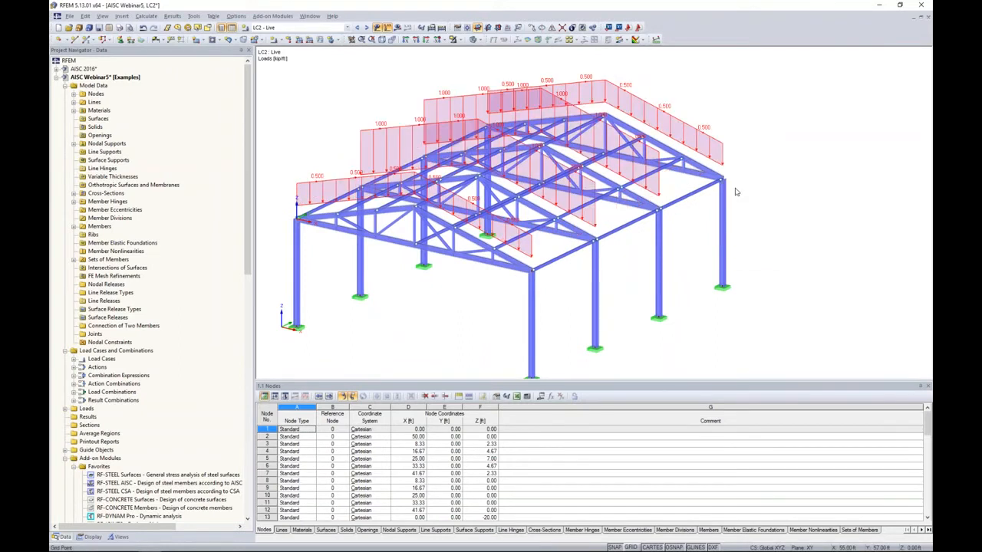
middle_click_drag(771, 208, 620, 248, "ctrl")
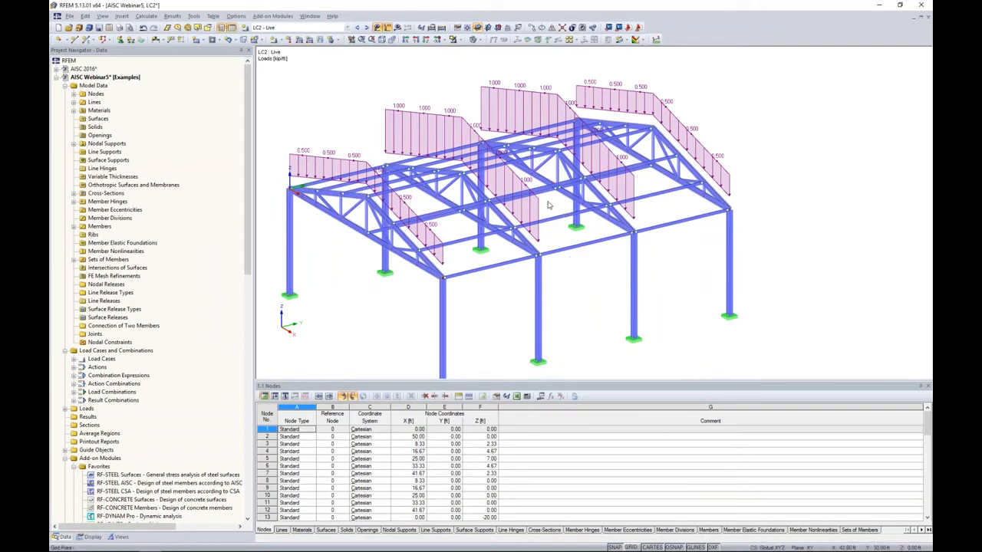
middle_click_drag(608, 282, 642, 257)
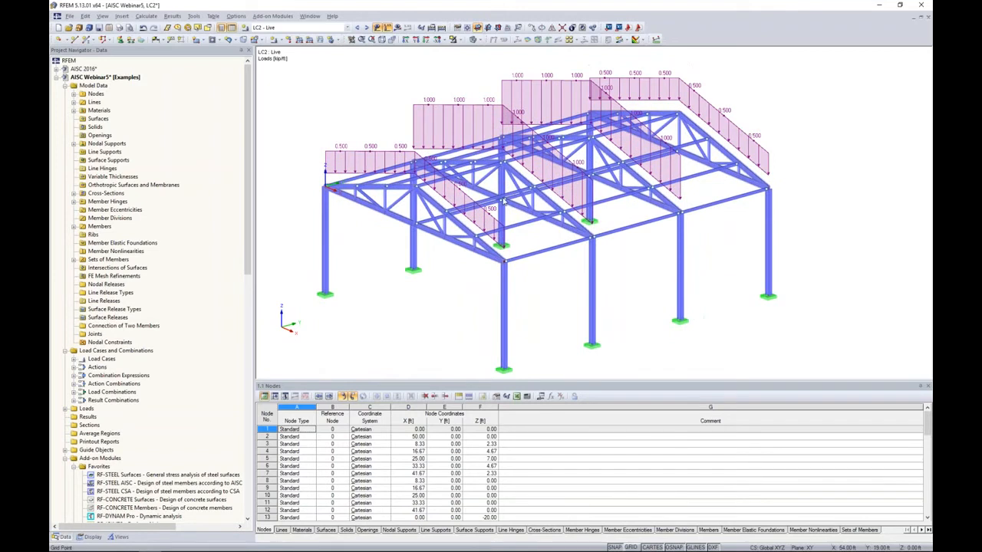
Step: Make LC3 - Wind 1 the current load case and start generating ASCE/SEI 7-16 wind loads for vertical walls with roof
left_click(366, 27)
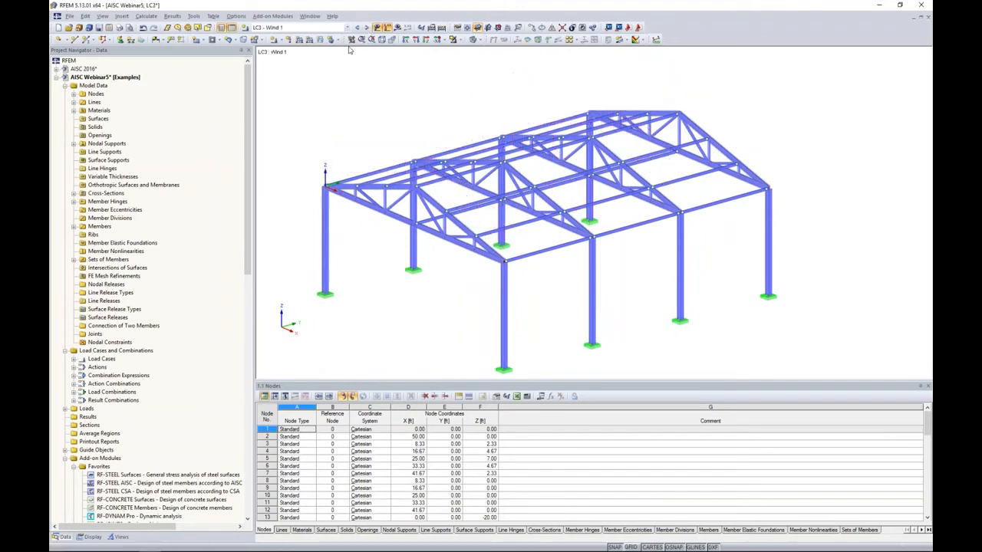
mouse_move(438, 107)
middle_mouse_down()
mouse_move(459, 108)
mouse_move(435, 90)
middle_mouse_up()
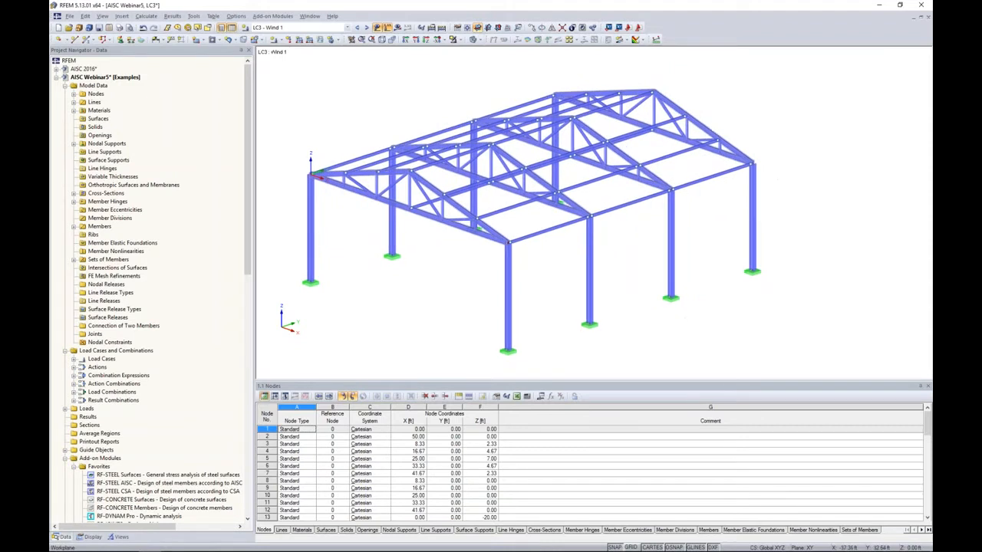
left_click(193, 15)
mouse_move(230, 221)
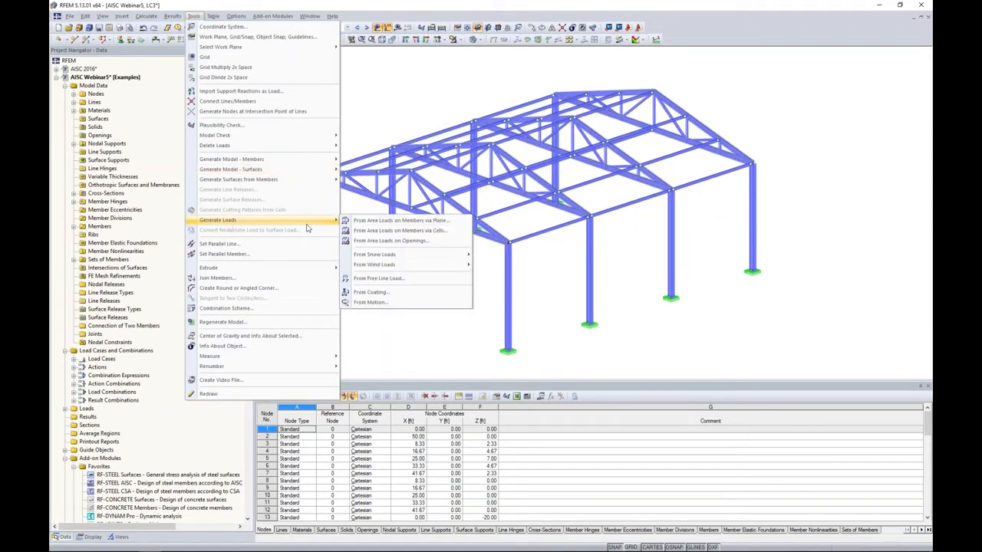
mouse_move(375, 255)
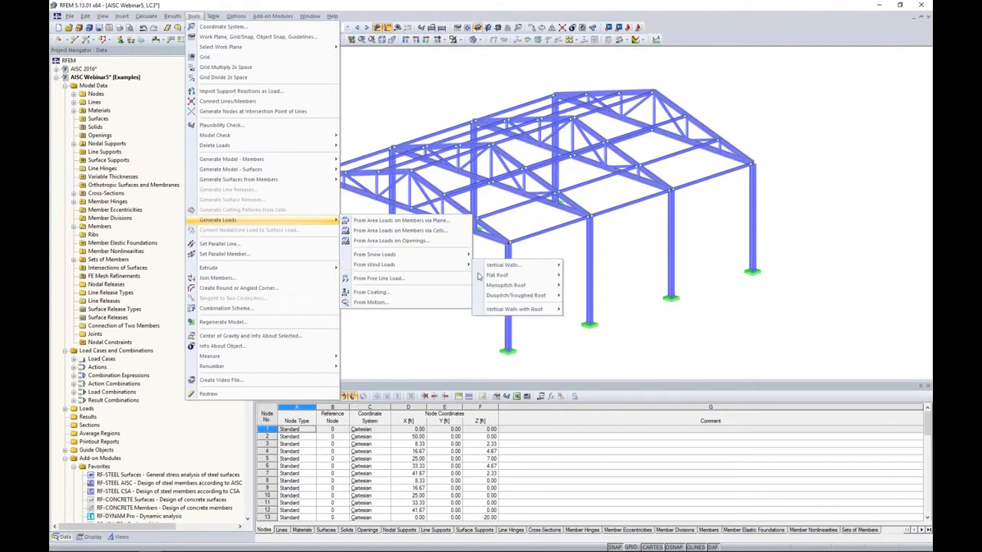
mouse_move(512, 311)
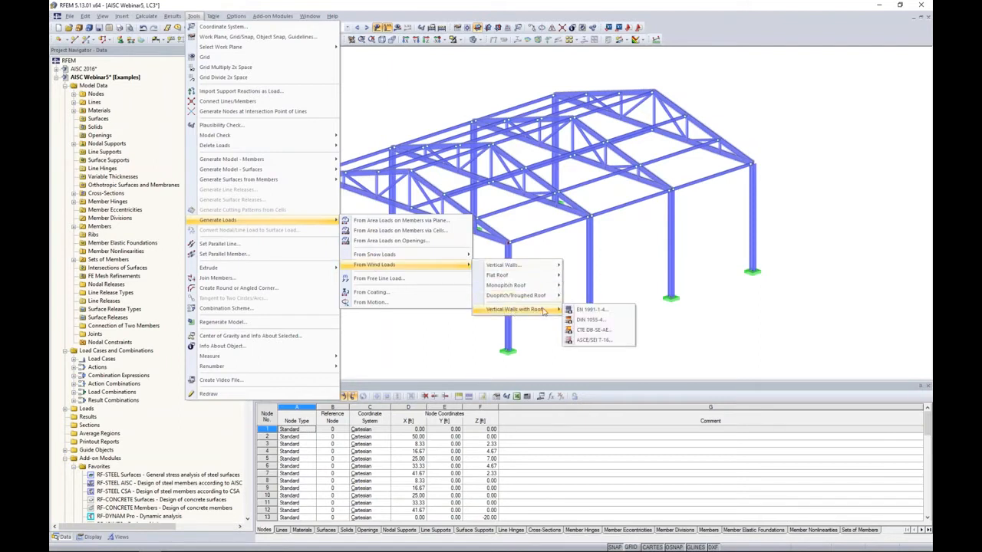
left_click(591, 341)
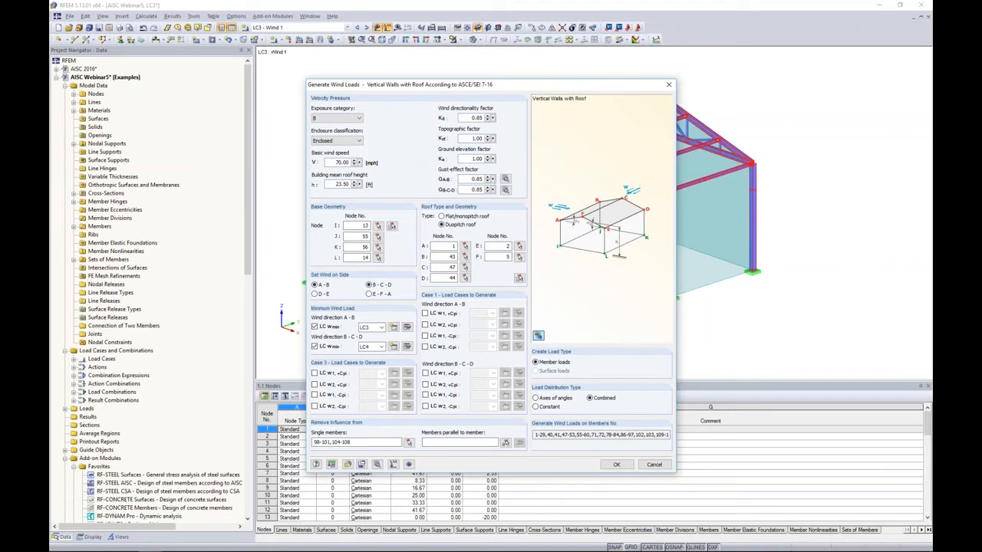
Step: Set the building mean roof height to 23.5 ft for the wind load generation
double_click(337, 161)
left_click(336, 184)
double_click(336, 185)
type("23.")
left_click_drag(418, 88, 422, 71)
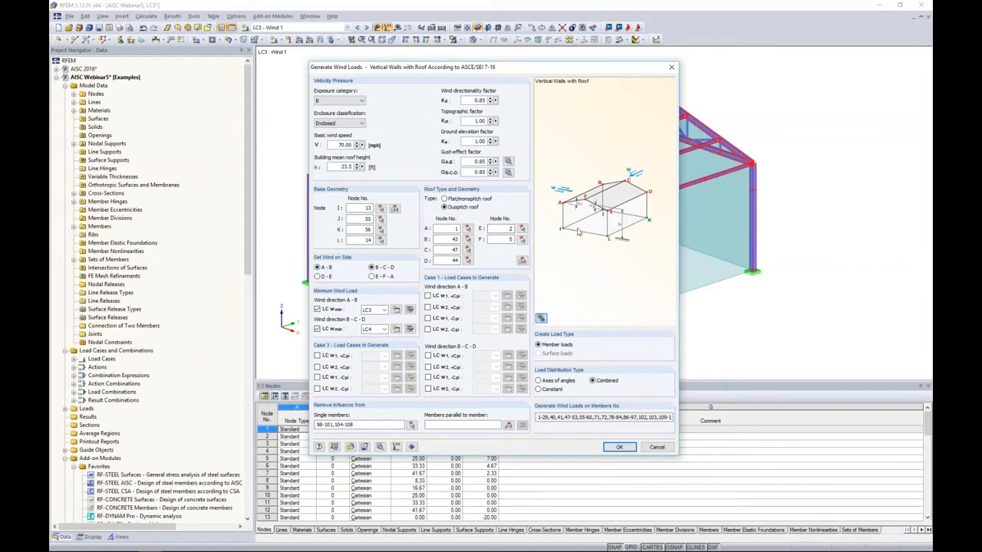
Step: Define the wind load base geometry by the four corner column base nodes 13, 55, 56 and 14
left_click(394, 208)
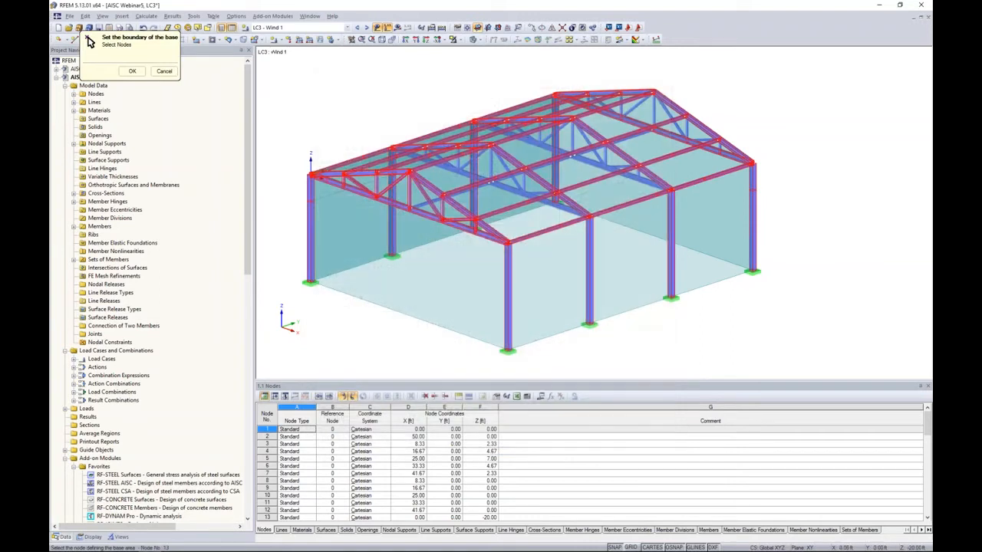
middle_click_drag(384, 287, 476, 258, "ctrl")
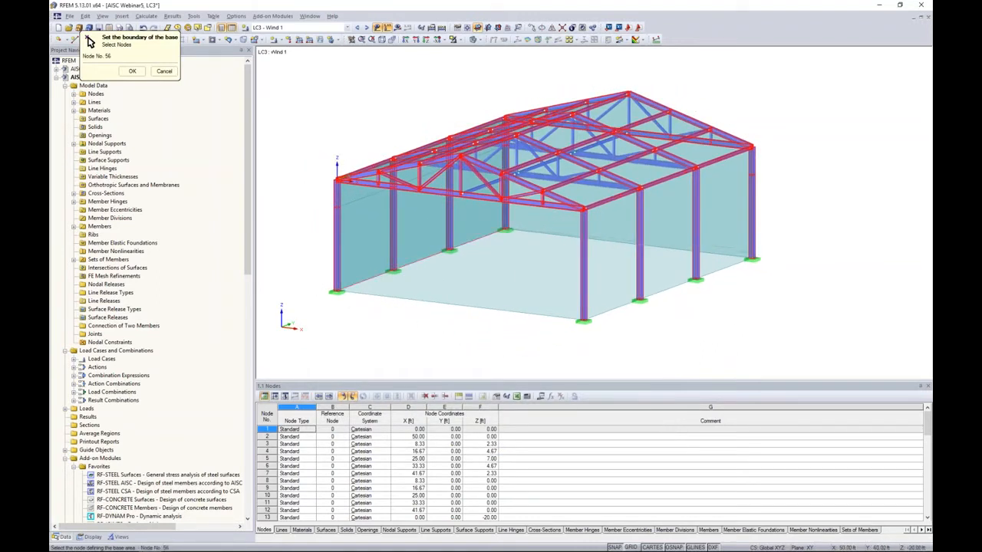
left_click(753, 259)
left_click(584, 321)
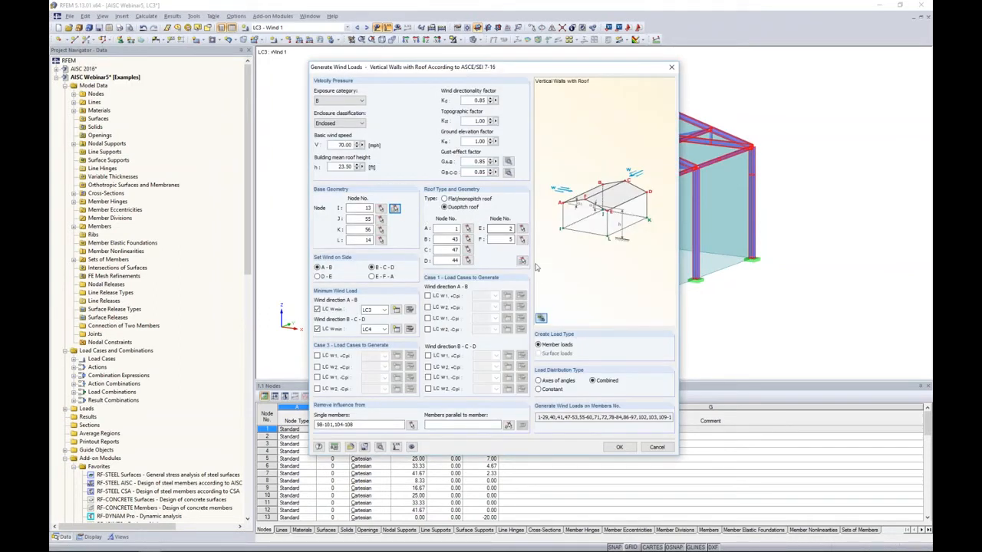
Step: Define the duopitch roof geometry by its eave corner and ridge end nodes 1, 43, 47, 44, 2 and 5
left_click(521, 261)
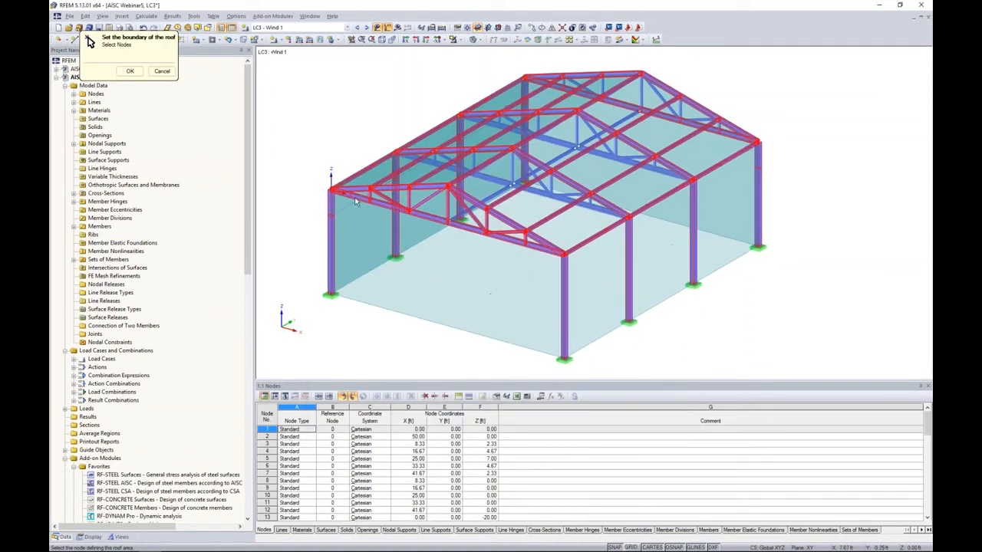
left_click(527, 77)
left_click(758, 142)
left_click(564, 254)
left_click(448, 186)
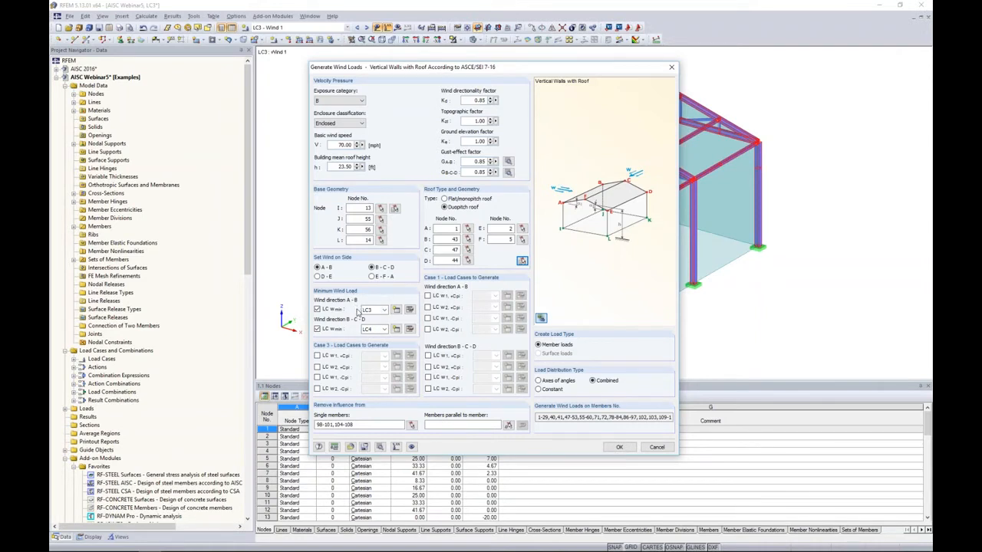
Step: Assign the minimum wind load for direction A-B to LC3 Wind 1 and for direction B-C-D to LC4 Wind 2
left_click(385, 312)
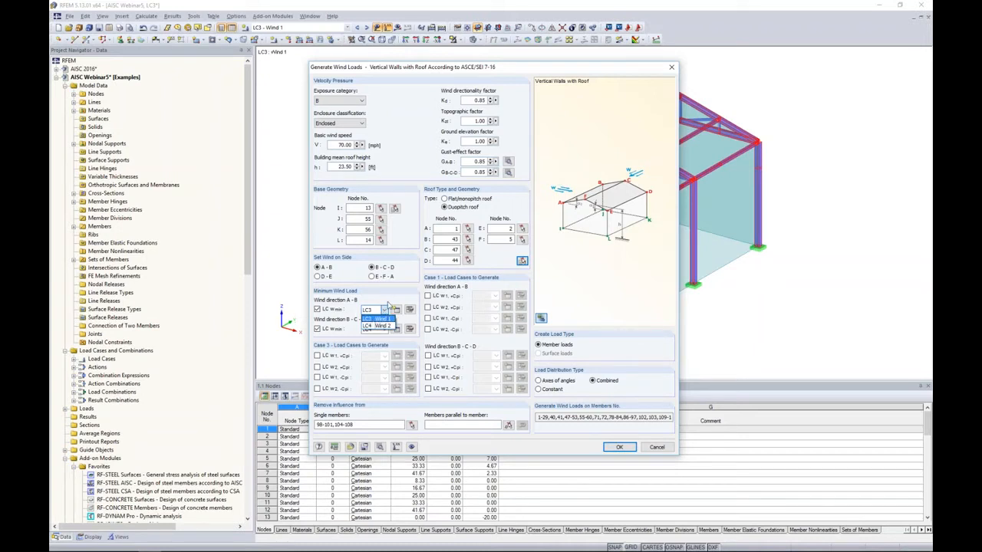
left_click(382, 319)
left_click(372, 330)
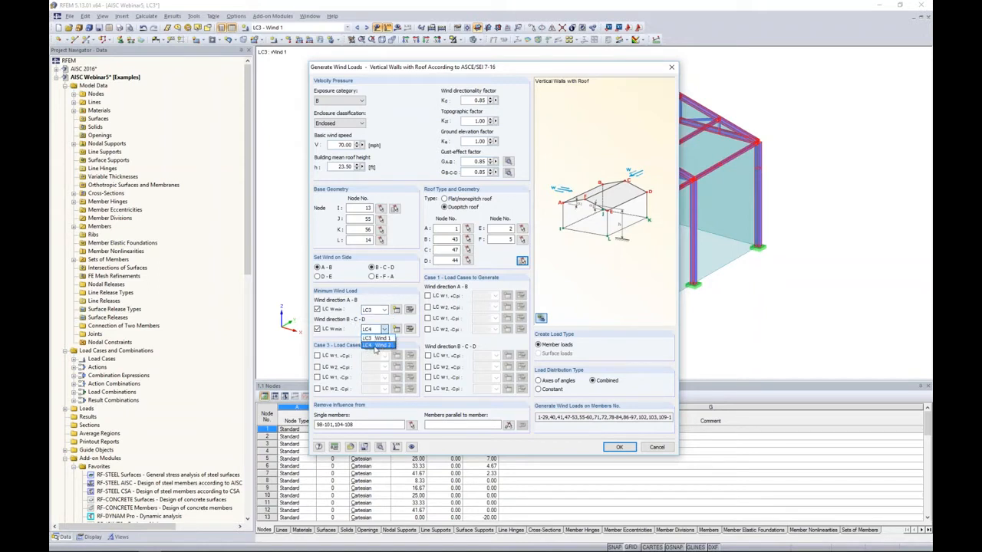
left_click(375, 346)
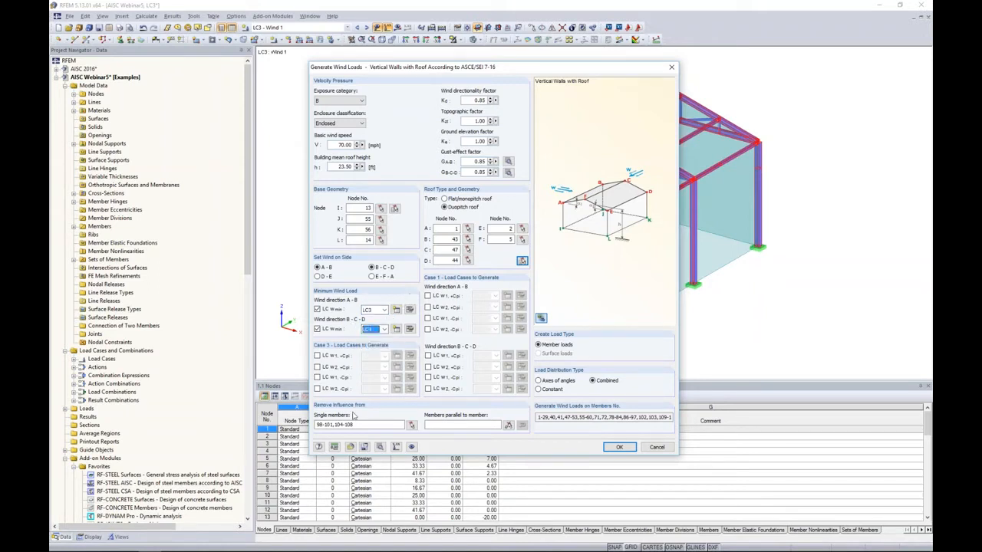
Step: Clear the single members without wind influence and pick the web members in one half of the far end truss for exclusion
left_click(338, 424)
key("Delete")
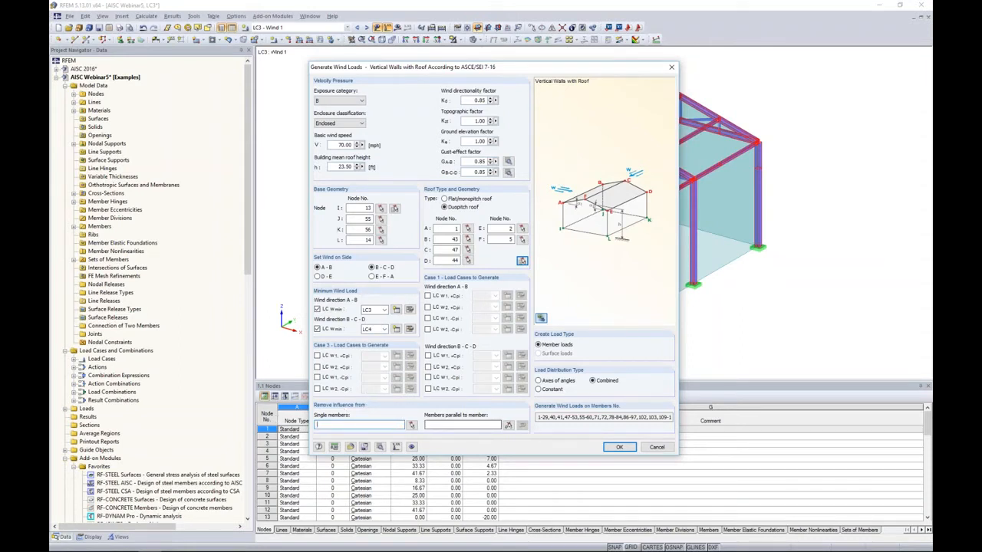
left_click(411, 424)
middle_click_drag(798, 197, 336, 166, "ctrl")
scroll(548, 231, "up", 6)
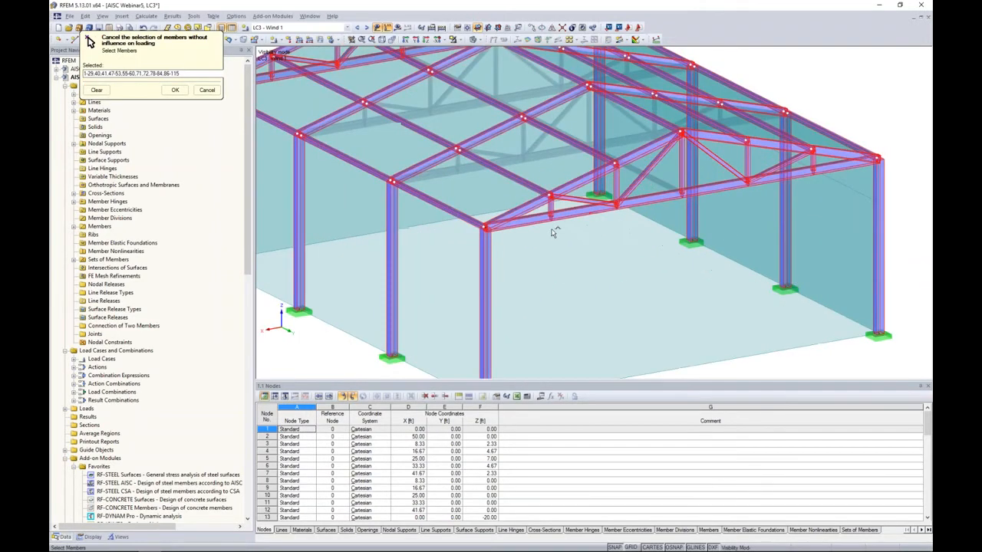
left_click(552, 208)
left_click(586, 197)
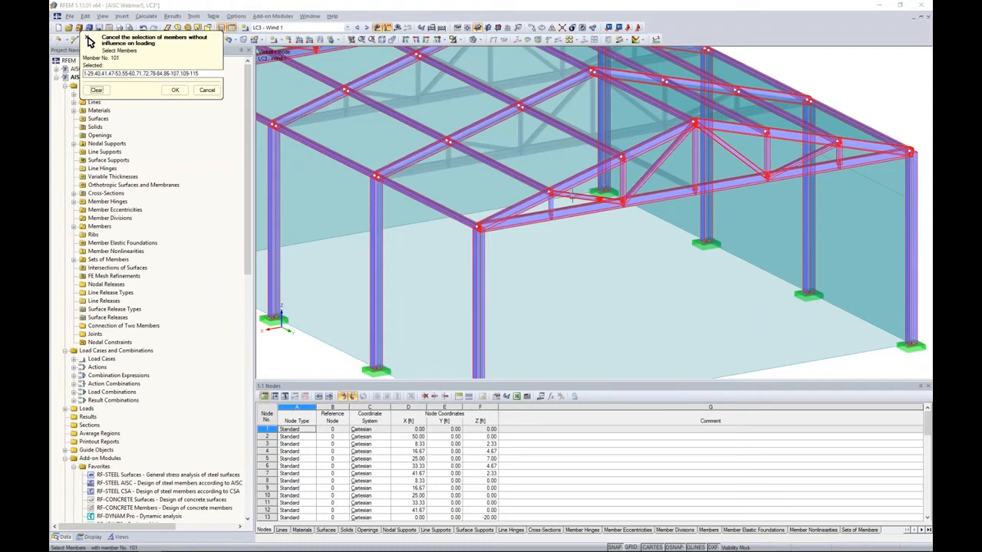
left_click(623, 181)
left_click(669, 150)
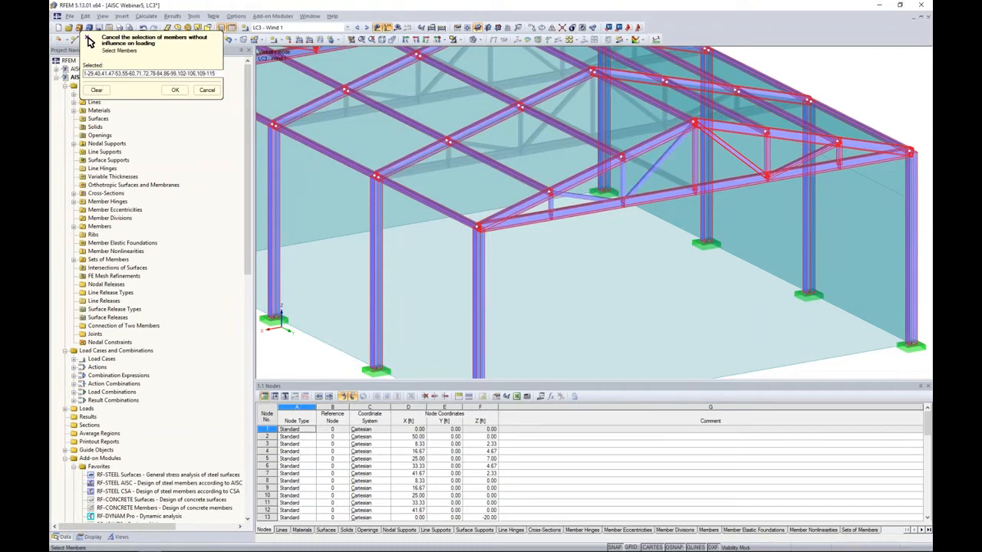
Step: Exclude the web members in the other half of the far end truss and generate the ASCE/SEI 7-16 wind loads
middle_click_drag(671, 151, 539, 168)
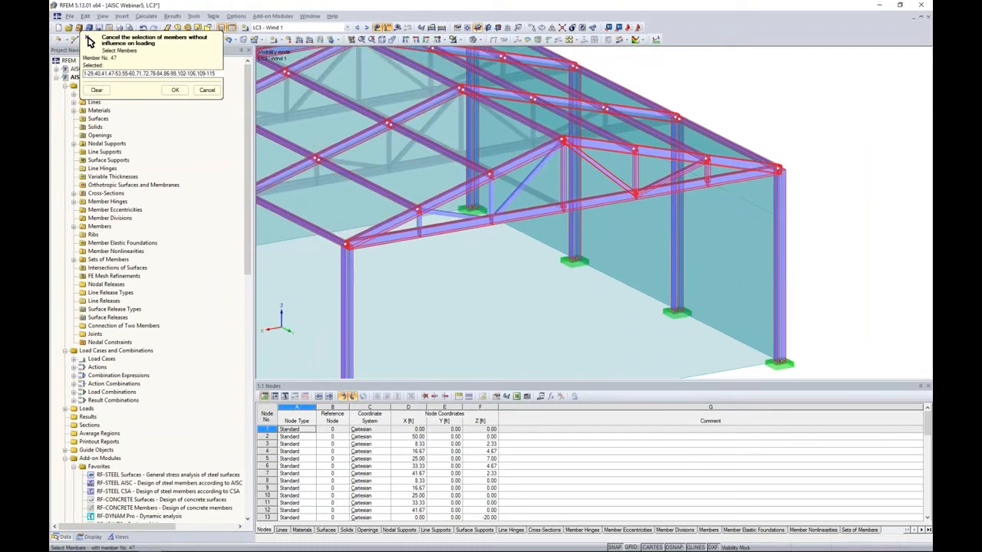
left_click(611, 175)
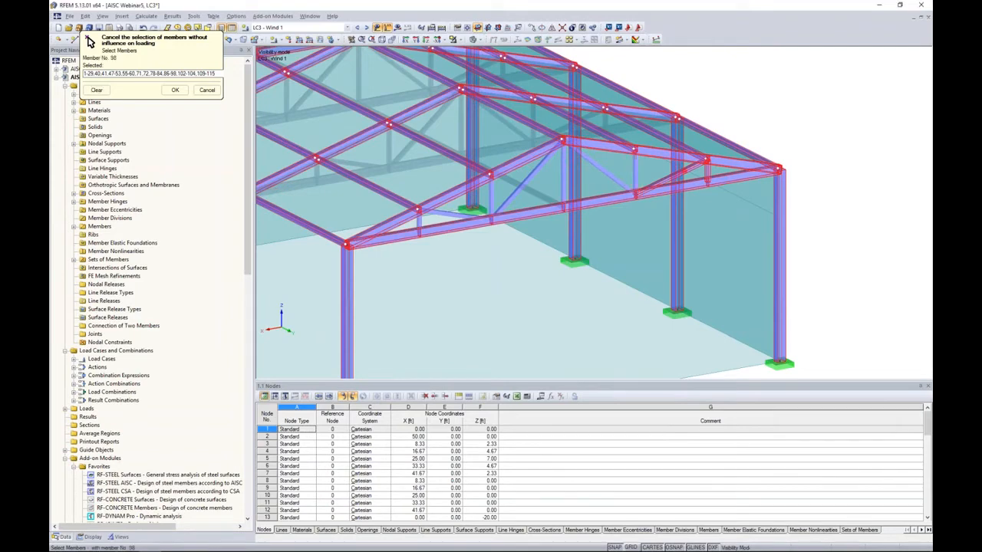
left_click(683, 171)
scroll(649, 221, "down", 2)
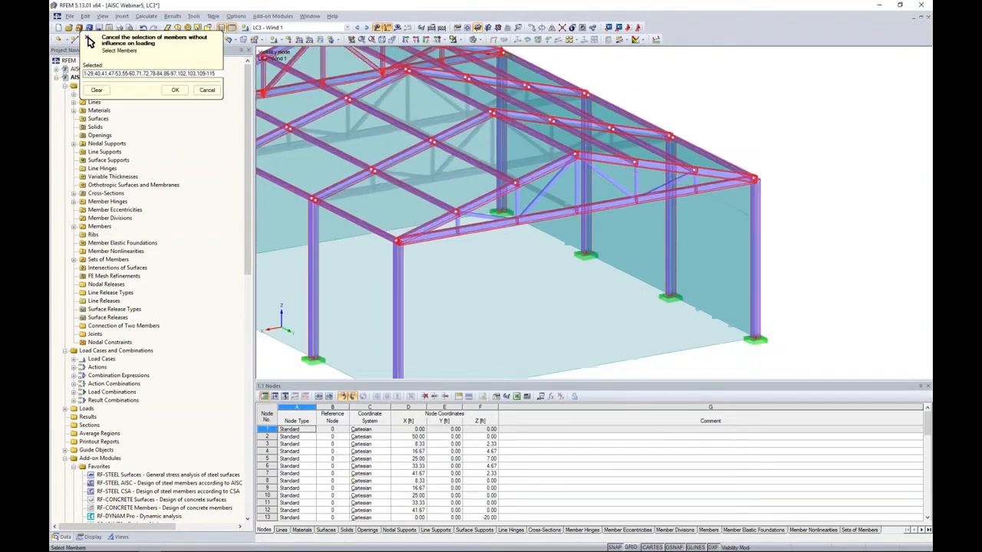
middle_click_drag(557, 251, 791, 270, "ctrl")
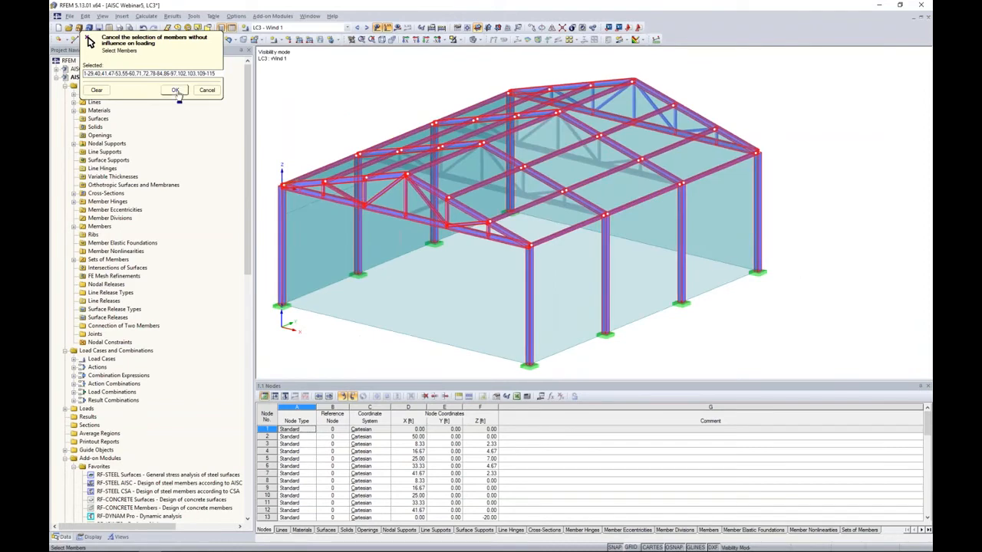
left_click(175, 89)
left_click(618, 448)
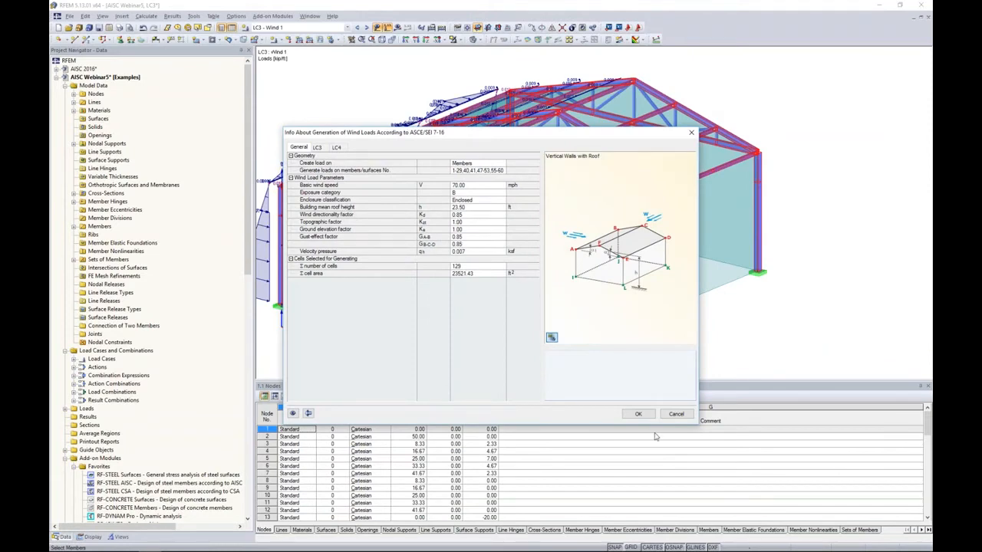
left_click(637, 414)
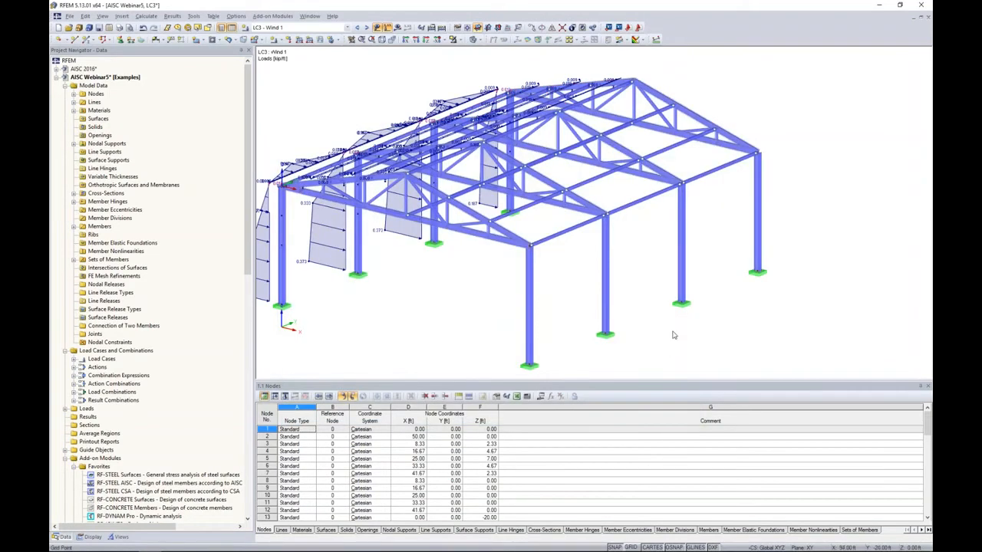
Step: Review the loads on the frame for LC3 Wind 1, LC4 Wind 2 and load combinations CO2 to CO4
middle_click_drag(675, 335, 542, 274, "ctrl")
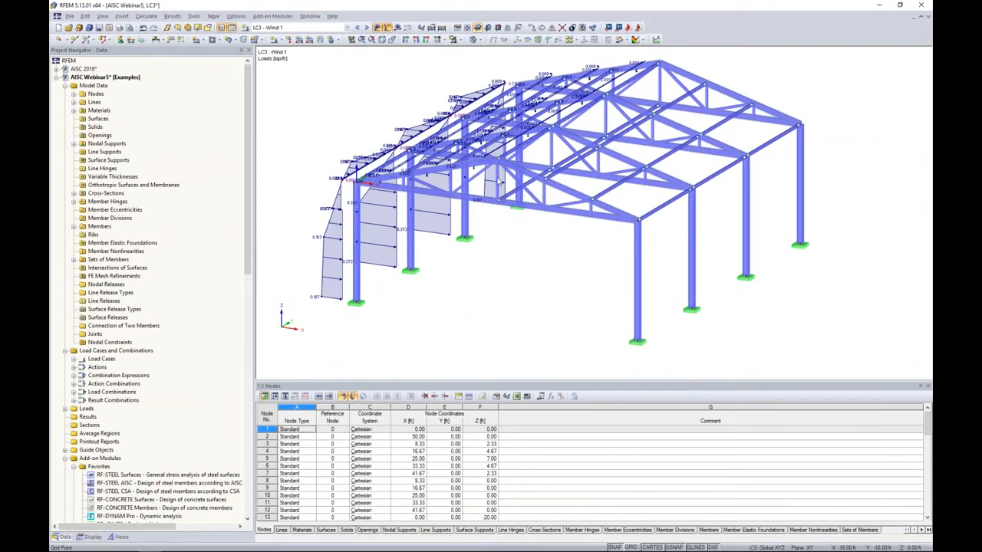
left_click(367, 28)
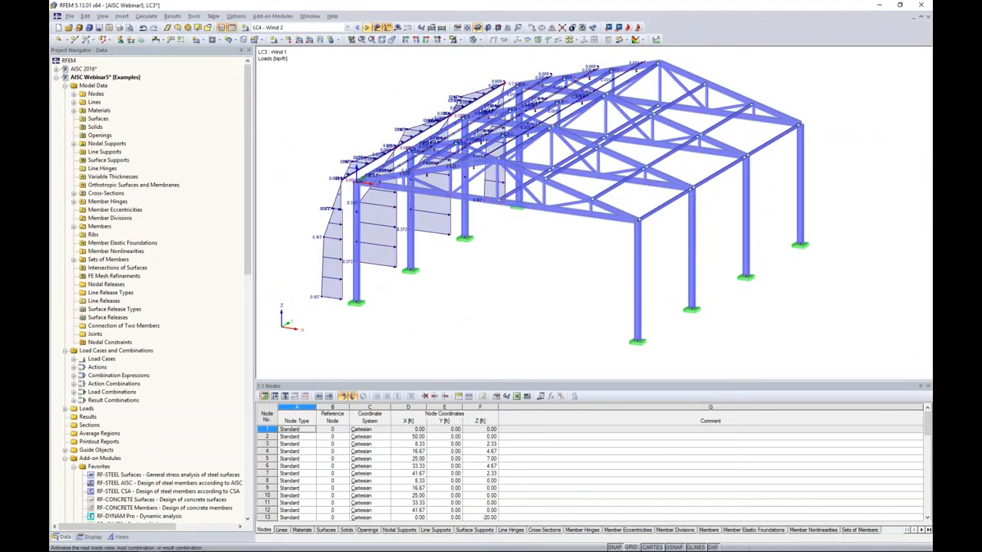
middle_click_drag(844, 221, 491, 223, "ctrl")
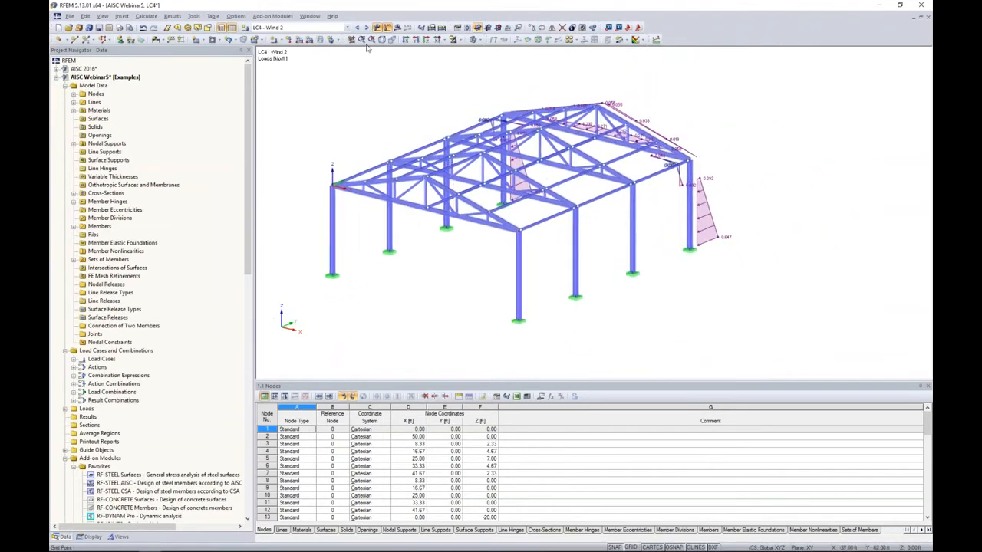
left_click(368, 28)
left_click(367, 28)
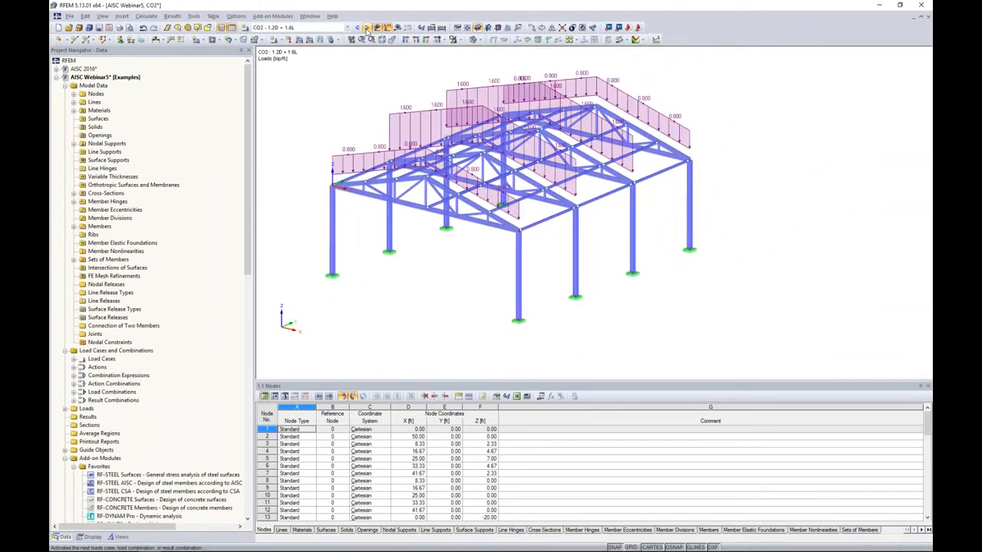
left_click(368, 27)
mouse_move(423, 217)
middle_mouse_down("ctrl")
mouse_move(586, 215)
mouse_move(412, 226)
middle_mouse_up("ctrl")
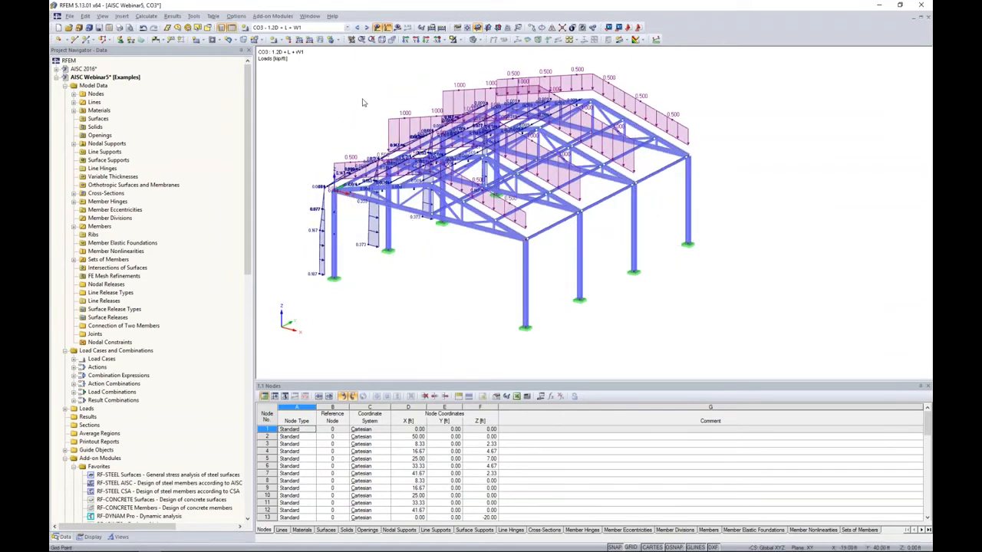
left_click(367, 28)
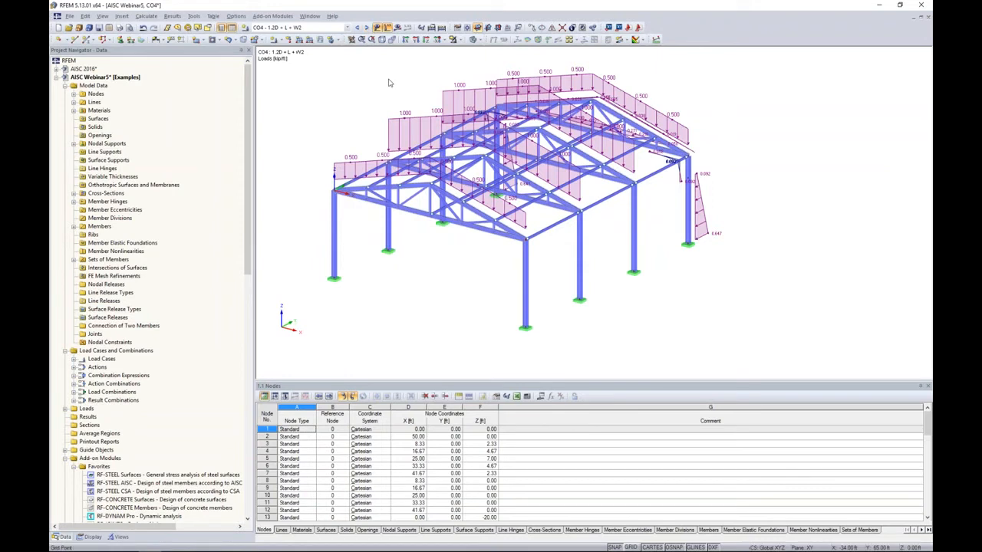
Step: Hide the loads on the model and switch to the PowerPoint slide show about AISC 360-16 updates
left_click(376, 27)
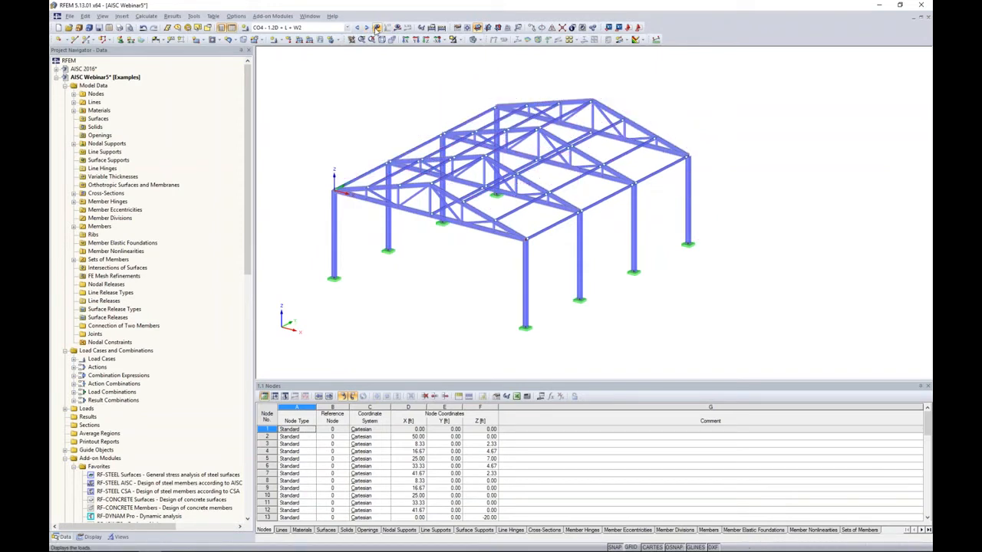
middle_click_drag(394, 99, 435, 95)
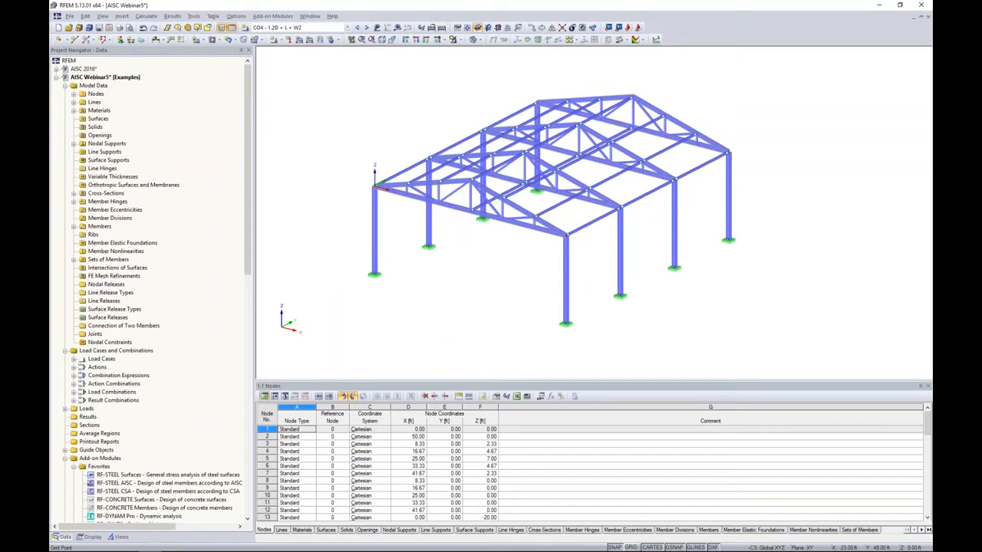
key("super+Tab")
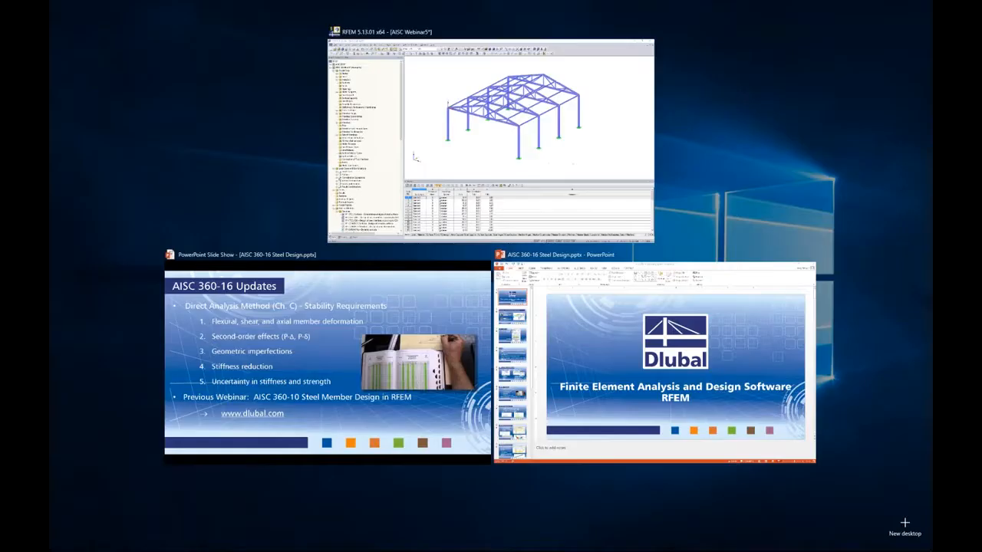
left_click(425, 300)
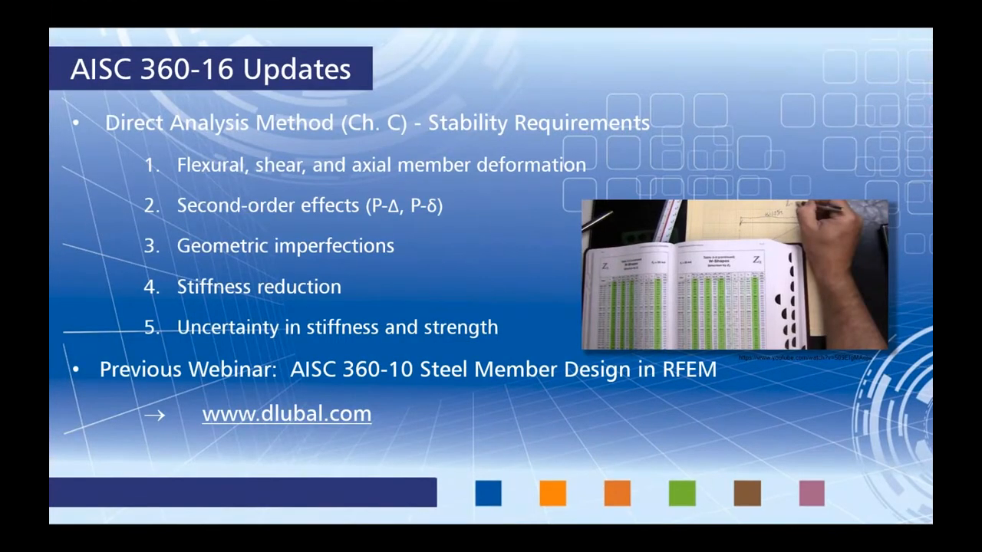
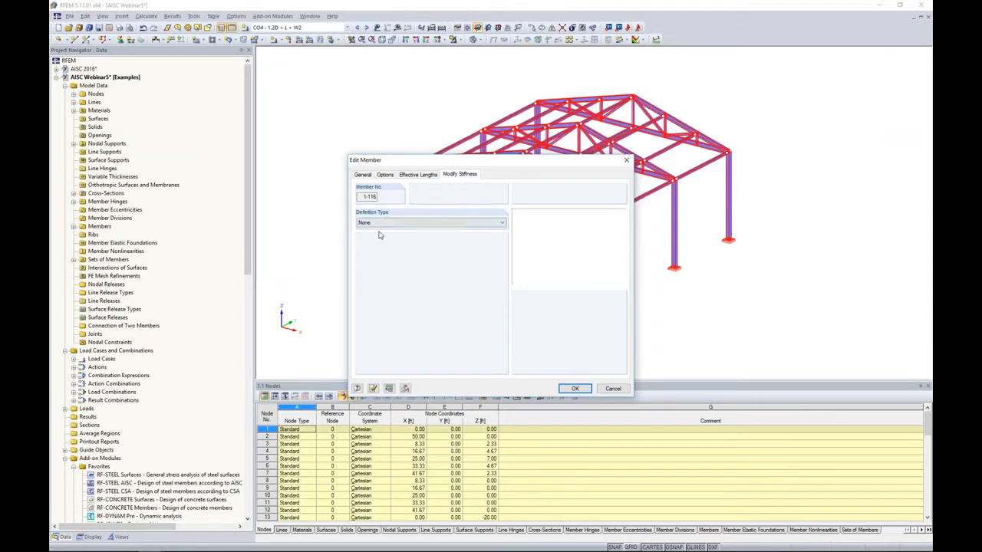
Step: Set the stiffness modification of members 1-116 to the definition type According to AISC 360-10 C2.3(2)
left_click(386, 224)
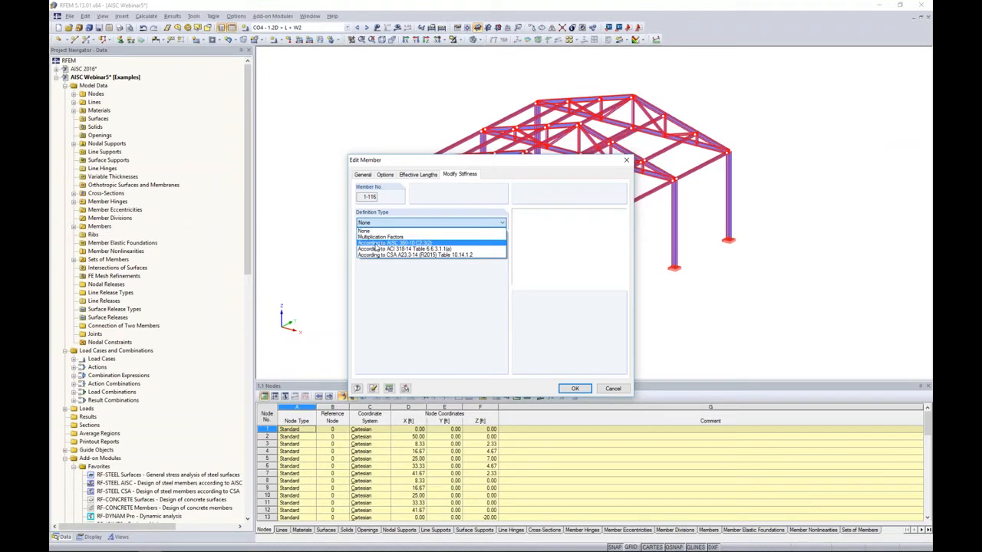
left_click(377, 244)
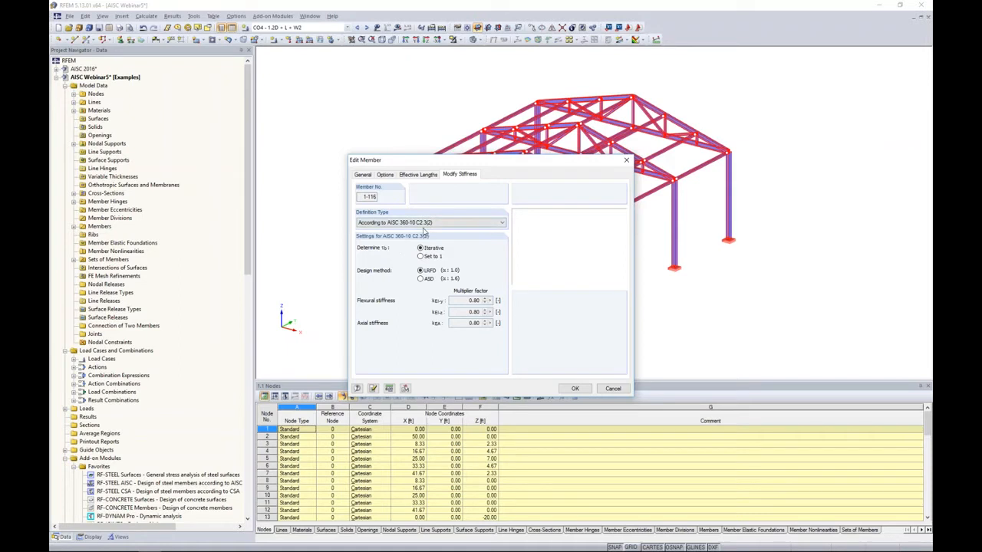
Step: Try τb set to 1 and the Multiplication Factors definition, returning to iterative τb under AISC 360-10 C2.3(2)
left_click(421, 256)
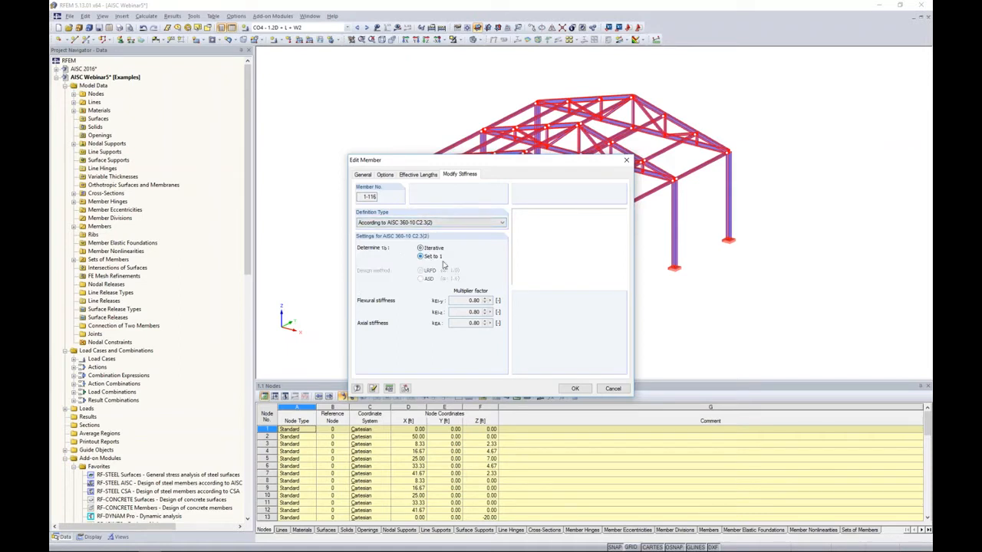
left_click(439, 223)
left_click(492, 276)
left_click(421, 248)
left_click(426, 225)
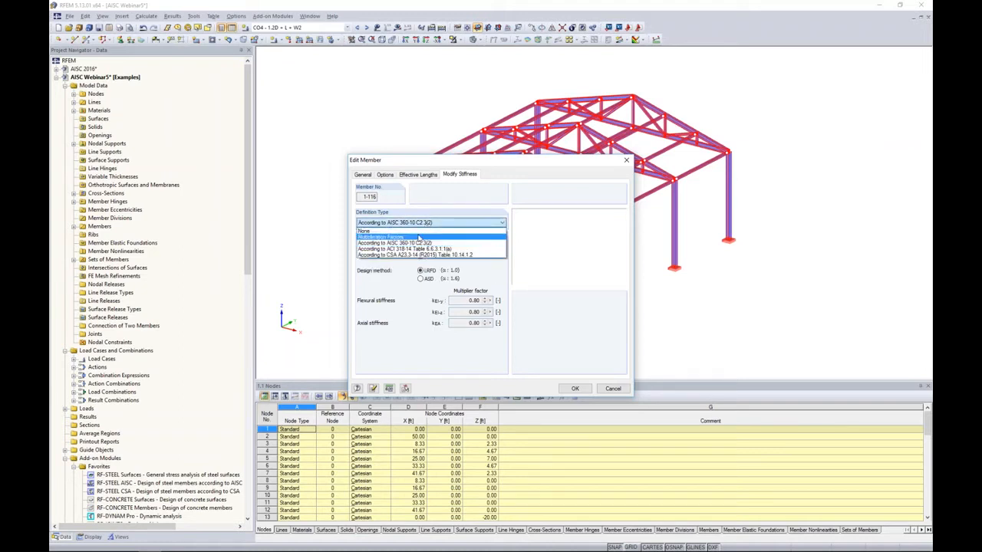
left_click(429, 237)
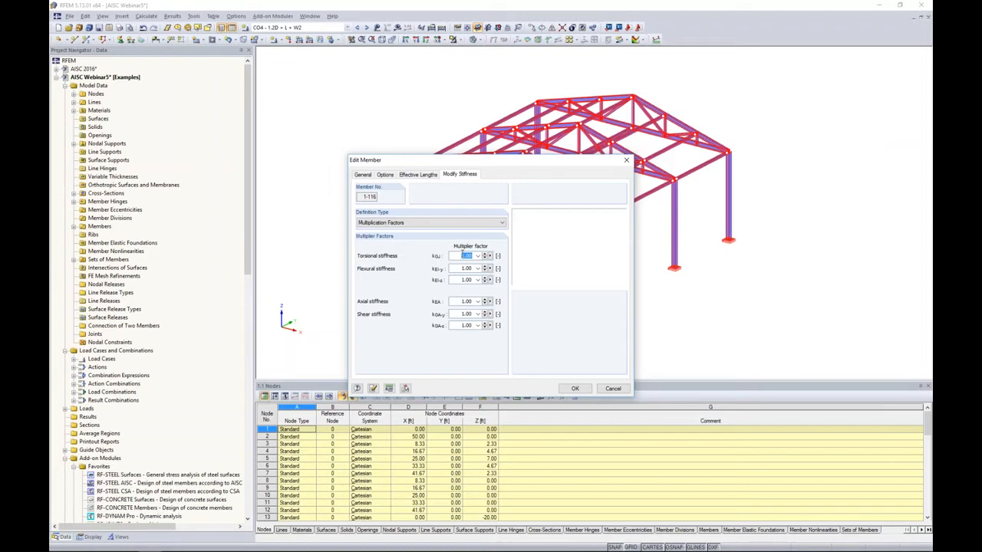
left_click(456, 224)
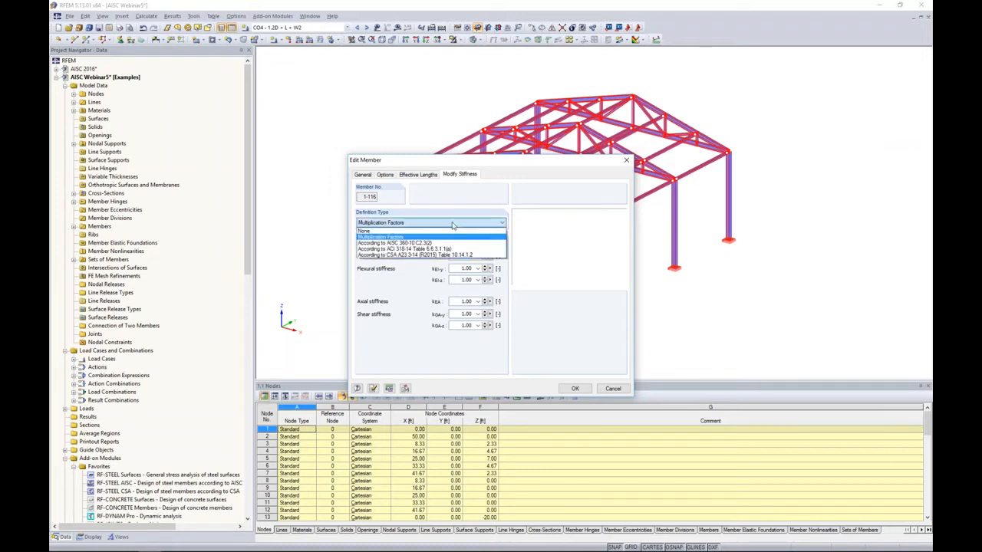
left_click(433, 244)
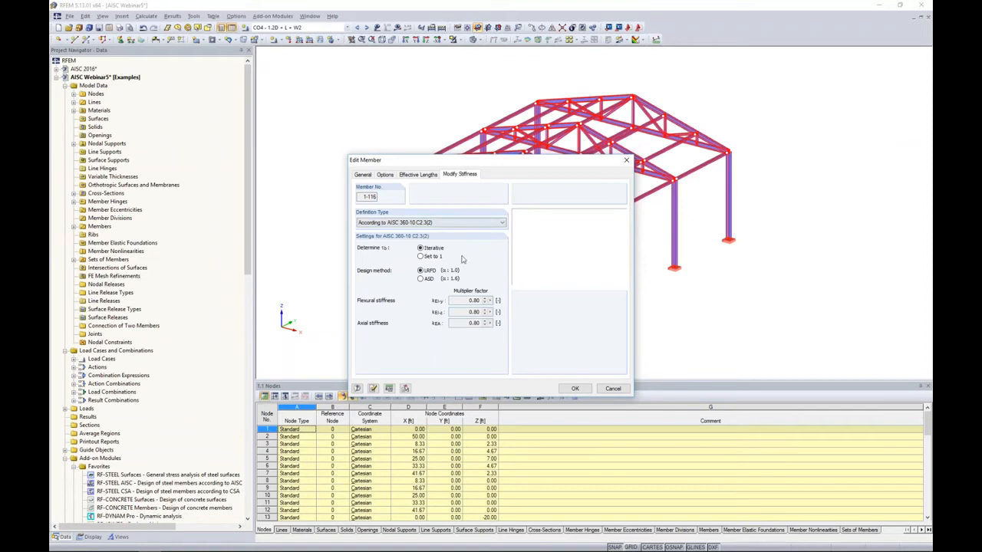
Step: Apply the stiffness modification to the members and calculate all load cases and combinations
left_click(575, 388)
left_click(643, 321)
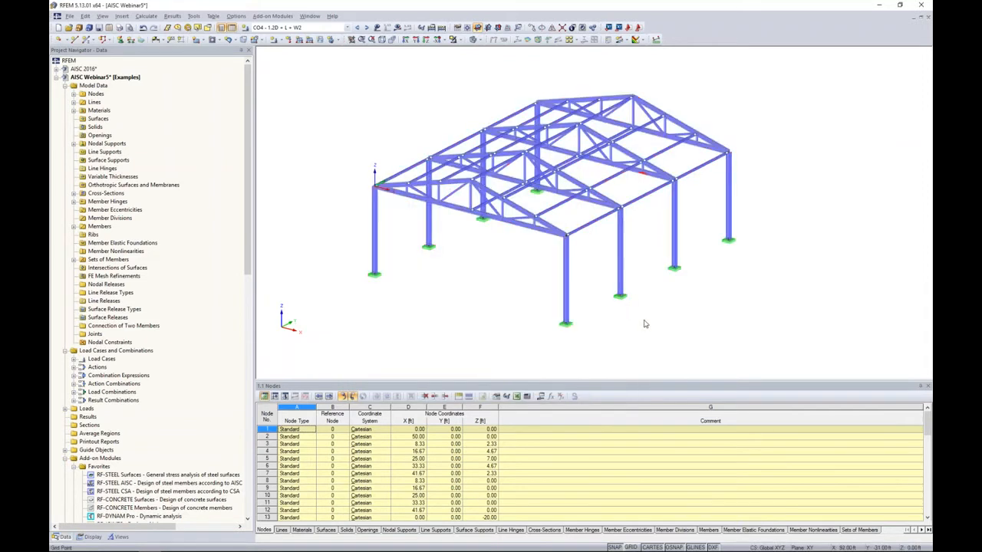
middle_click_drag(643, 321, 597, 321)
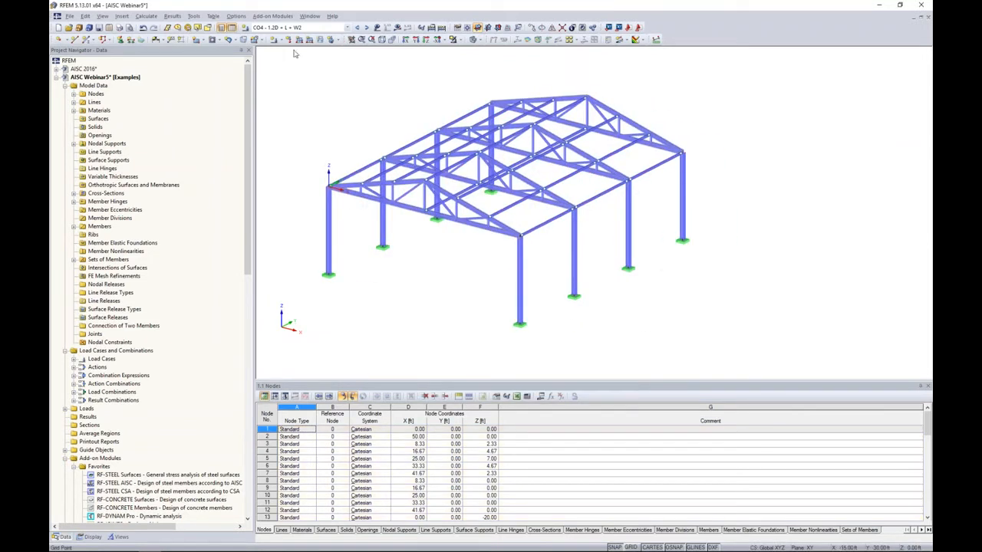
left_click(145, 16)
left_click(165, 22)
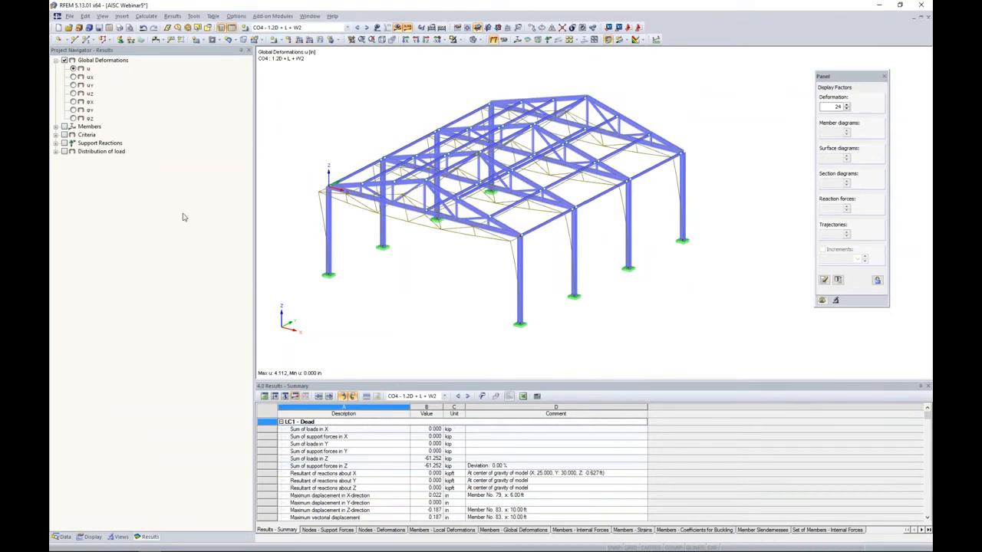
Step: Compare the global deformations of load combinations CO4 through CO6 and return to CO4 - 1.2D + L + W2
middle_click_drag(728, 168, 649, 163, "ctrl")
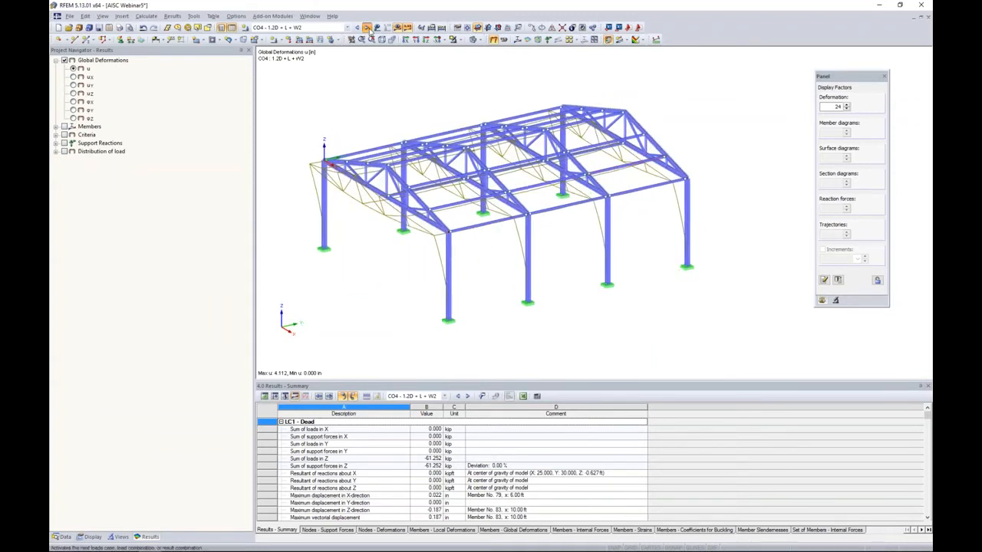
left_click(367, 27)
left_click(369, 30)
middle_click_drag(361, 103, 401, 122, "ctrl")
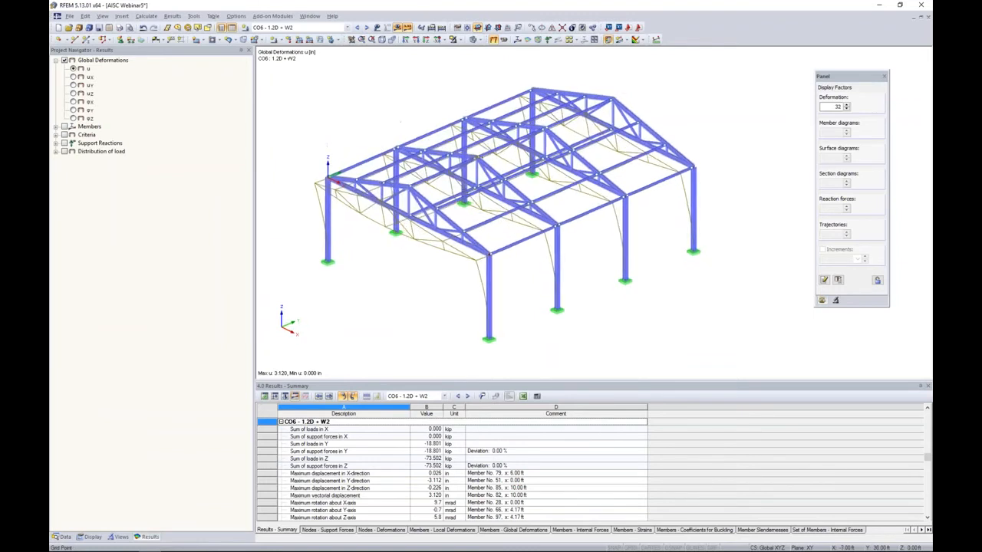
left_click(357, 27)
left_click(356, 27)
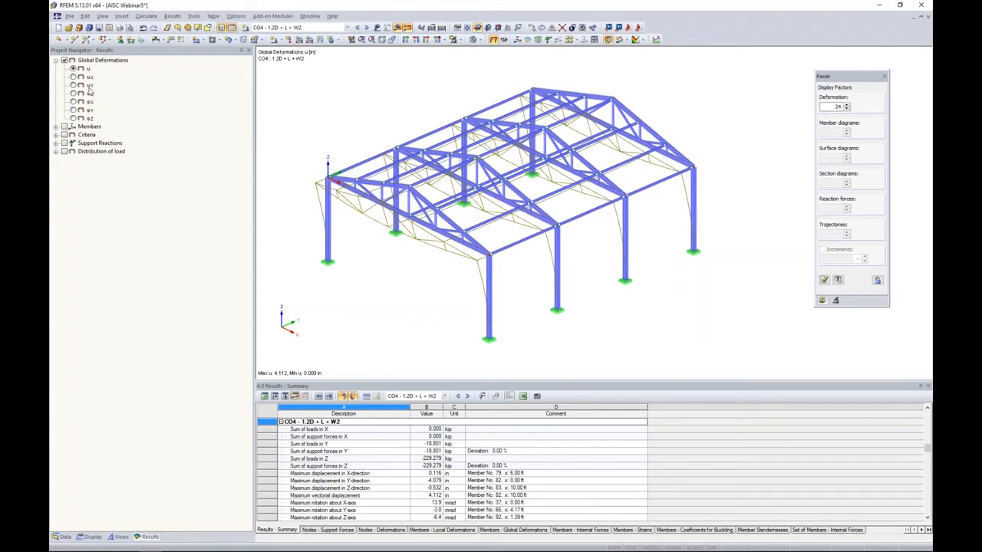
Step: Display the members' axial internal force N on the frame in place of the global deformations
left_click(55, 127)
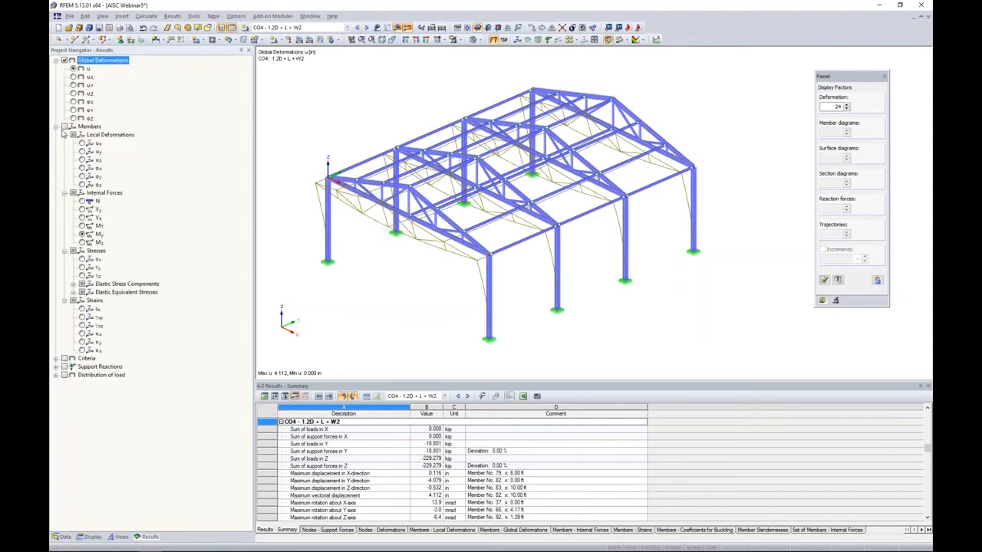
left_click(64, 127)
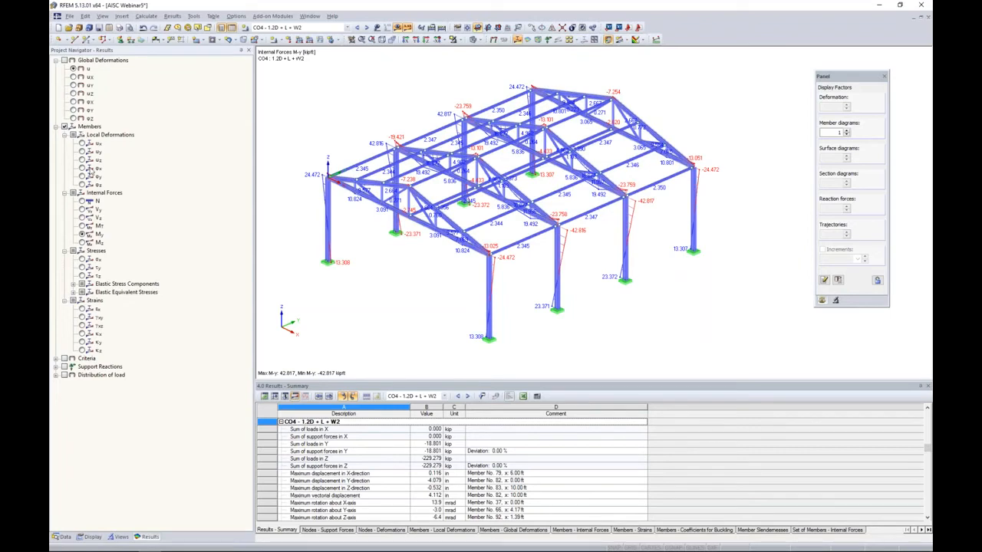
left_click(82, 201)
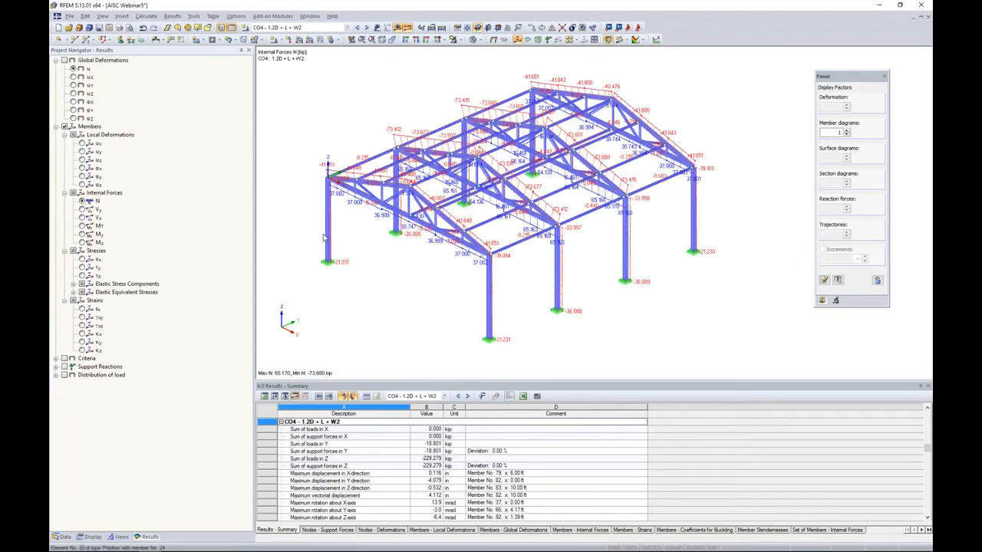
middle_click_drag(414, 284, 476, 242, "ctrl")
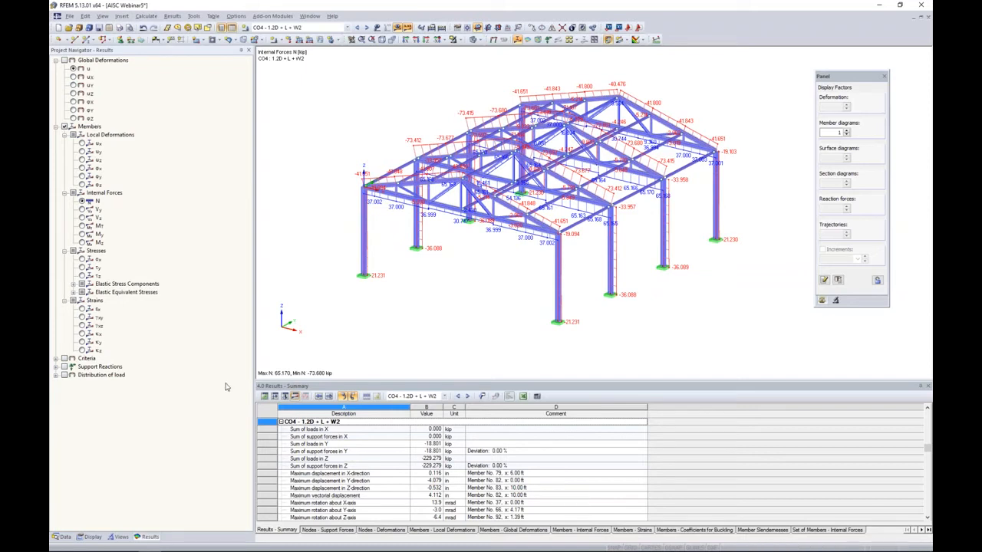
Step: Compare the member result display styles With Diagram, Without Diagram and Cross-Sections, and return to Two-Colored
left_click(92, 536)
scroll(138, 343, "down", 3)
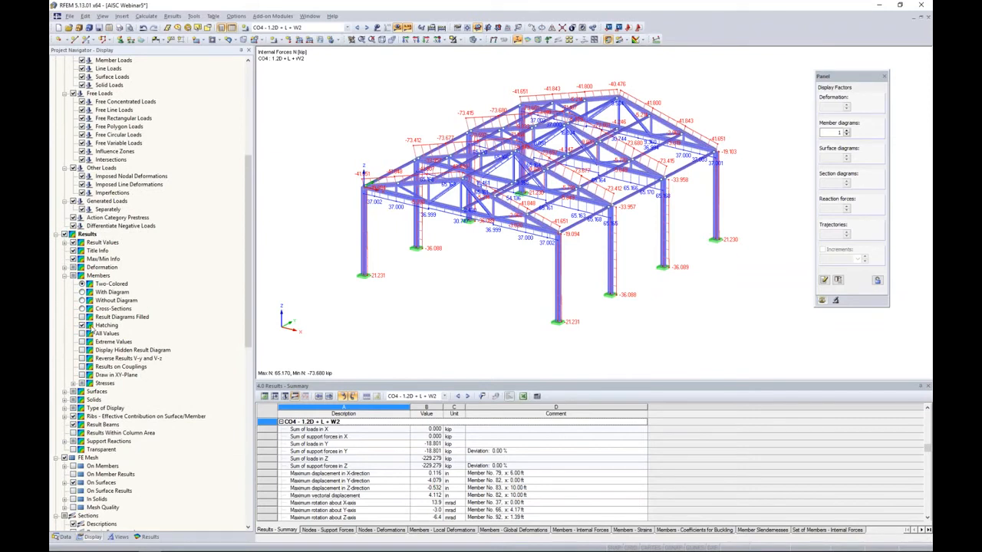
left_click(83, 292)
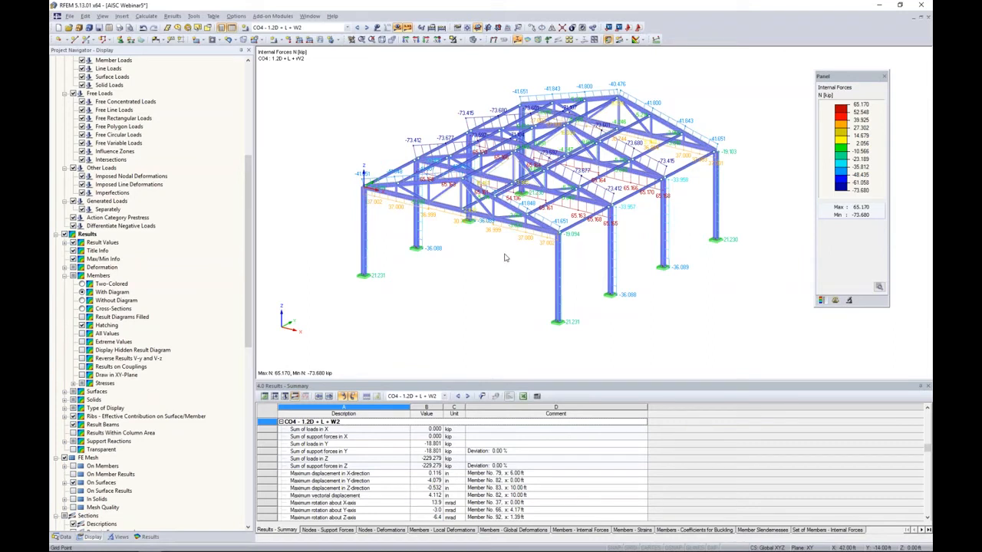
left_click(82, 300)
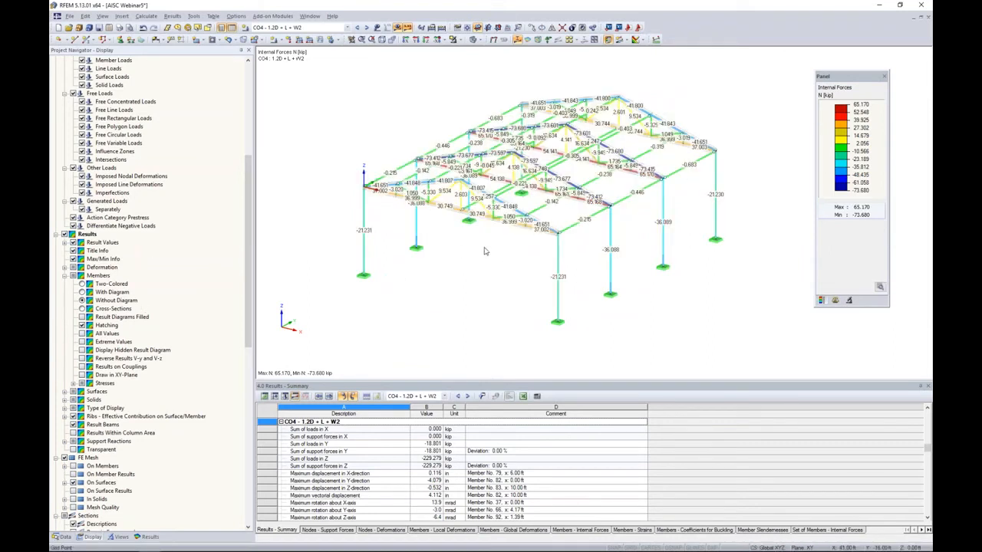
scroll(471, 261, "up", 5)
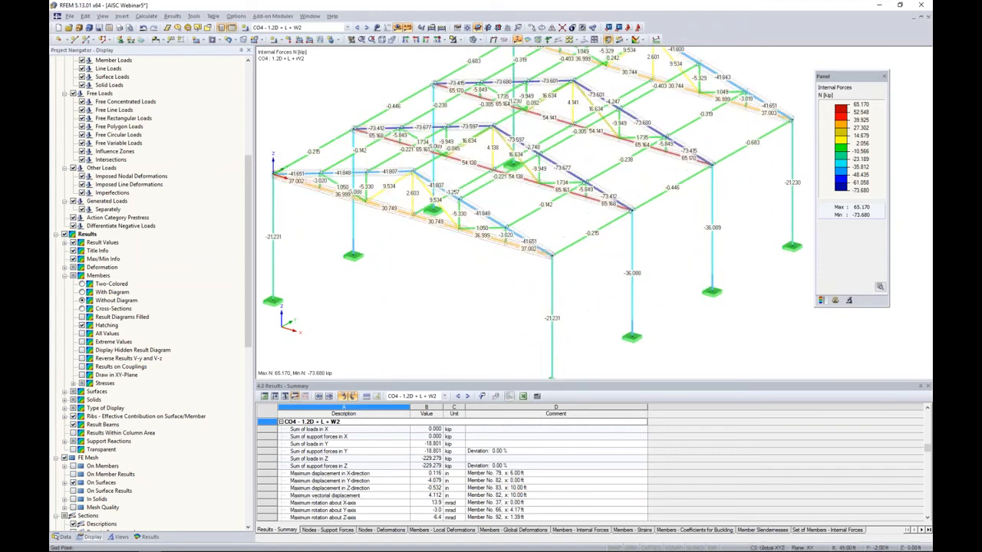
left_click(82, 309)
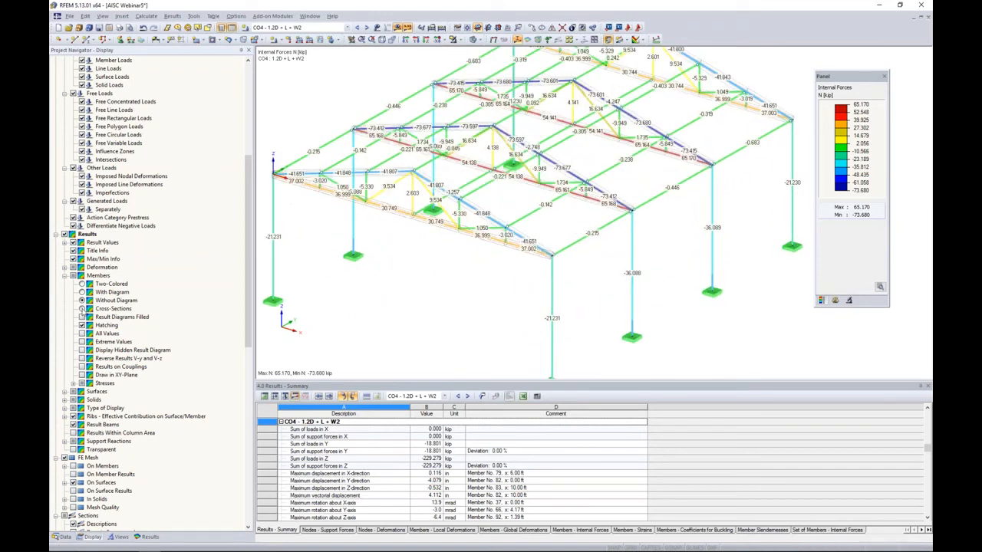
scroll(458, 275, "down", 2)
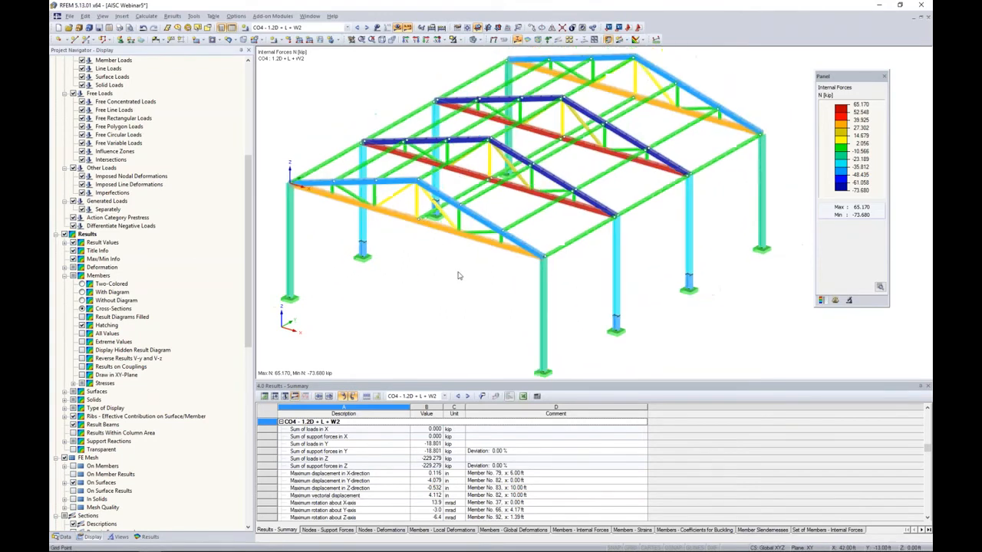
left_click(82, 283)
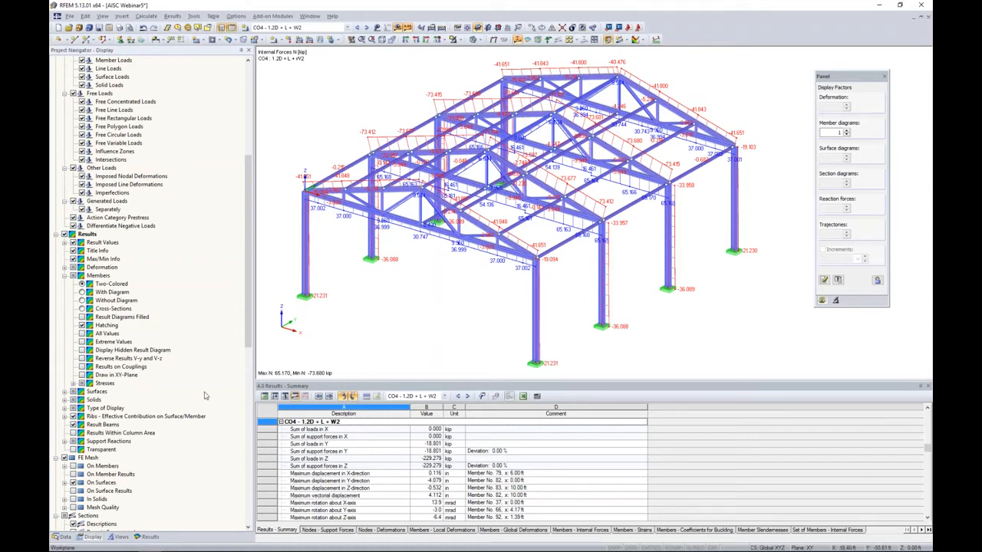
Step: Open the result diagrams of the front corner column and add the My internal force diagram
left_click(148, 538)
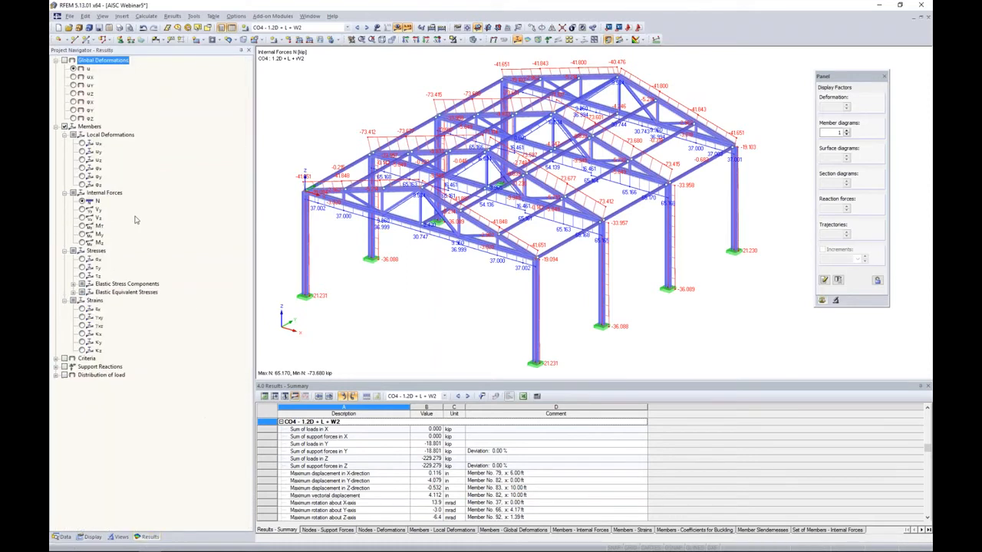
middle_click_drag(511, 306, 541, 286, "ctrl")
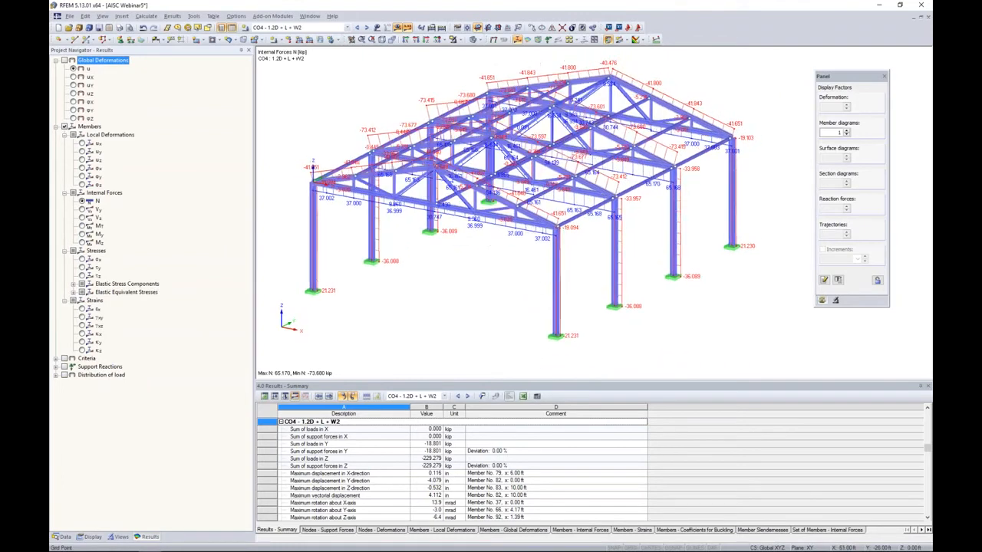
right_click(555, 264)
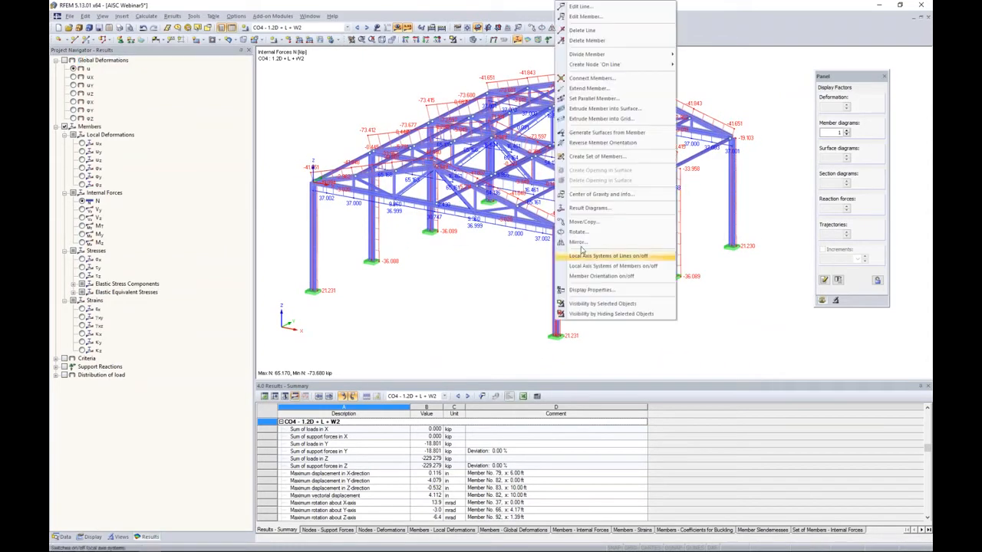
left_click(589, 212)
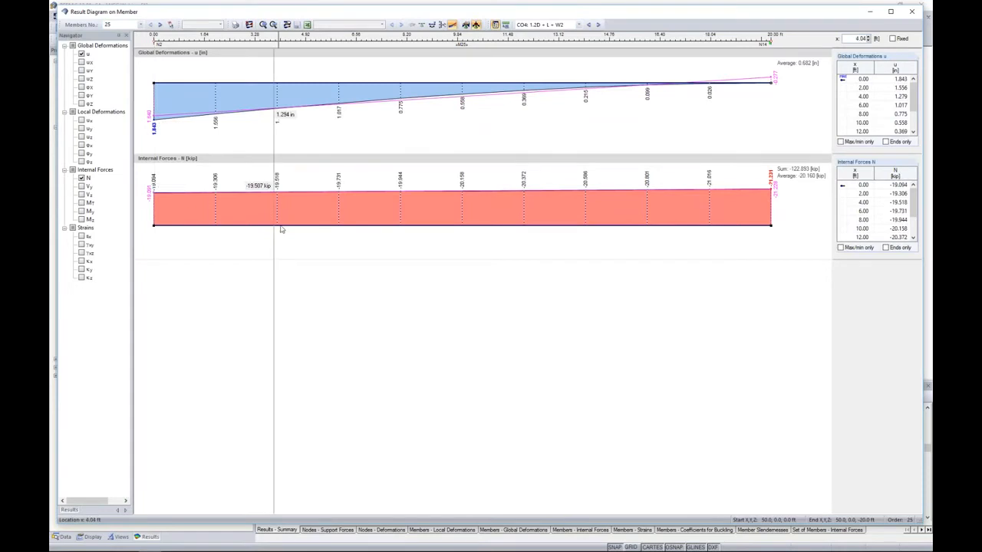
left_click(81, 211)
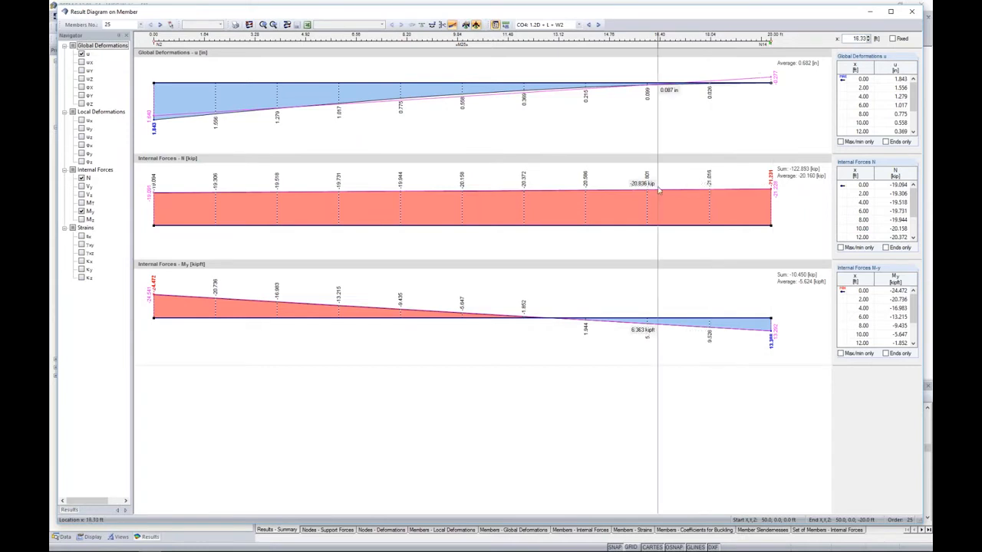
Step: Step through further load combinations in the column's result diagrams, and close the diagrams
left_click(598, 25)
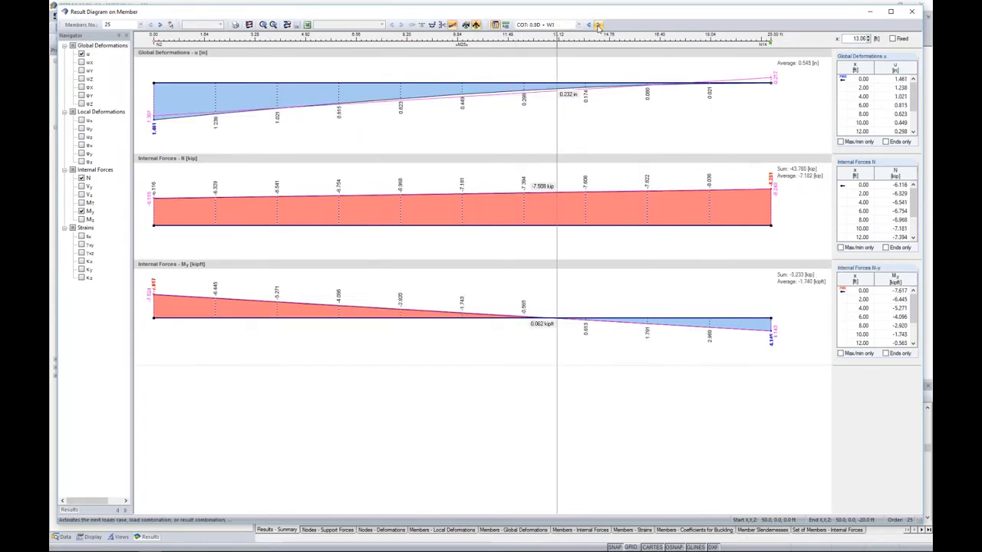
left_click(598, 25)
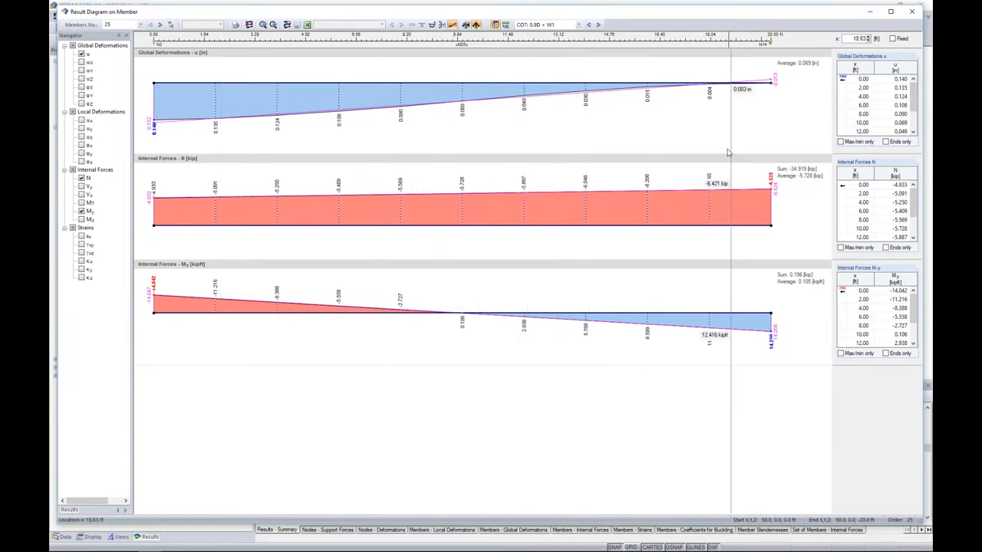
left_click(911, 11)
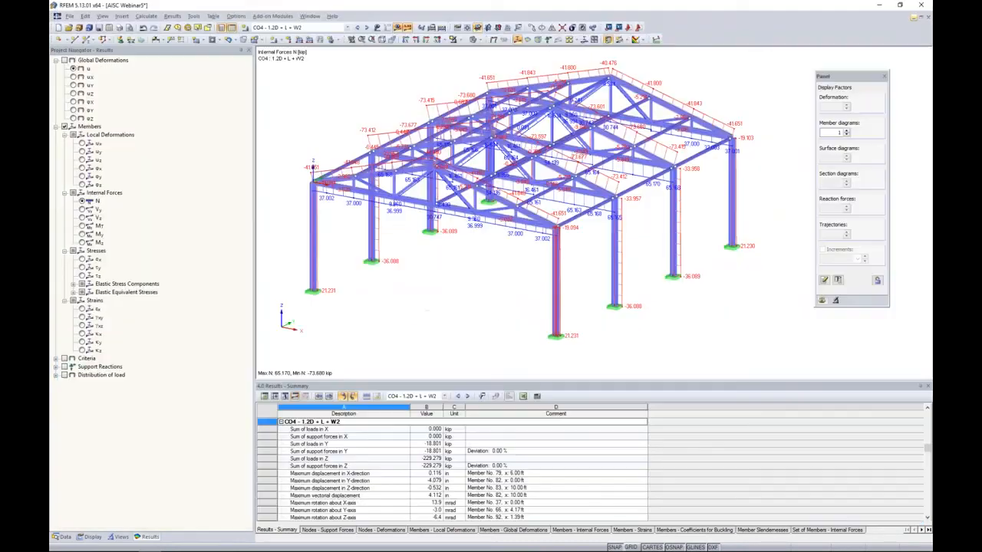
Step: Display the support reactions briefly, and hide both them and the member results on the frame
scroll(473, 280, "down", 1)
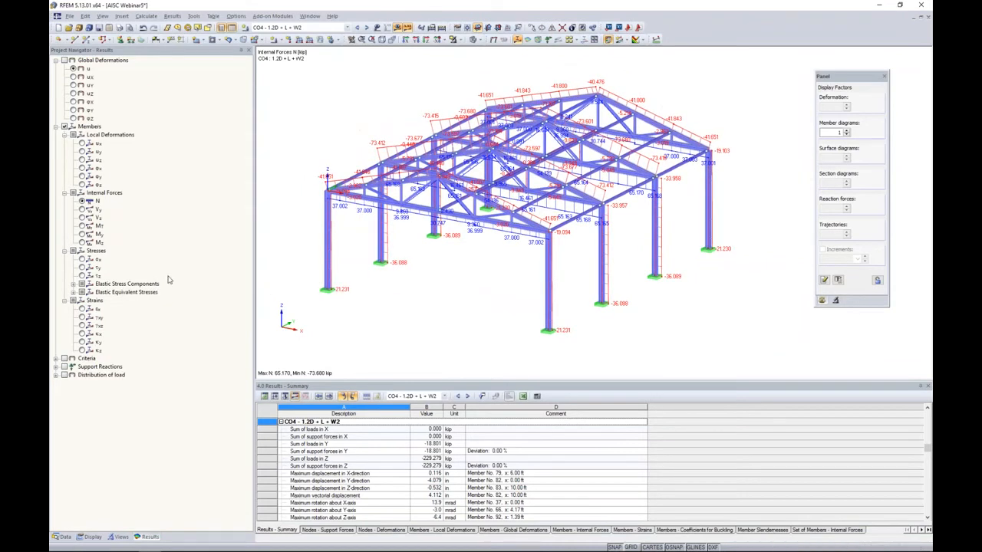
left_click(66, 367)
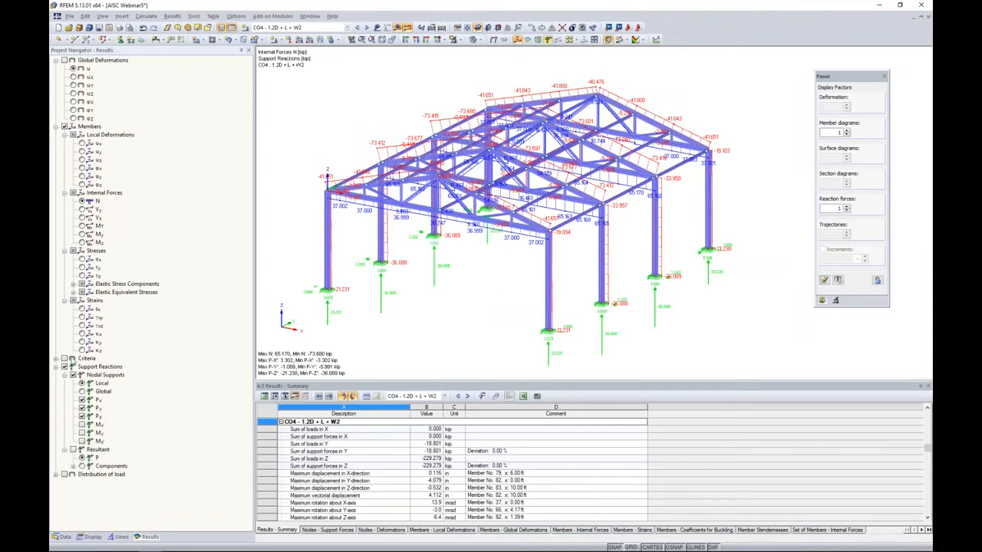
left_click(65, 367)
left_click(65, 127)
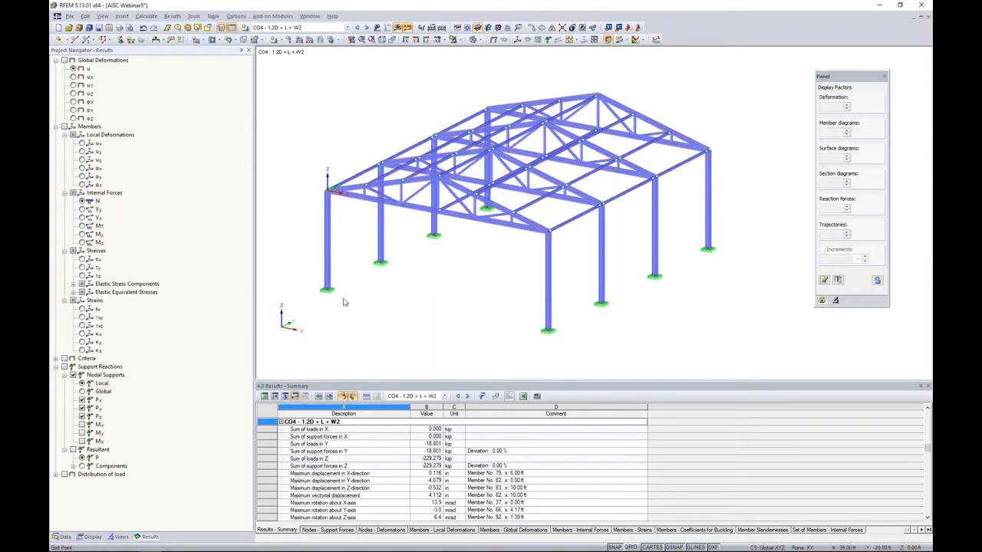
Step: Start the RF-STEEL AISC add-on module for designing steel members according to AISC
left_click(65, 536)
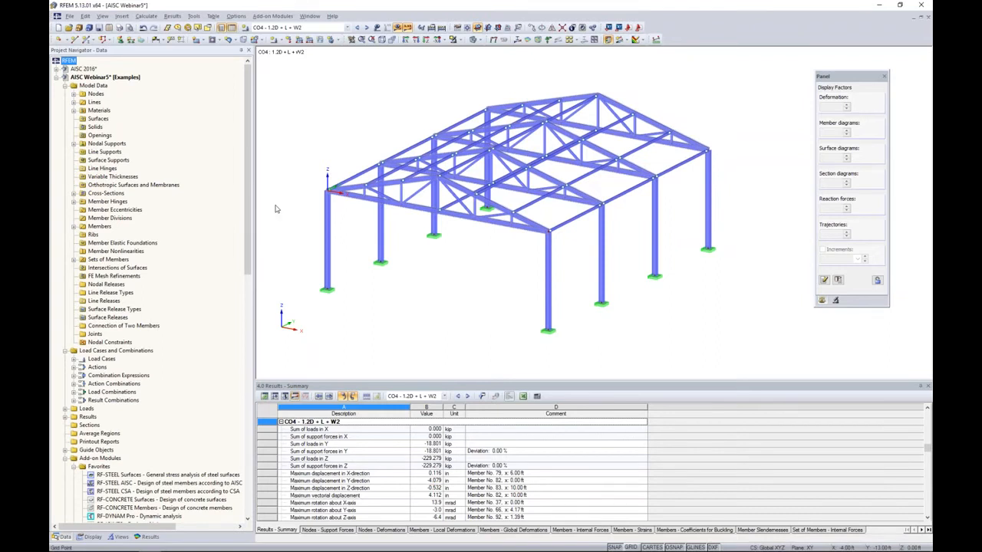
left_click_drag(249, 201, 244, 282)
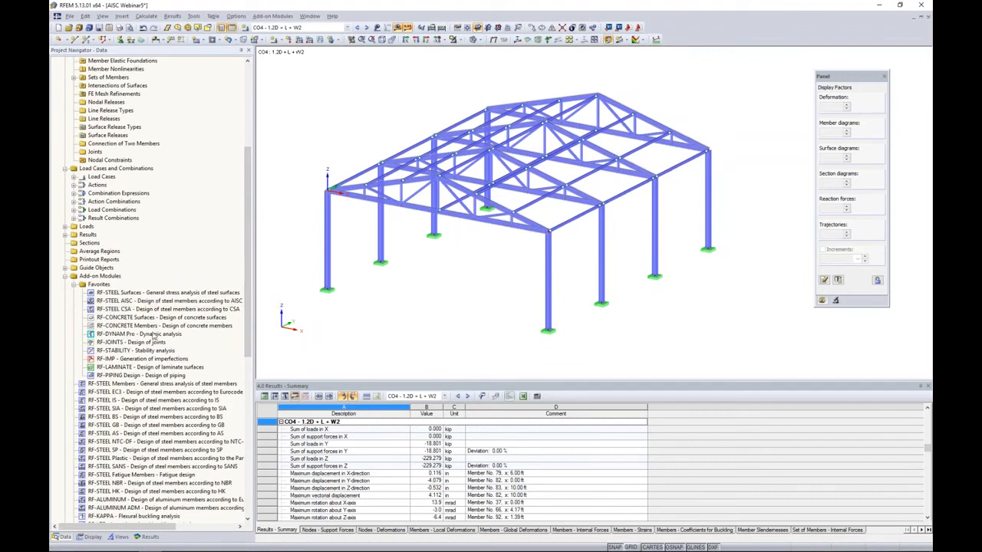
right_click(145, 302)
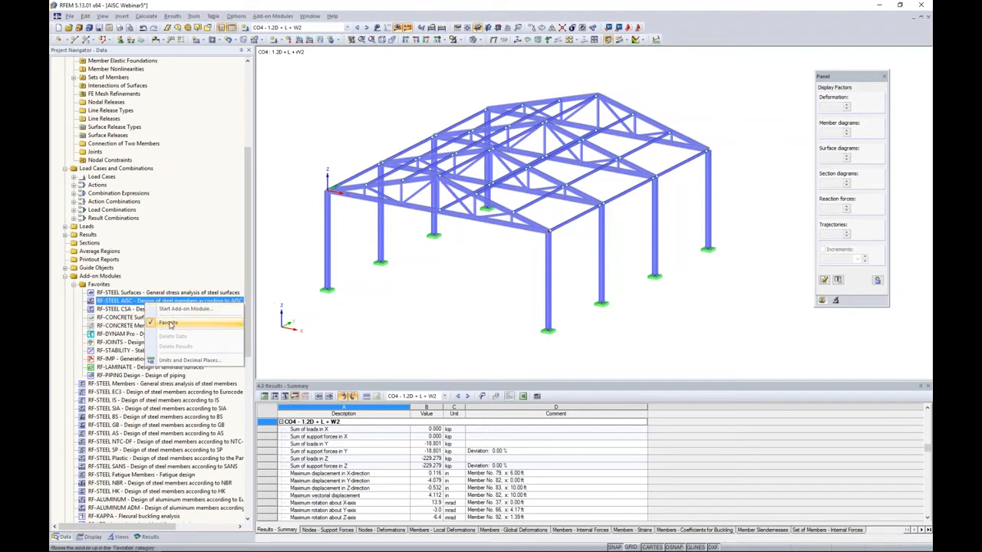
left_click(101, 303)
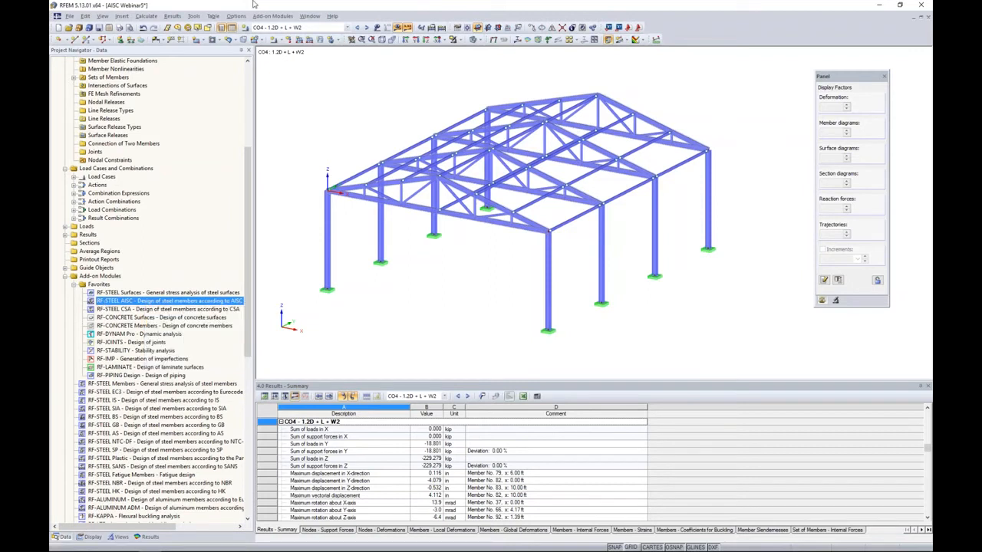
left_click(276, 16)
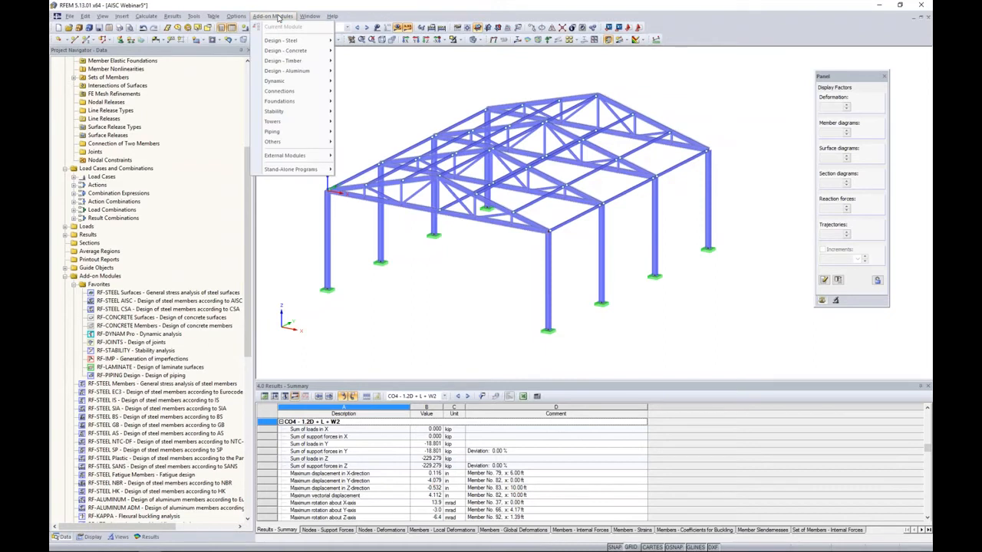
mouse_move(281, 42)
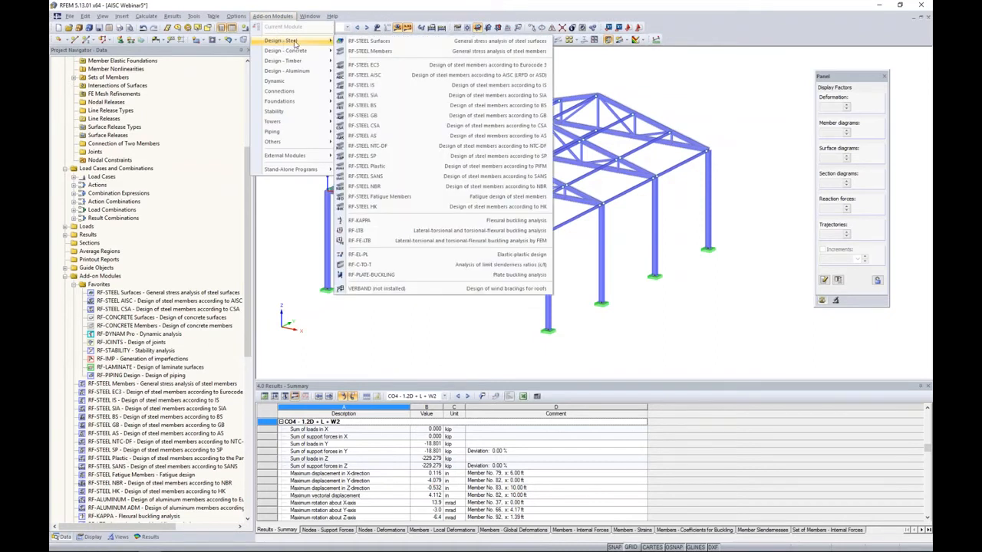
left_click(369, 75)
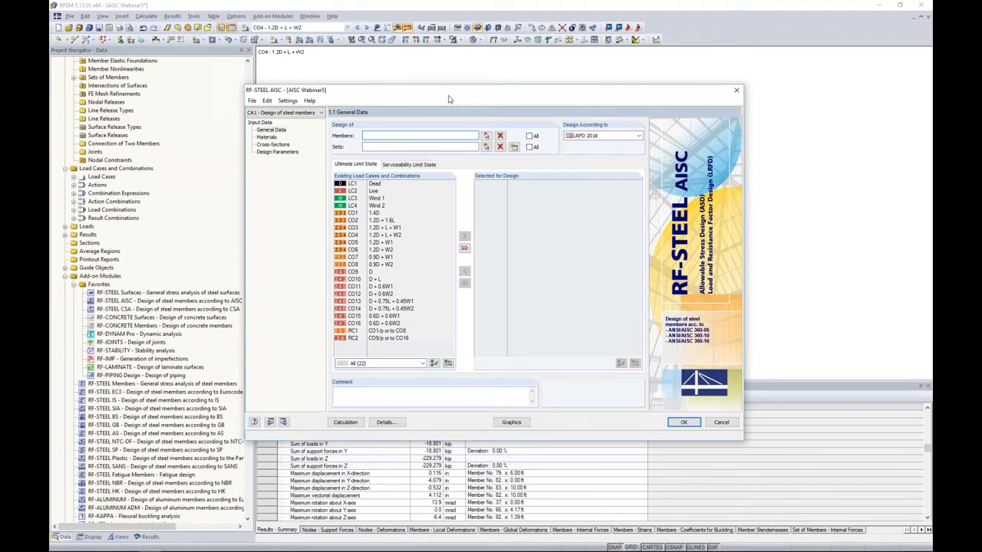
Step: Rename design case 1 as Columns and choose LRFD 2016 as its design standard
left_click(252, 100)
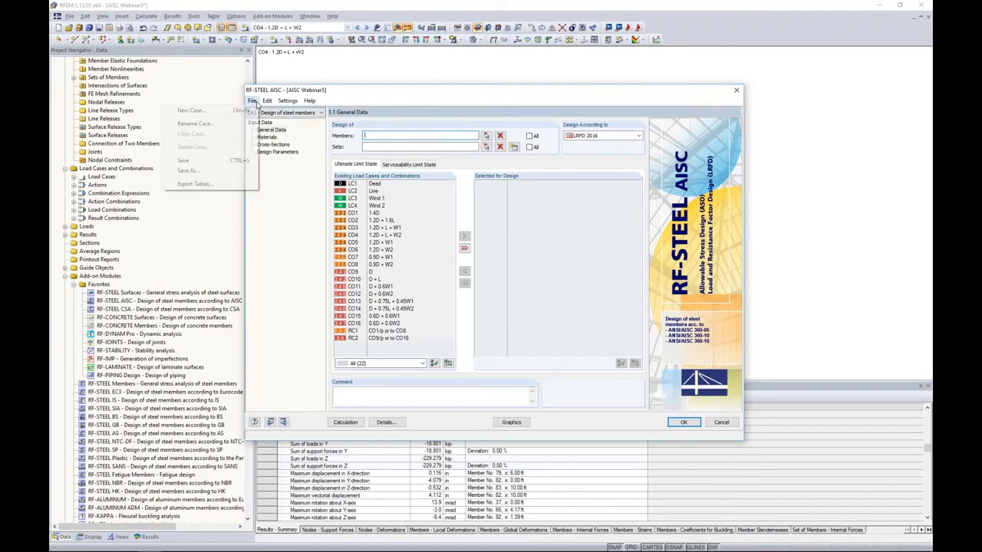
left_click(235, 127)
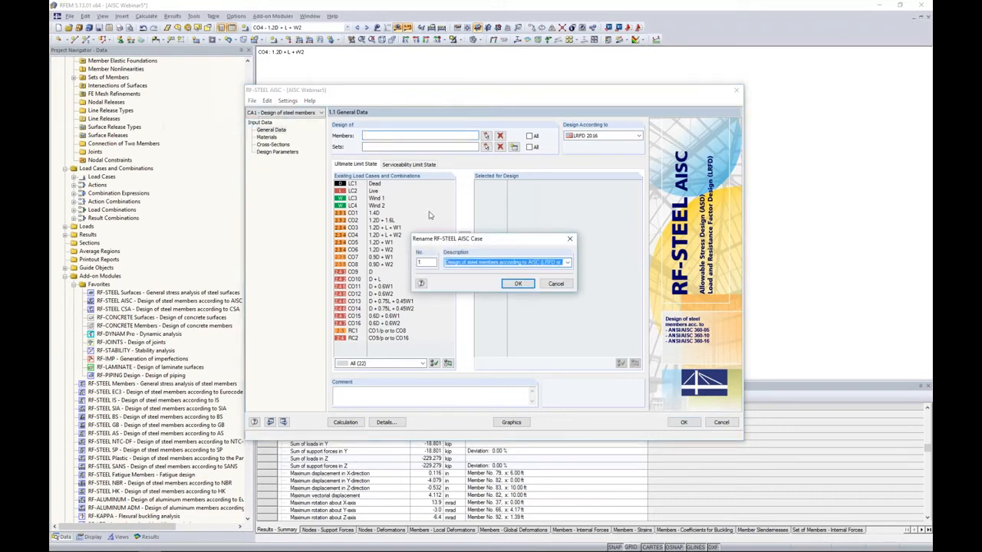
type("Columns")
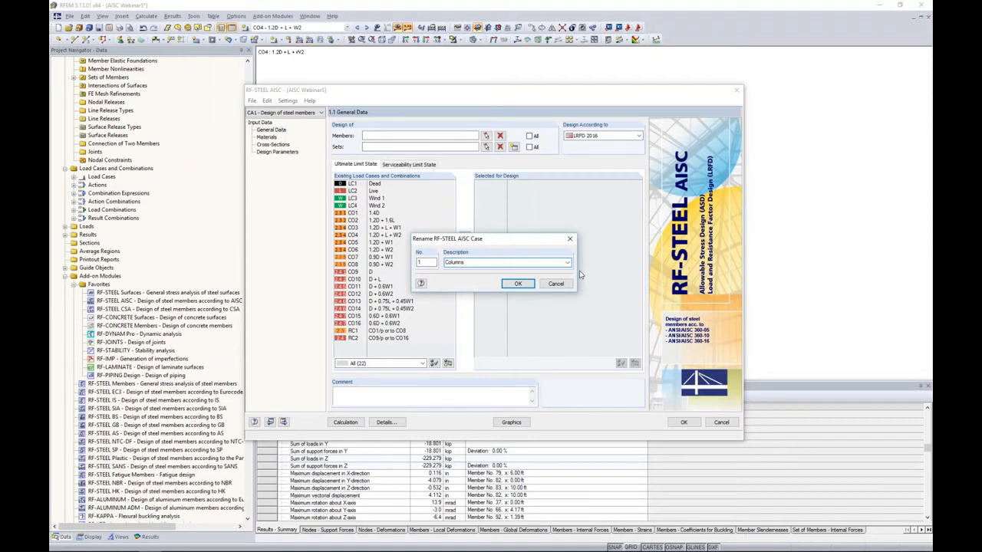
left_click(519, 284)
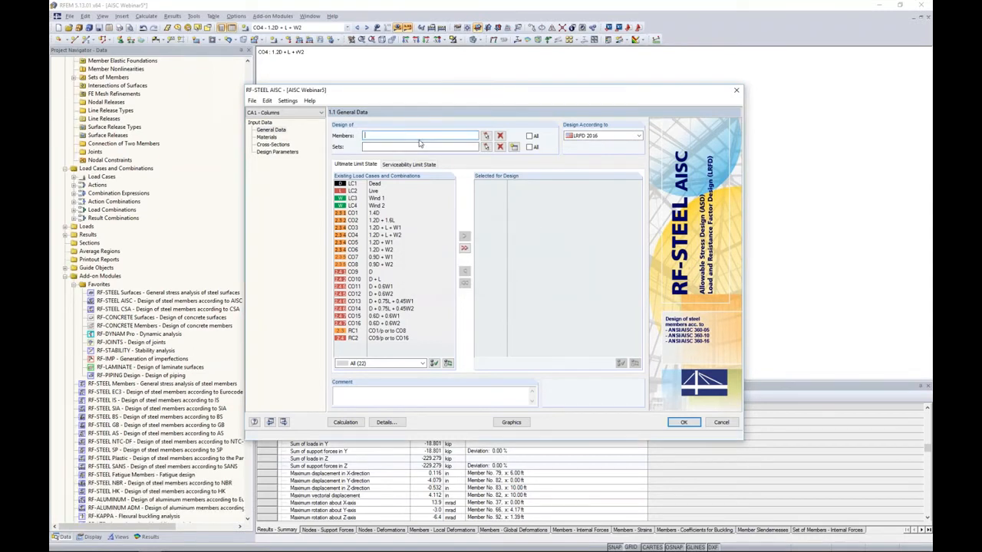
left_click(603, 136)
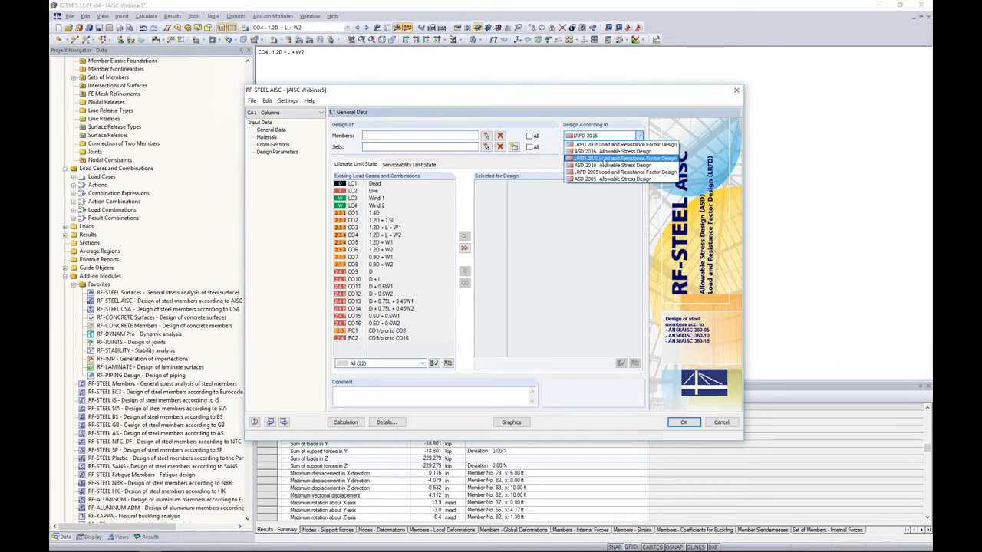
left_click(606, 145)
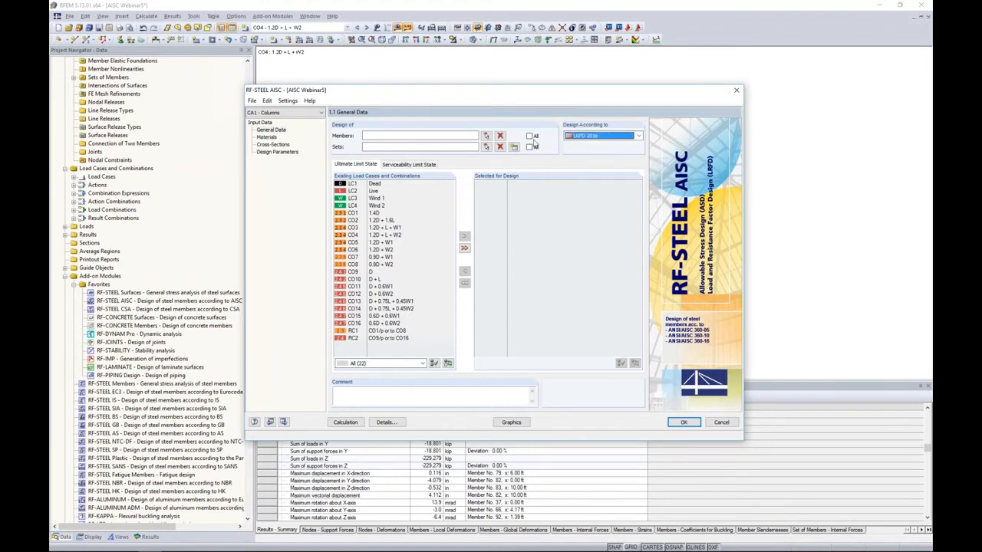
Step: Pick the frame's eight columns, members 24, 25, 47, 48, 78, 79, 109 and 110, as the members for design
left_click(488, 136)
middle_click_drag(595, 218, 623, 185, "ctrl")
left_click_drag(701, 227, 356, 186)
middle_click_drag(558, 260, 470, 248, "ctrl")
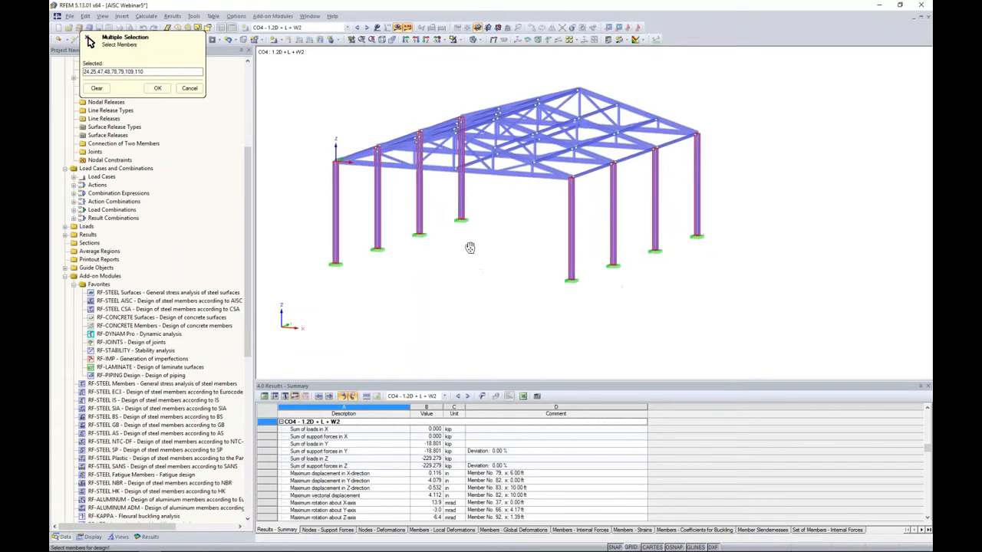
left_click(157, 88)
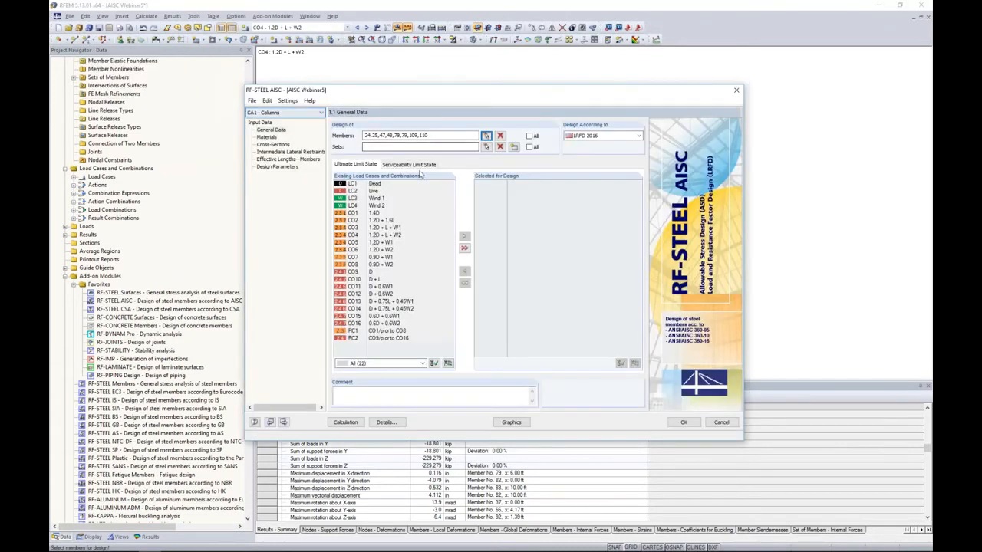
Step: Select load combinations CO1 to CO8 for the ultimate limit state design
left_click(383, 213)
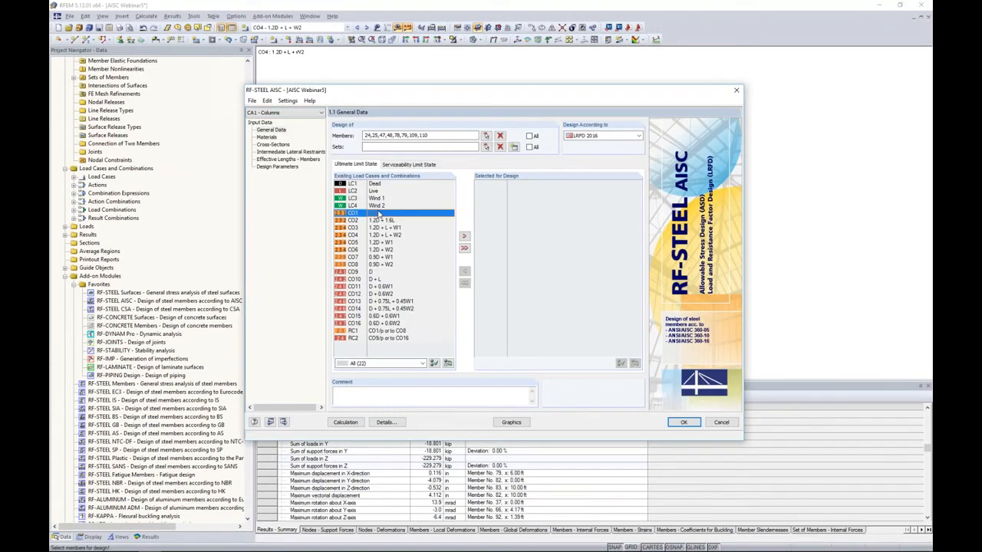
left_click(383, 264, "shift")
left_click(464, 236)
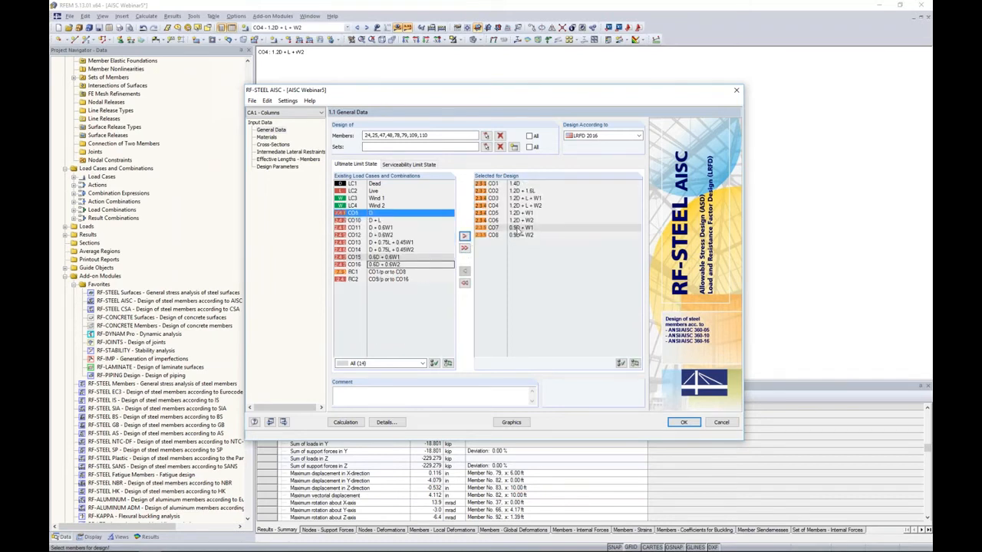
Step: Select load combinations CO9 to CO16 for the serviceability limit state design
left_click(393, 164)
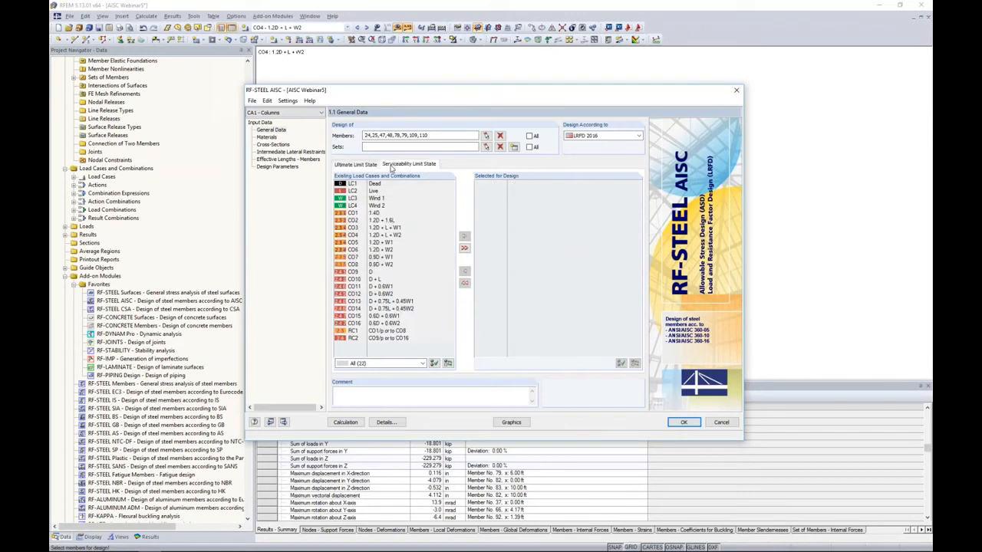
left_click(370, 272)
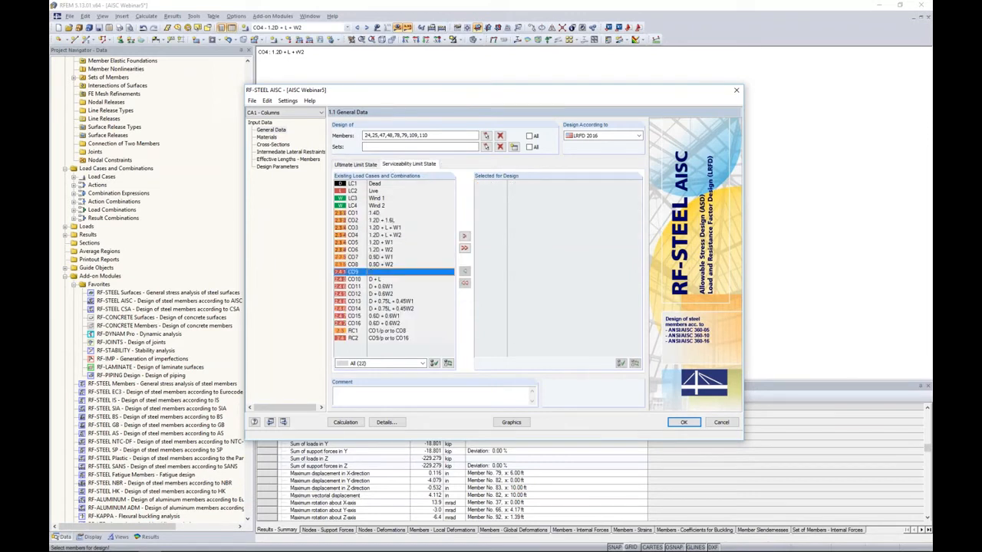
left_click(380, 323, "shift")
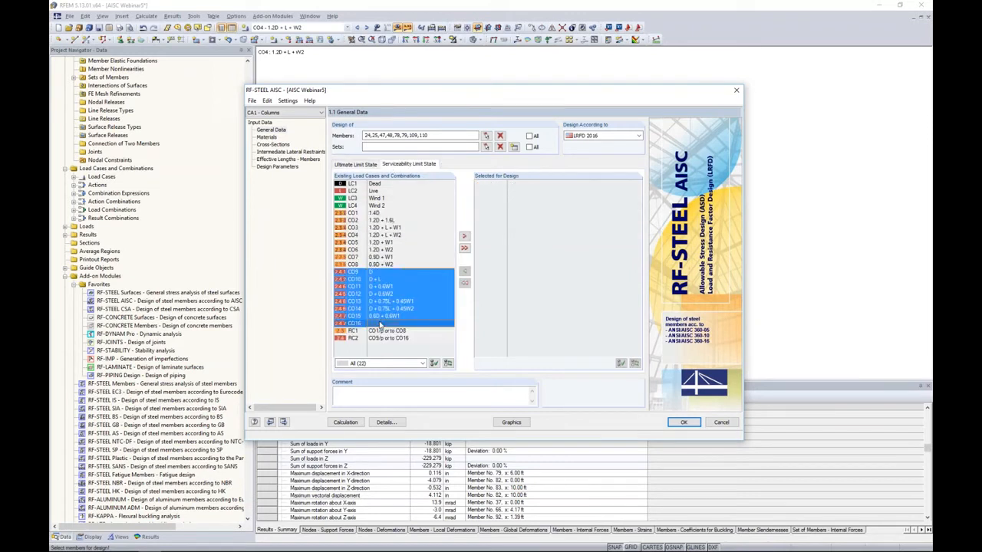
left_click(464, 236)
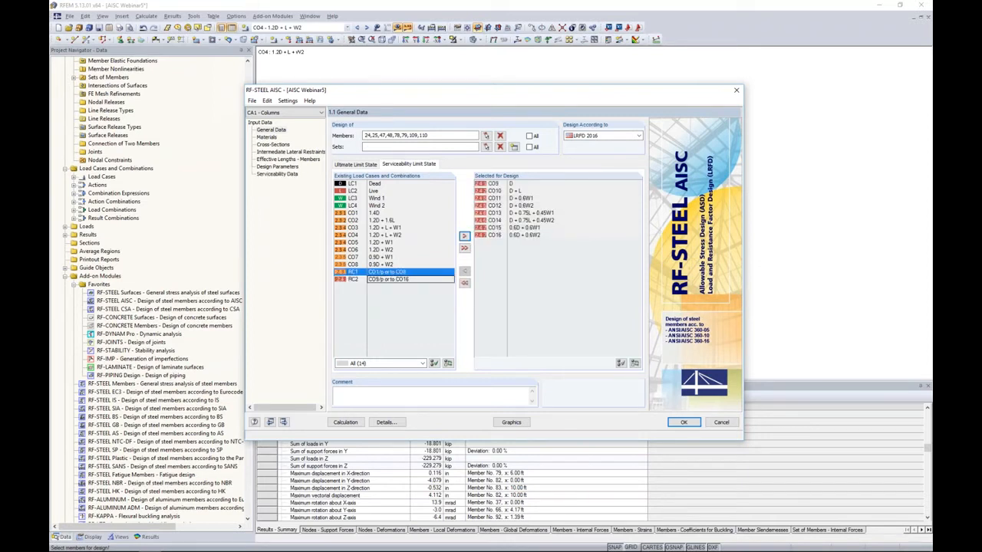
Step: Review the properties of the Steel A992 material and the columns' W 10x88 cross-section
left_click(267, 137)
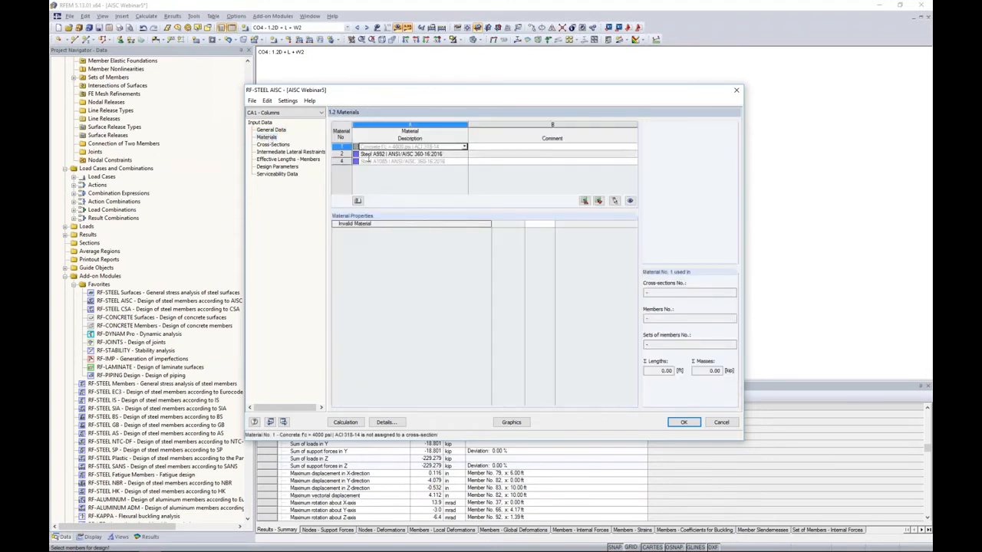
left_click(369, 161)
left_click(370, 153)
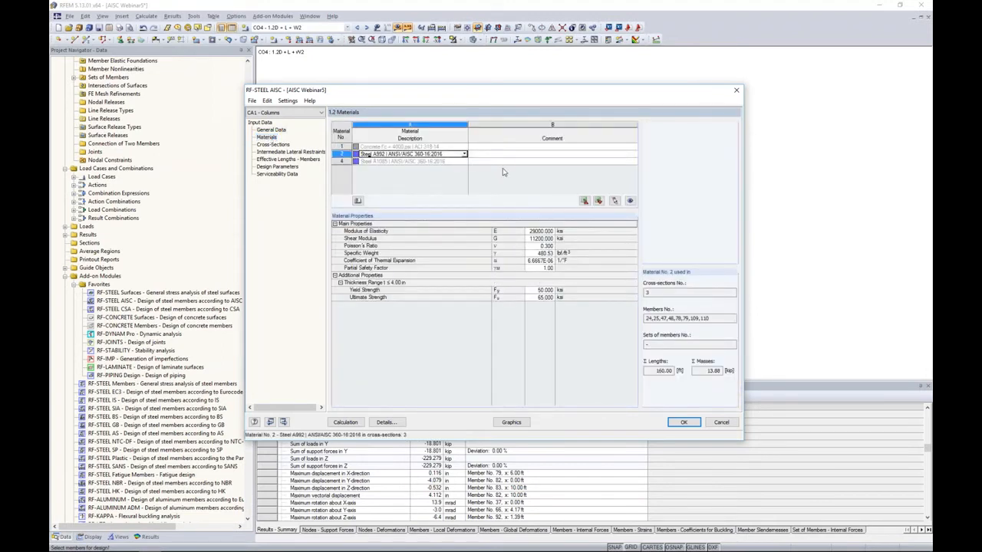
left_click(274, 145)
left_click(401, 161)
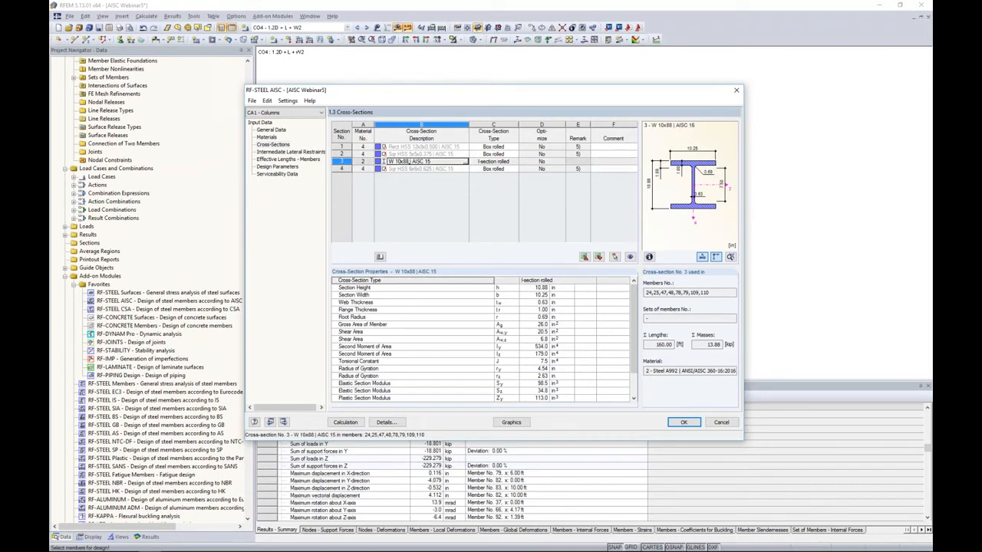
Step: Give member 24 four intermediate lateral restraints and check how they affect its effective lengths
left_click(311, 152)
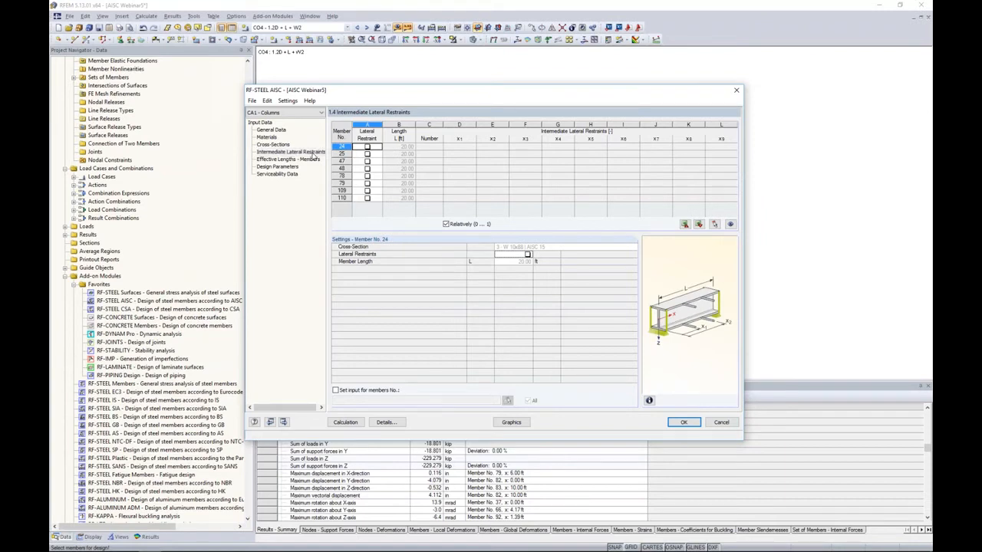
left_click(366, 147)
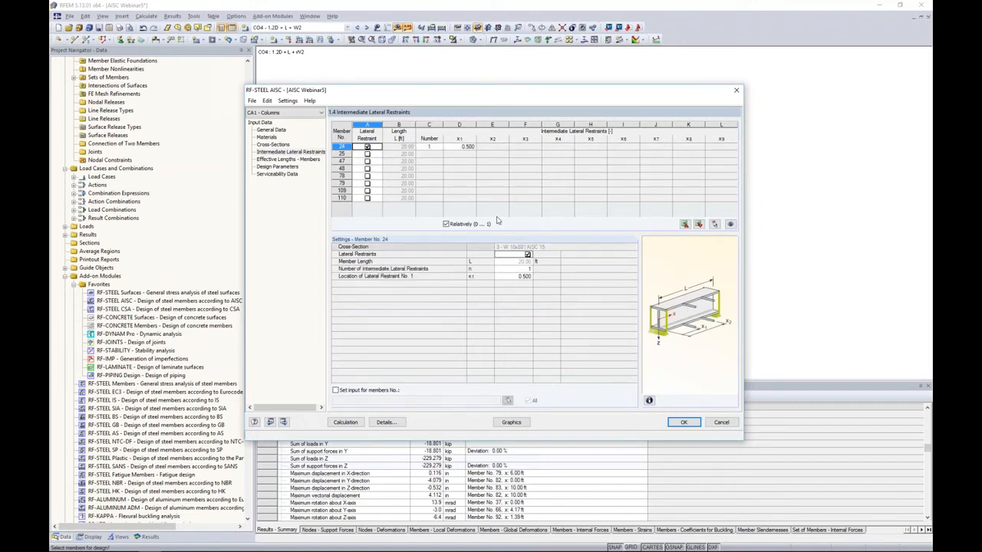
left_click(430, 147)
left_click(439, 144)
left_click(439, 144)
left_click(440, 145)
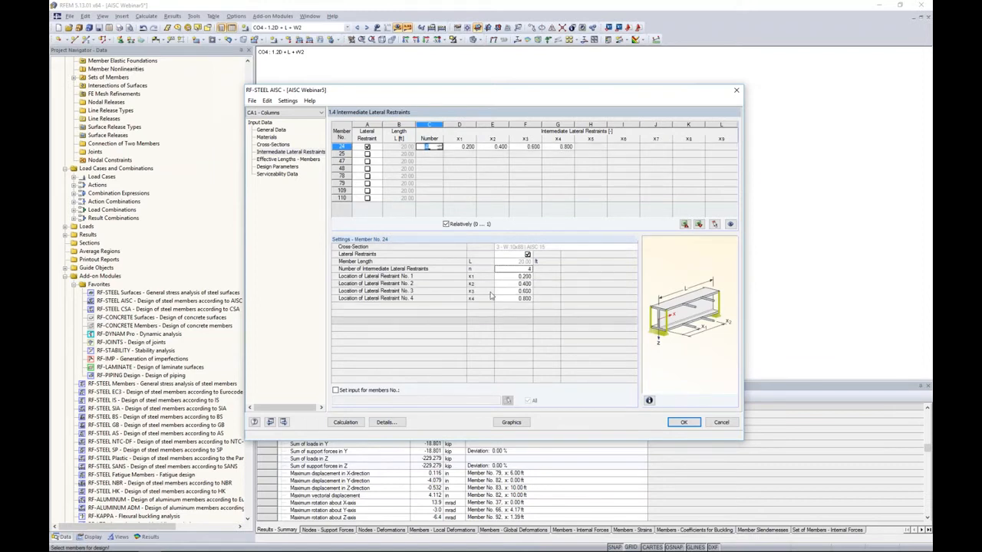
left_click(285, 159)
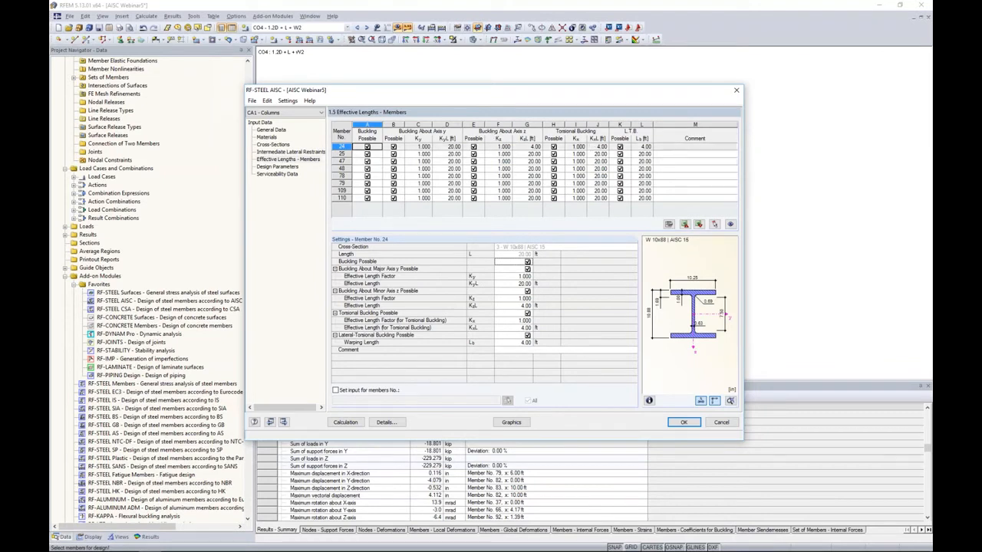
Step: Reduce member 24's intermediate lateral restraints to one and remove its lateral restraint setting
left_click(288, 152)
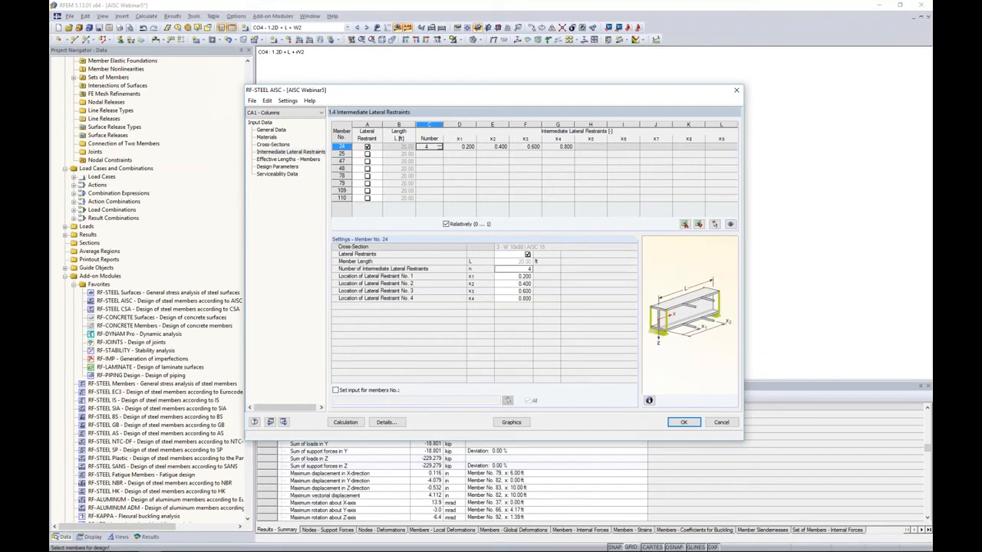
left_click(440, 149)
left_click(440, 149)
left_click(439, 149)
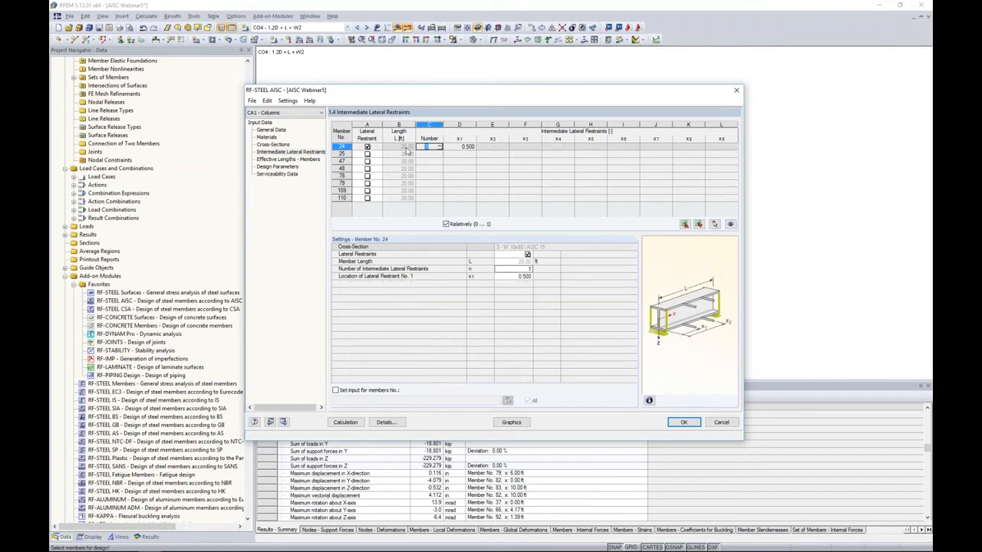
left_click(368, 147)
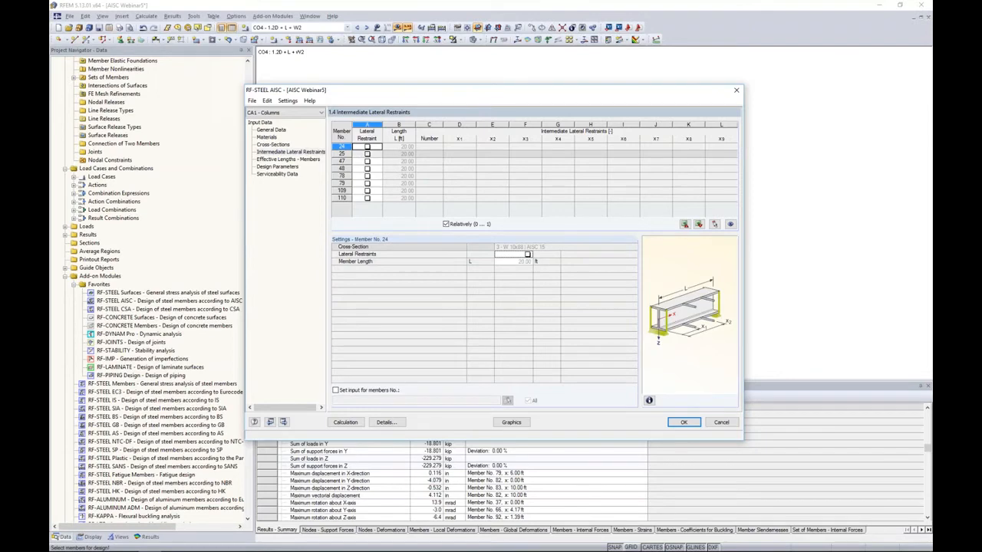
Step: Review the columns' effective lengths for buckling and lateral-torsional buckling, comparing them with the frame model
left_click_drag(475, 90, 489, 254)
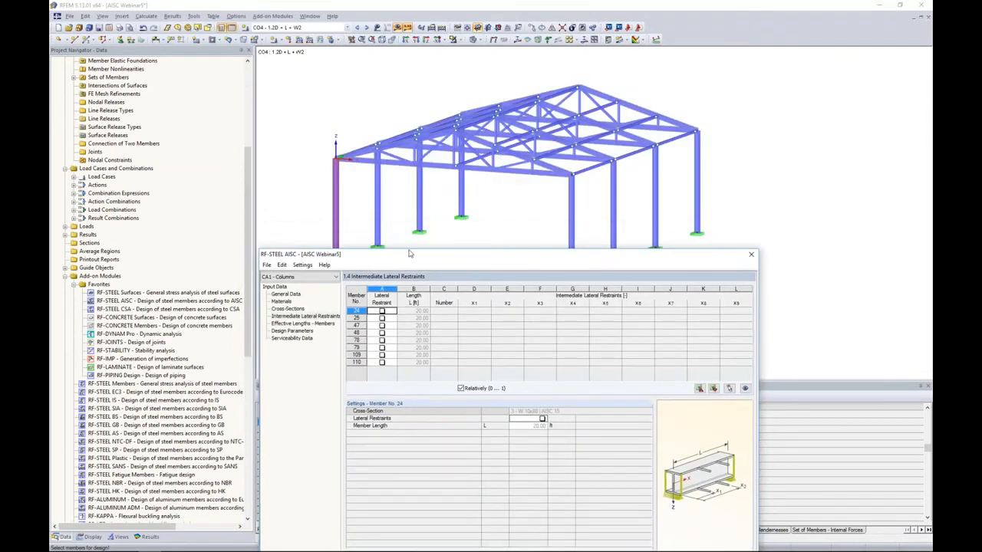
left_click_drag(412, 255, 458, 92)
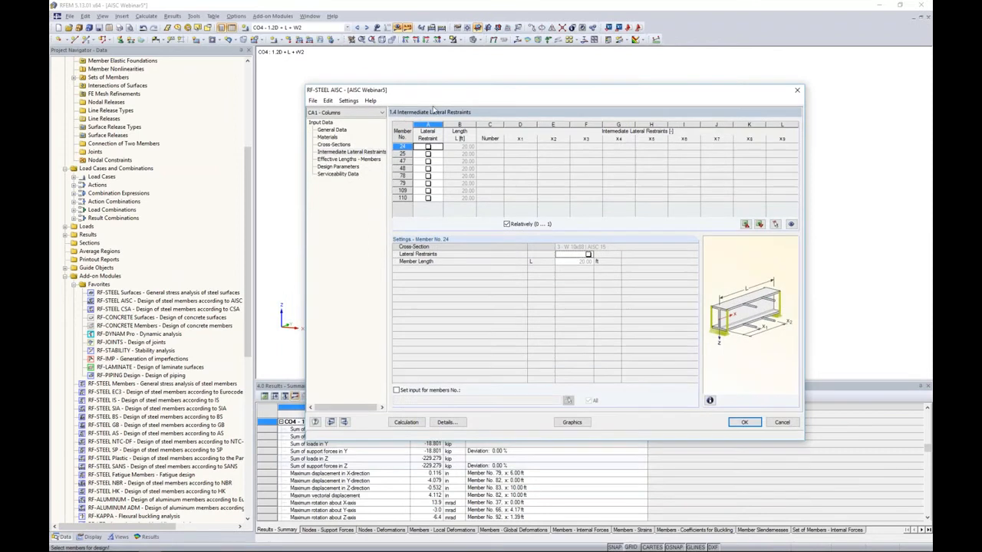
left_click(342, 160)
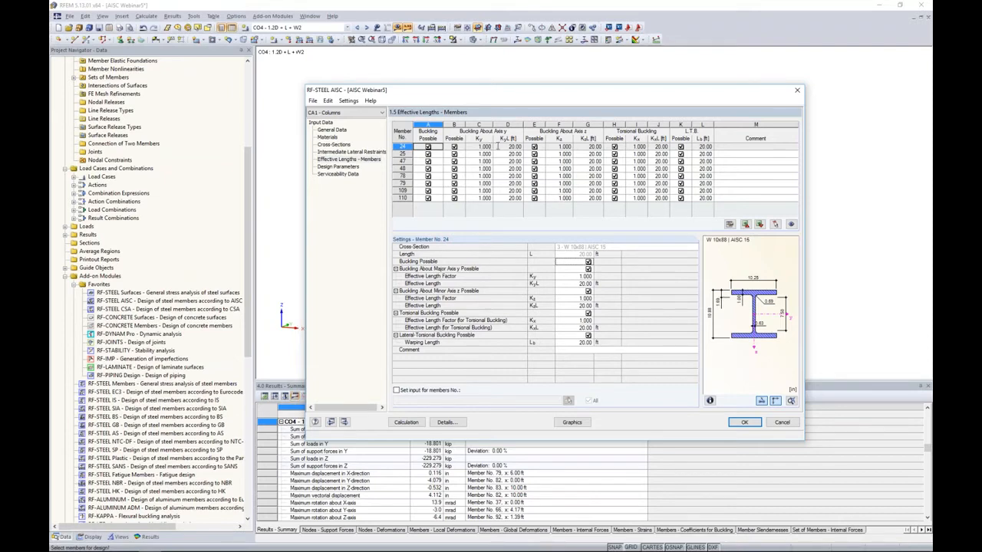
left_click(499, 146)
left_click_drag(507, 94, 471, 278)
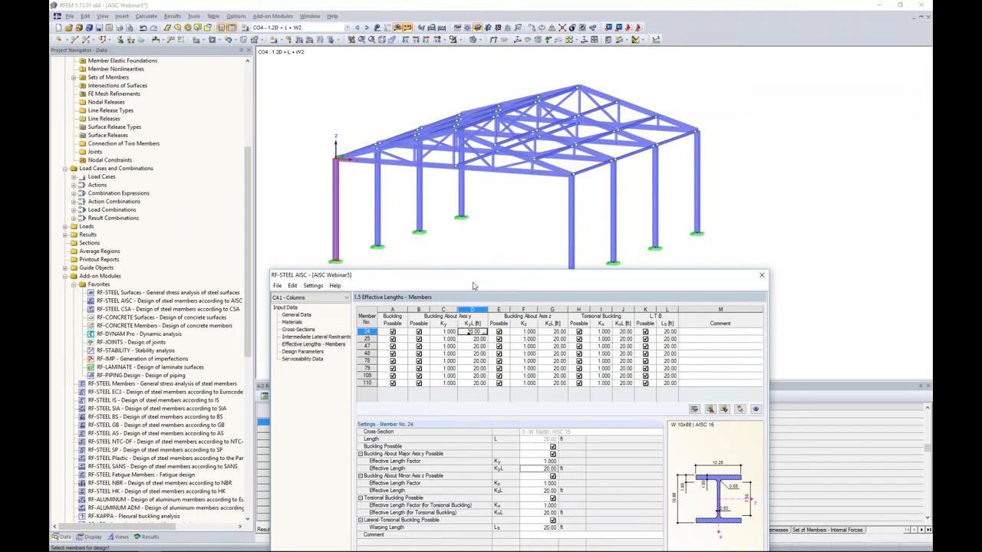
left_click_drag(494, 278, 499, 96)
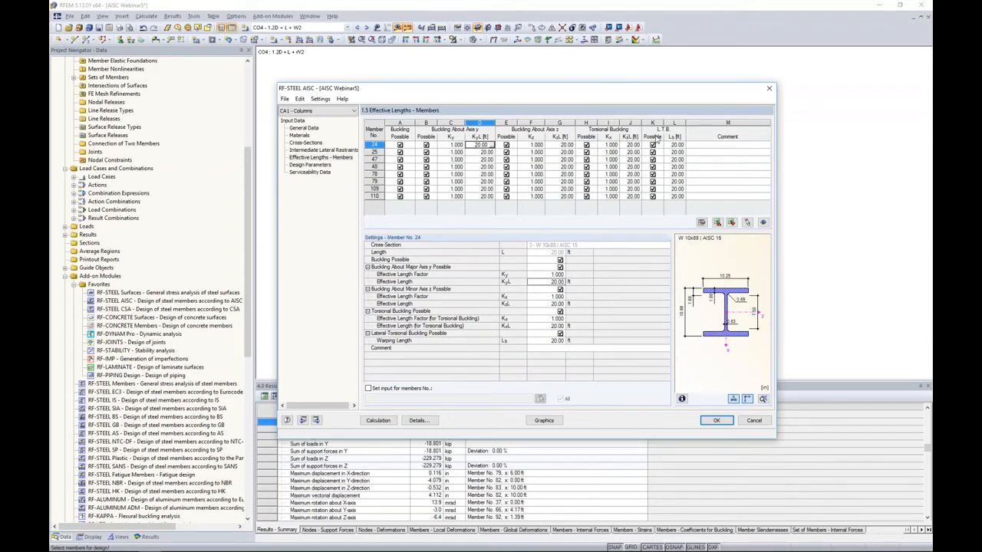
Step: Review the columns' design parameters and the options for member 24's modification factor Cb
left_click(322, 165)
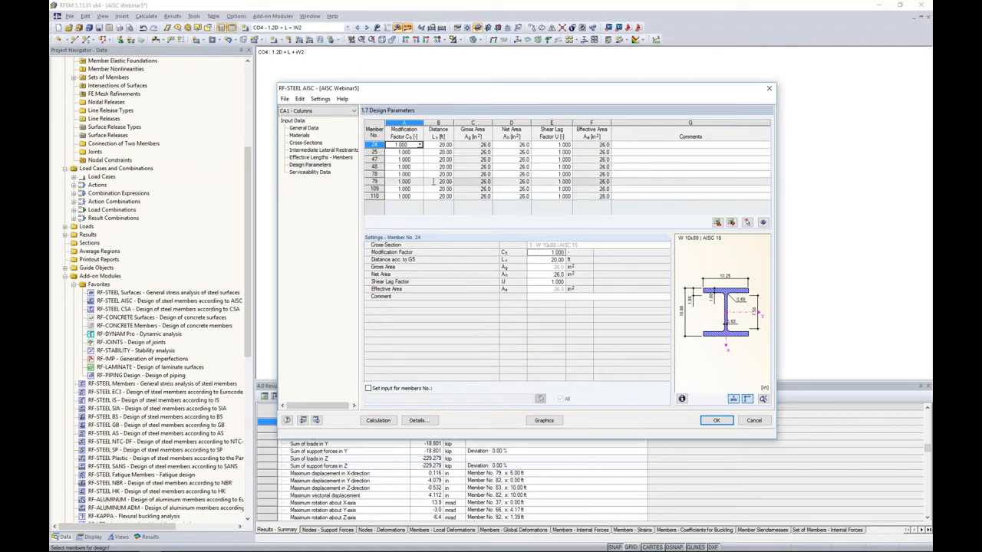
left_click(420, 145)
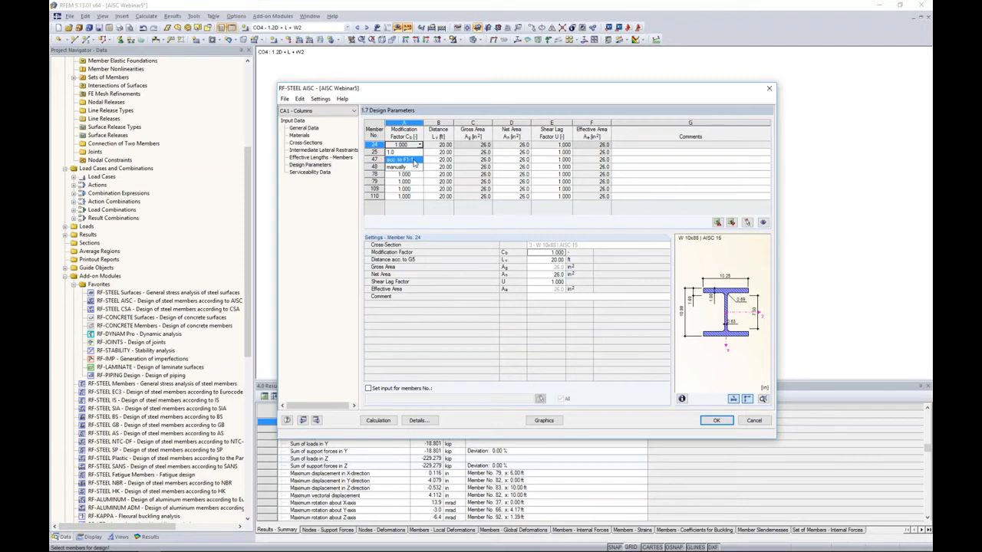
left_click(414, 161)
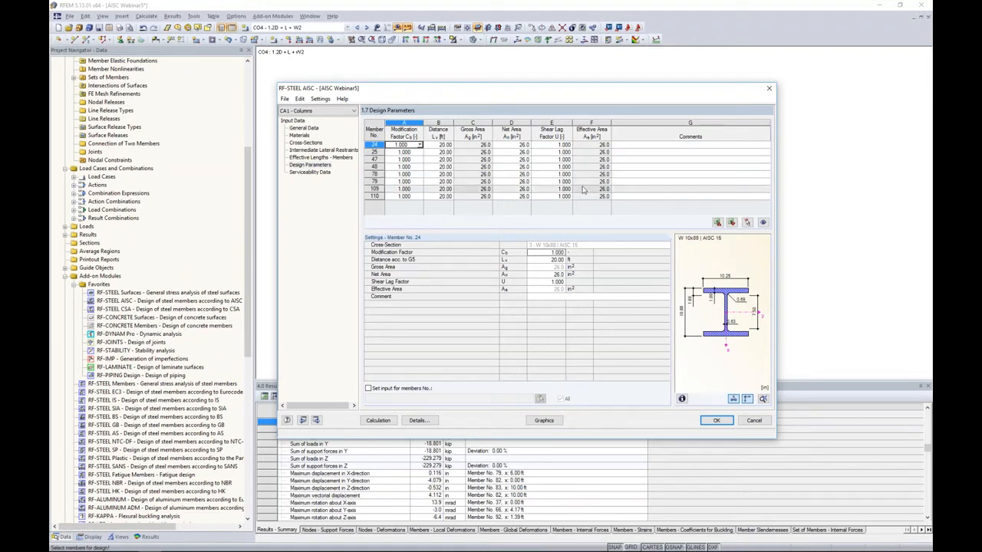
Step: Fill the serviceability data with Member as reference and all eight columns picked from the frame model
left_click(310, 173)
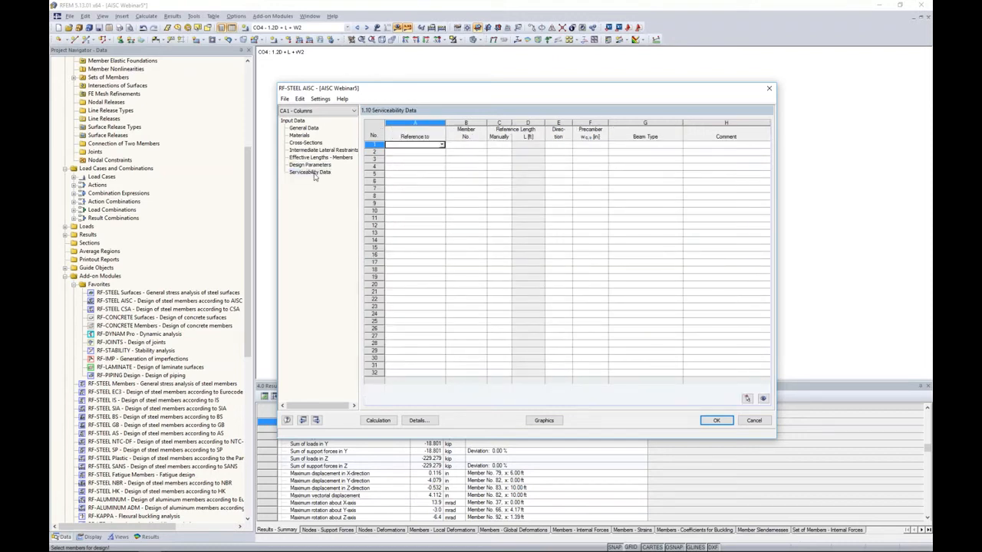
left_click(442, 145)
left_click(399, 151)
left_click(459, 145)
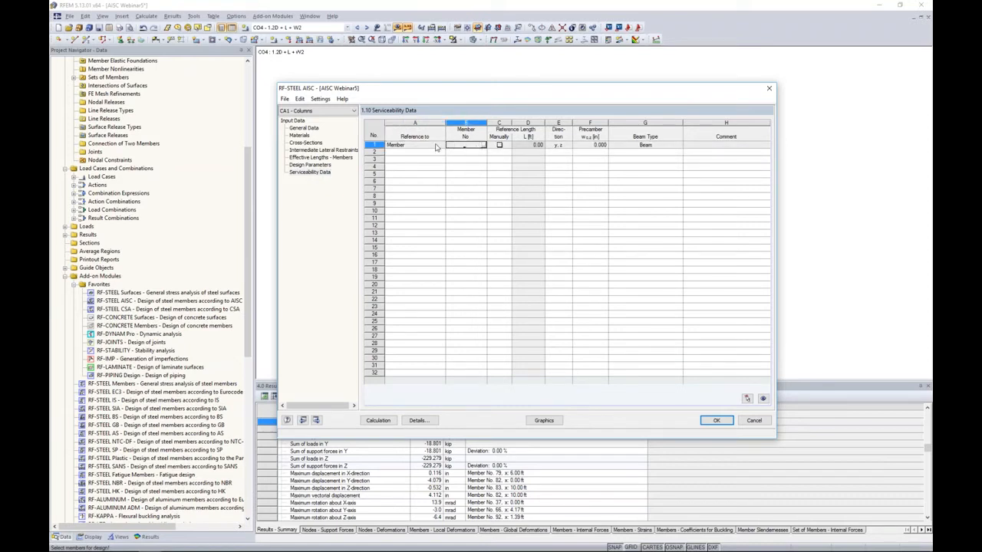
left_click(483, 147)
left_click(483, 147)
middle_click_drag(516, 195, 567, 196, "ctrl")
left_click_drag(669, 201, 366, 172)
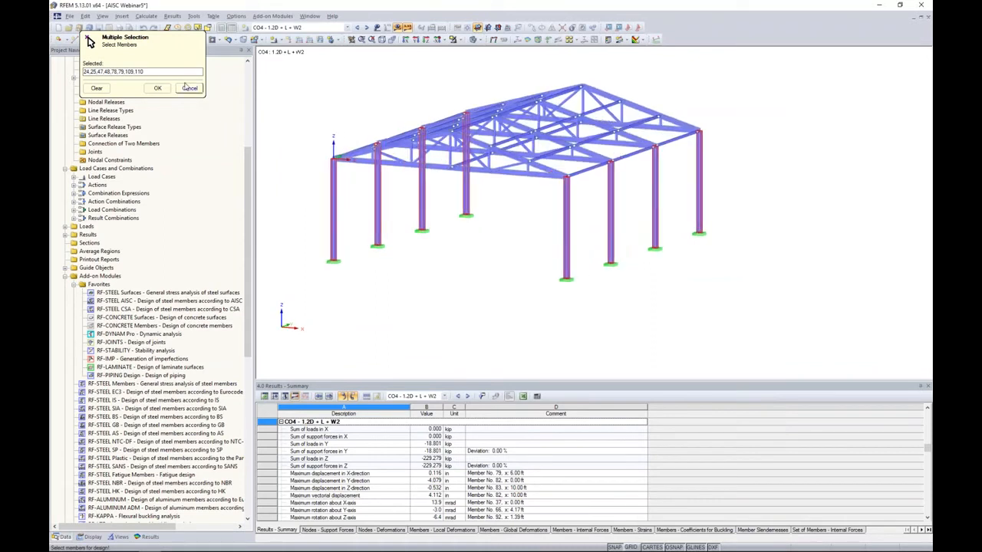
left_click(157, 87)
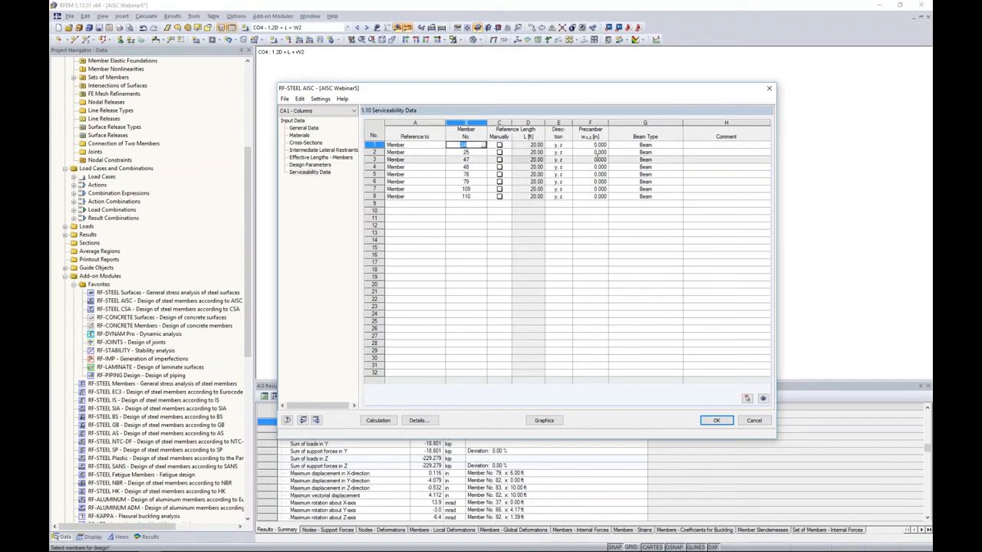
Step: Inspect the beam type options for member 24 in the serviceability data
left_click(653, 145)
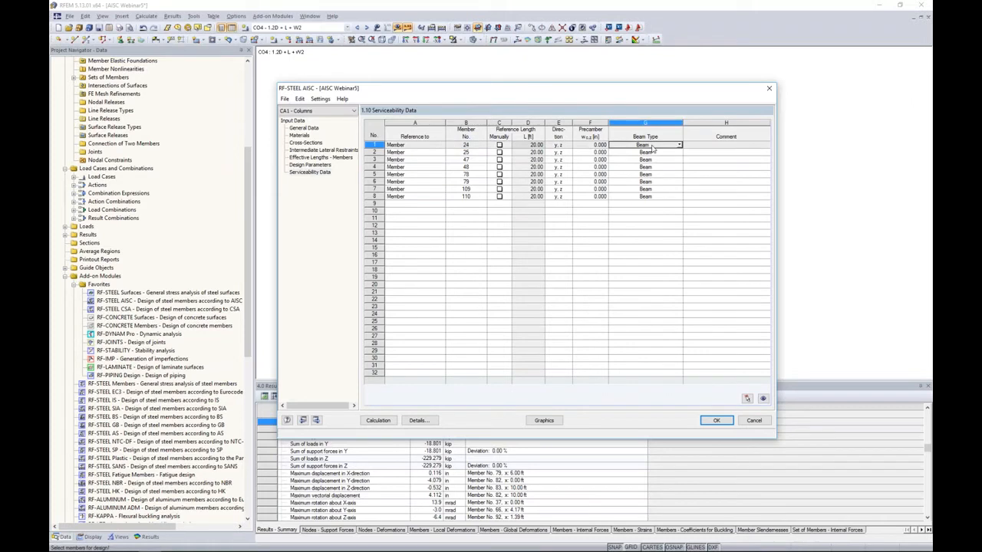
left_click(679, 145)
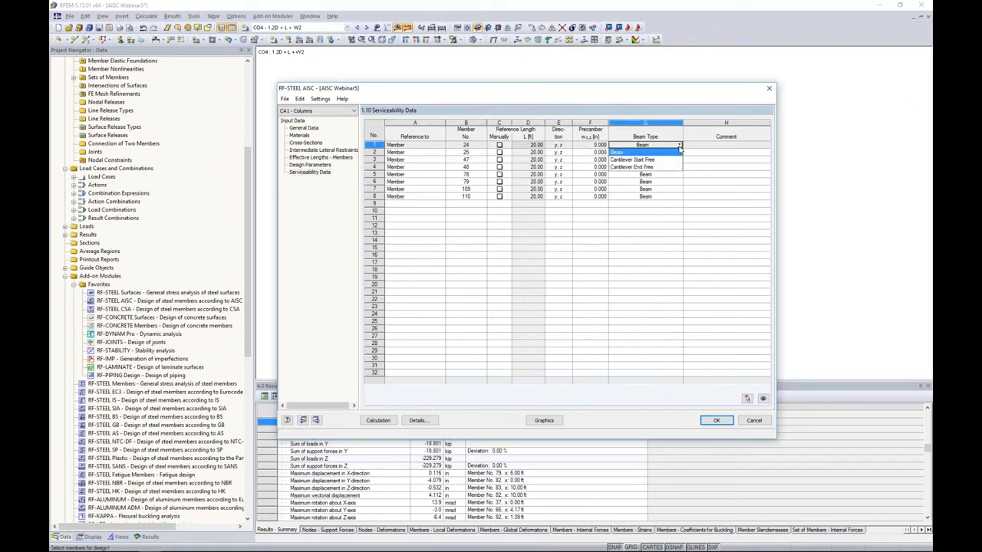
left_click(672, 154)
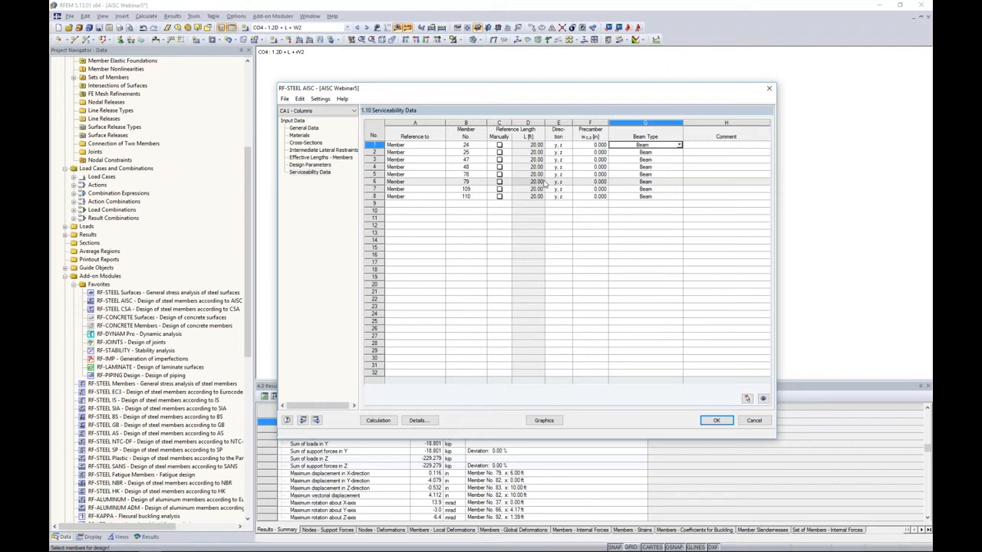
Step: Review the LRFD 2016 design details, including the limiting deflection ratios for serviceability, and close them
left_click(418, 420)
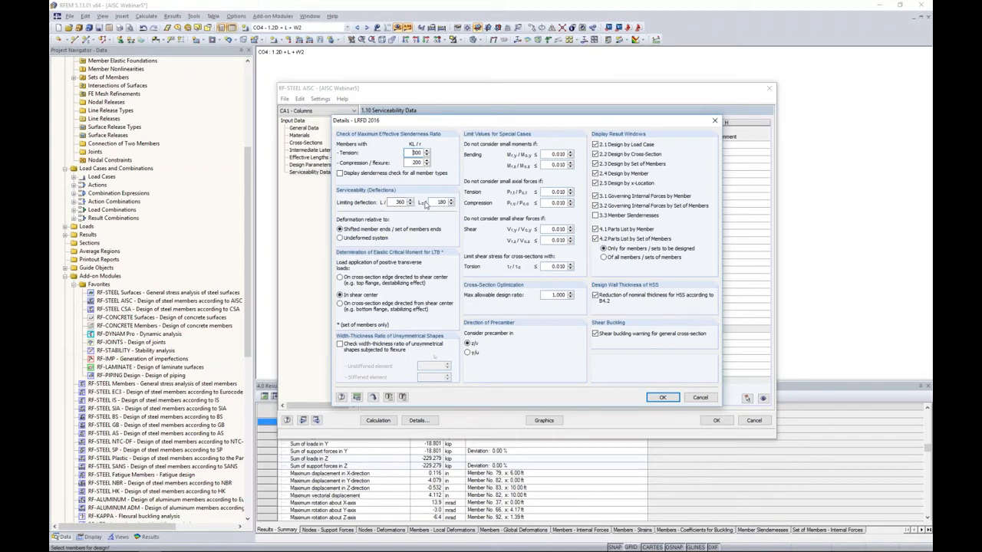
left_click(395, 201)
left_click(437, 203)
left_click(662, 398)
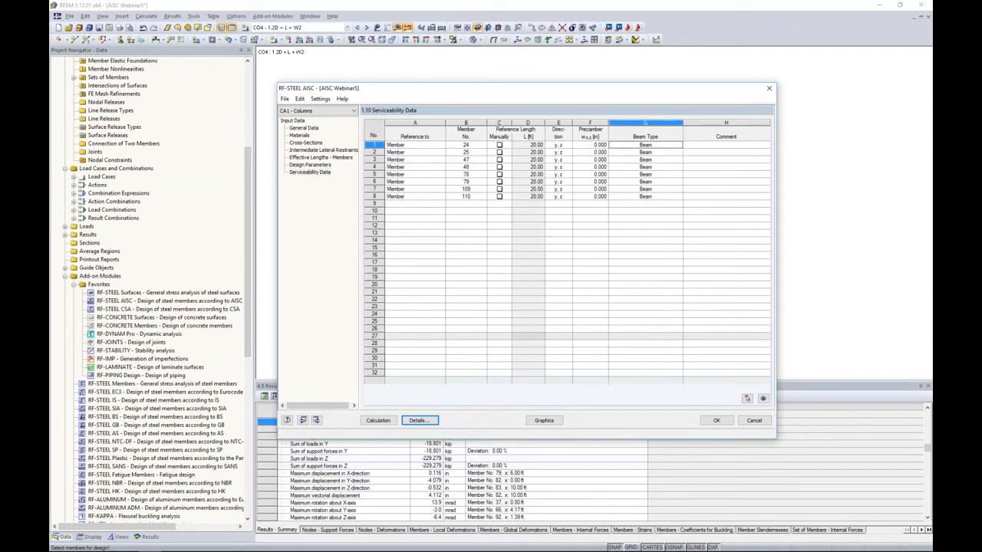
Step: Run the design calculation for the Columns case and review the results by load case and by cross-section
left_click(377, 420)
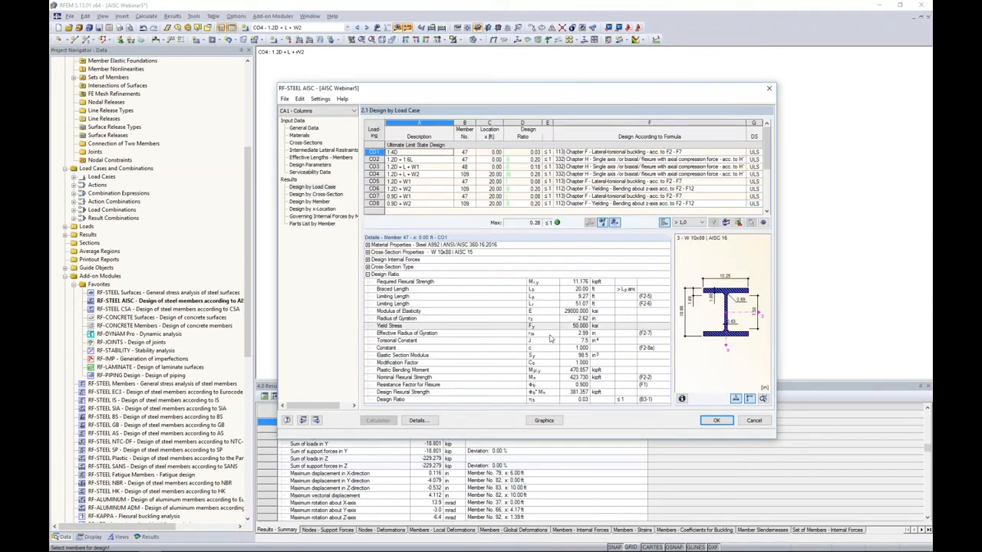
left_click(315, 194)
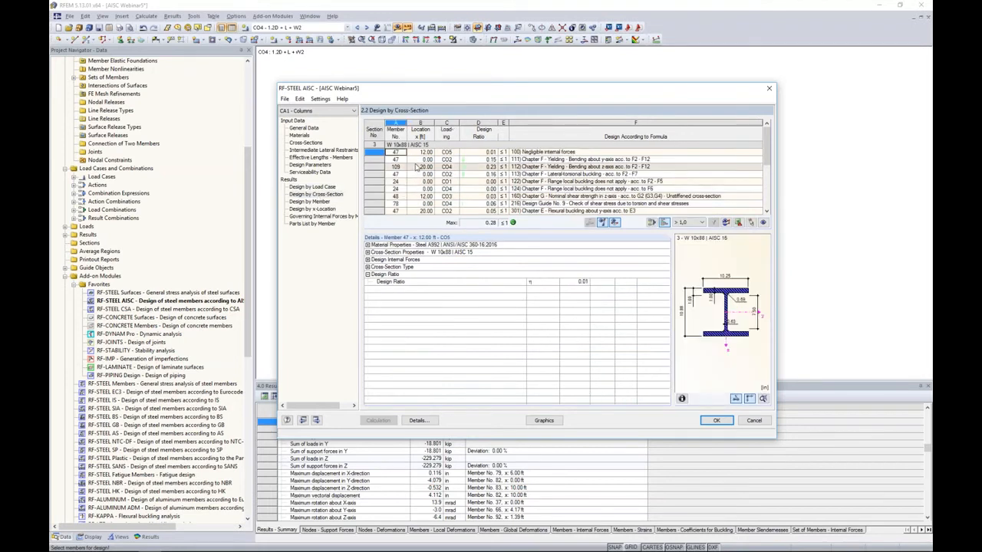
scroll(417, 167, "down", 2)
scroll(416, 168, "up", 2)
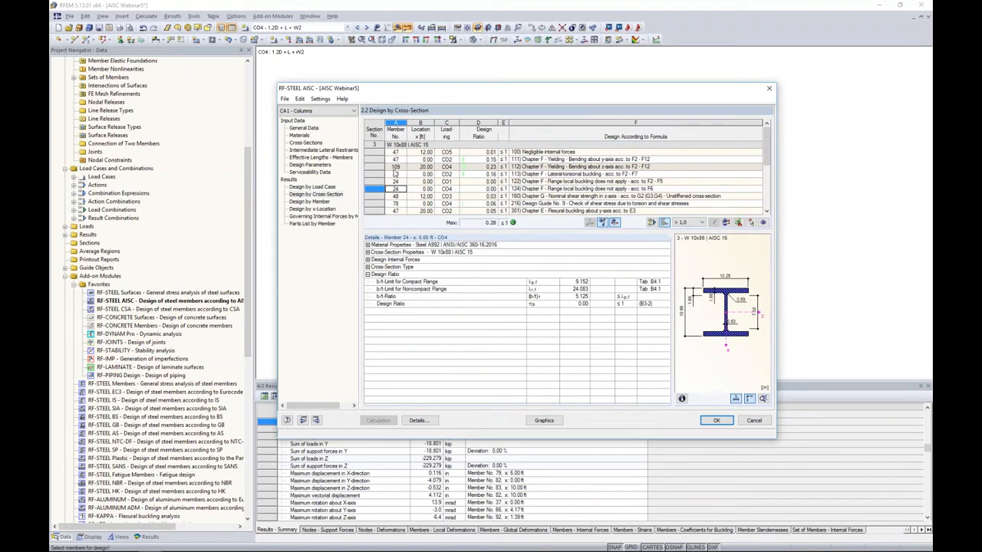
Step: Review the design results by member, checking each listed column and design location against its highlight in the frame model
left_click(311, 202)
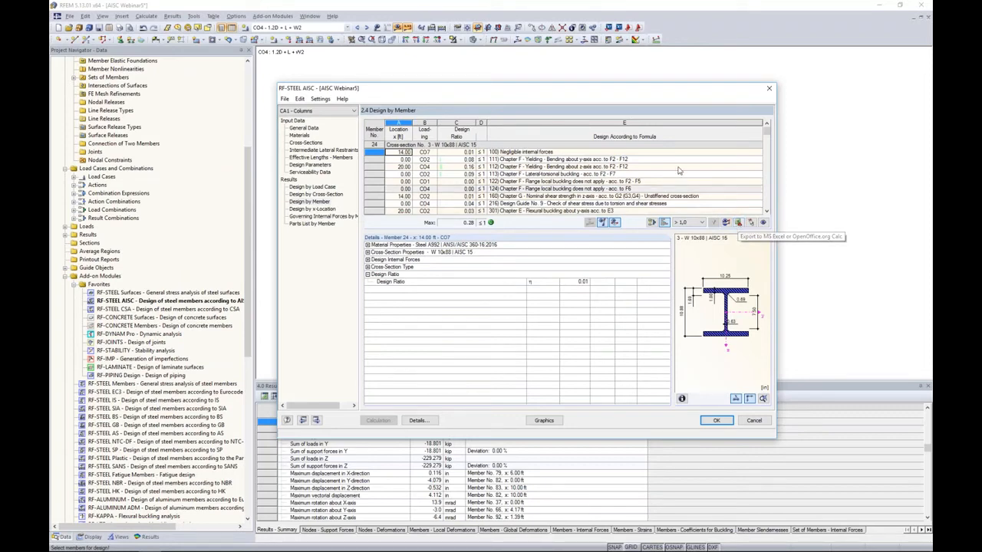
left_click_drag(636, 89, 624, 233)
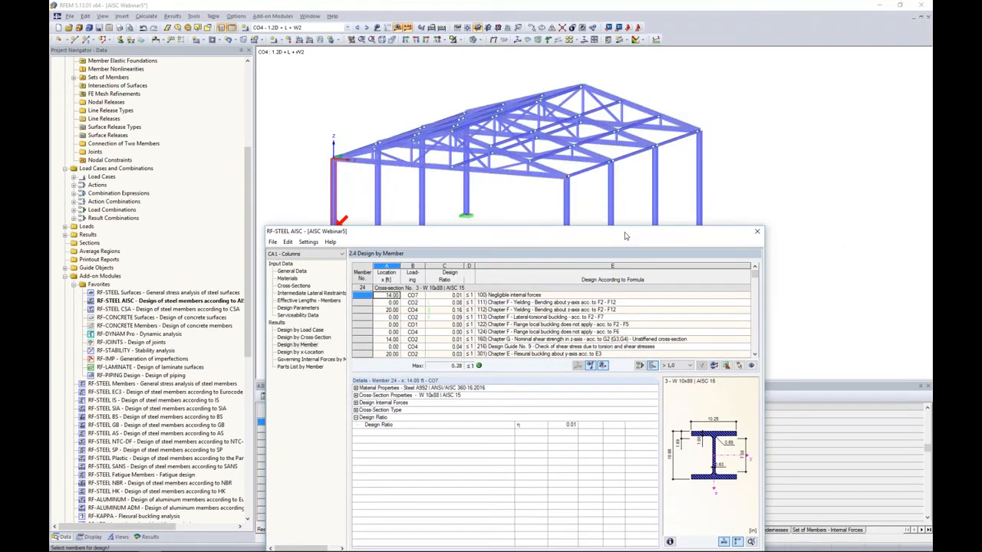
scroll(378, 344, "down", 1)
scroll(378, 348, "down", 5)
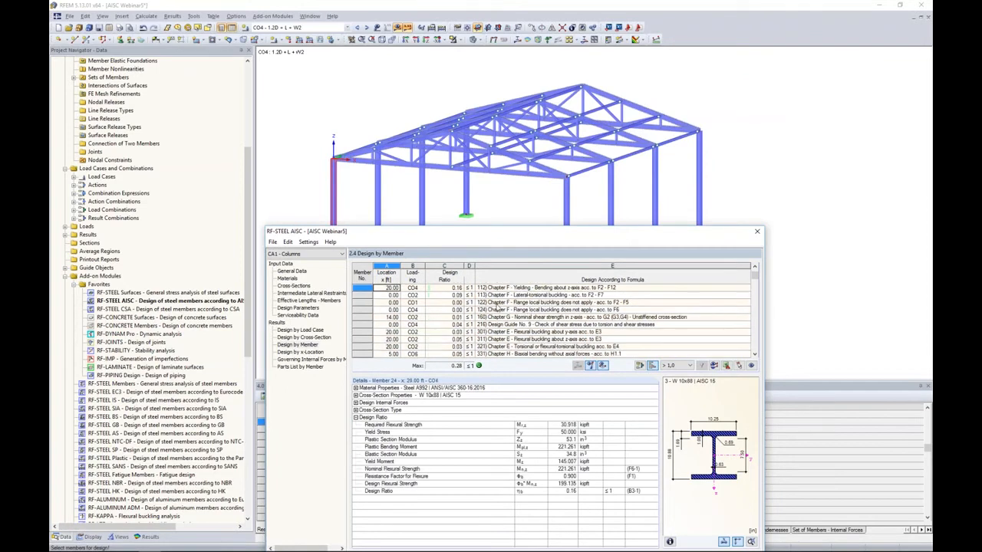
scroll(528, 296, "down", 5)
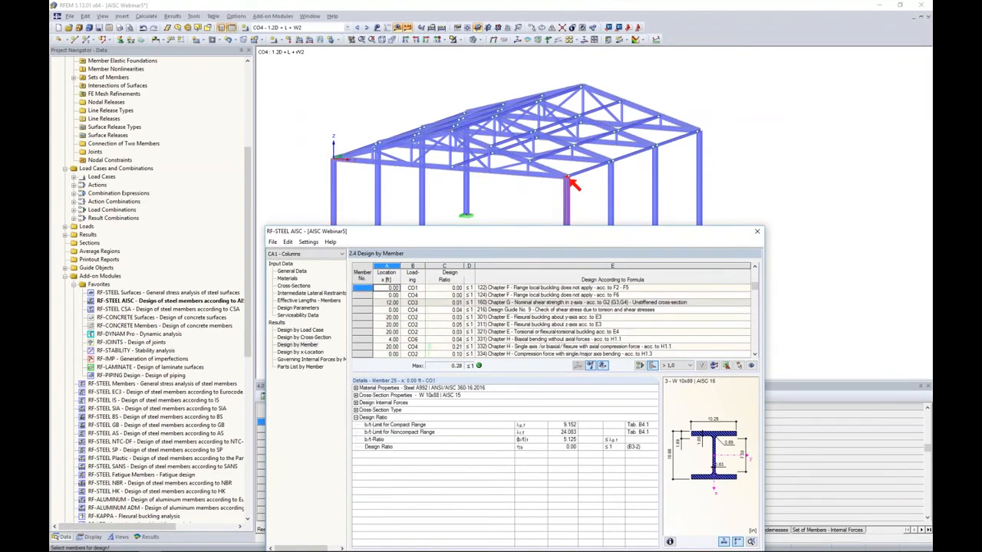
scroll(528, 296, "down", 10)
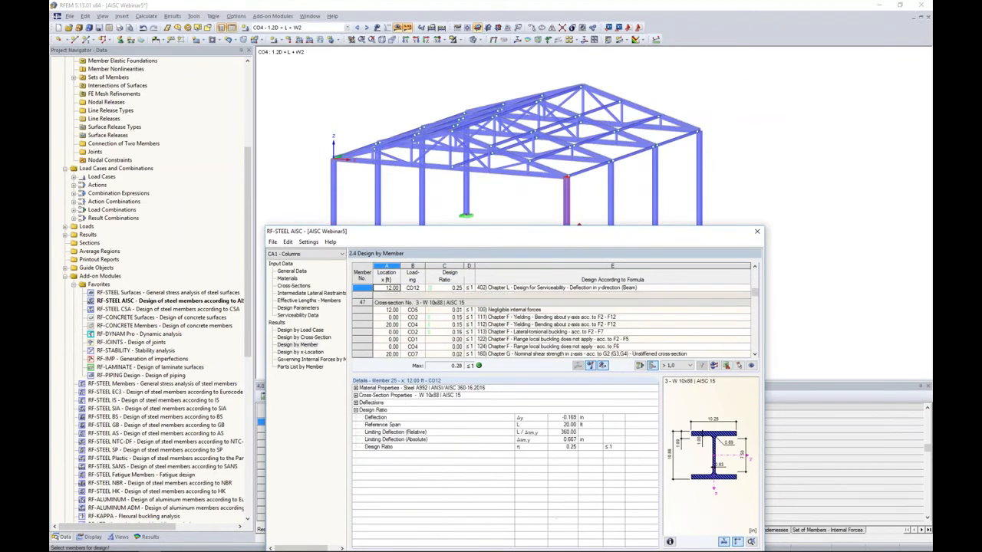
scroll(528, 315, "down", 5)
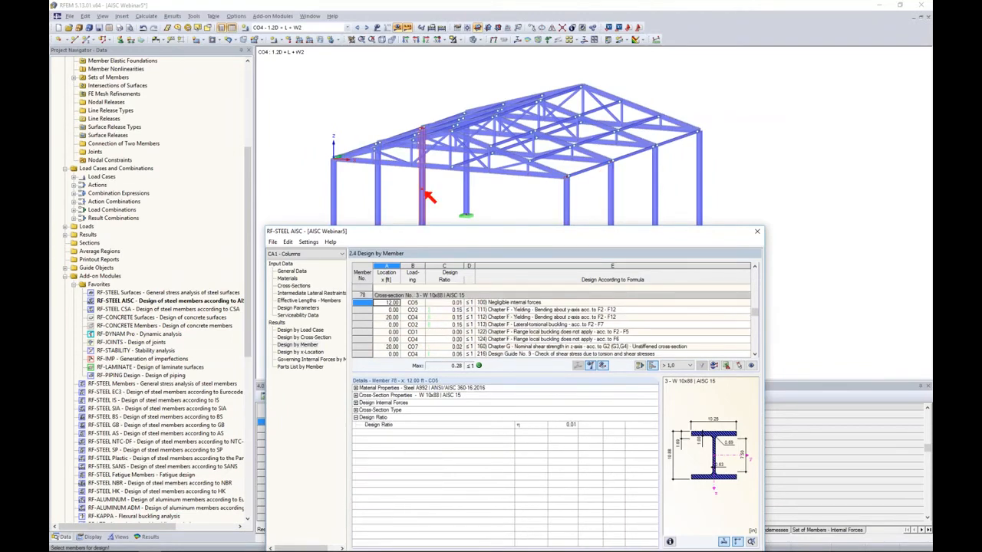
scroll(528, 296, "down", 5)
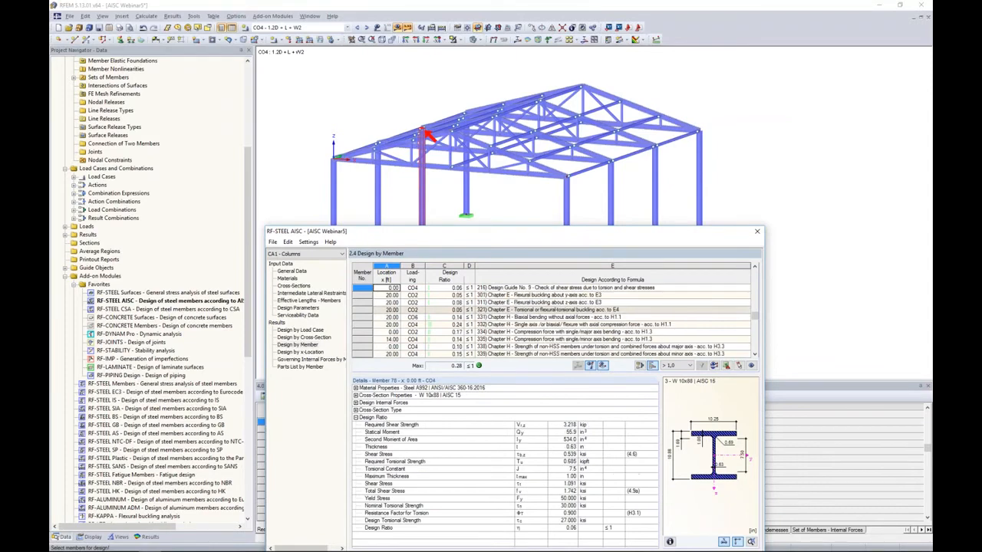
scroll(528, 307, "down", 3)
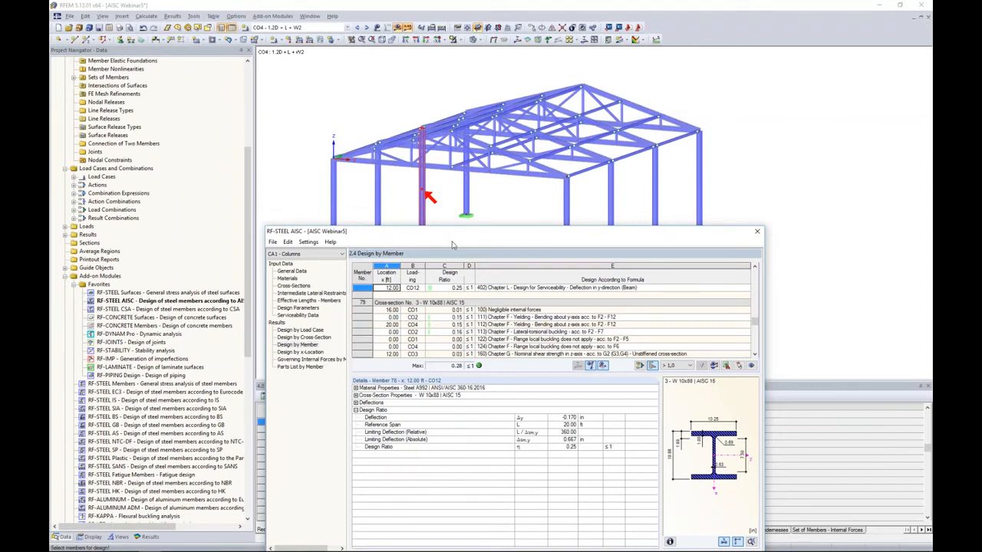
left_click_drag(468, 230, 477, 73)
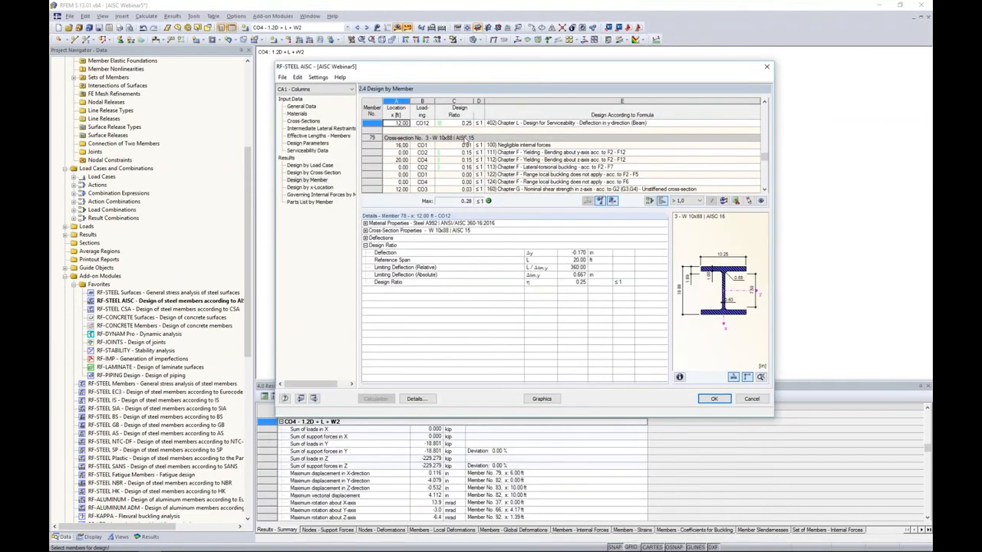
Step: Examine member 79's lateral-torsional buckling check, including its cross-section classification and design ratio details
scroll(495, 164, "down", 1)
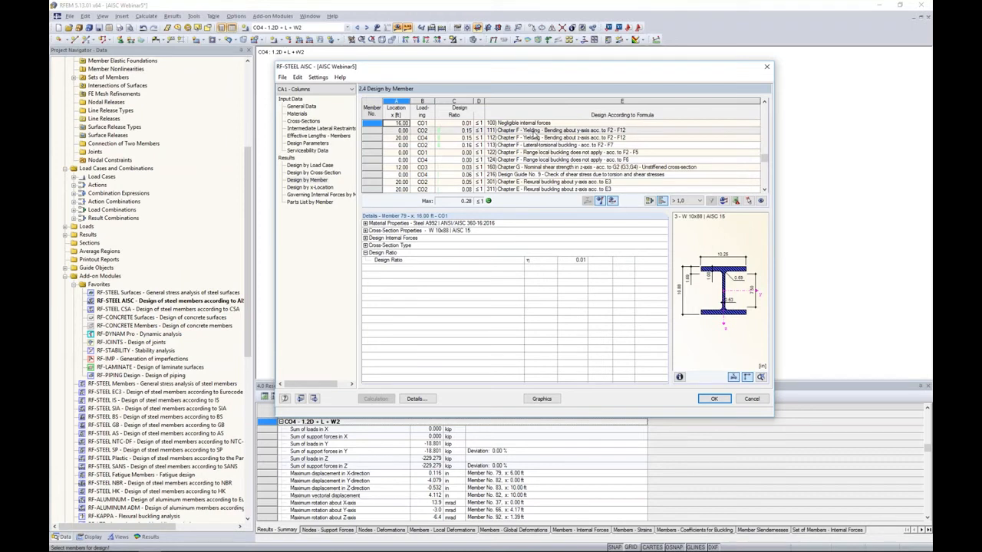
scroll(535, 136, "down", 3)
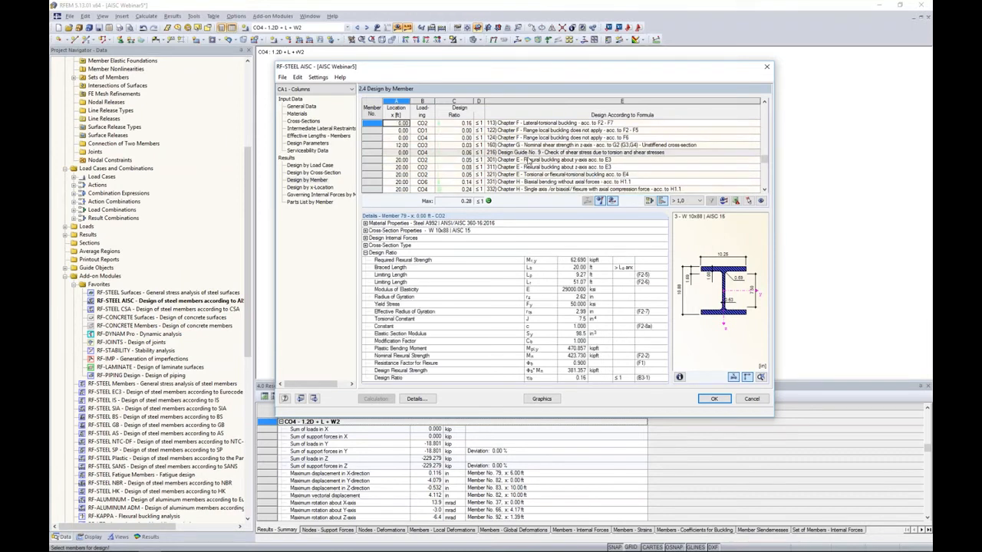
left_click(532, 124)
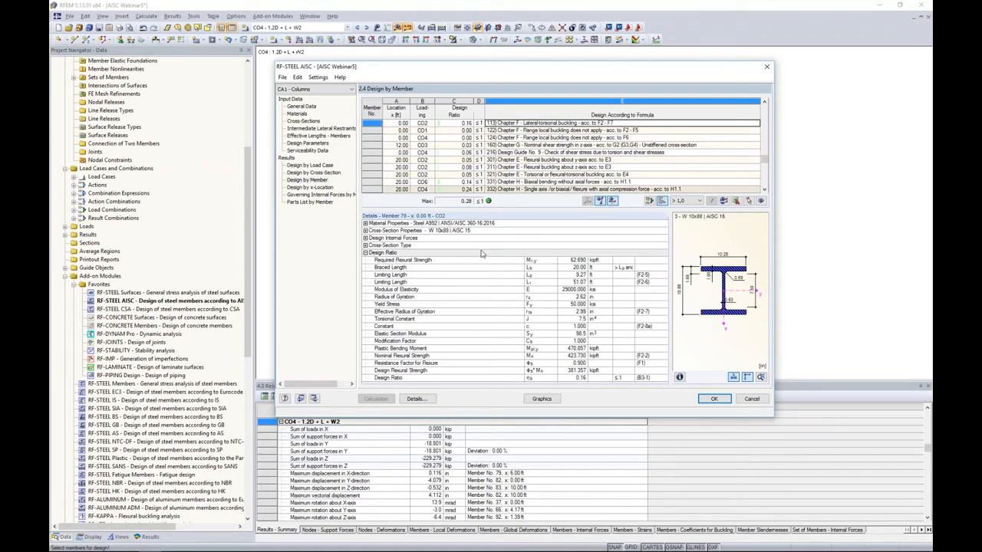
left_click(391, 246)
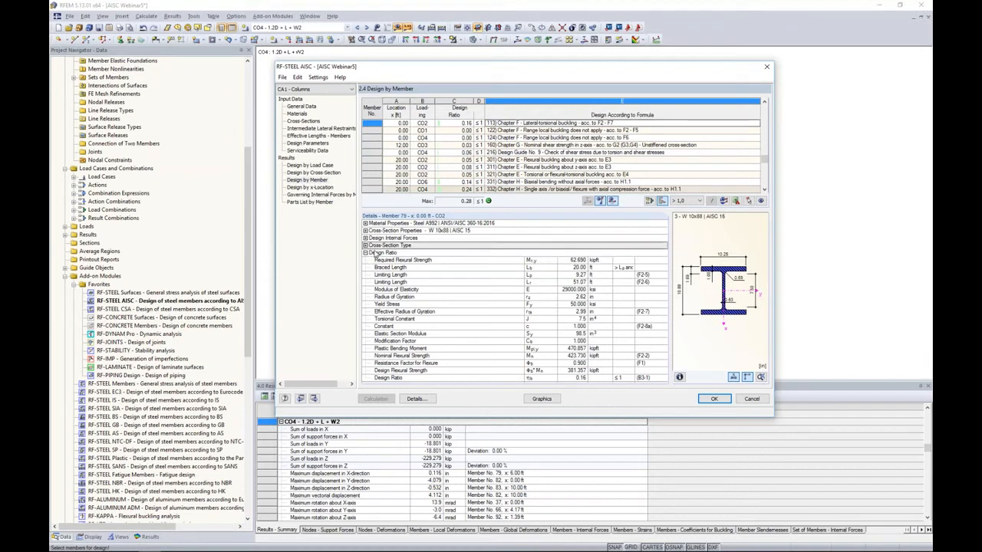
left_click(366, 245)
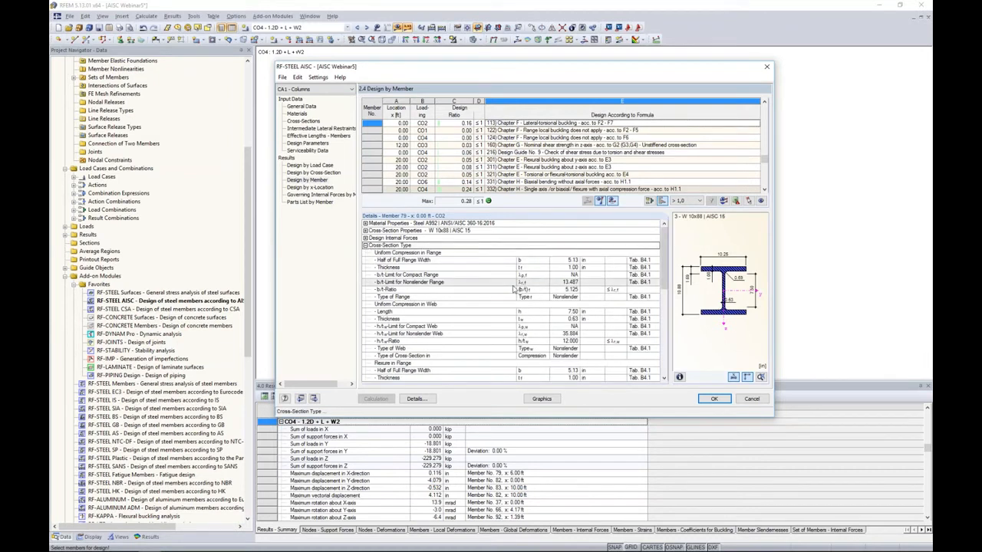
scroll(514, 290, "down", 8)
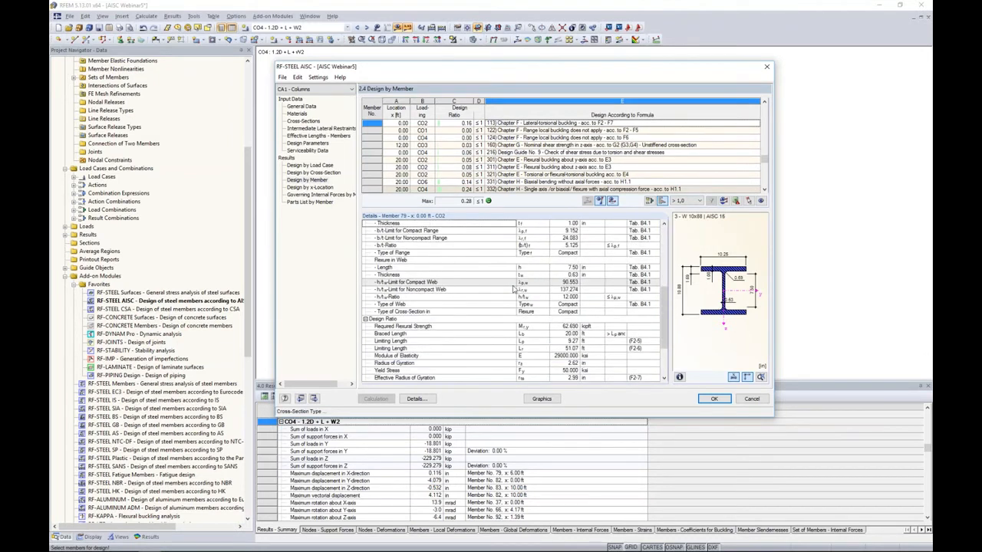
scroll(514, 289, "down", 6)
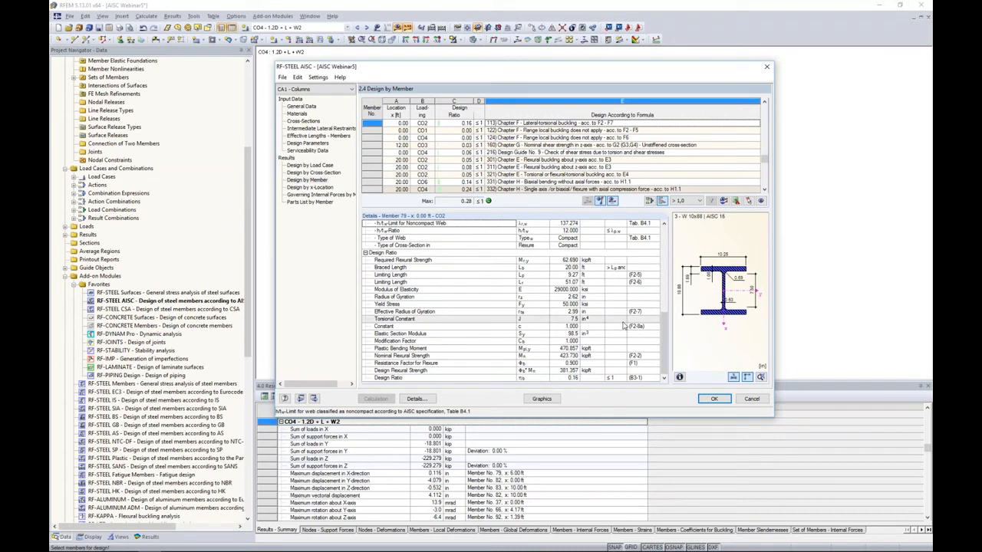
scroll(664, 339, "up", 5)
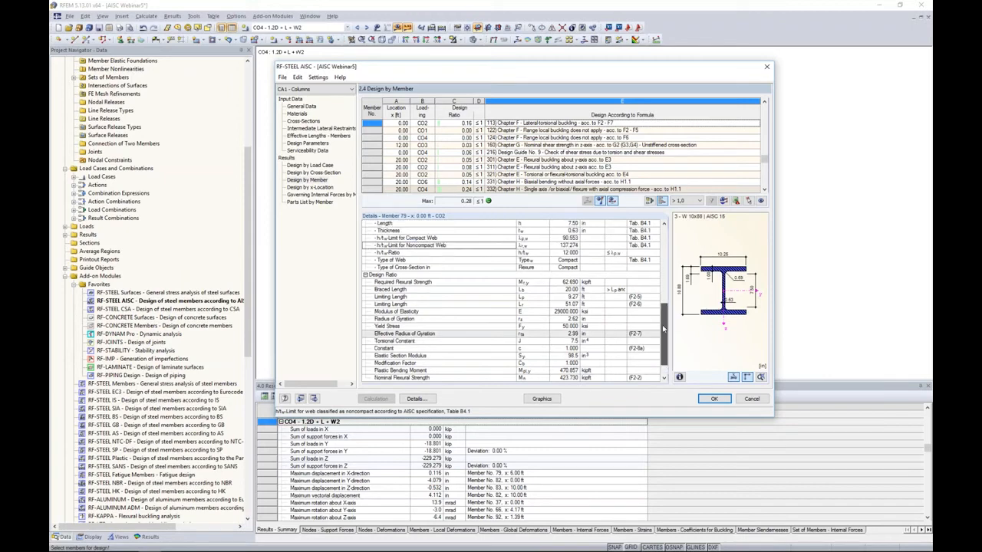
scroll(597, 154, "down", 3)
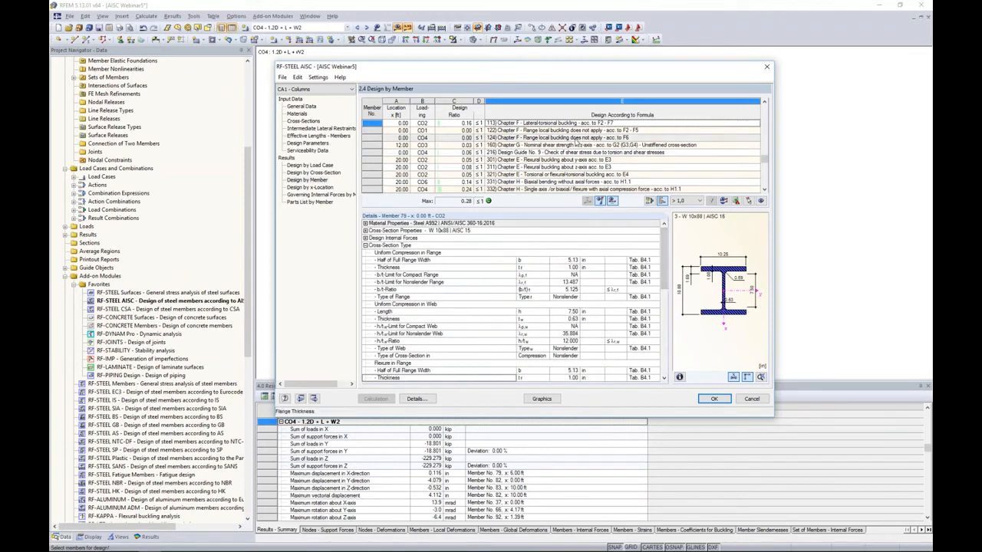
Step: Filter the results by member to Max and review the governing design checks of the columns, including member 109
scroll(596, 154, "down", 5)
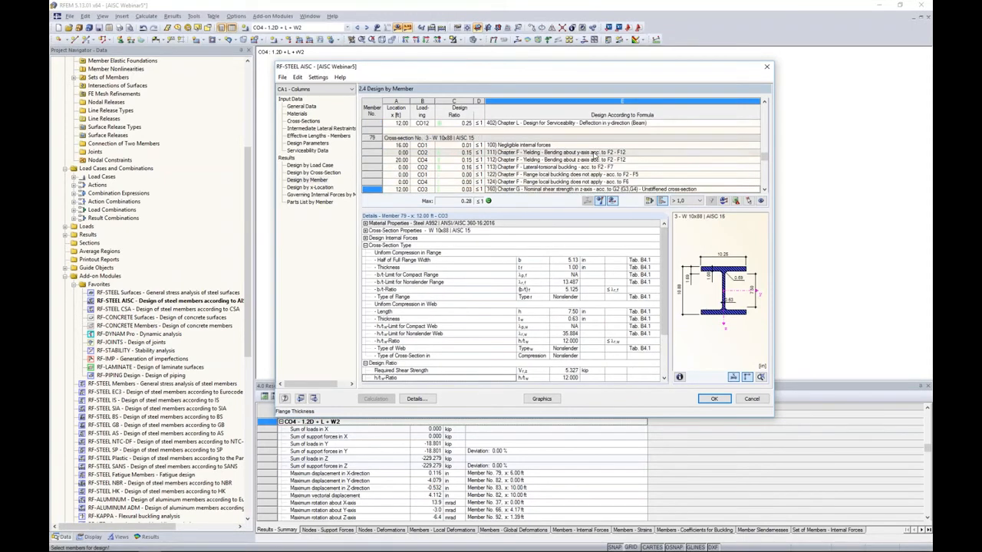
scroll(596, 156, "down", 4)
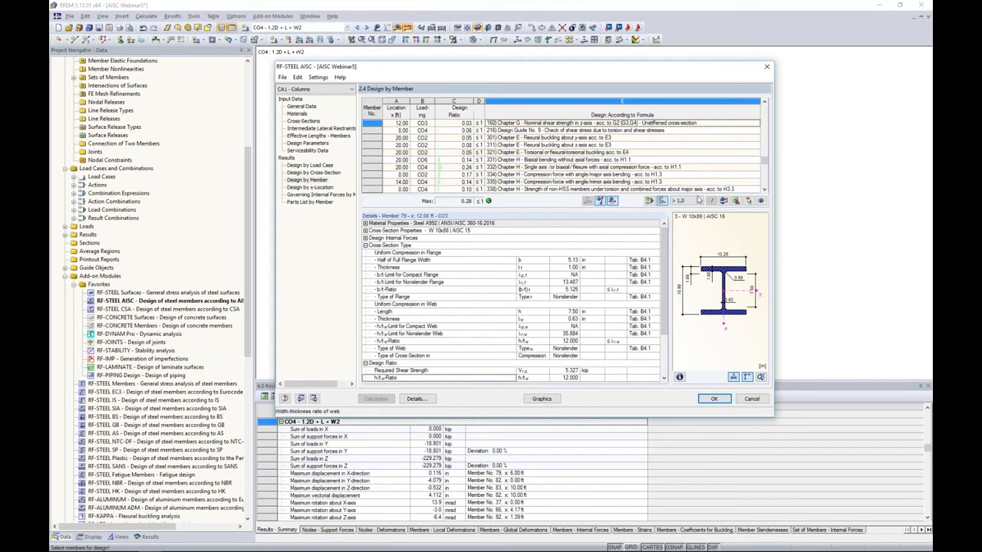
left_click(699, 201)
left_click(676, 215)
left_click(712, 201)
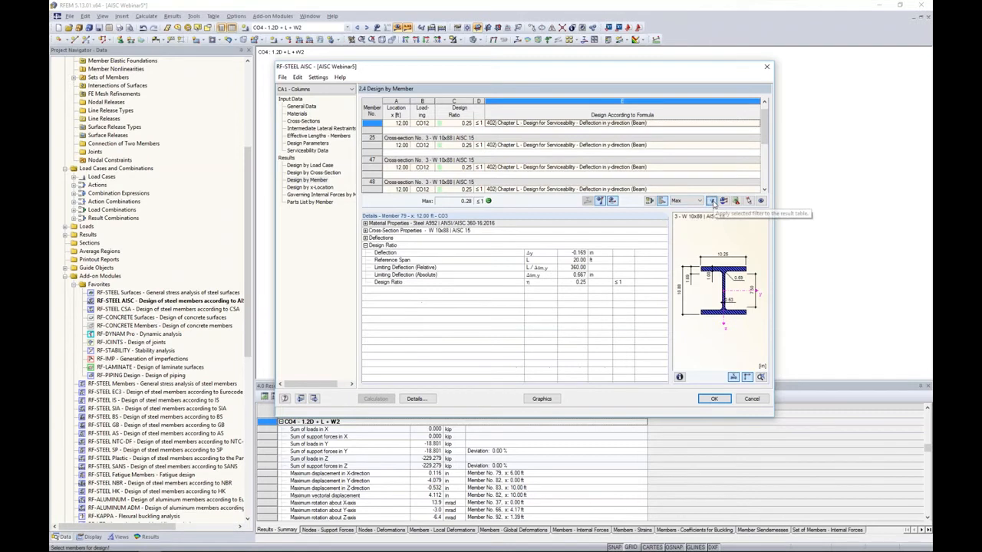
scroll(585, 151, "down", 3)
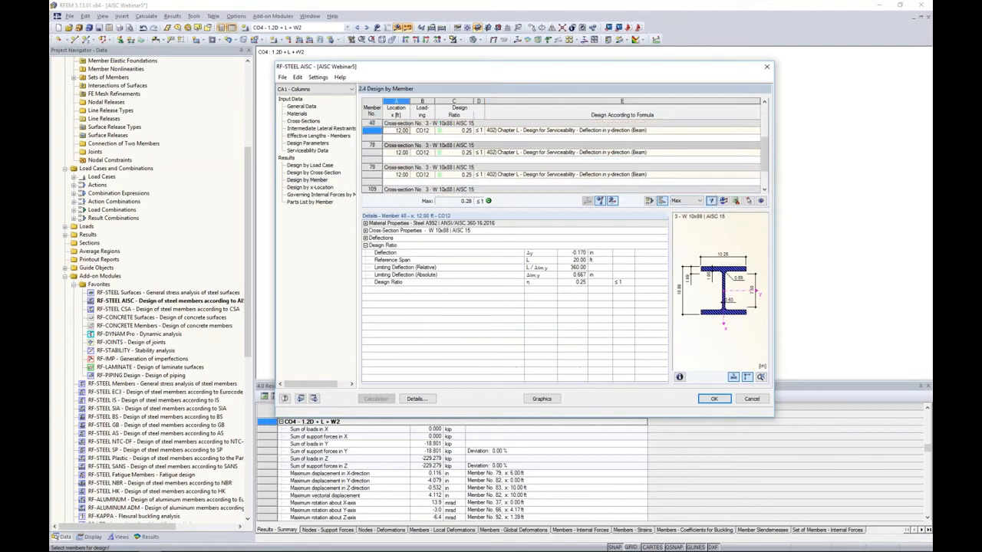
scroll(583, 151, "up", 1)
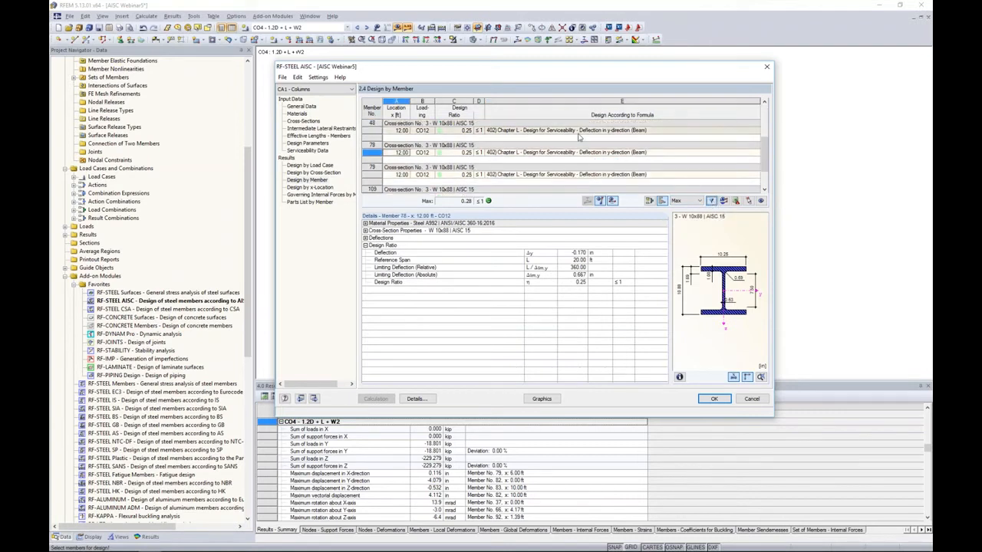
scroll(573, 153, "down", 1)
left_click(571, 153)
left_click(564, 175)
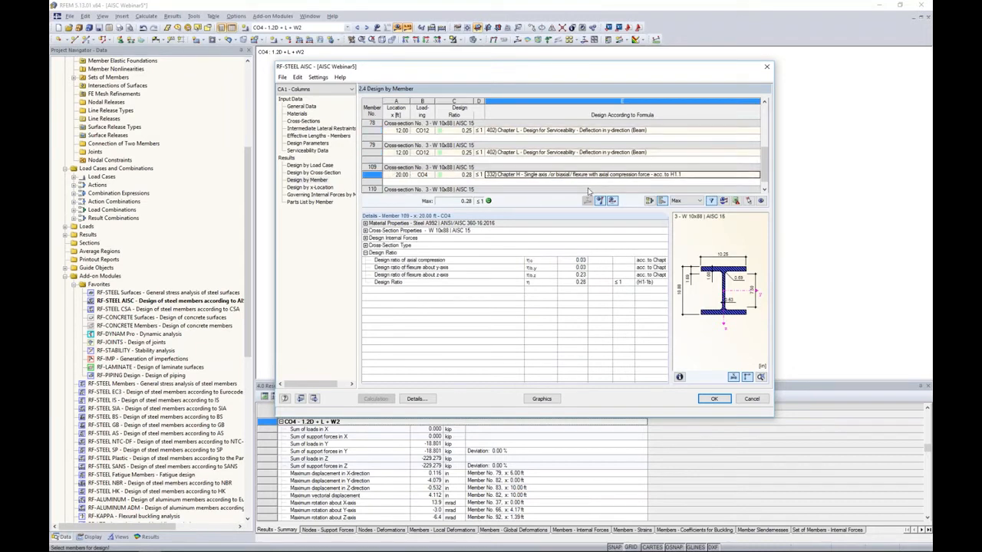
Step: Reset the member results filter to > 1,0 with all checks listed, and review the parts list by member
left_click(685, 200)
left_click(681, 212)
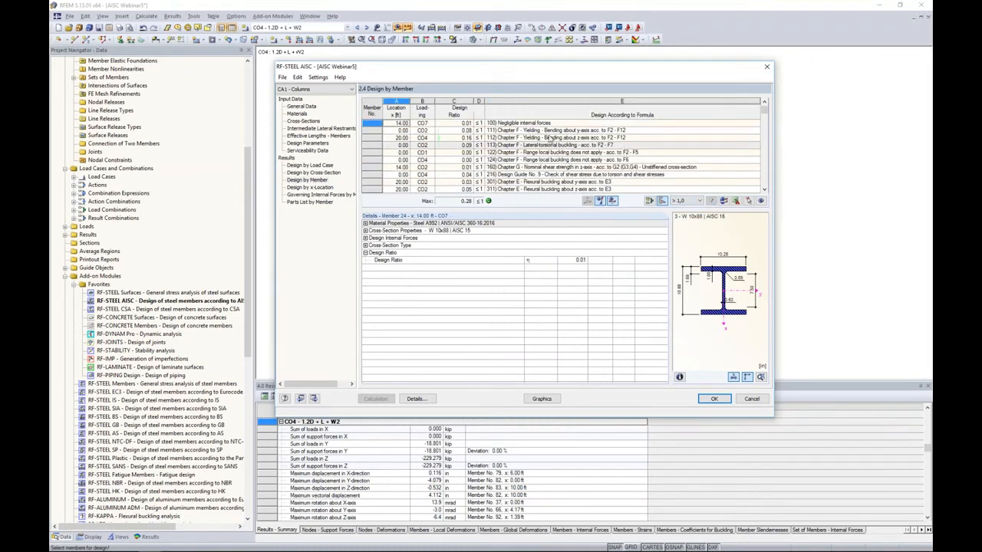
left_click(327, 203)
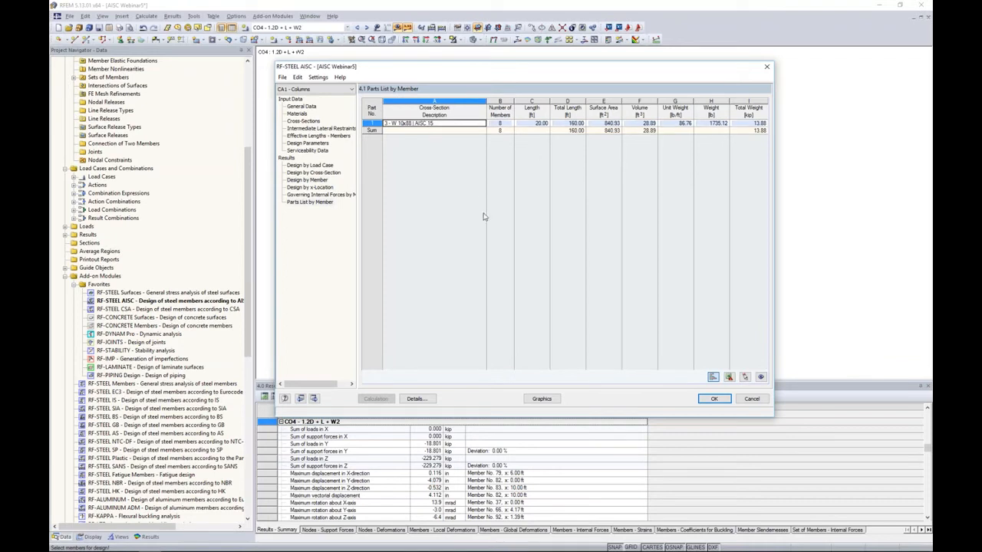
Step: Display the RF-STEEL AISC CA1 - Columns design ratios graphically on the frame model
left_click(542, 399)
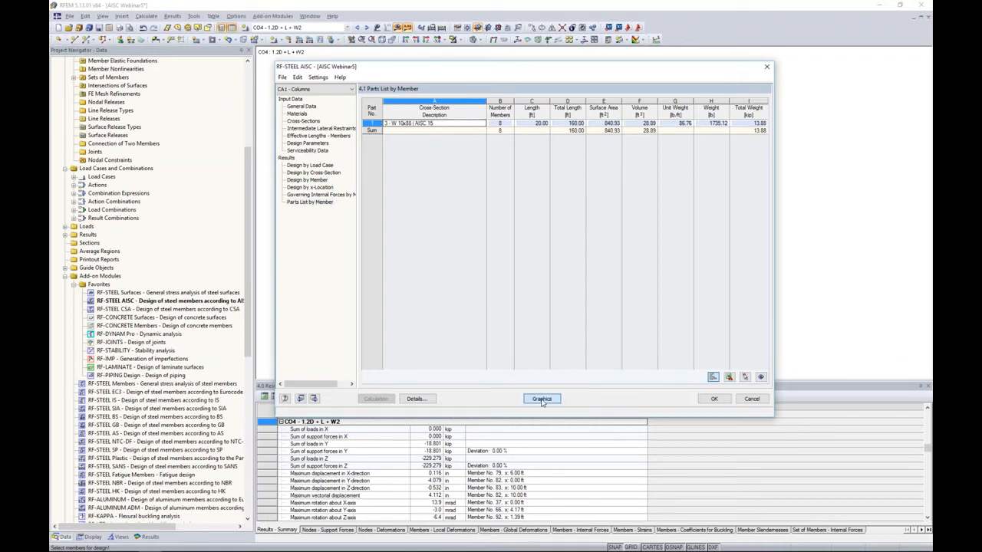
middle_click_drag(502, 246, 466, 228, "ctrl")
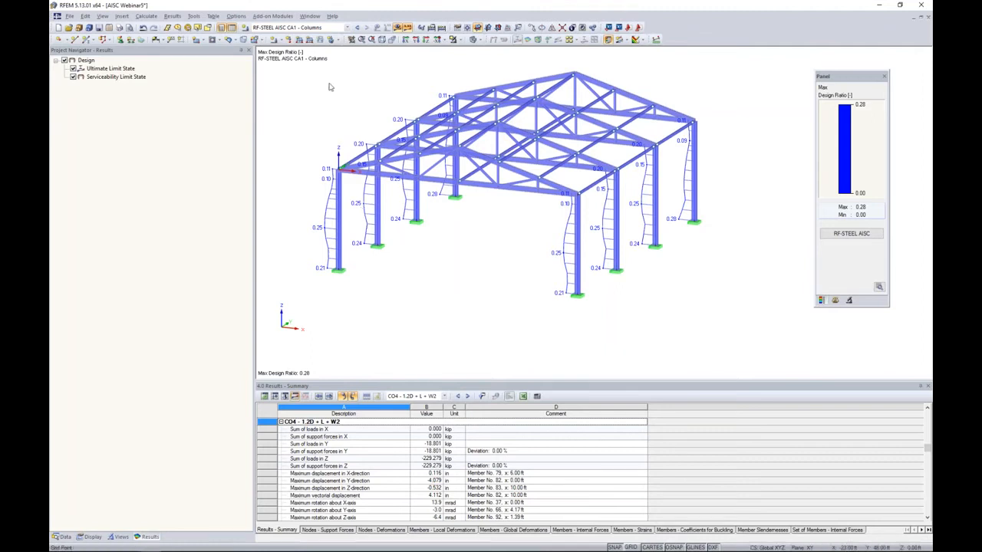
left_click(348, 28)
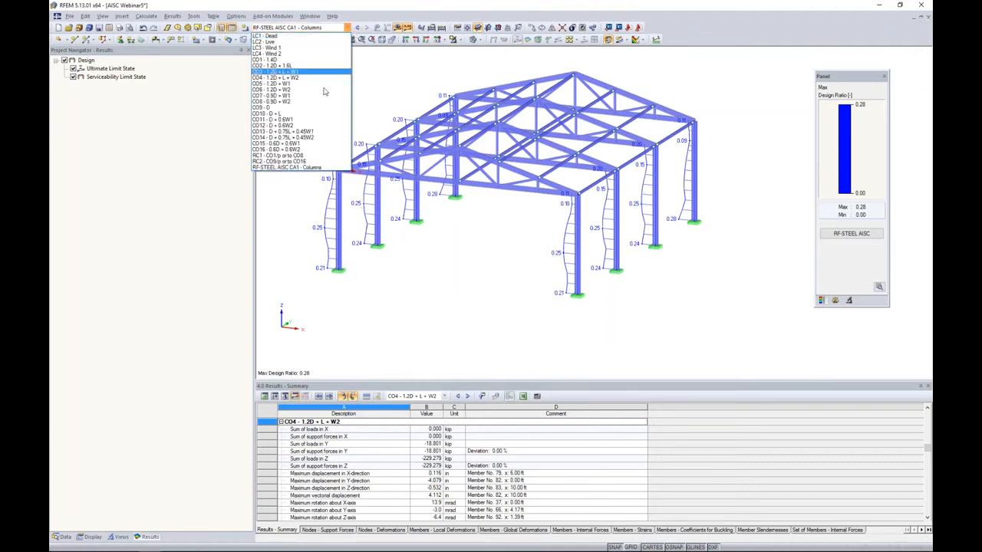
left_click(290, 168)
Step: Hide the serviceability limit state results, inspect the ultimate limit state ratios along the columns, and switch serviceability back on
left_click(73, 78)
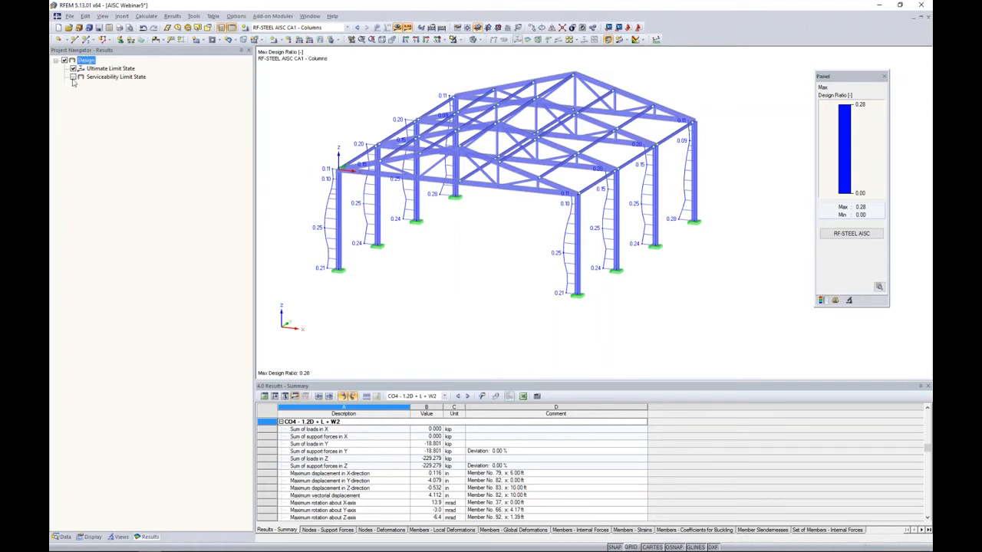
middle_click_drag(535, 307, 547, 281, "ctrl")
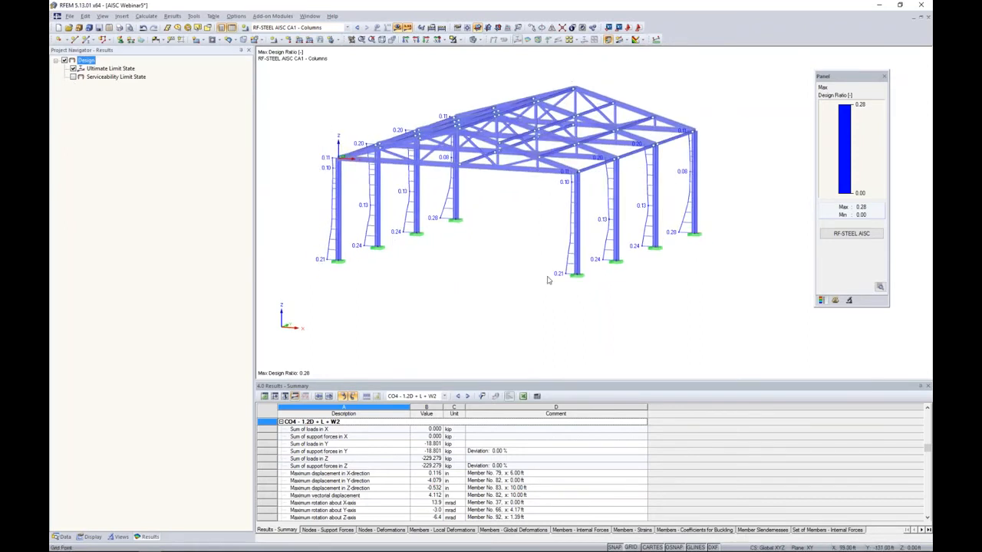
mouse_move(486, 259)
middle_mouse_down("ctrl")
mouse_move(570, 256)
mouse_move(473, 258)
mouse_move(480, 252)
middle_mouse_up("ctrl")
left_click(72, 77)
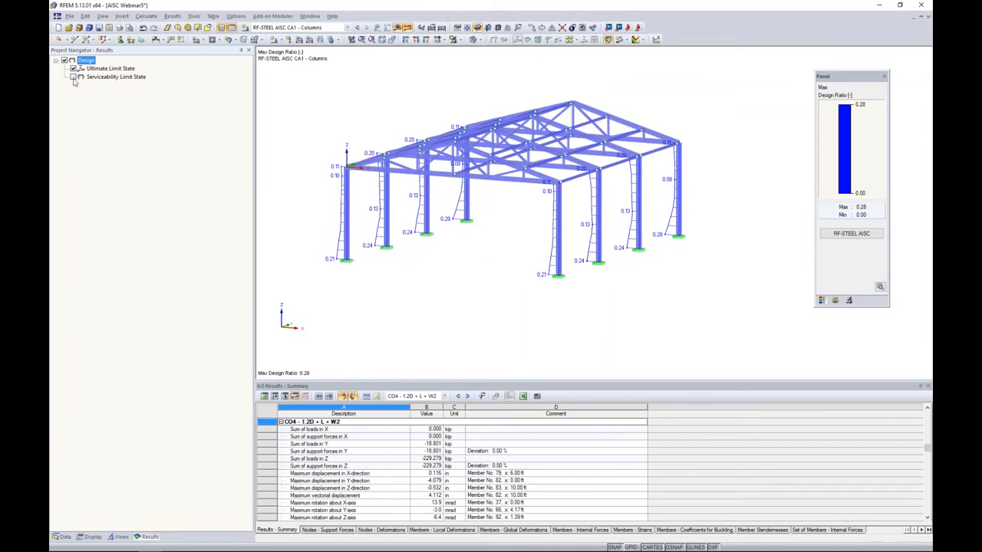
Step: Display only the serviceability limit state ratios on the columns, and reopen the RF-STEEL AISC design case
left_click(73, 68)
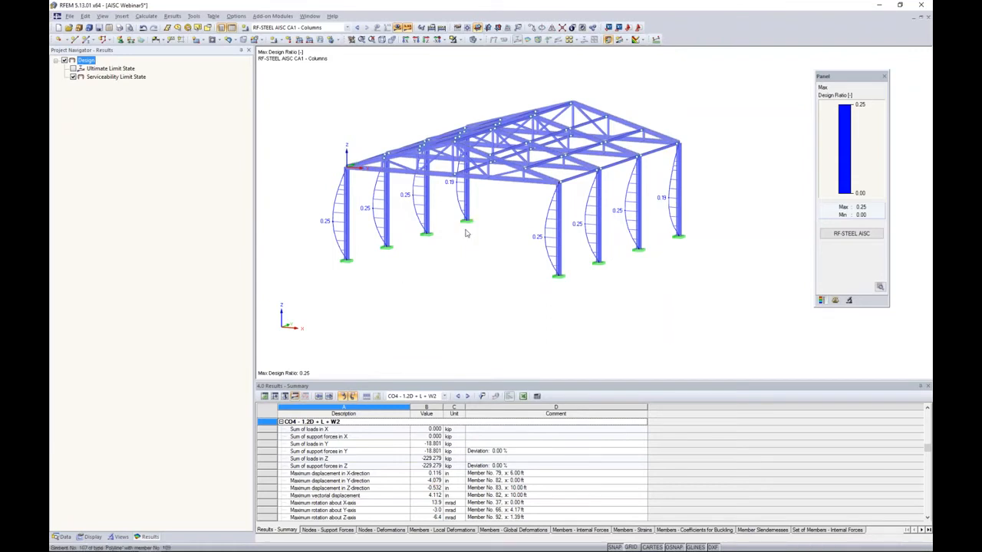
left_click(848, 235)
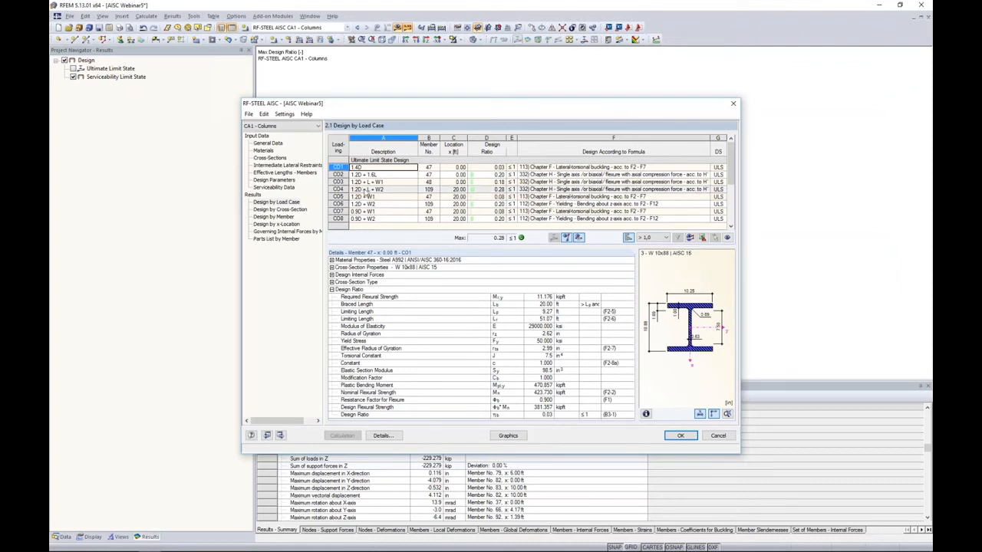
Step: Optimize the W 10x88 column cross-section from the USA favorites and recalculate the column design case
left_click(277, 158)
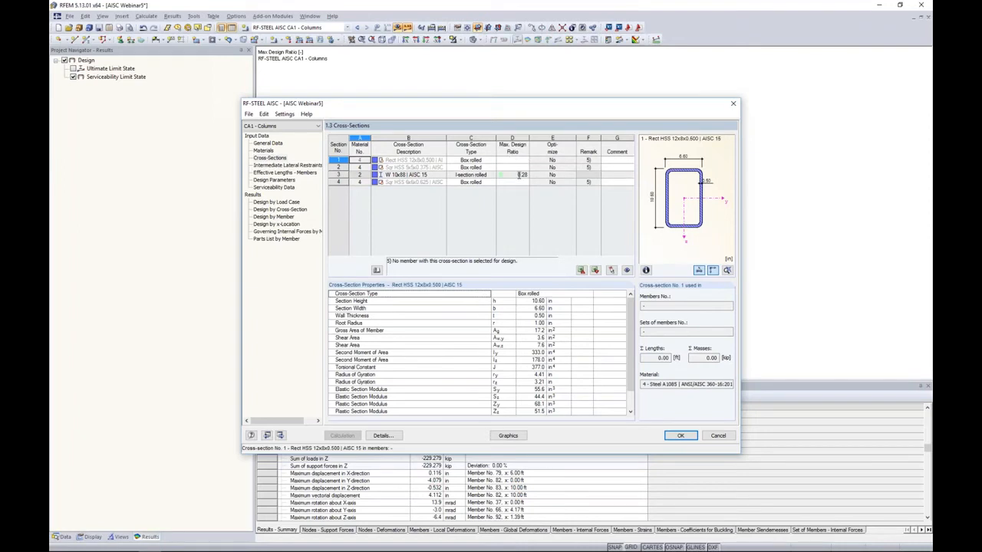
left_click(520, 175)
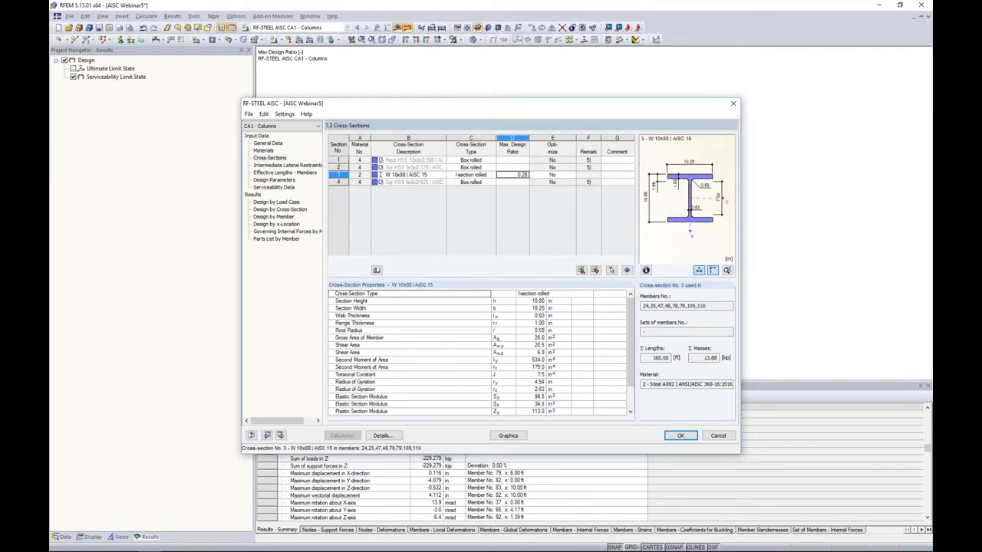
left_click(573, 175)
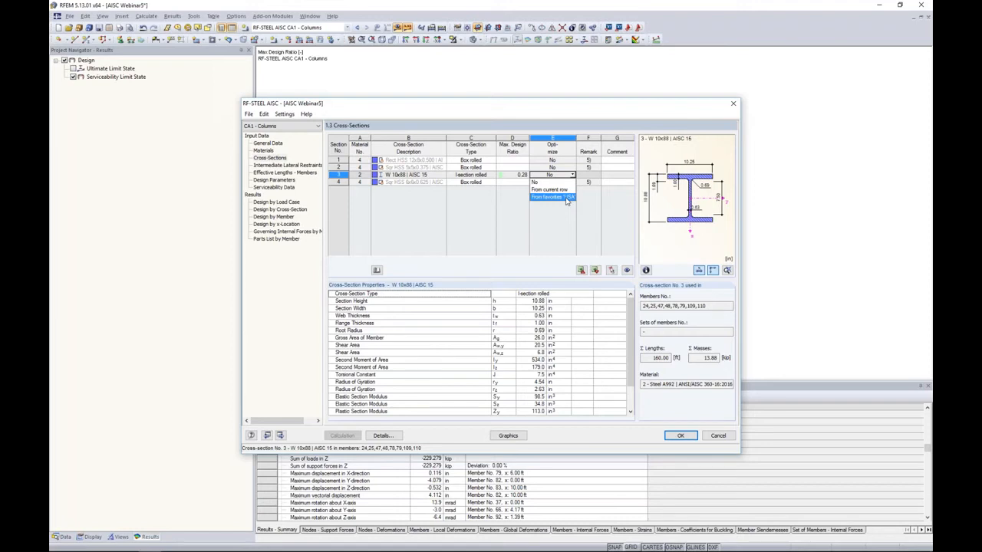
left_click(565, 198)
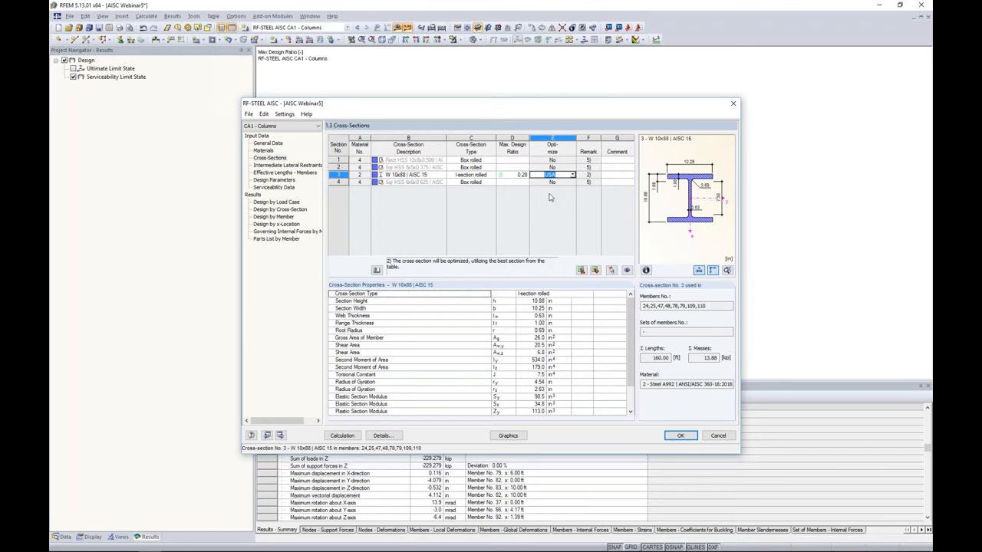
left_click(354, 435)
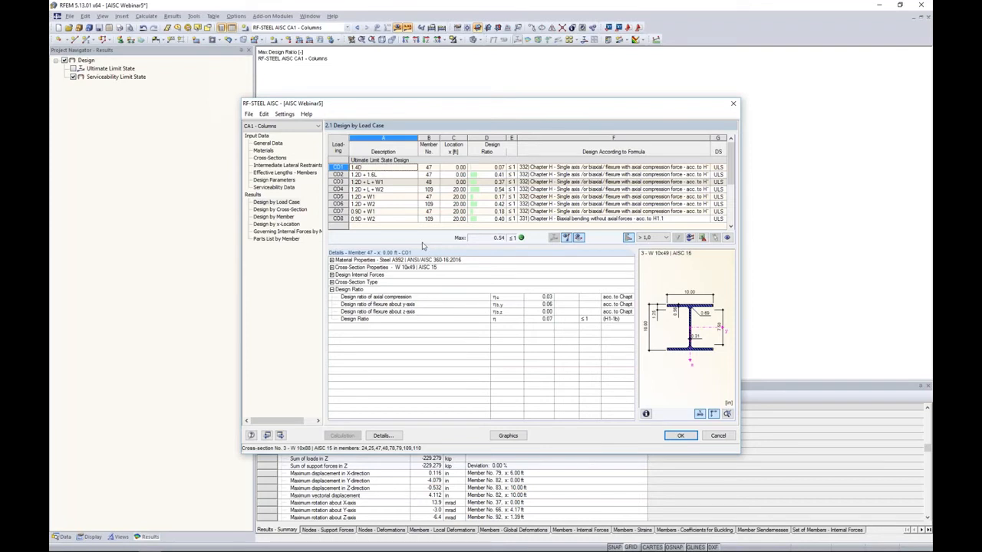
Step: Try to export the optimized W 10x49 column cross-section to RFEM
left_click(269, 158)
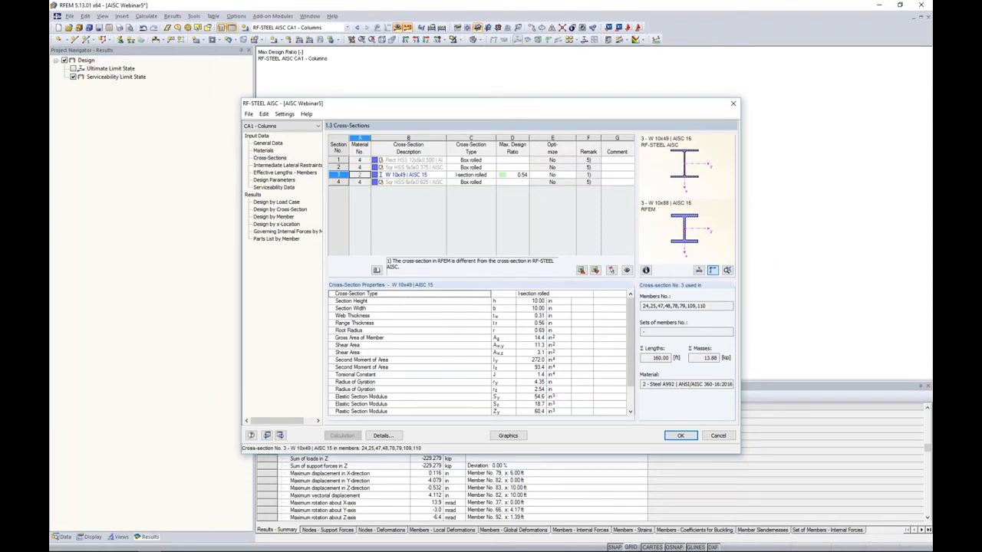
left_click(396, 175)
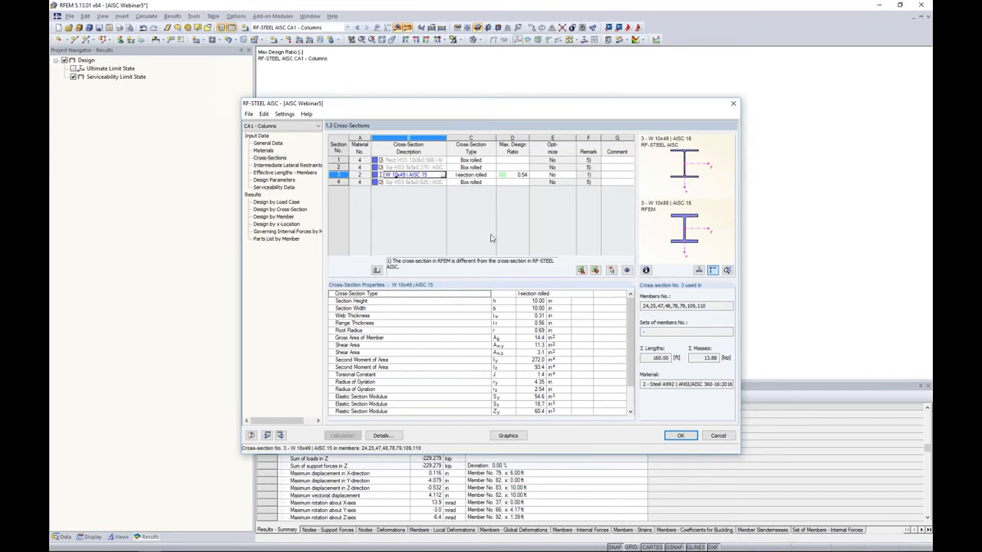
right_click(431, 175)
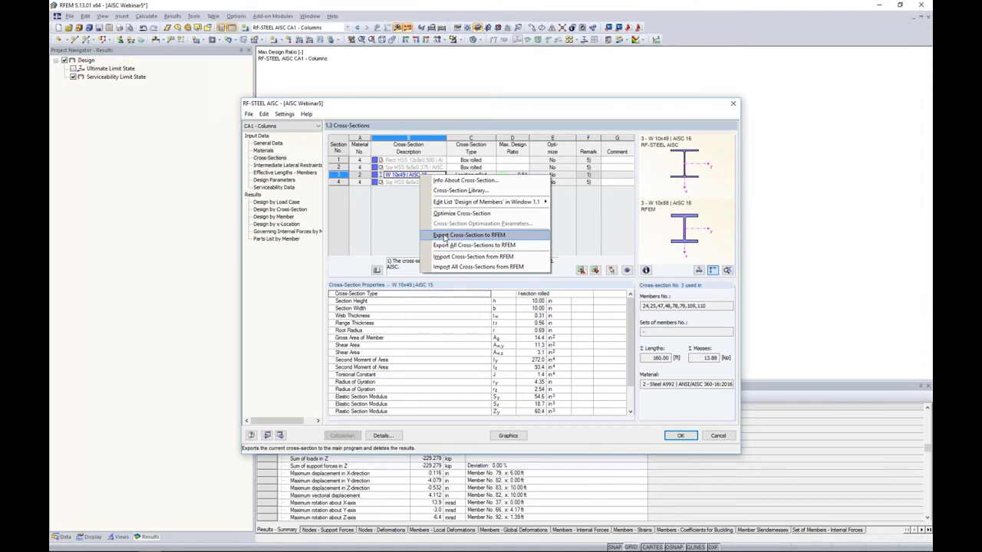
left_click(443, 235)
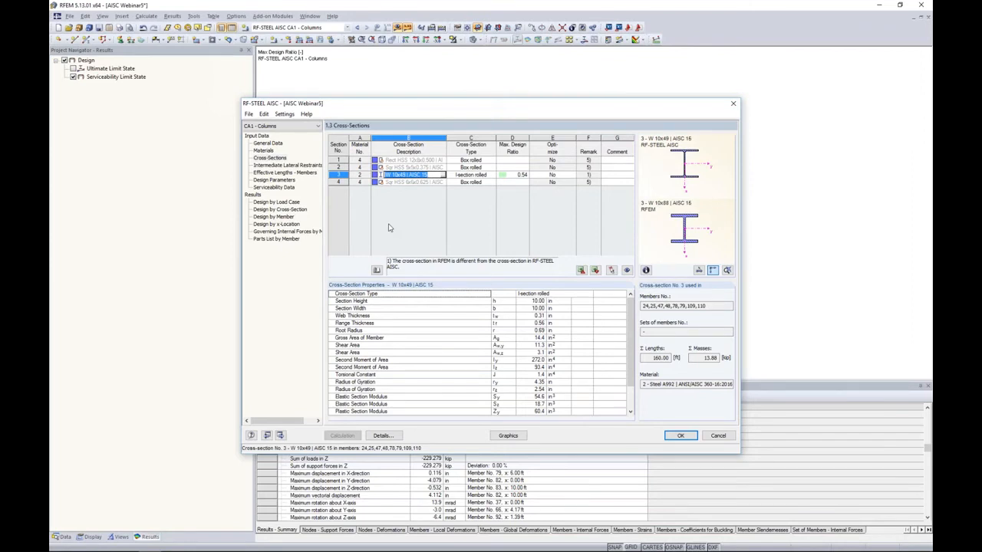
Step: Import the column cross-section no. 3 from RFEM back into the design case, accepting deletion of the results
left_click(418, 175)
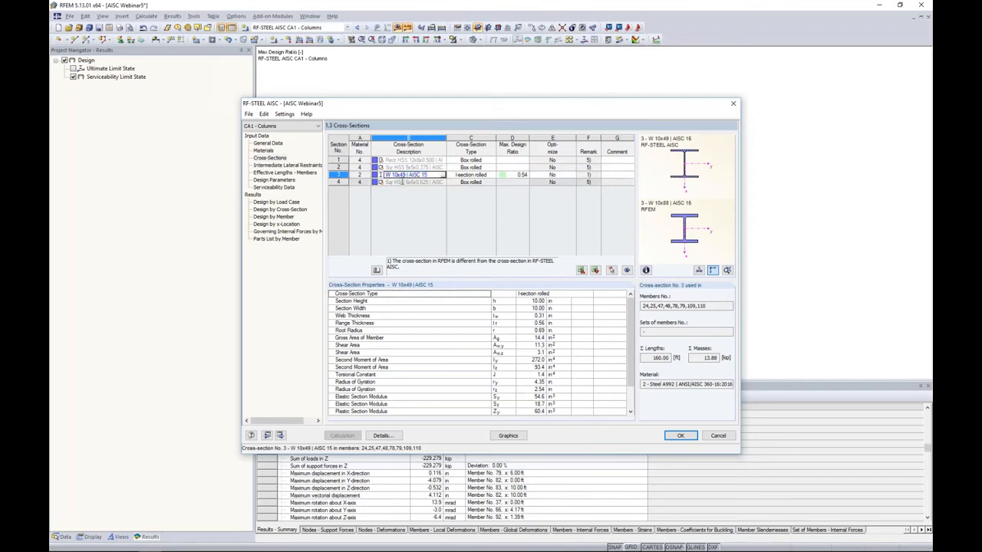
right_click(429, 176)
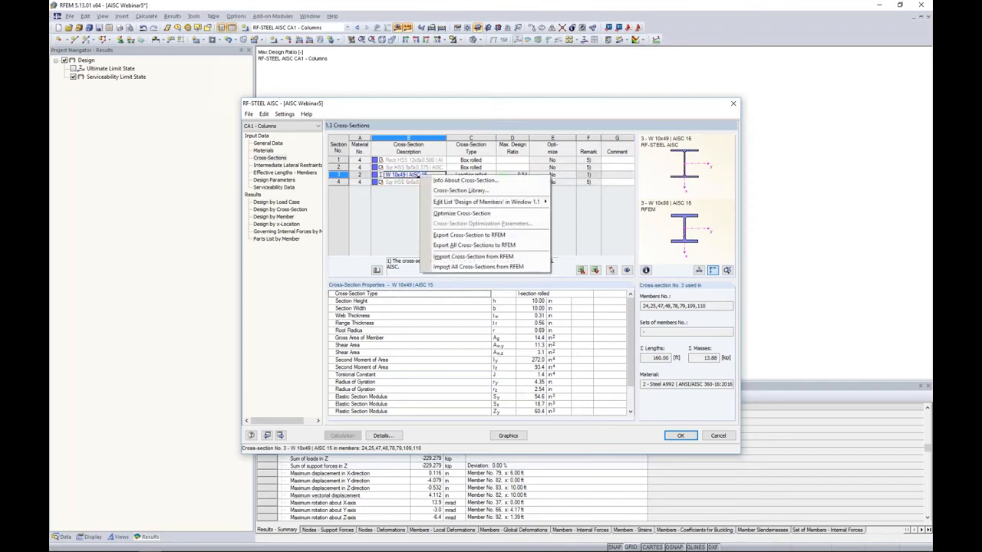
left_click(460, 256)
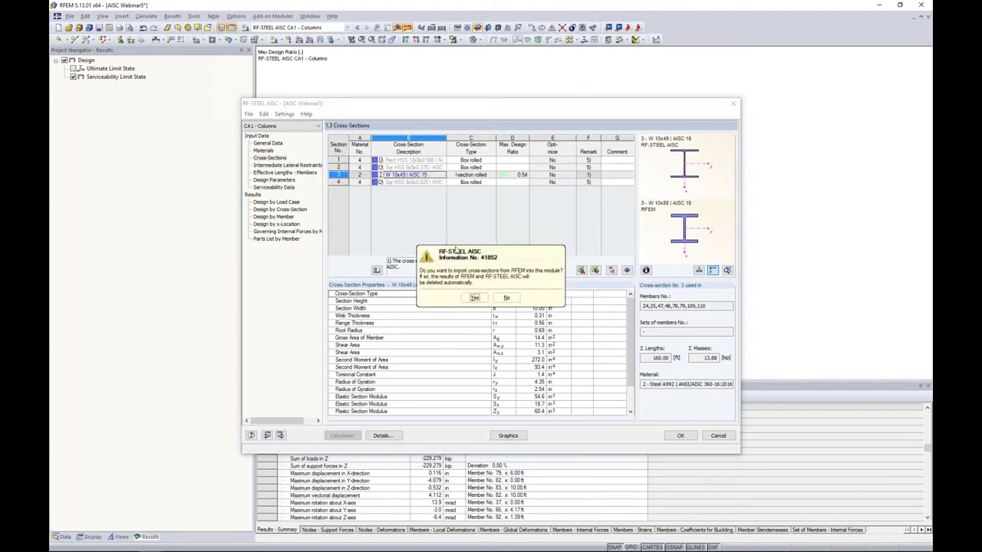
left_click(474, 298)
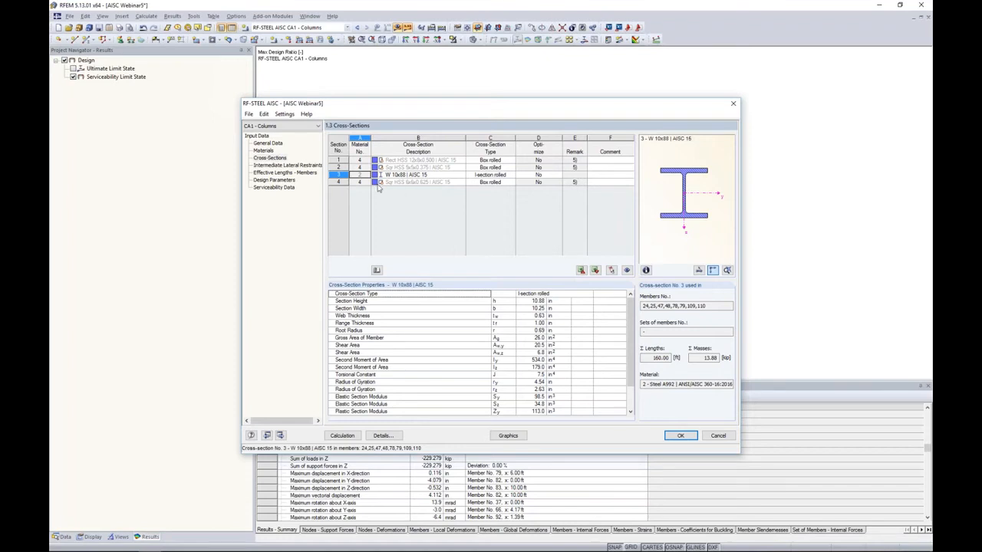
Step: Create a new RF-STEEL AISC case no. 2 described as Bottom Chord, saving the changes to CA1
left_click(248, 114)
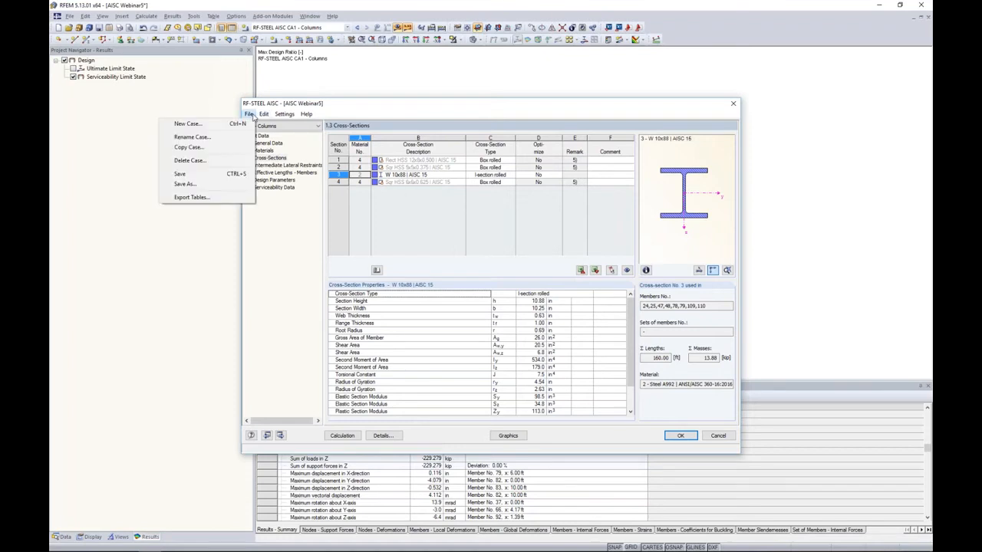
left_click(243, 125)
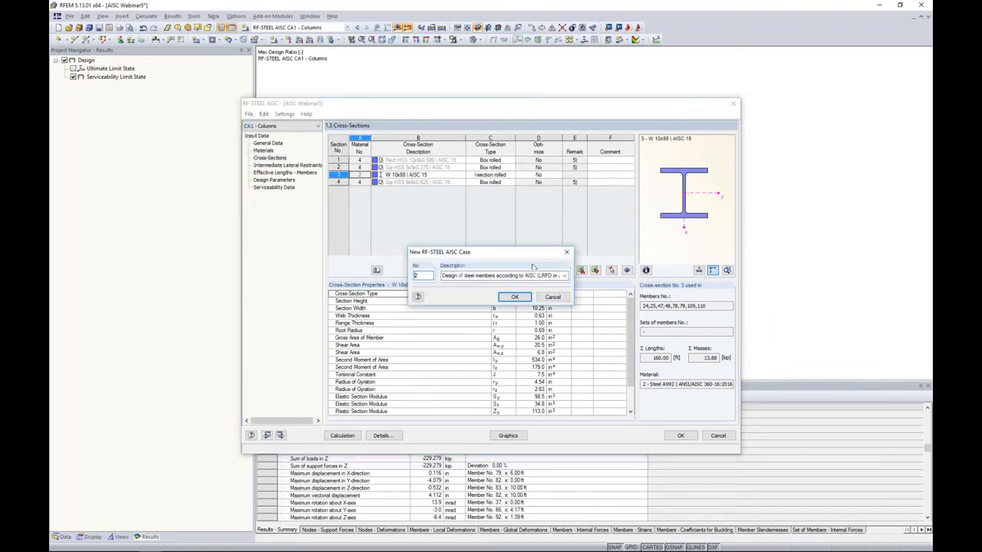
left_click(461, 277)
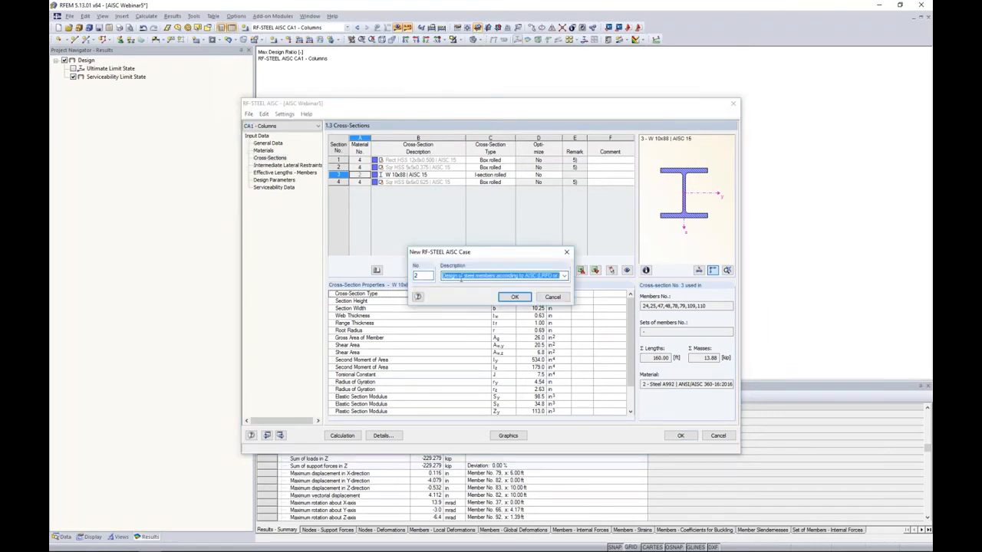
type("Bottom Chord")
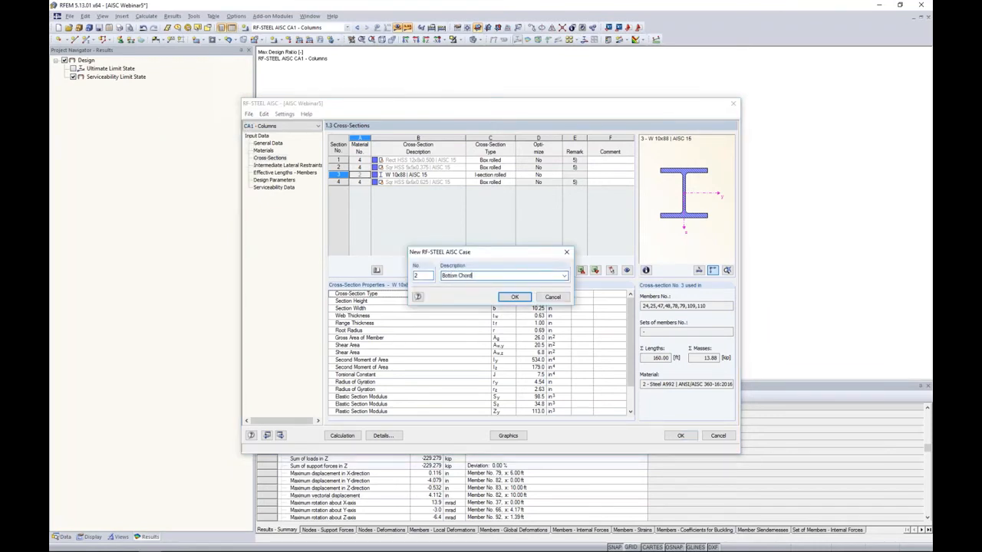
left_click(515, 297)
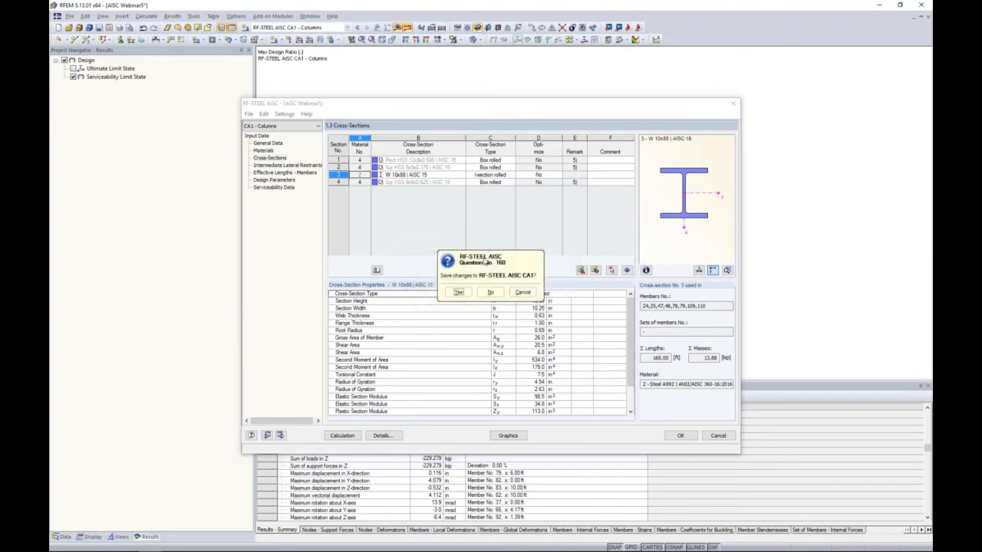
left_click(458, 292)
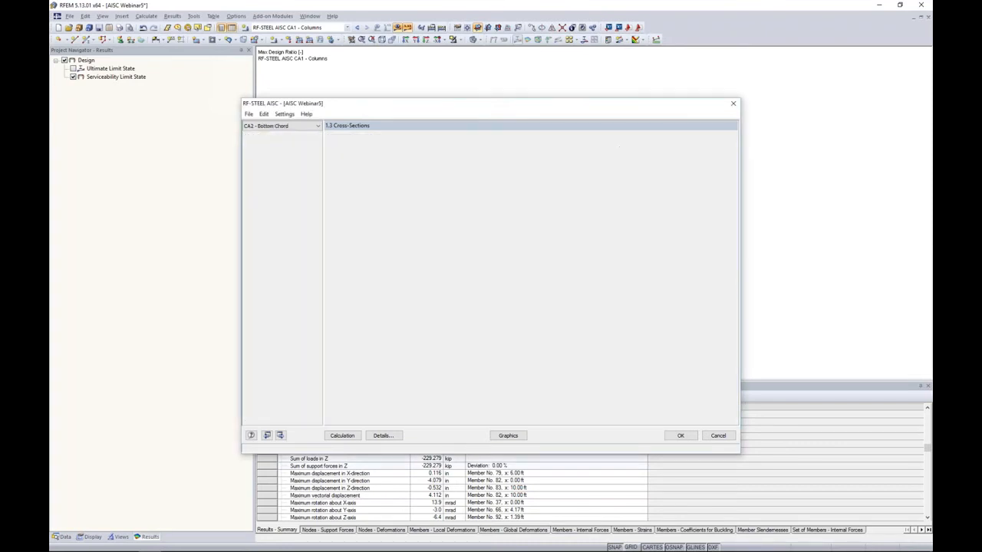
Step: Assign the six bottom chord members 30-35 of the second truss to the Bottom Chord case for design
left_click(304, 127)
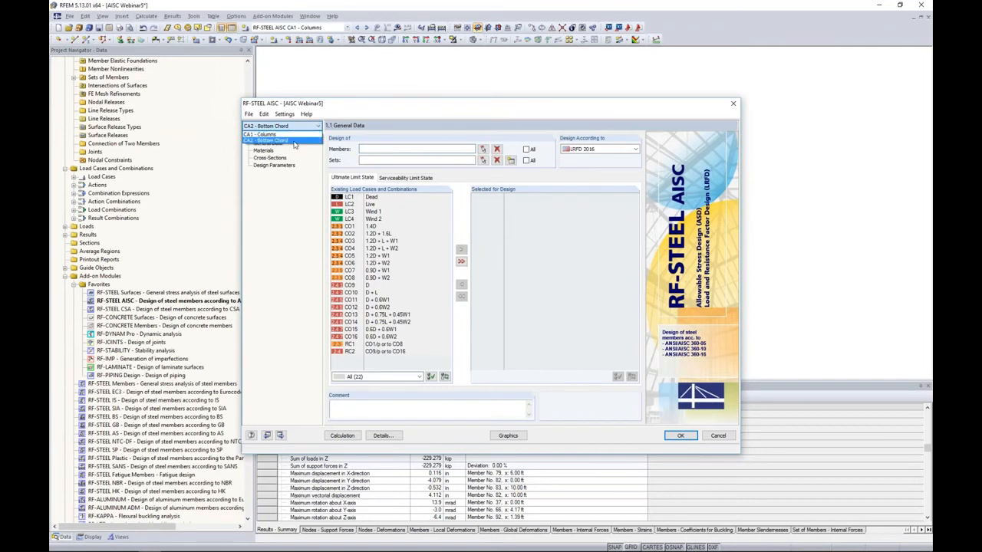
left_click(290, 202)
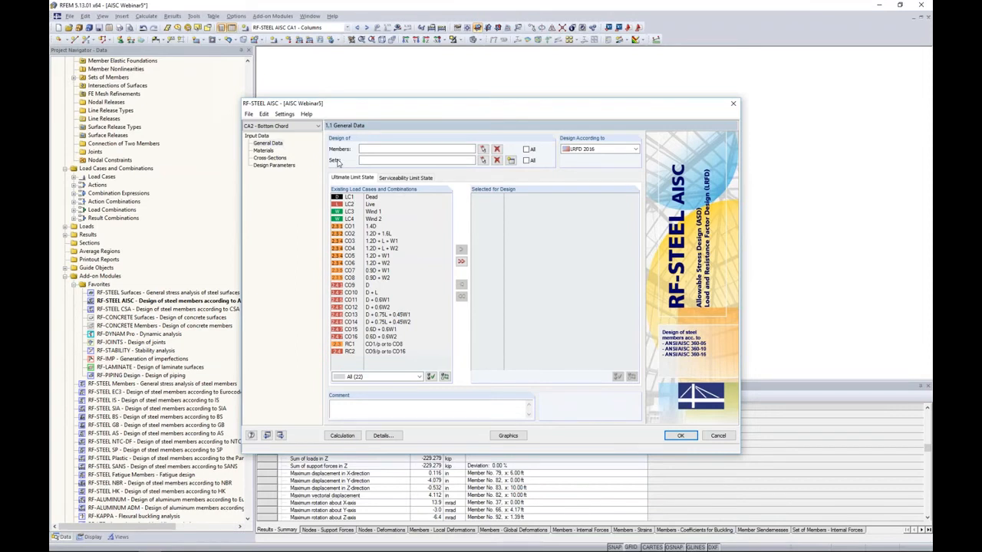
left_click(484, 151)
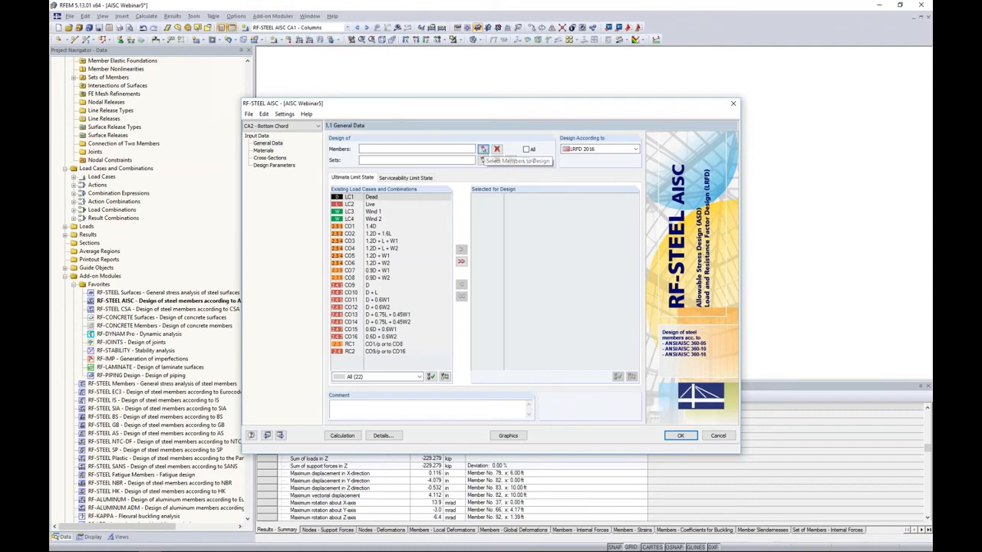
left_click(477, 130)
scroll(448, 249, "up", 5)
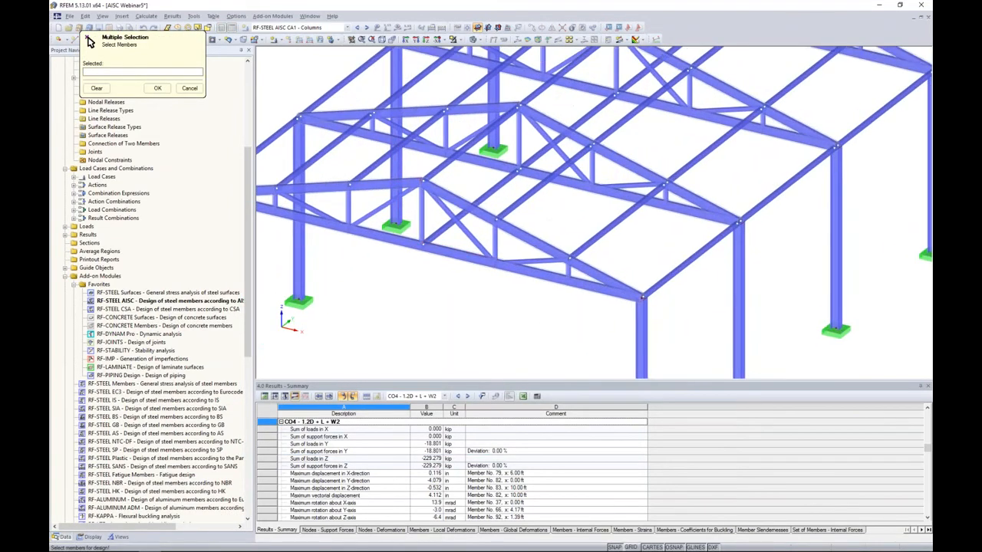
left_click(329, 123)
left_click(395, 140)
left_click(482, 160)
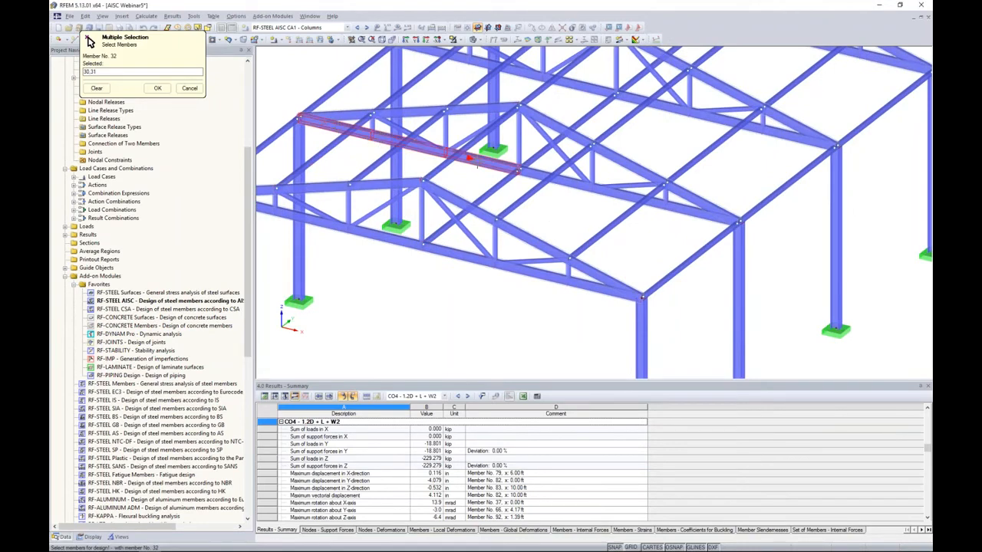
left_click(542, 175)
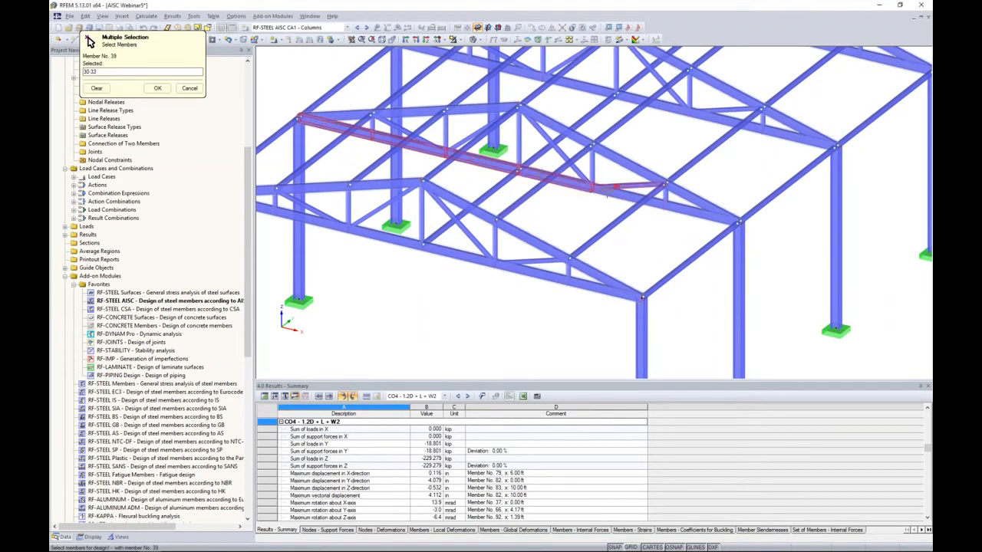
left_click(618, 193)
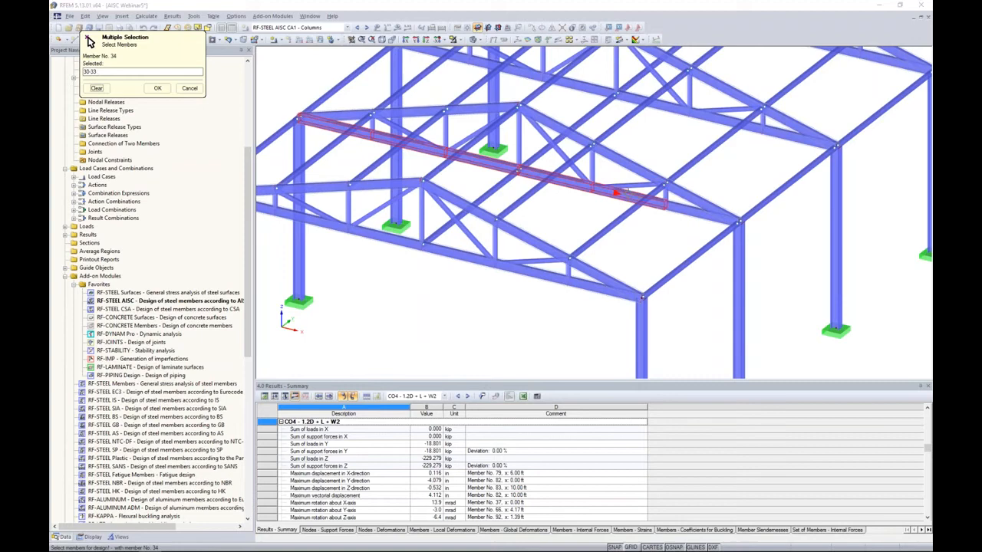
left_click(678, 211)
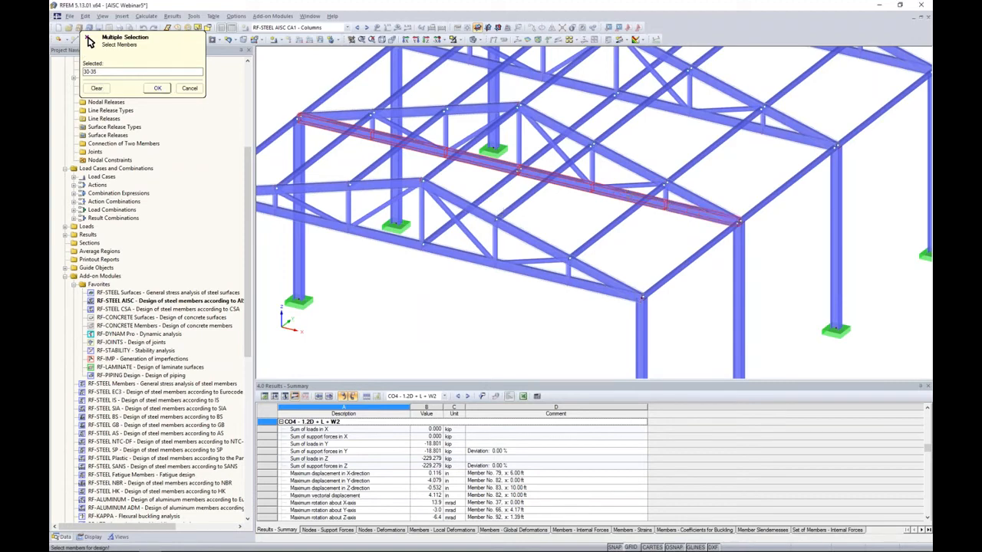
left_click(157, 87)
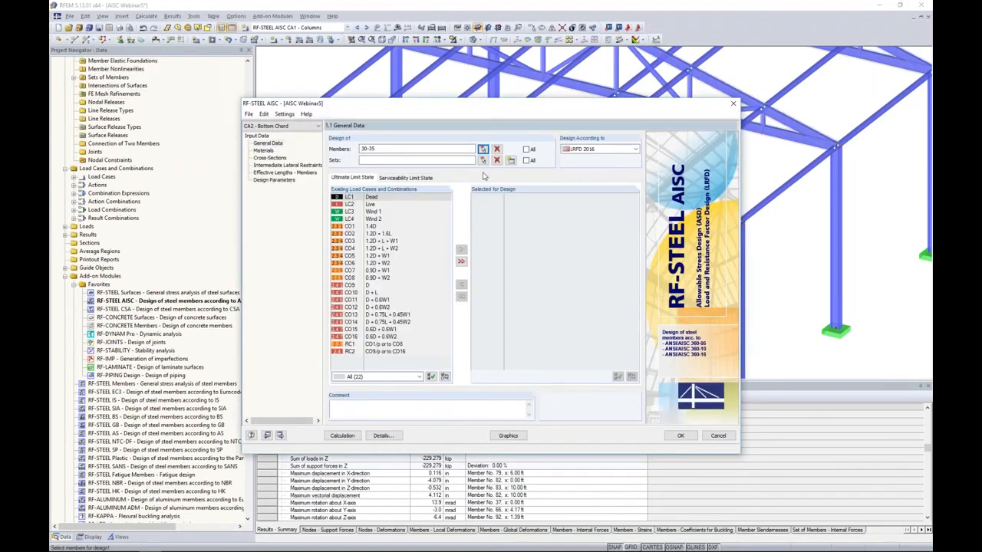
Step: Add bottom chord set of members 6 and ultimate limit state combination CO1 (1.4D) to the Bottom Chord case, and accept the case
left_click(483, 161)
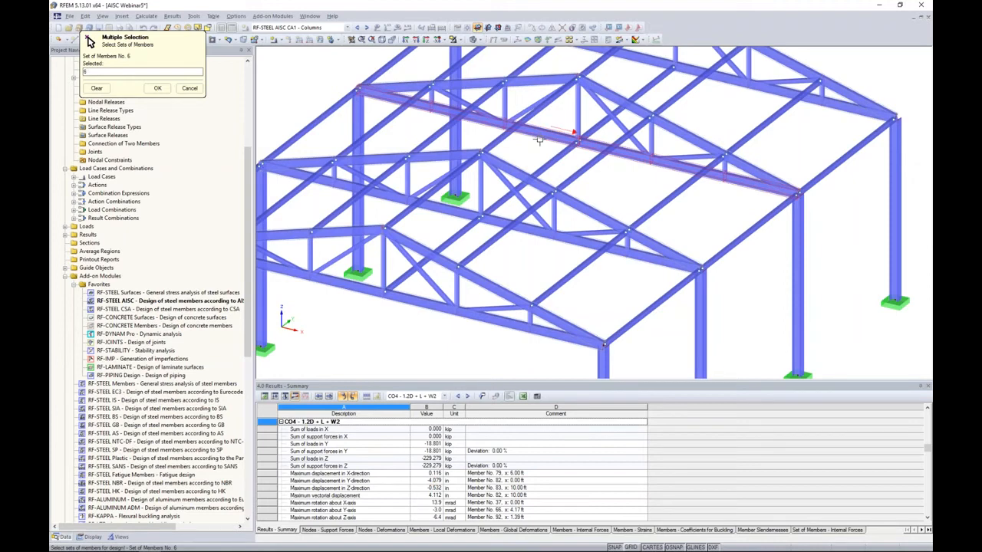
left_click(158, 89)
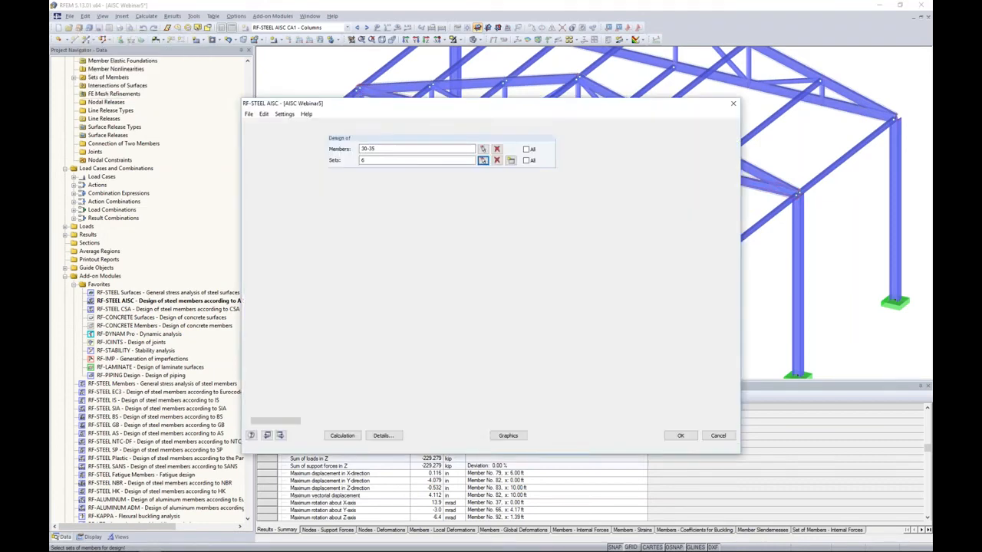
left_click(392, 228)
double_click(393, 228)
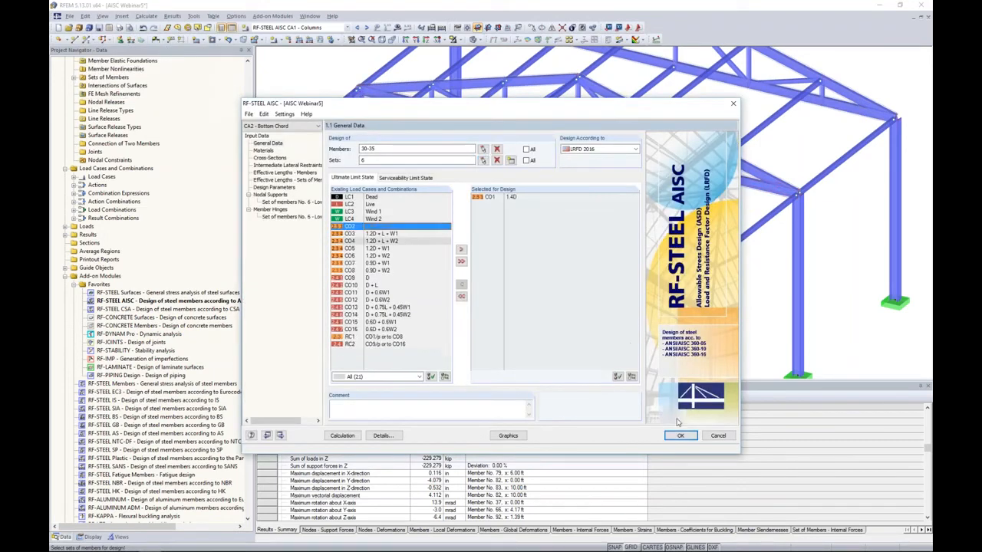
left_click(680, 436)
scroll(639, 205, "down", 5)
middle_click_drag(639, 208, 591, 230)
scroll(590, 230, "up", 3)
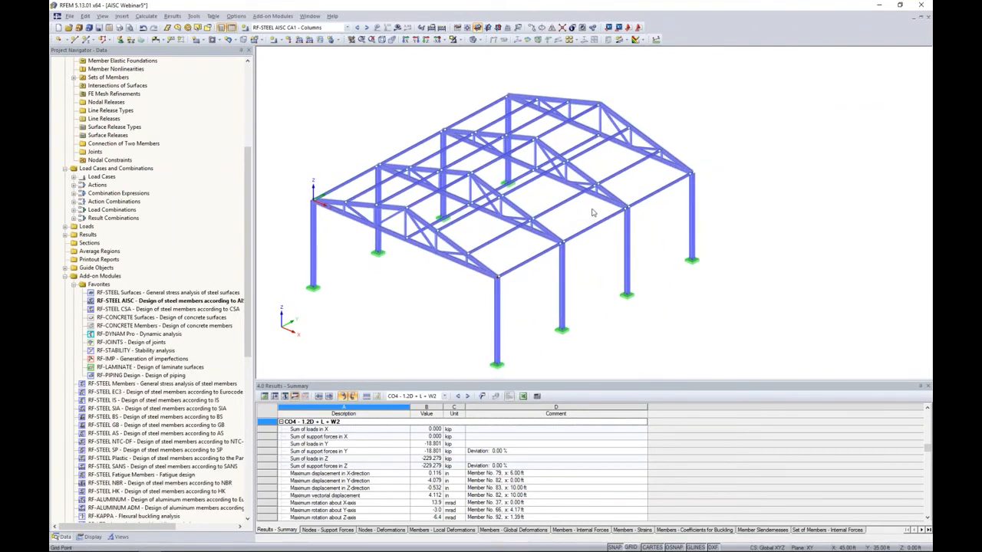
scroll(593, 213, "up", 4)
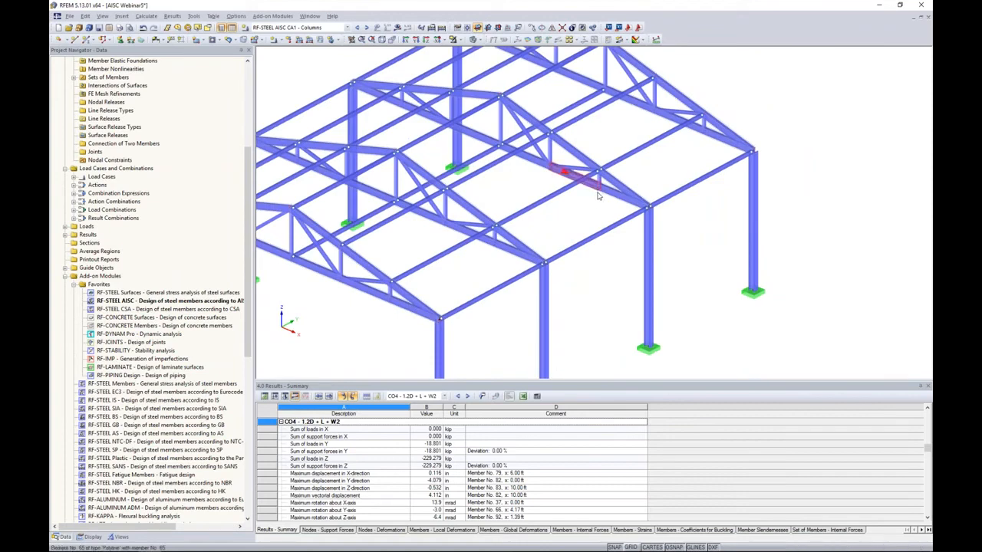
Step: Examine the upper and lower chord sets of members and the column and eave member layout of the truss frames
scroll(599, 196, "up", 5)
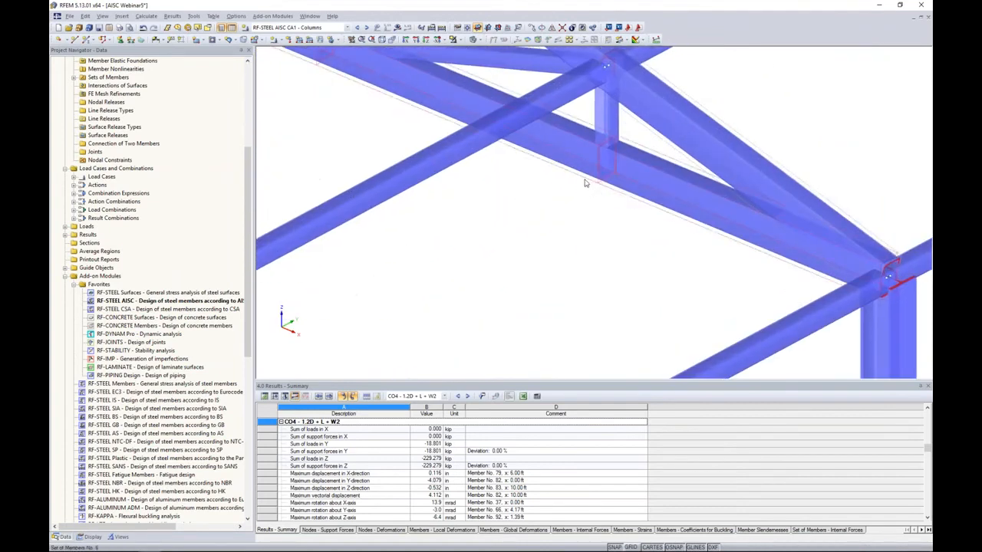
scroll(585, 183, "down", 5)
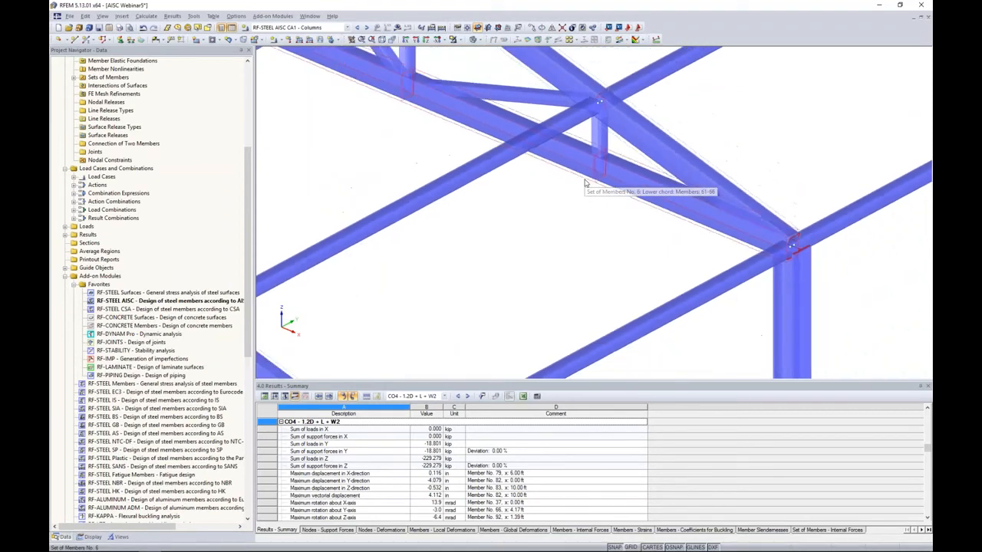
scroll(776, 269, "down", 4)
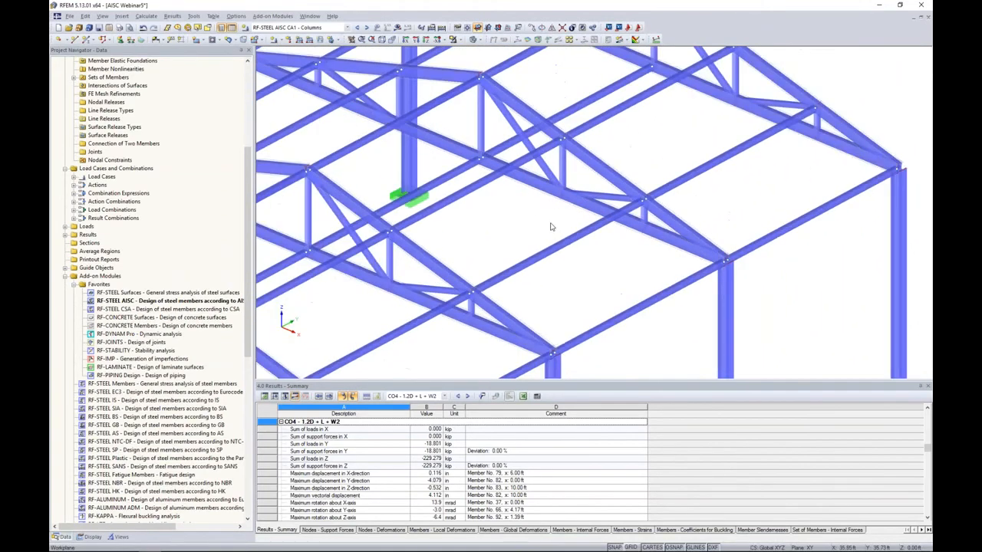
scroll(629, 194, "up", 4)
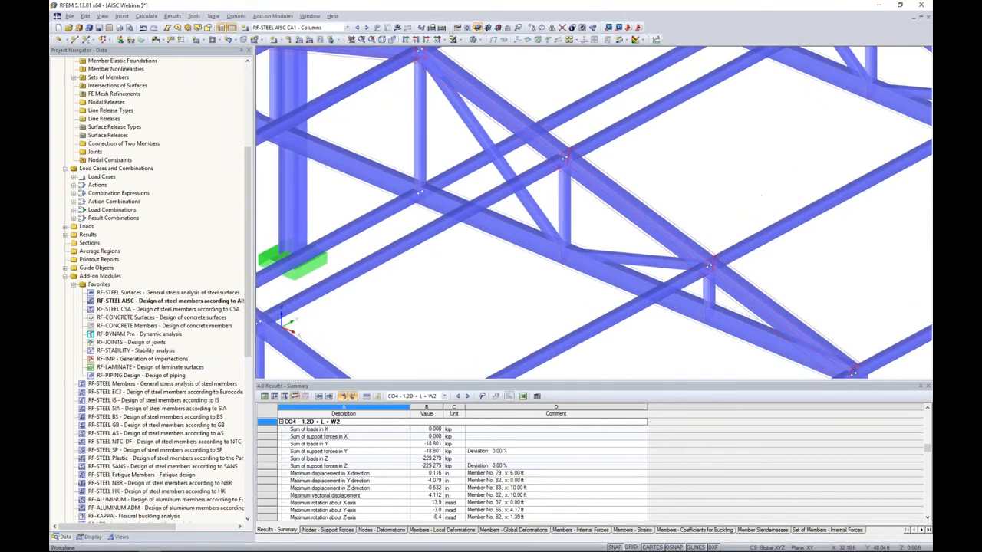
scroll(627, 190, "down", 5)
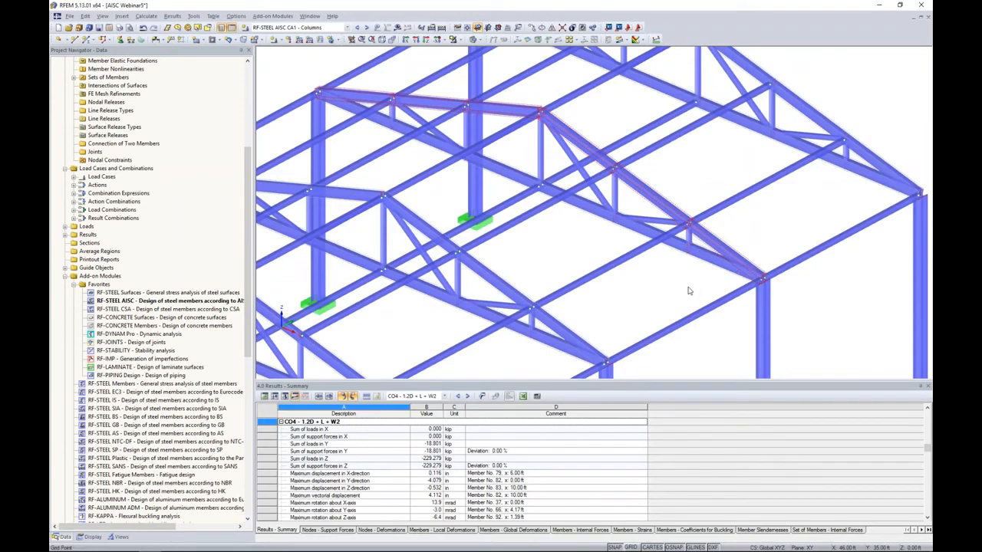
scroll(689, 270, "down", 5)
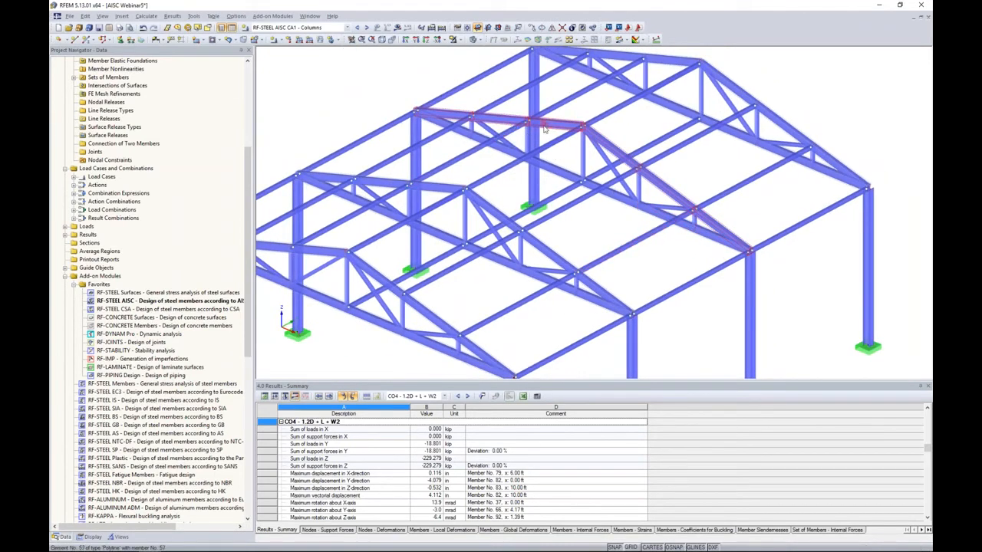
middle_click_drag(703, 260, 694, 223)
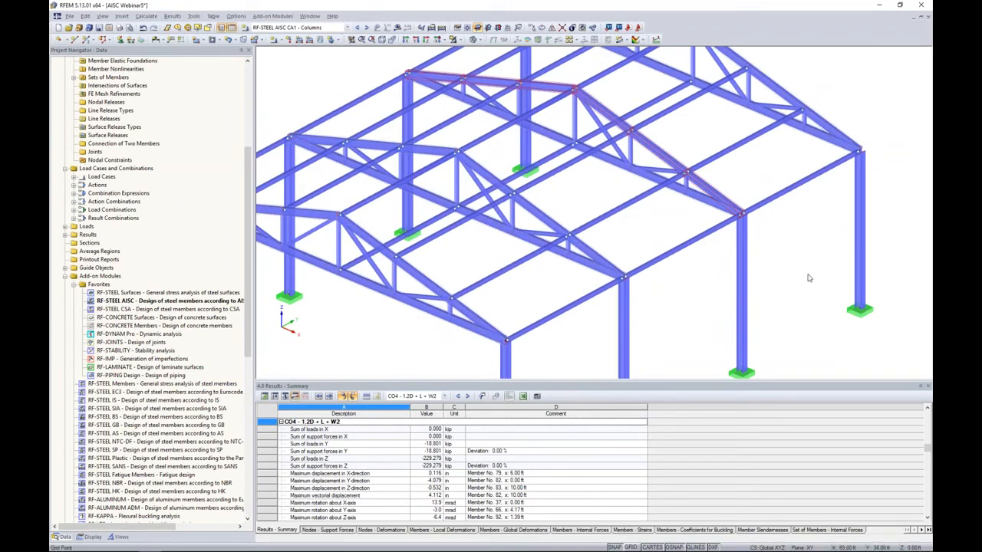
middle_click_drag(693, 287, 680, 251)
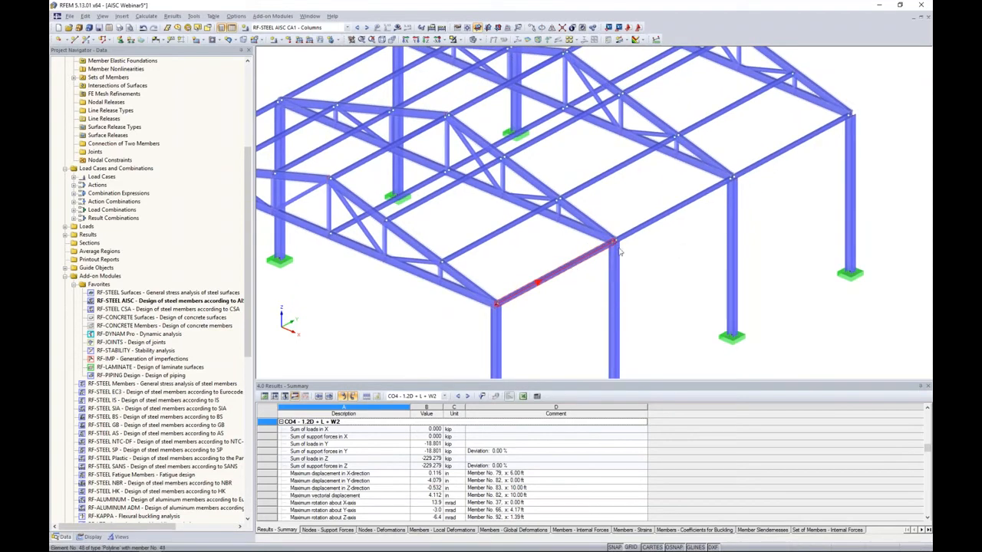
right_click(751, 167)
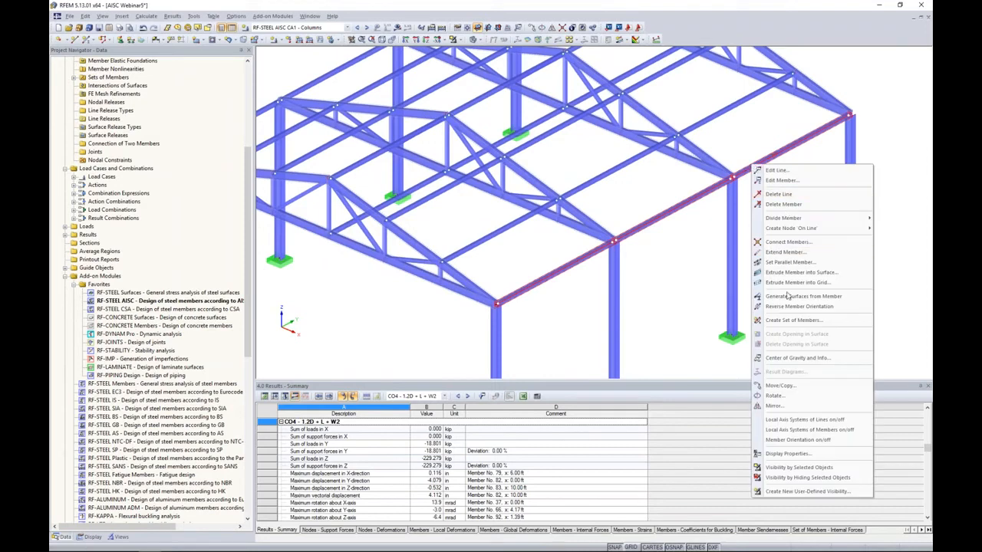
left_click(784, 320)
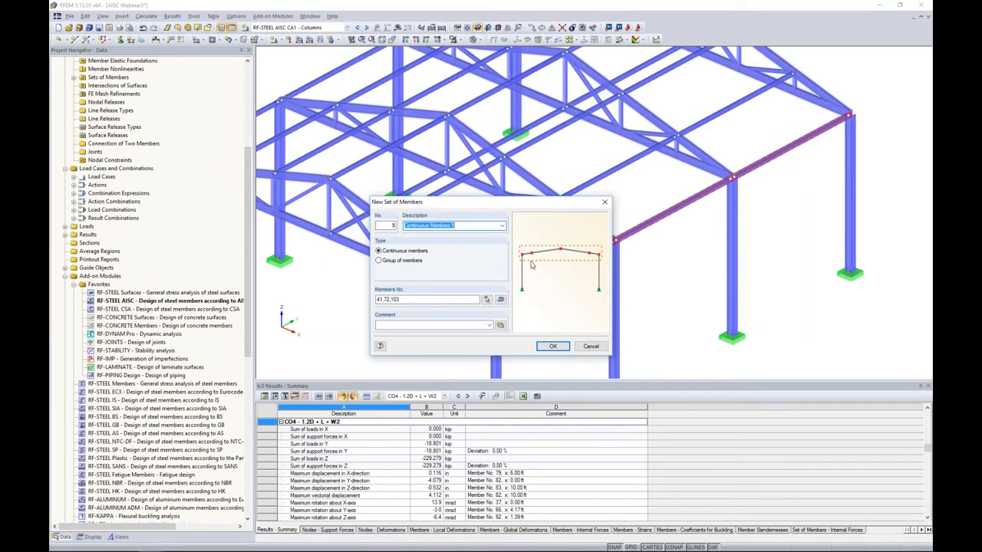
left_click(591, 347)
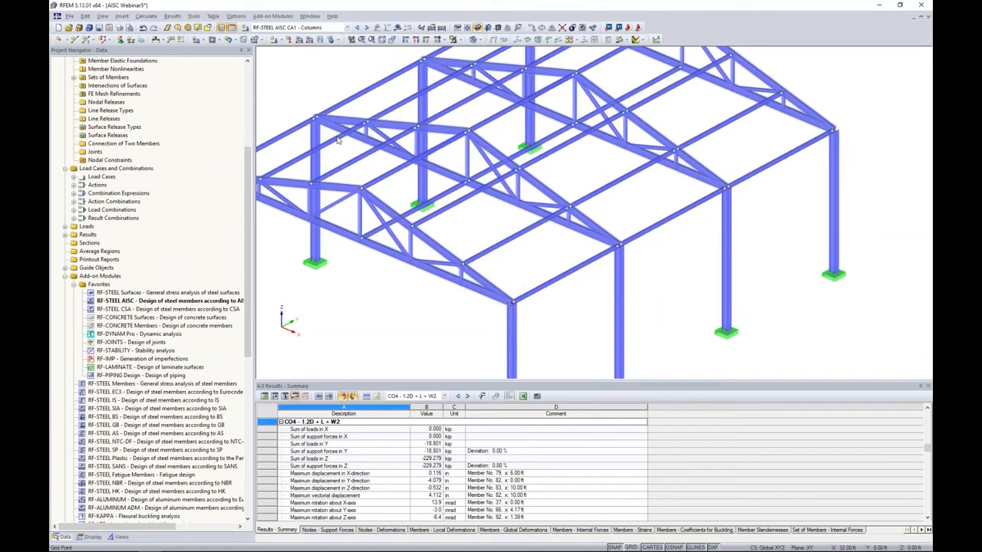
Step: Reopen the RF-STEEL AISC module at case CA2 - Bottom Chord and add combinations CO2 to CO8 to its ultimate limit state design
left_click(276, 17)
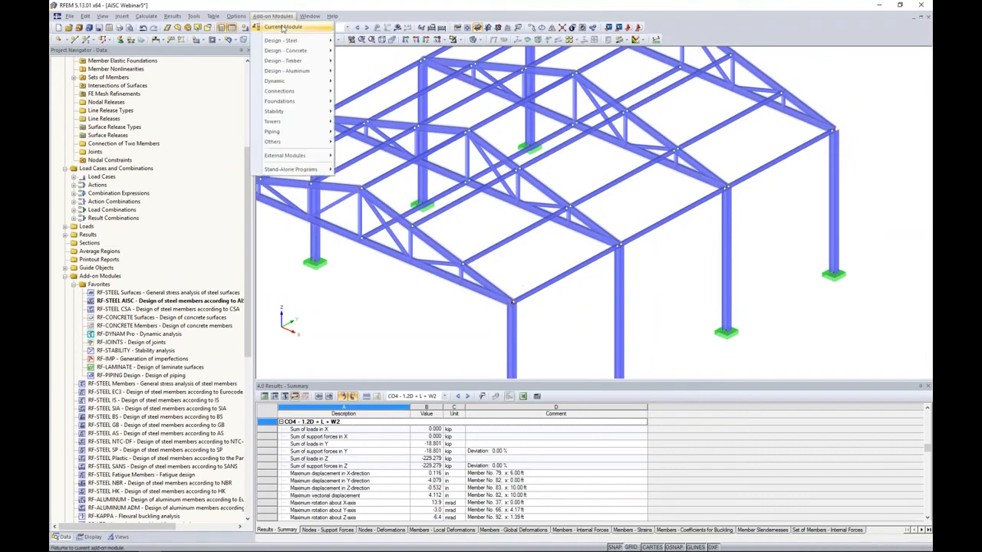
left_click(283, 28)
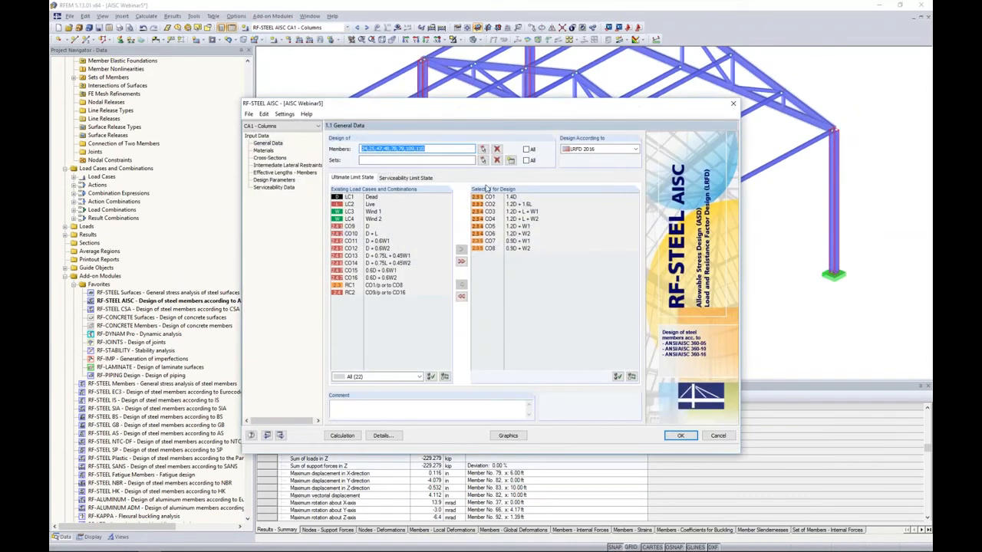
left_click(284, 125)
left_click(279, 143)
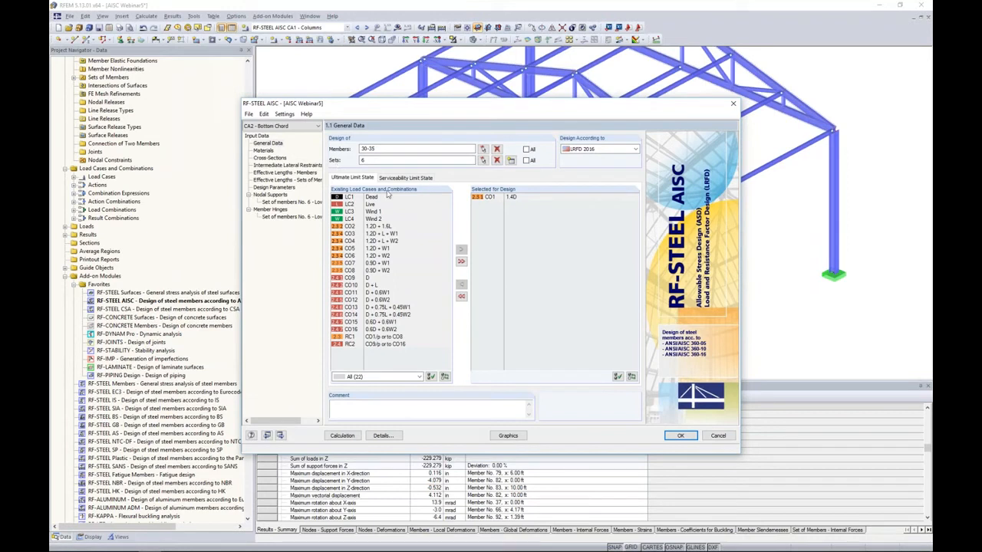
left_click(365, 227)
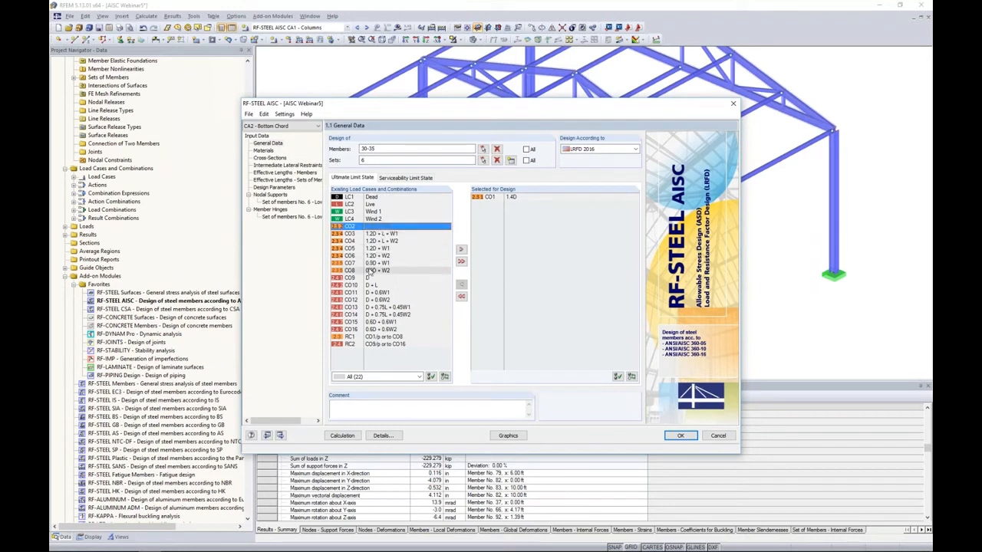
left_click(372, 270, "shift")
left_click(460, 249)
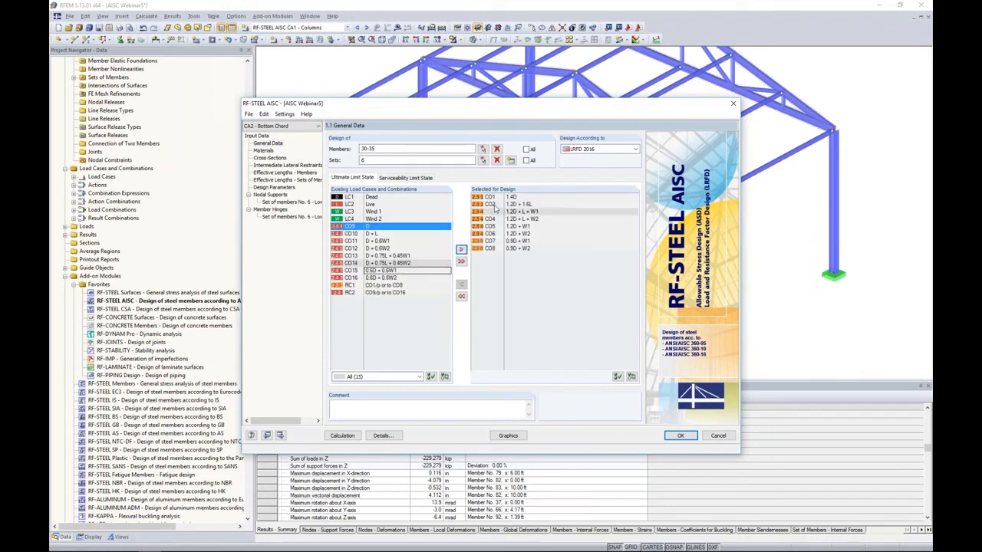
Step: Select load combinations CO9 to CO16 for the serviceability limit state design of the Bottom Chord case
left_click(406, 177)
left_click(367, 285)
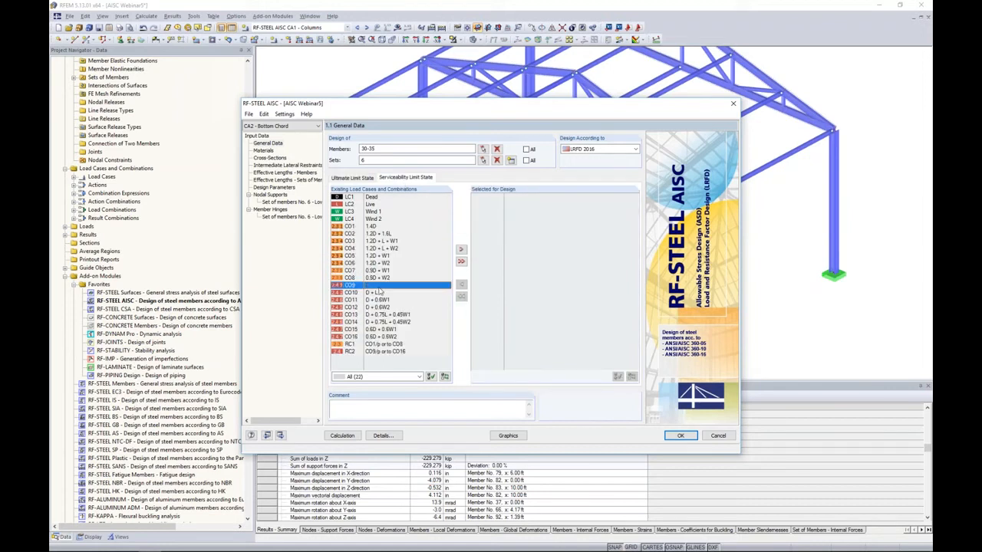
left_click(368, 337, "shift")
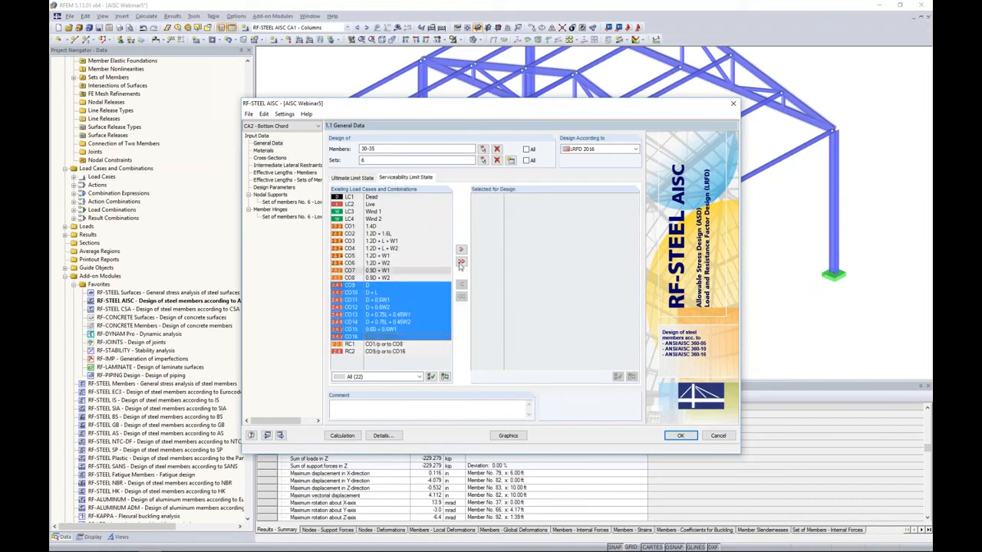
left_click(460, 250)
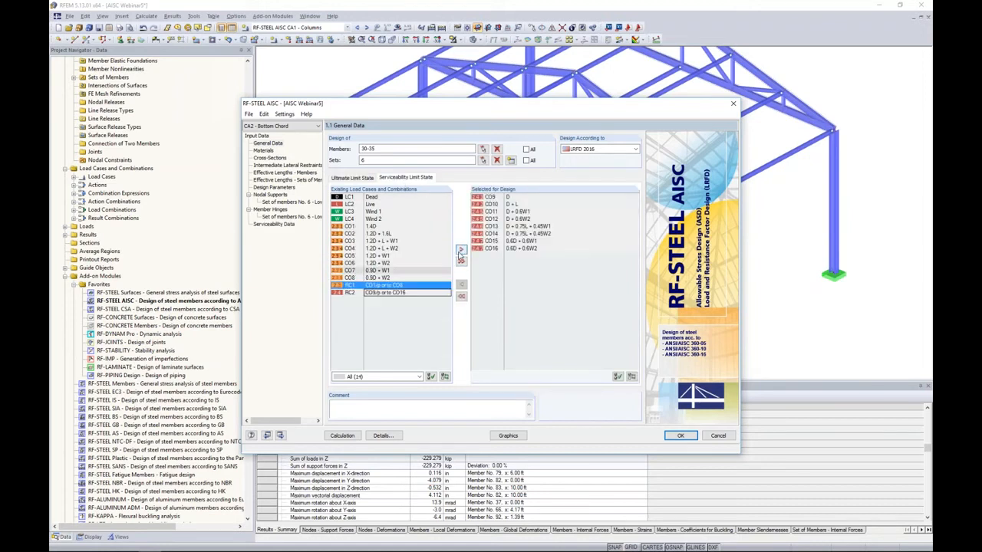
Step: Check material no. 4, Steel A1085, and turn off the reduction of nominal thickness for HSS according to B4.2 in the design details
left_click(264, 150)
left_click(385, 175)
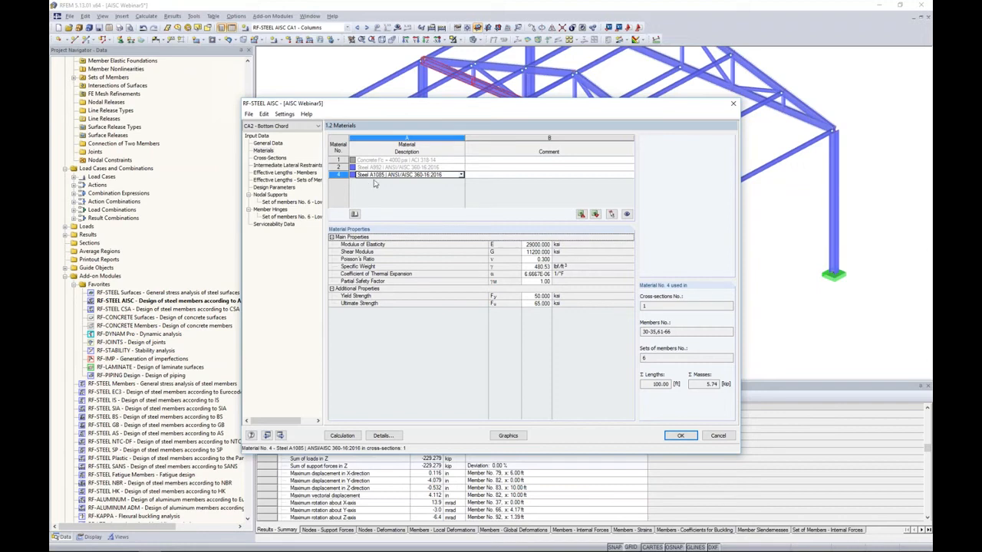
left_click(381, 436)
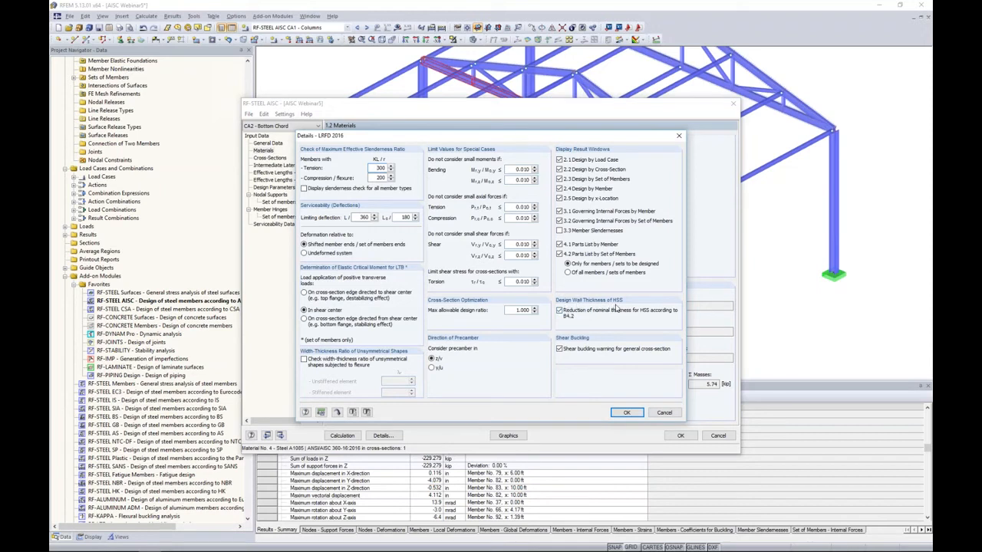
left_click(560, 312)
left_click(625, 412)
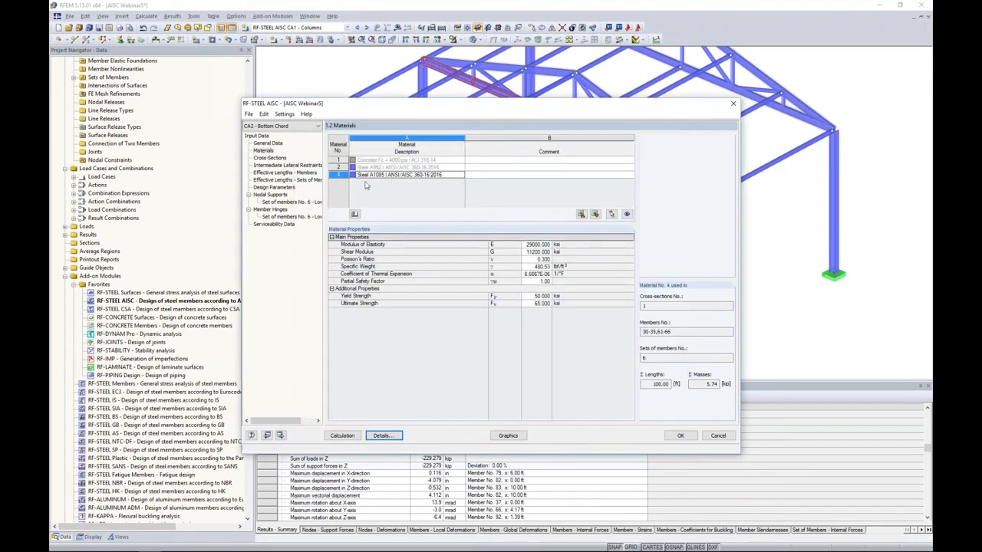
Step: Review cross-section no. 1, Rect HSS 12x8x0.500, and the intermediate lateral restraints of the bottom chord members
left_click(272, 158)
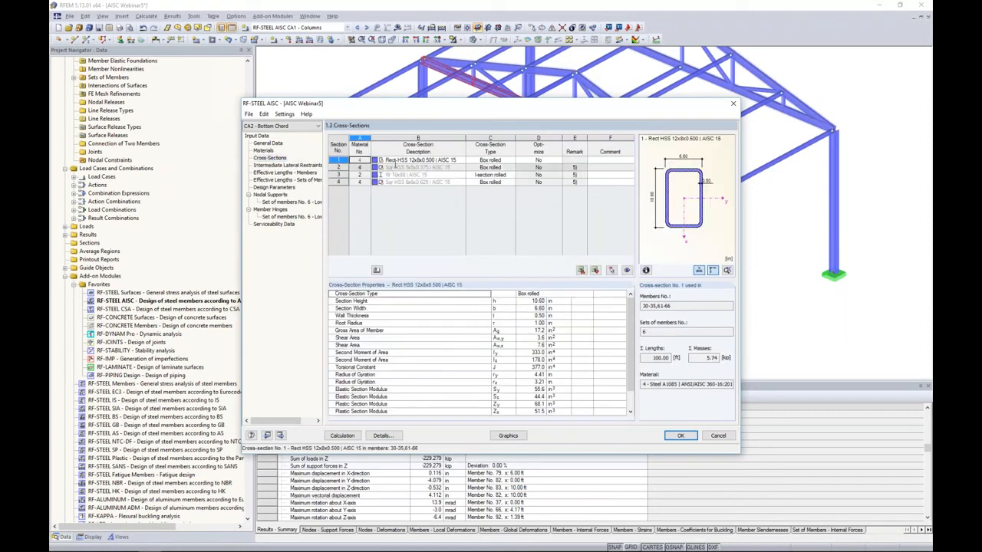
left_click(418, 160)
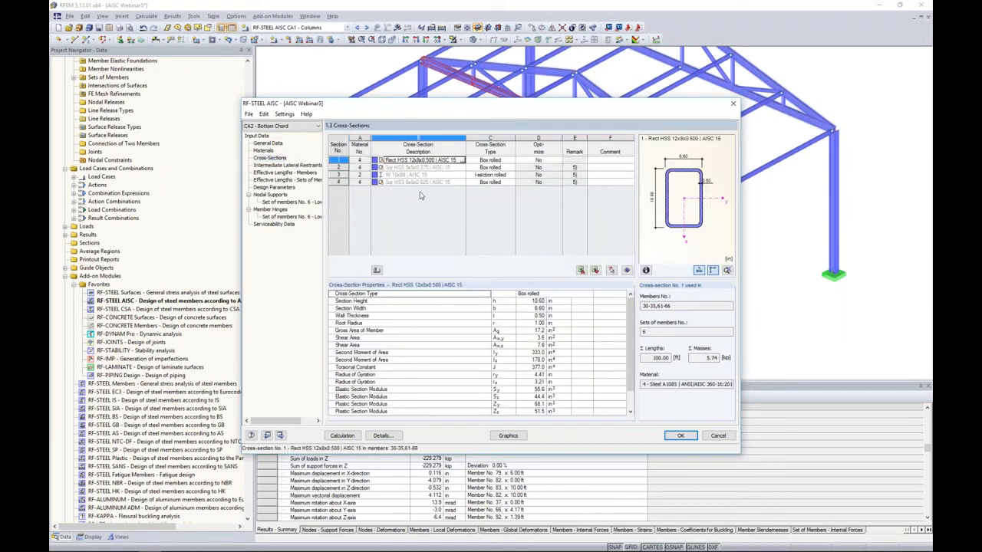
left_click(288, 166)
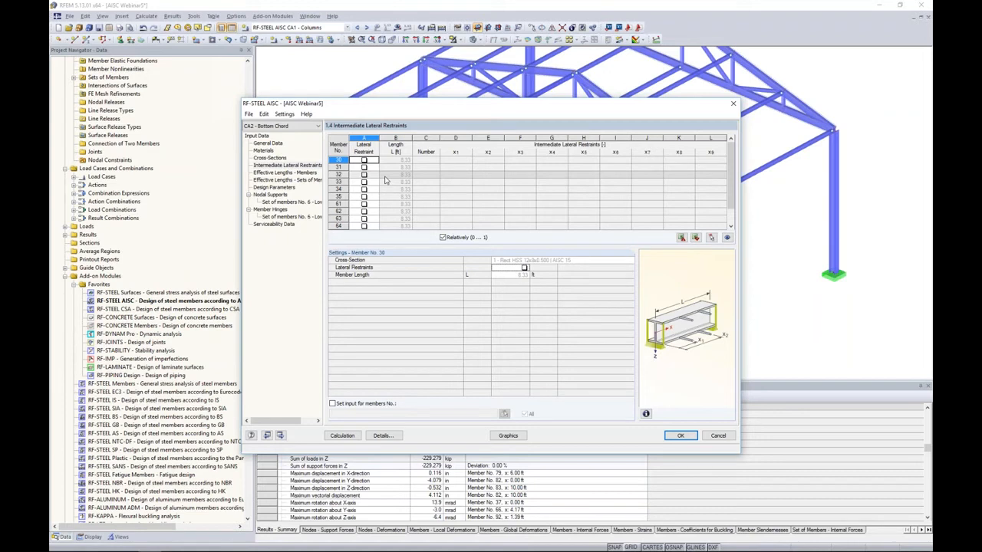
Step: Set member 30's effective length KyL about axis y to 50 ft by picking the two end nodes of the truss's bottom chord
left_click(305, 173)
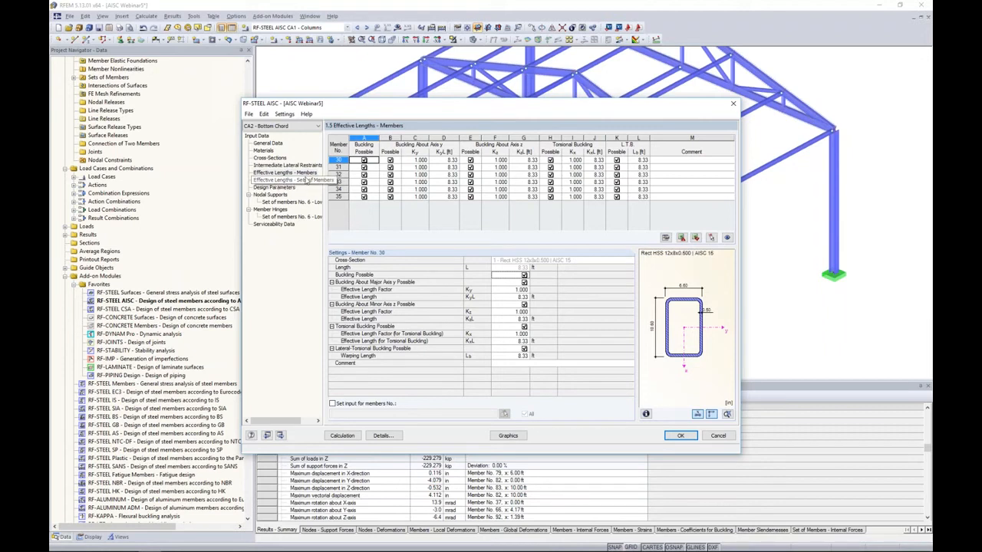
left_click(306, 174)
left_click_drag(385, 109, 386, 267)
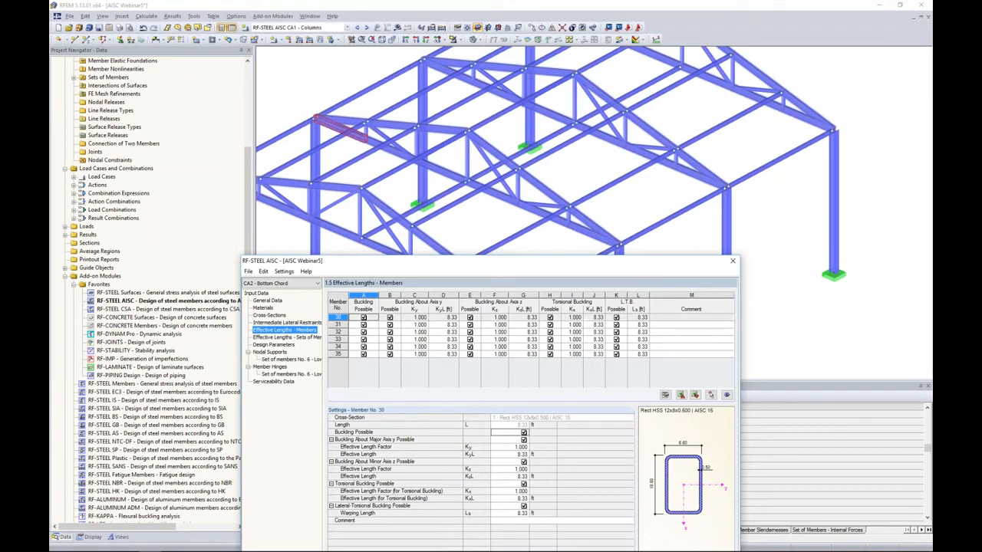
left_click(452, 318)
left_click(450, 316)
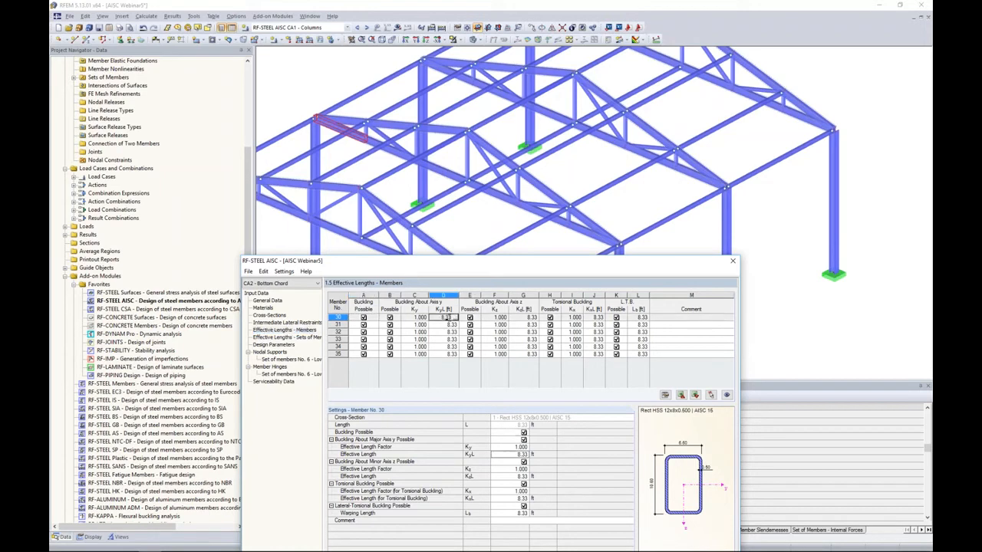
left_click(456, 317)
left_click(316, 119)
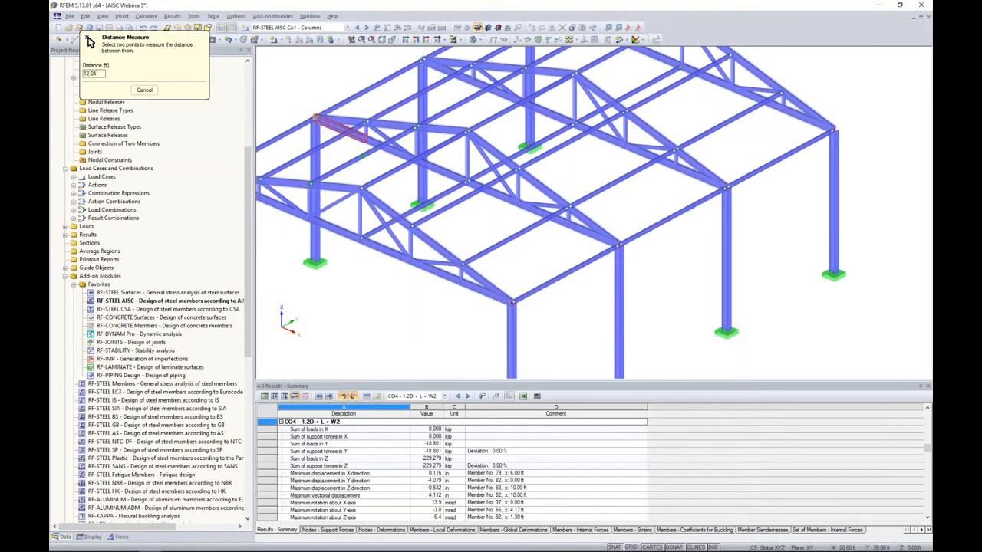
left_click(620, 244)
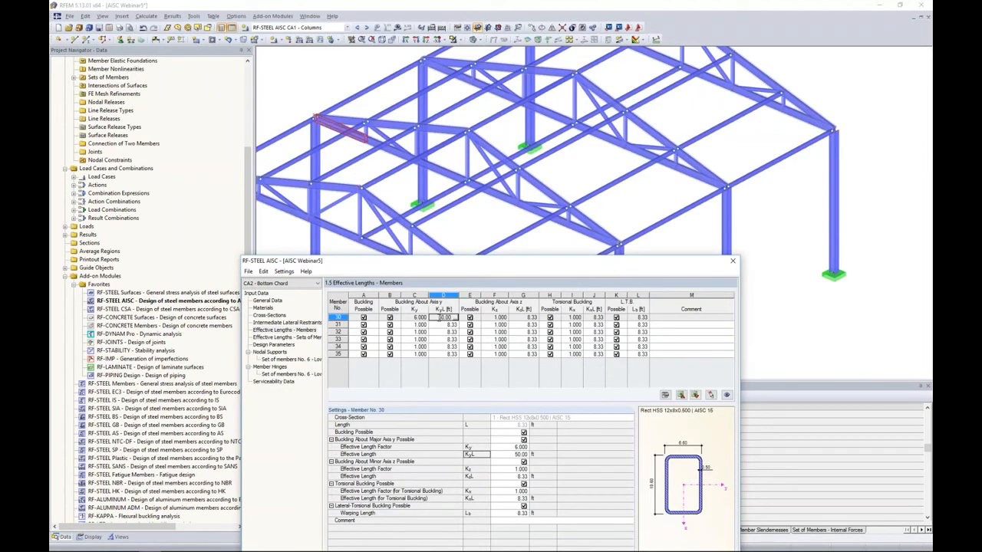
Step: Set the effective length KyL about axis y to 50 ft for bottom chord members 31 to 35
left_click(450, 327)
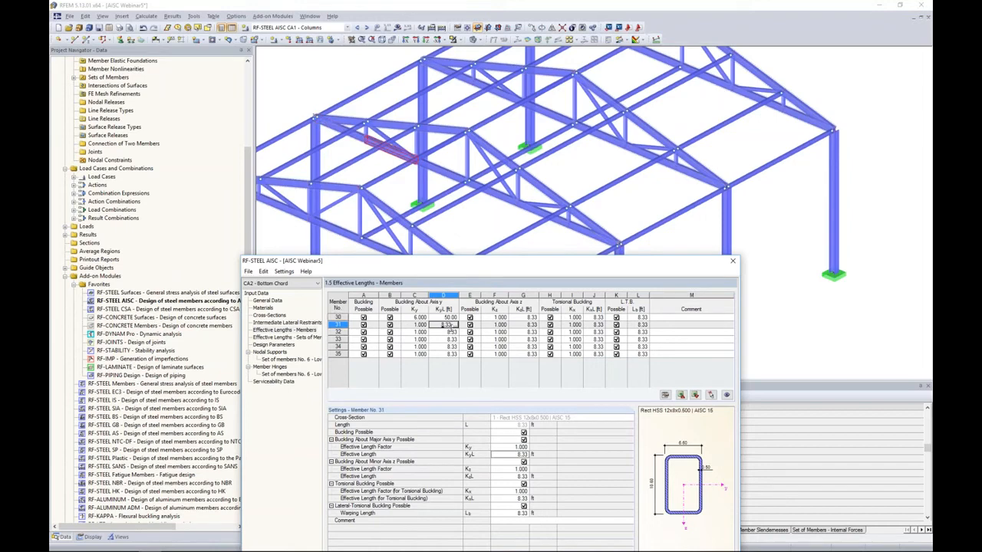
type("50.00")
key("Down")
type("50.00")
key("Down")
key("ctrl+v")
key("Down")
key("ctrl+v")
key("Down")
type("50.00")
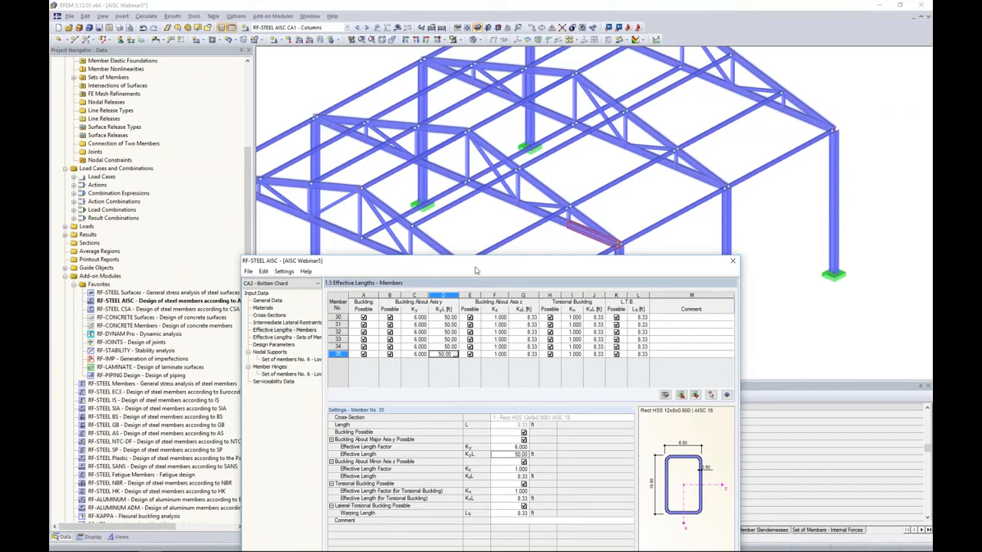
Step: Set member 30's effective length KzL about axis z to 25 ft by picking bottom chord end node 15 and midspan node 24
left_click_drag(475, 266, 542, 255)
left_click(554, 222)
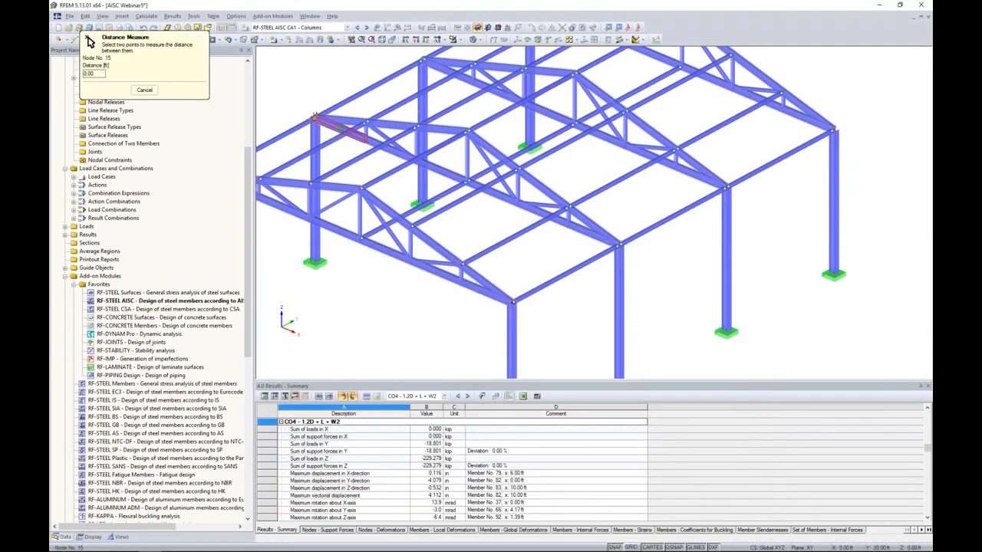
left_click(468, 181)
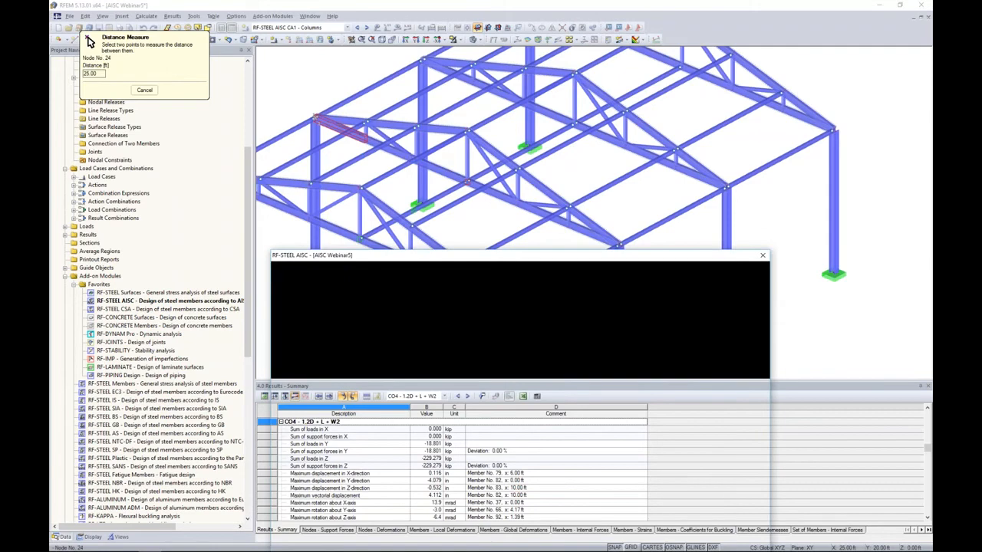
Step: Copy the 25 ft effective length KzL about axis z to bottom chord members 31 to 35
left_click(556, 318)
key("F8")
key("F8")
key("F8")
key("F8")
key("F8")
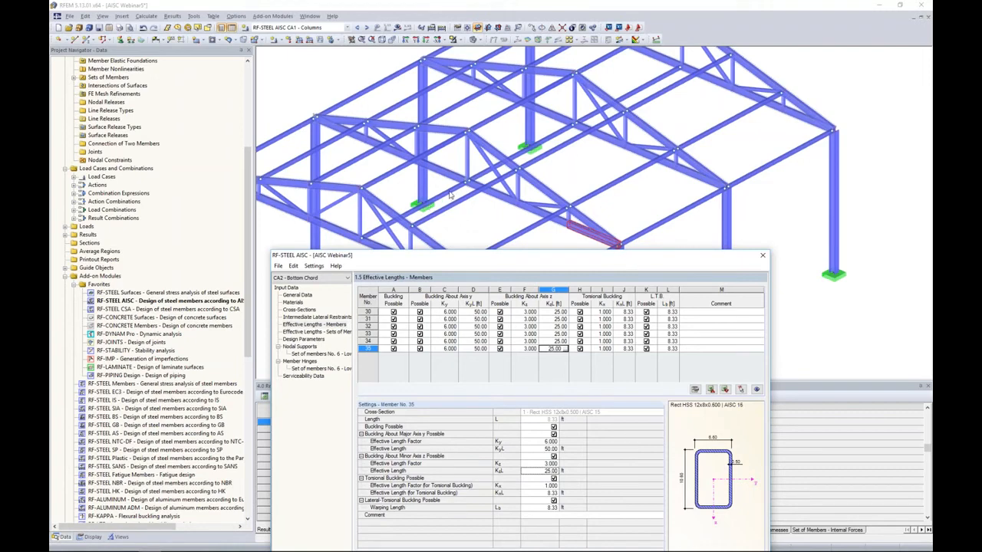
Step: Copy the 25 ft effective length KzL of members 30 to 35 into their torsional buckling length KxL
left_click_drag(504, 255, 498, 107)
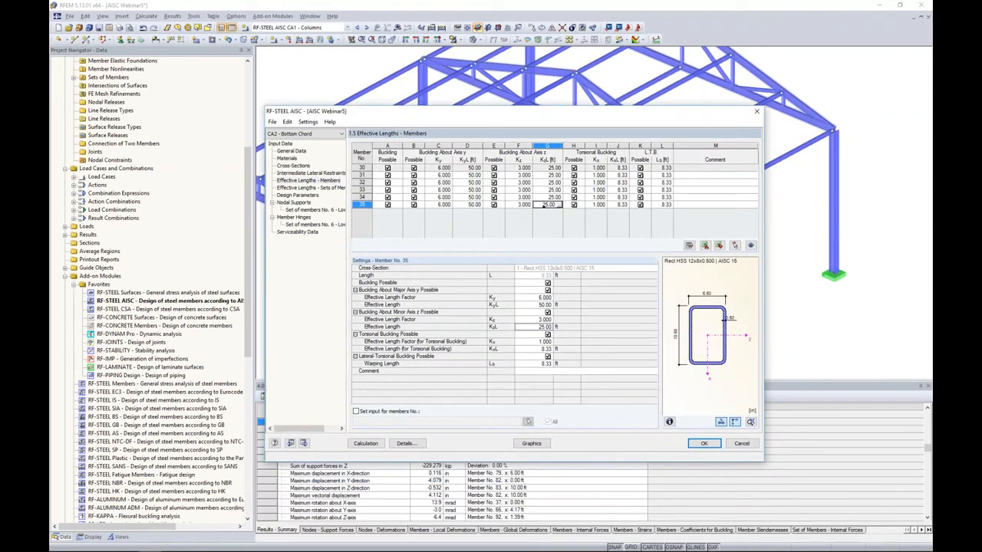
left_click_drag(545, 167, 552, 202)
key("super+c")
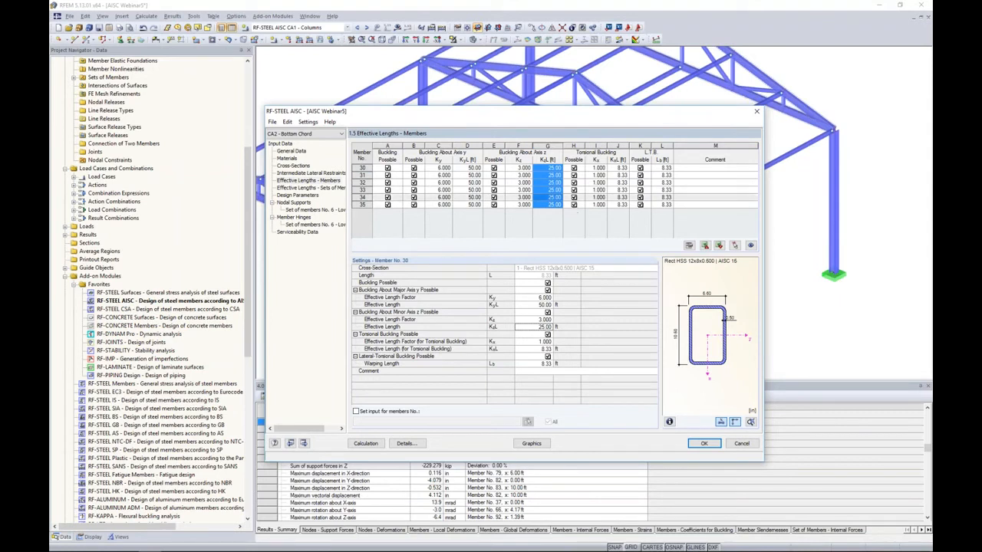
left_click_drag(616, 168, 622, 207)
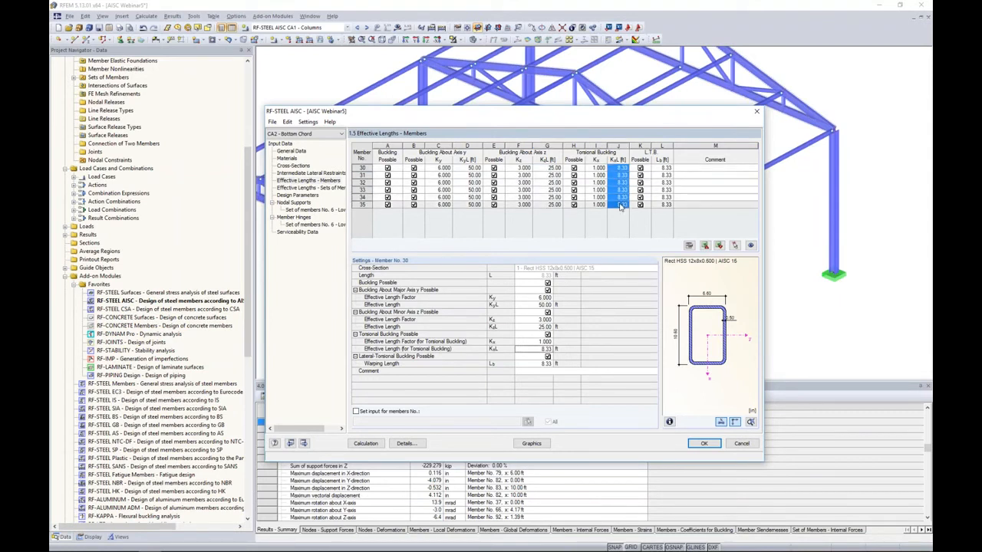
key("ctrl+v")
left_click(483, 303)
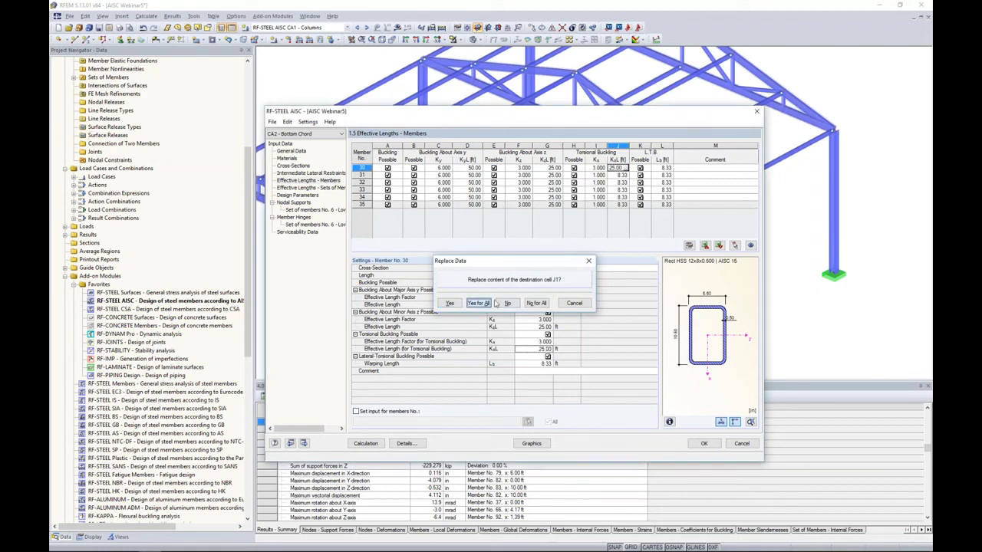
Step: Set the lateral-torsional buckling length Lb of members 30 to 35 to 25 ft with the copied values
left_click_drag(661, 168, 661, 209)
key("ctrl+v")
key("Tab")
key("Return")
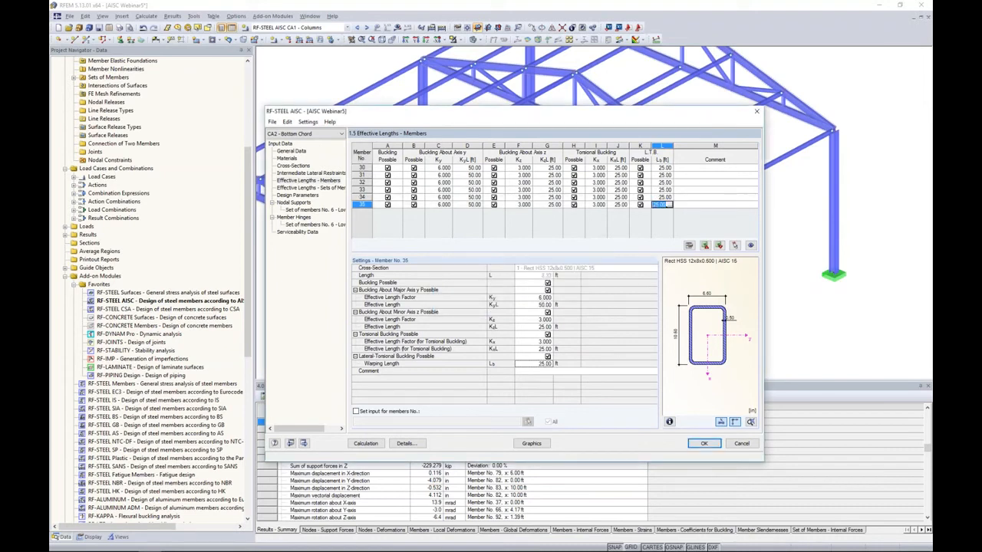
Step: Review the effective lengths for the lower chord set of members No. 6 and its location in the model
left_click(326, 188)
left_click_drag(429, 115, 443, 208)
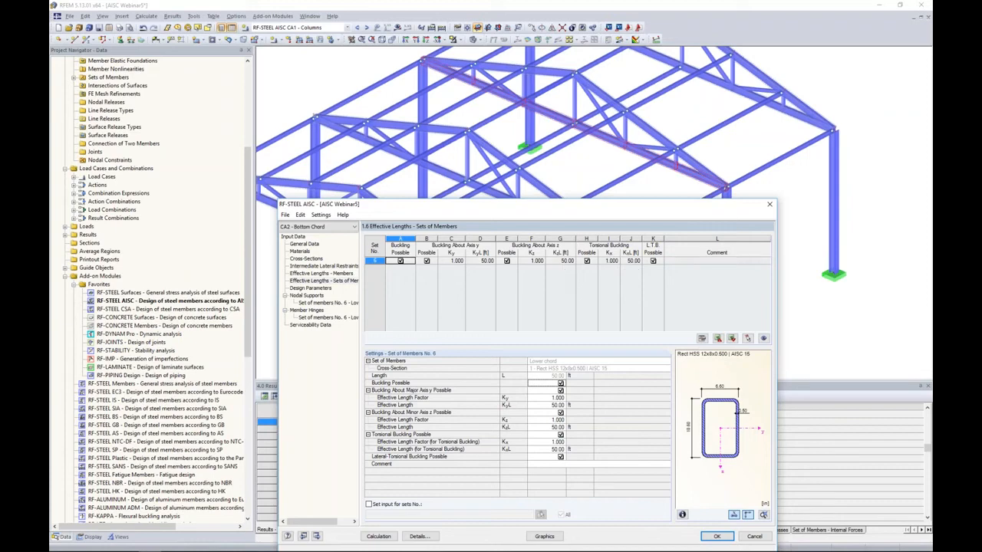
left_click_drag(537, 207, 538, 112)
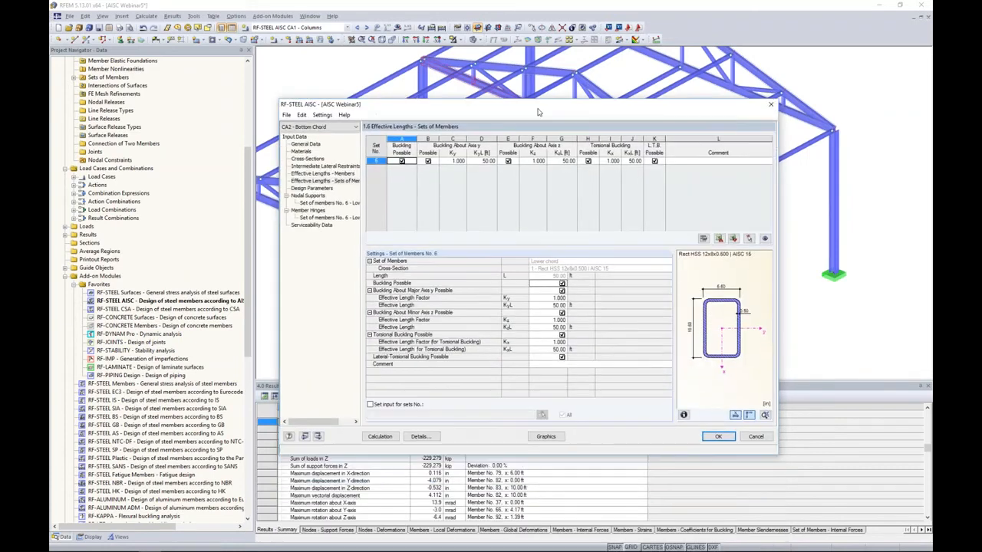
Step: Examine the nodal supports of set of members No. 6, showing only the lower chord in the preview graphic
left_click(313, 204)
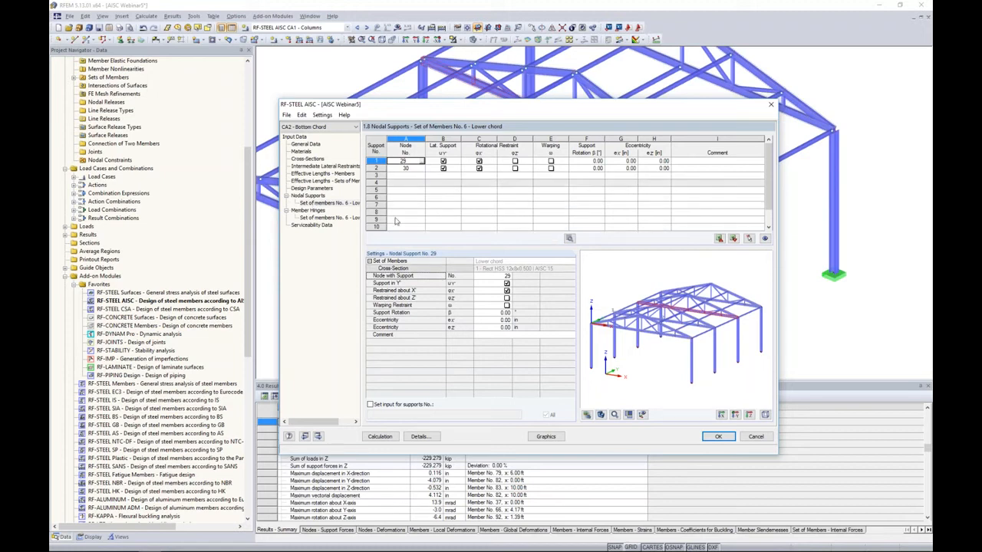
middle_click_drag(672, 314, 661, 315, "ctrl")
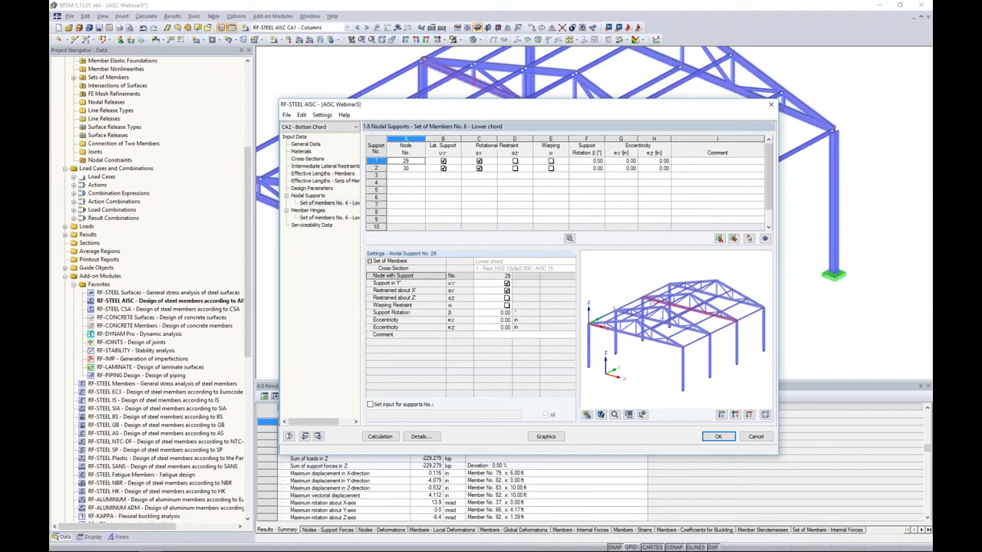
scroll(678, 327, "up", 4)
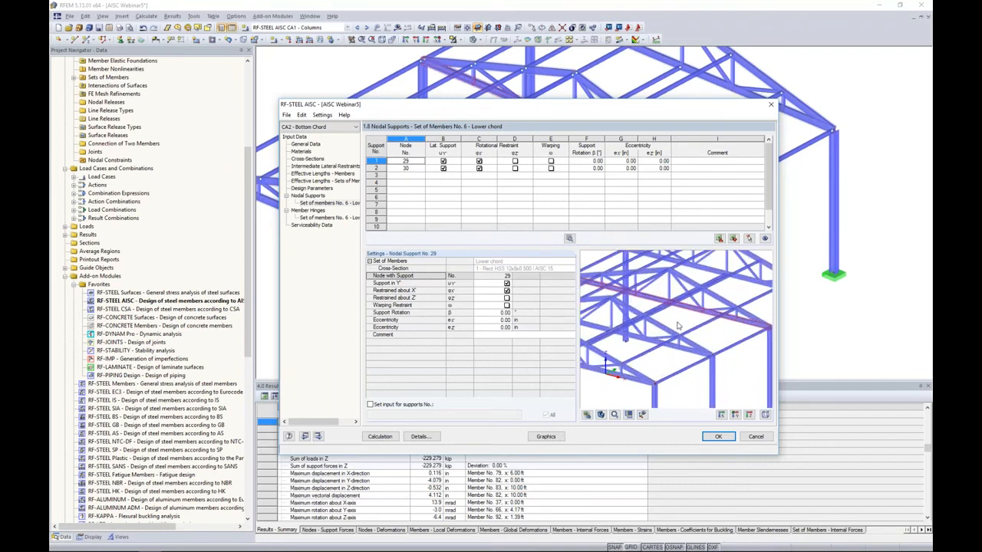
scroll(678, 327, "down", 2)
left_click(643, 415)
middle_click_drag(690, 352, 673, 345)
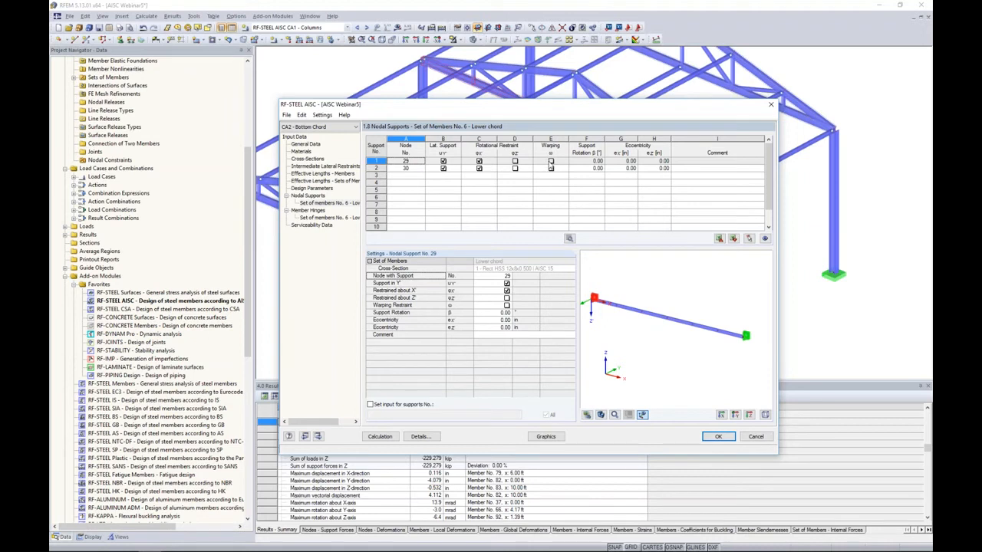
Step: Try a warping restraint with an angle-type warp spring at support node 29, and clear the restraint again
left_click(550, 162)
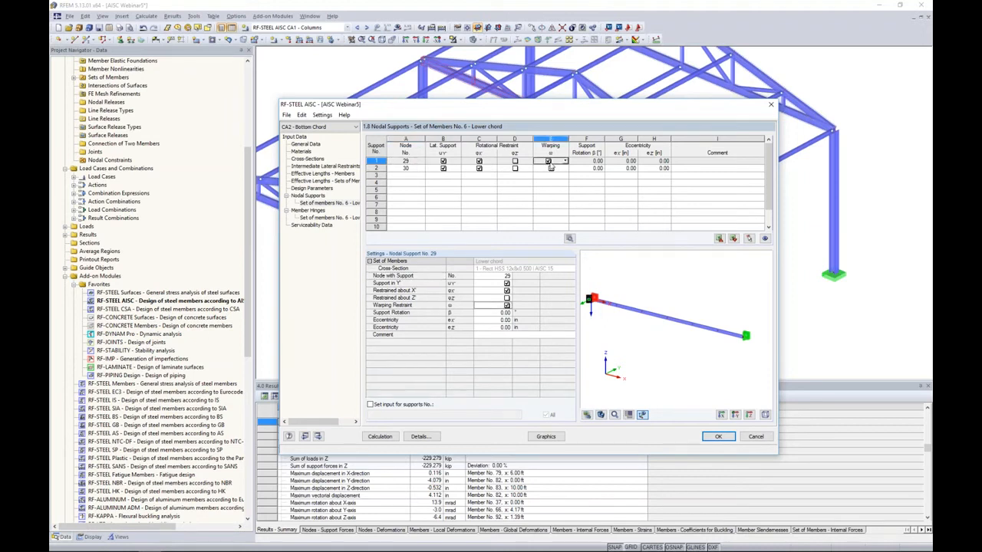
left_click(569, 238)
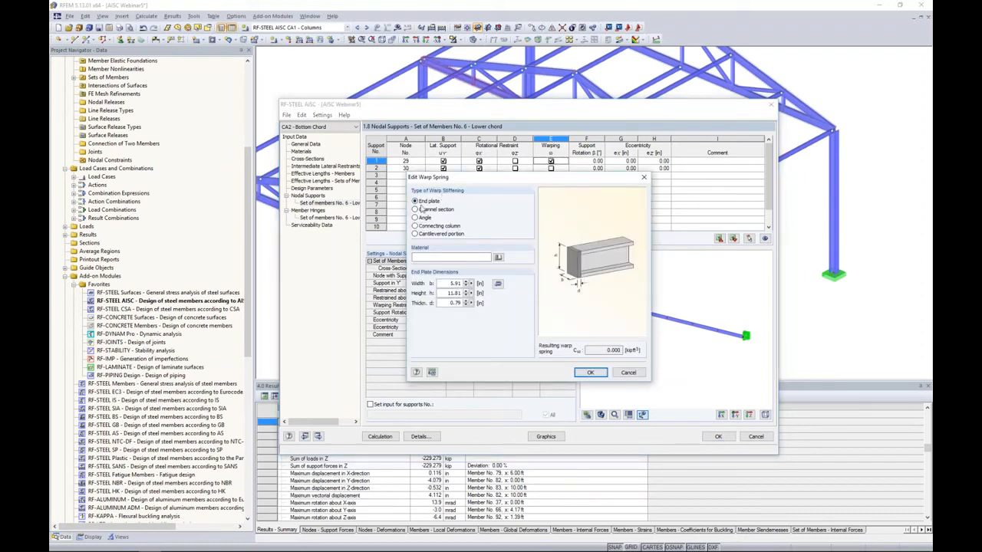
left_click(419, 210)
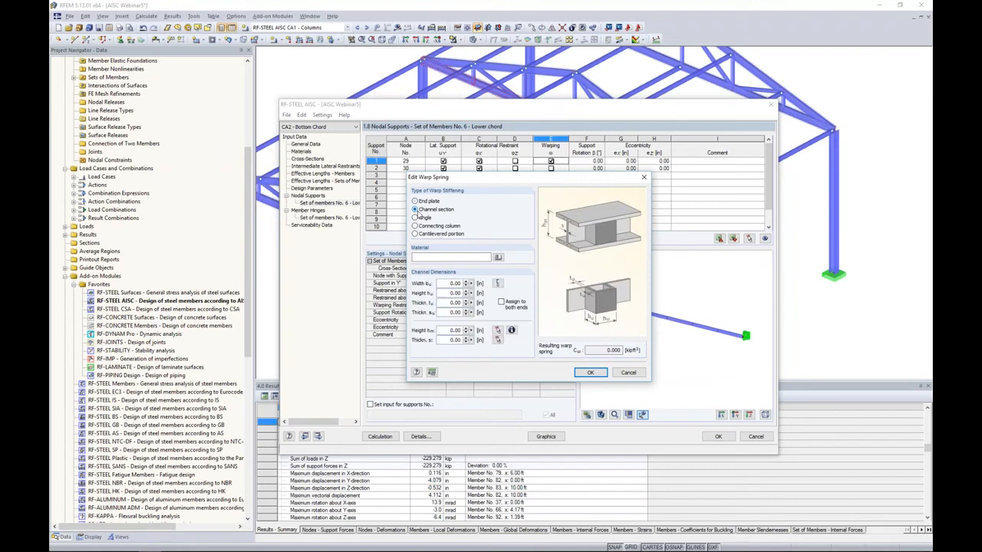
left_click(419, 218)
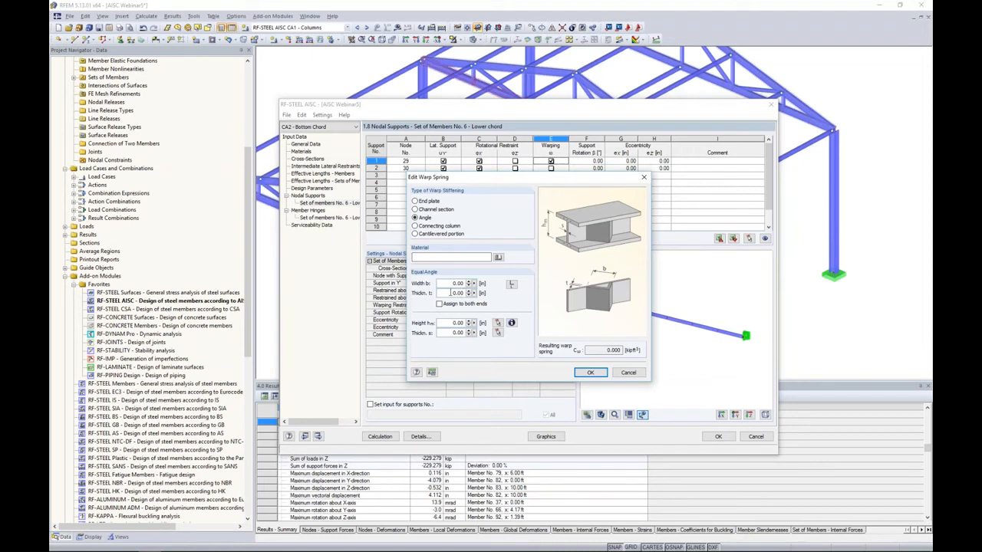
left_click(588, 373)
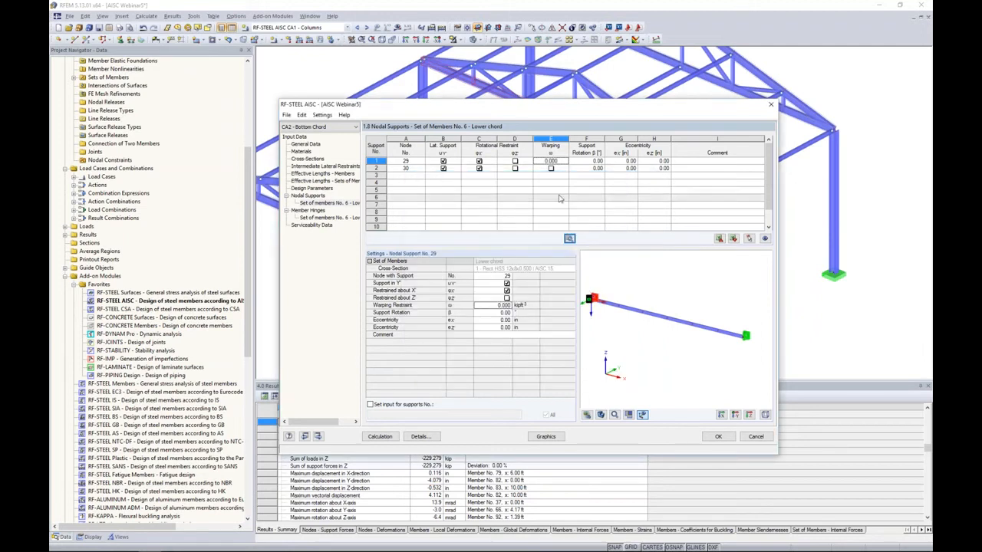
left_click(559, 161)
left_click(566, 161)
left_click(560, 177)
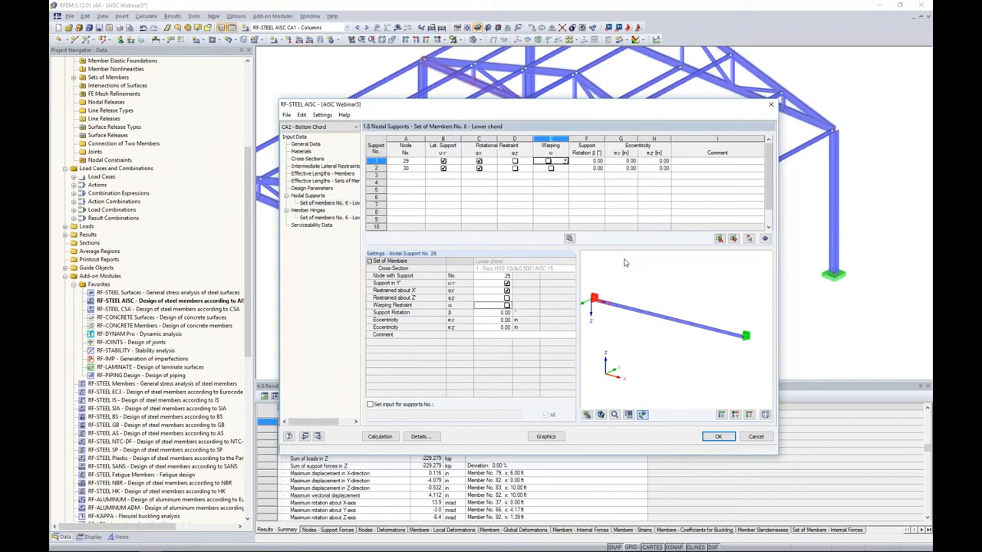
Step: Add a third nodal support to the lower chord set at midspan node 38, picked in the model
left_click(411, 176)
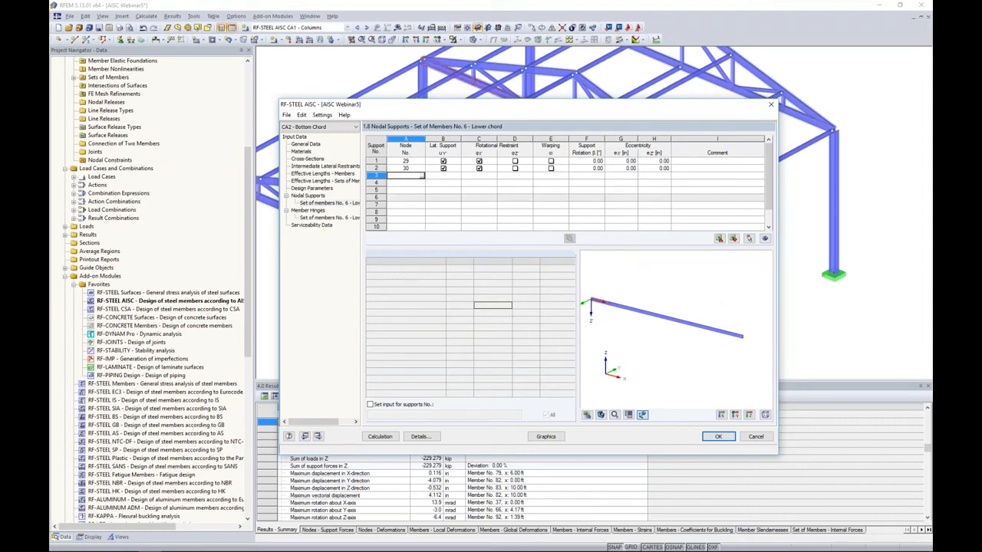
left_click(421, 176)
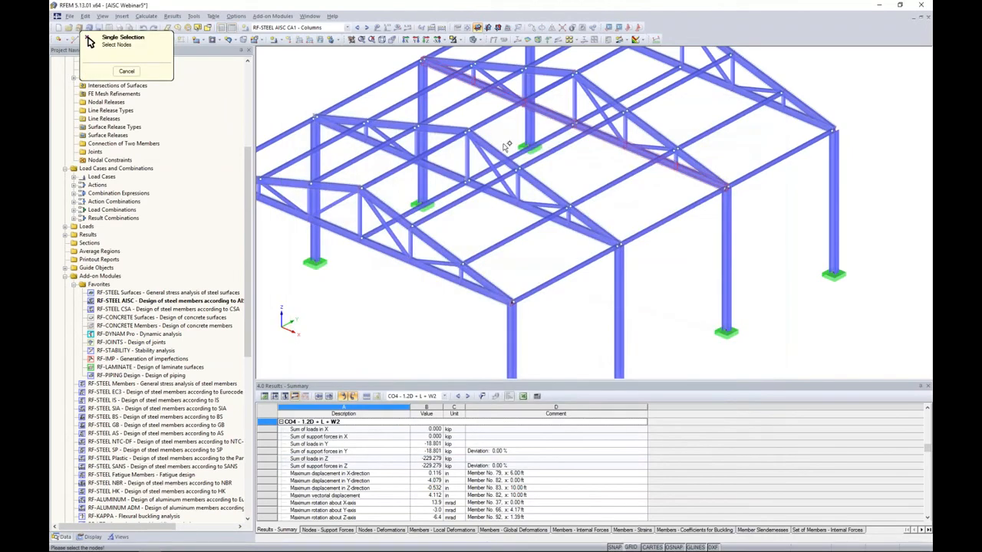
left_click(572, 127)
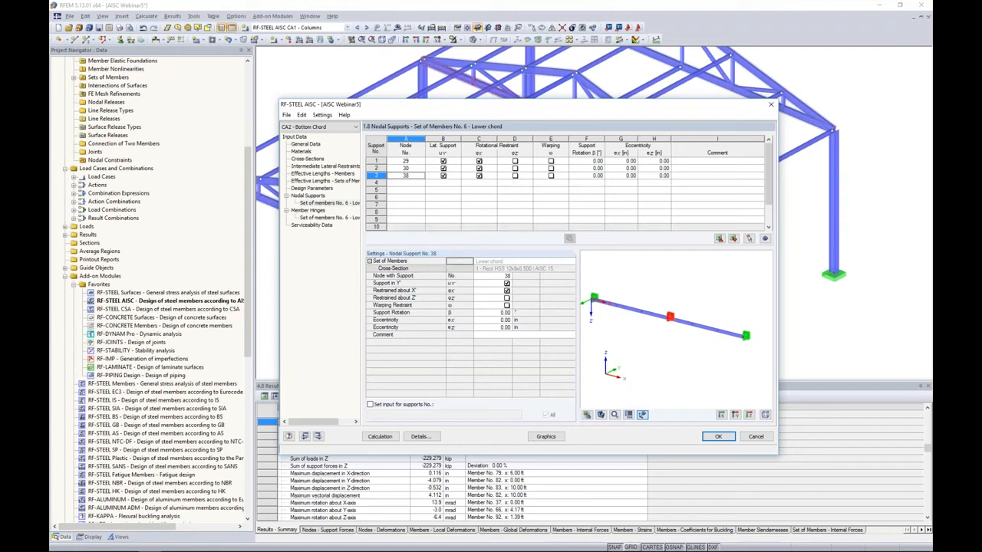
scroll(606, 303, "up", 3)
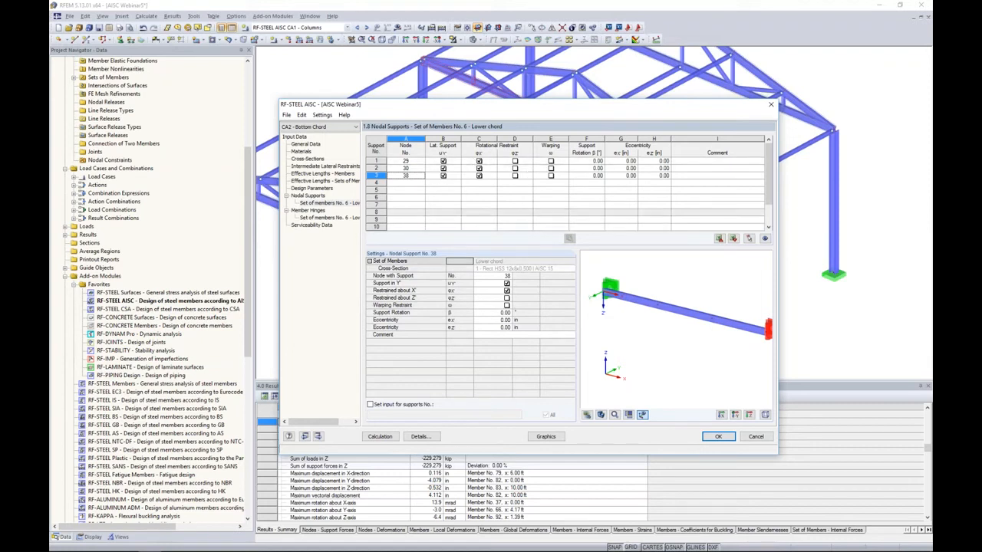
Step: Review the member hinges and effective lengths of set No. 6 and the design parameters of the bottom chord members
left_click(347, 218)
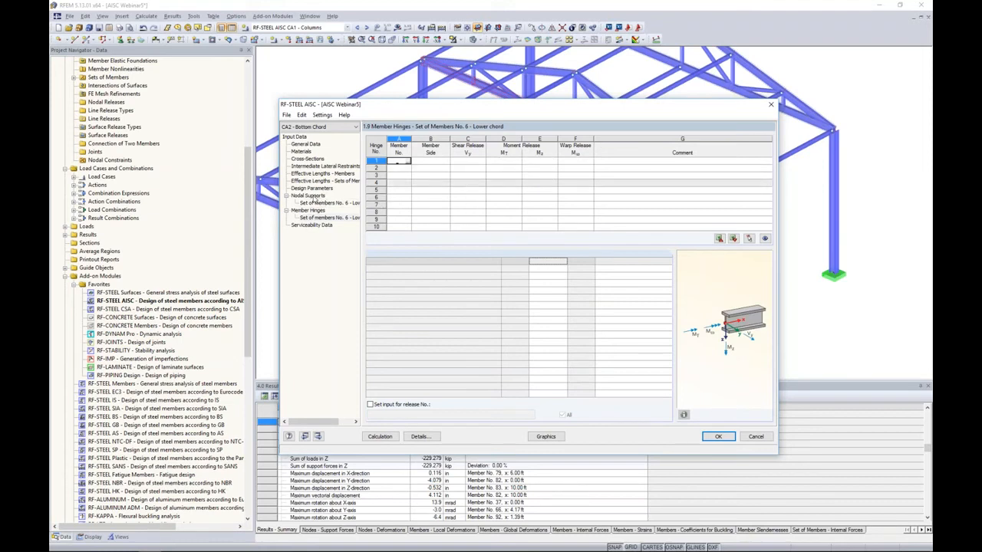
left_click(353, 182)
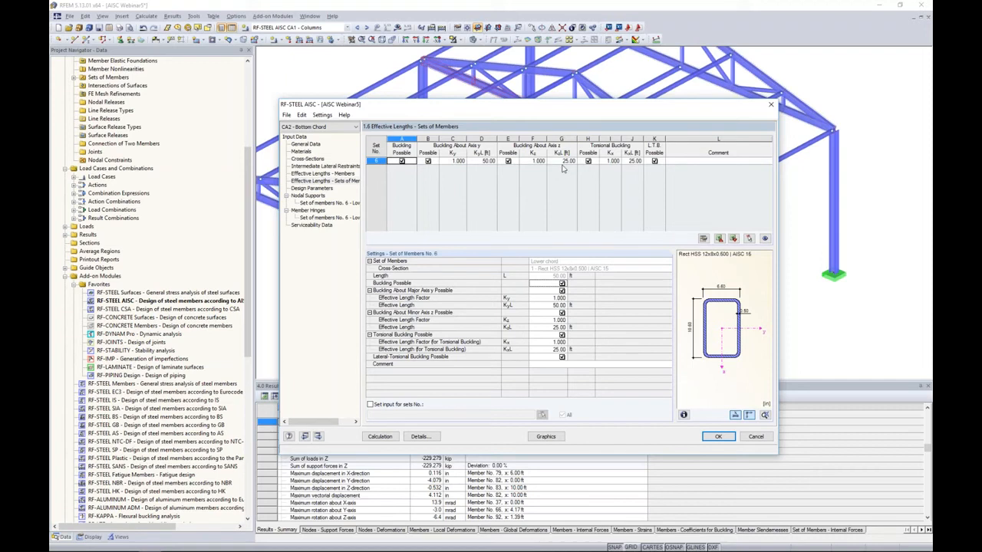
left_click(633, 161)
left_click(319, 188)
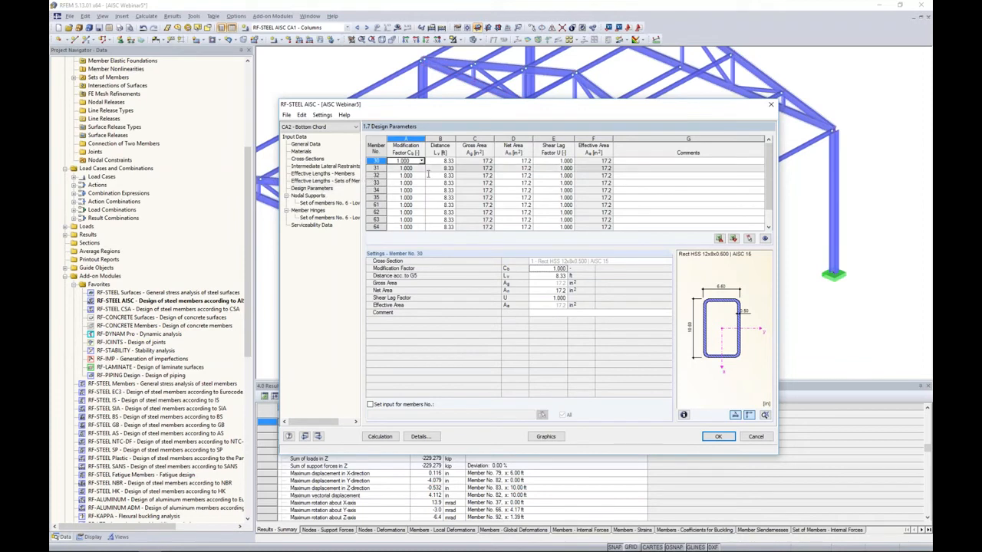
Step: Add bottom chord members 30 to 35 to the serviceability data as single members, picking them in the model
left_click(316, 226)
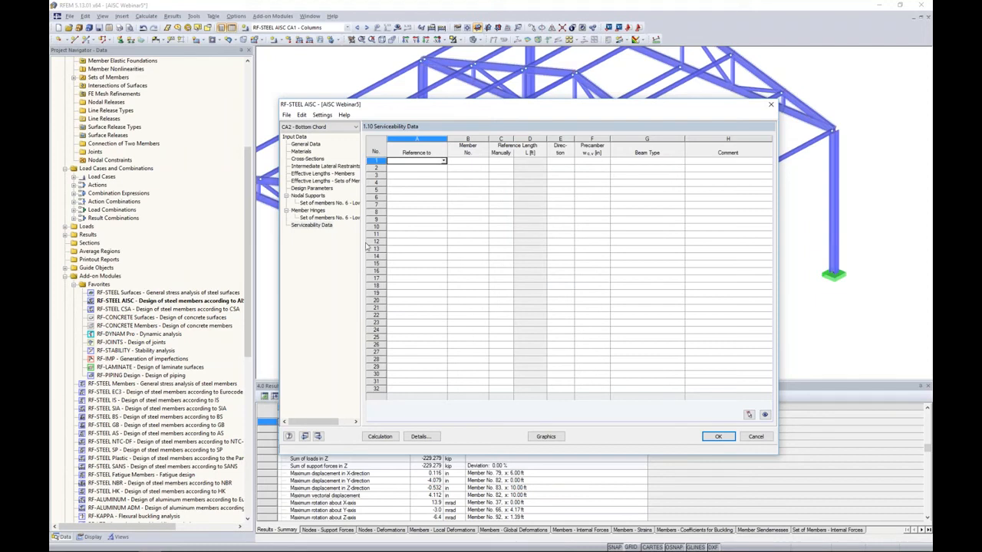
left_click(444, 161)
left_click(435, 168)
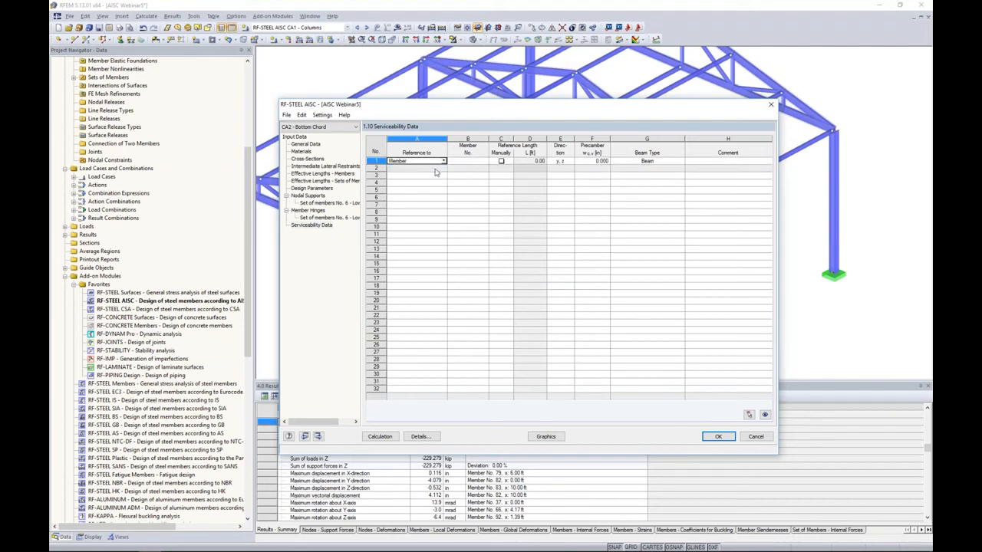
left_click(483, 162)
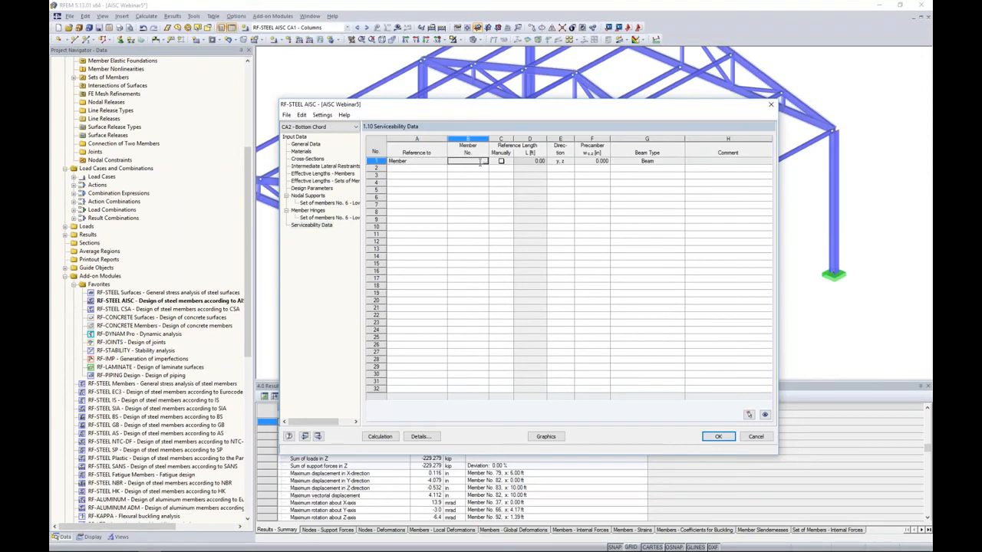
left_click(485, 162)
left_click(342, 129)
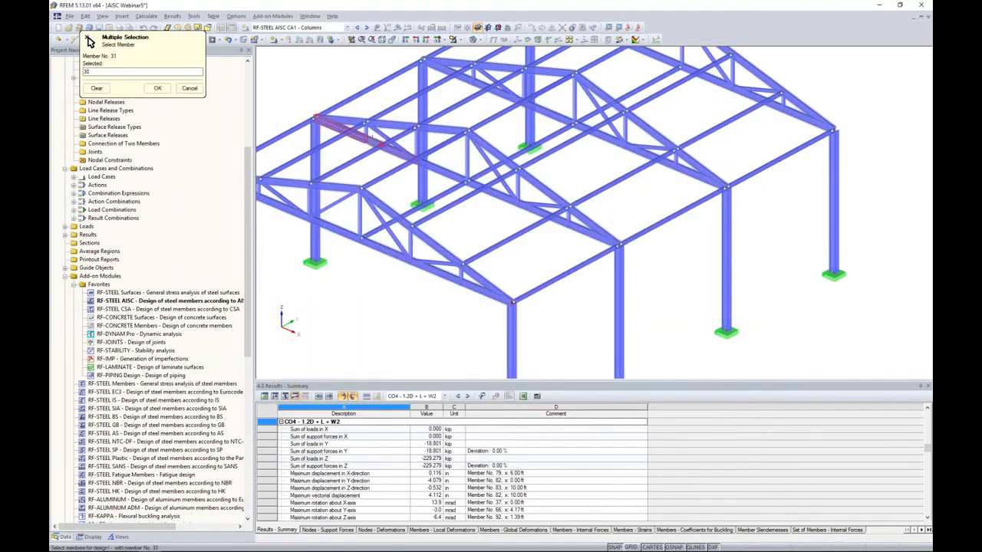
left_click(381, 145)
left_click(444, 174)
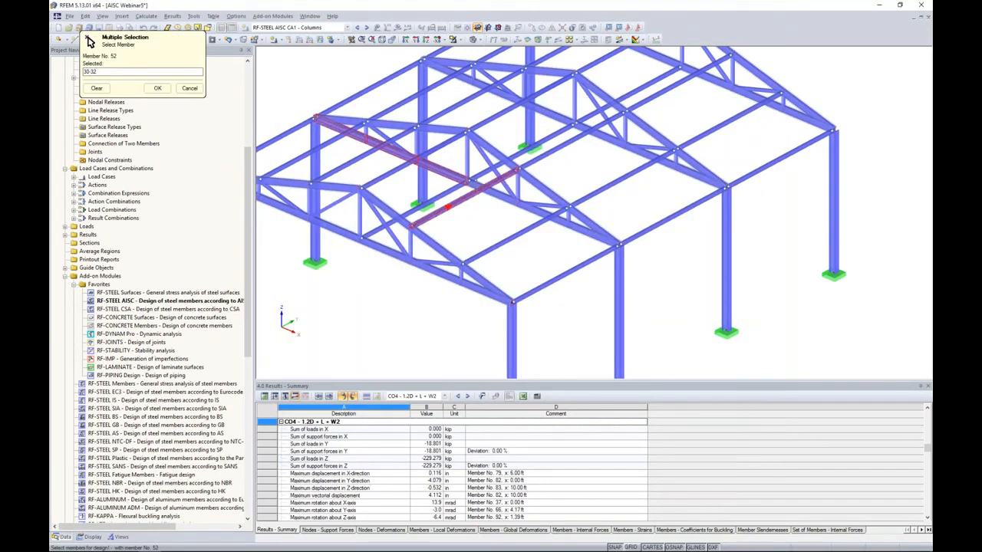
left_click(483, 188)
left_click(543, 213)
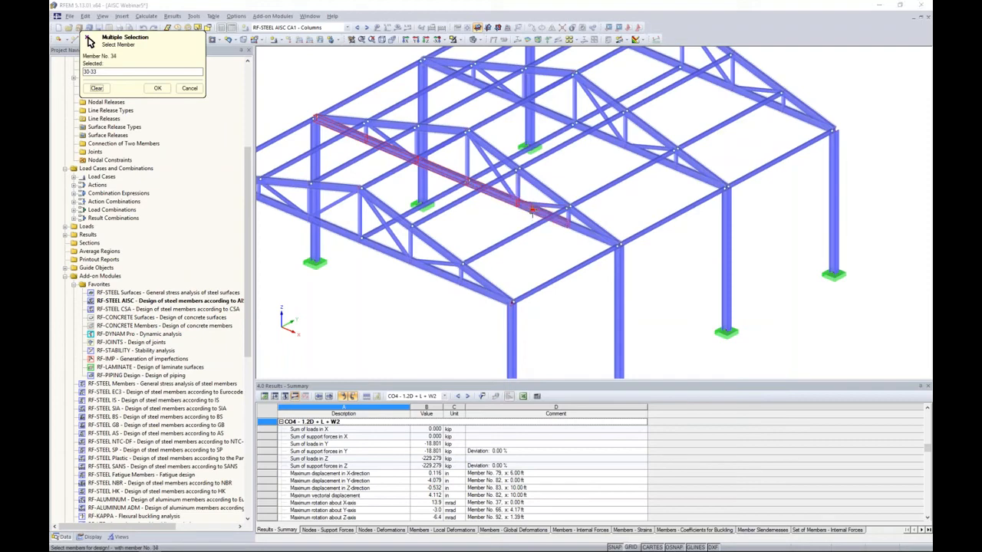
left_click(571, 227)
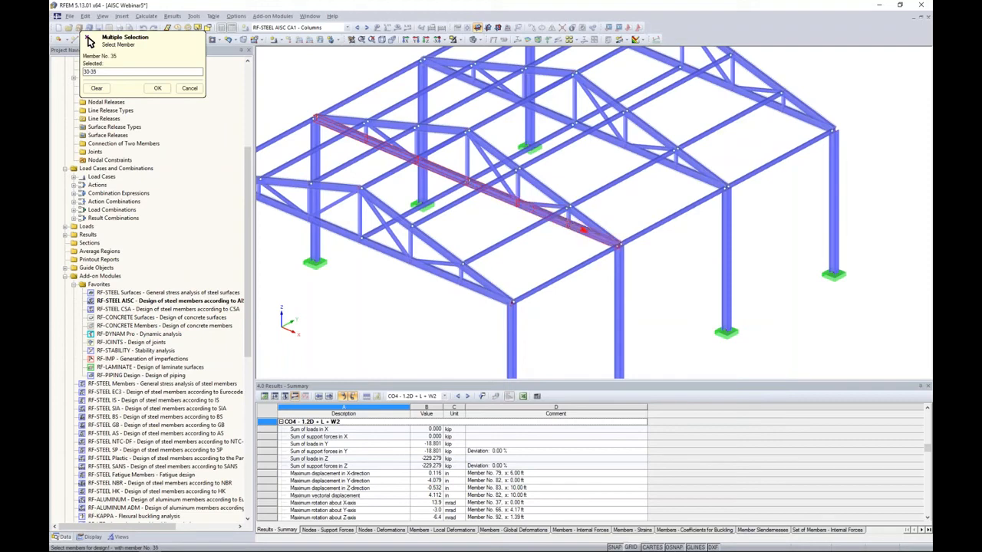
left_click(158, 89)
Step: Enable manual definition of the serviceability reference length for members 30 to 35
left_click_drag(470, 111, 469, 221)
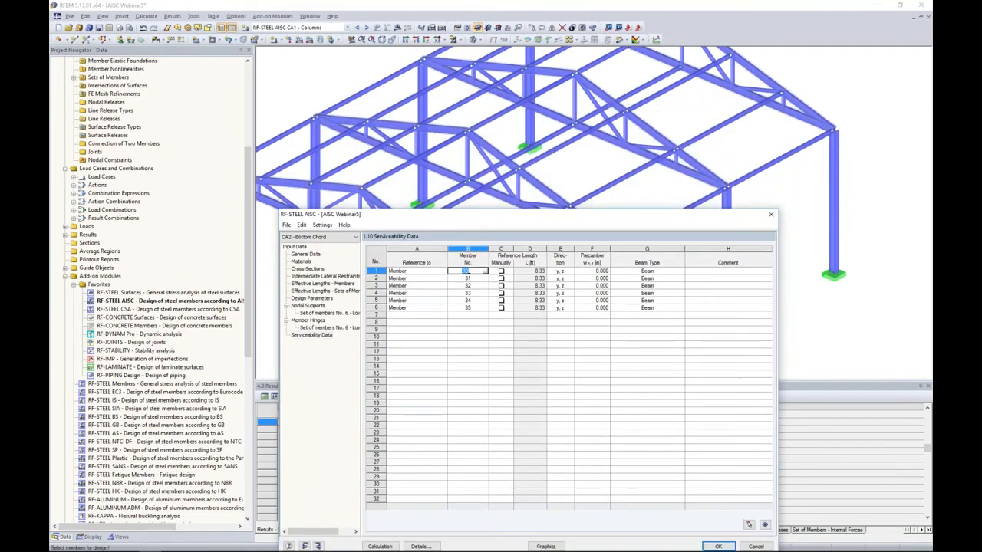
left_click(501, 271)
left_click(501, 278)
left_click(501, 285)
left_click(501, 293)
left_click(500, 300)
left_click(501, 308)
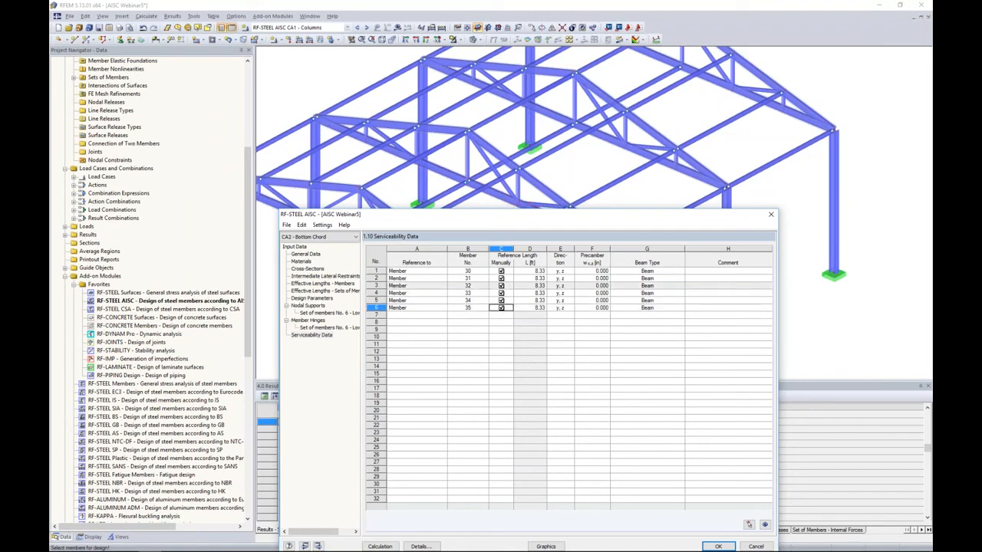
Step: Set member 30's serviceability reference length to 50 ft by picking the two end nodes of the bottom chord
left_click(530, 271)
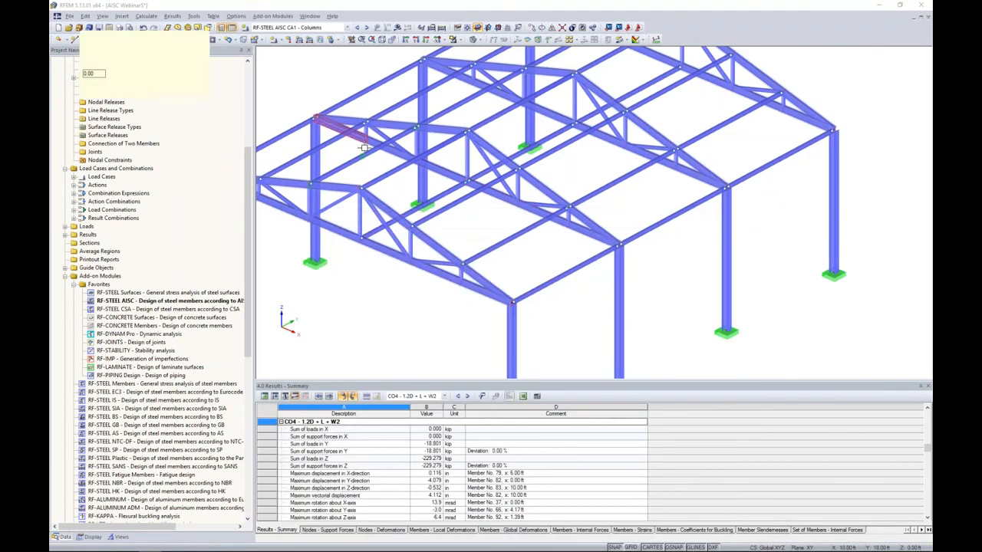
left_click(619, 243)
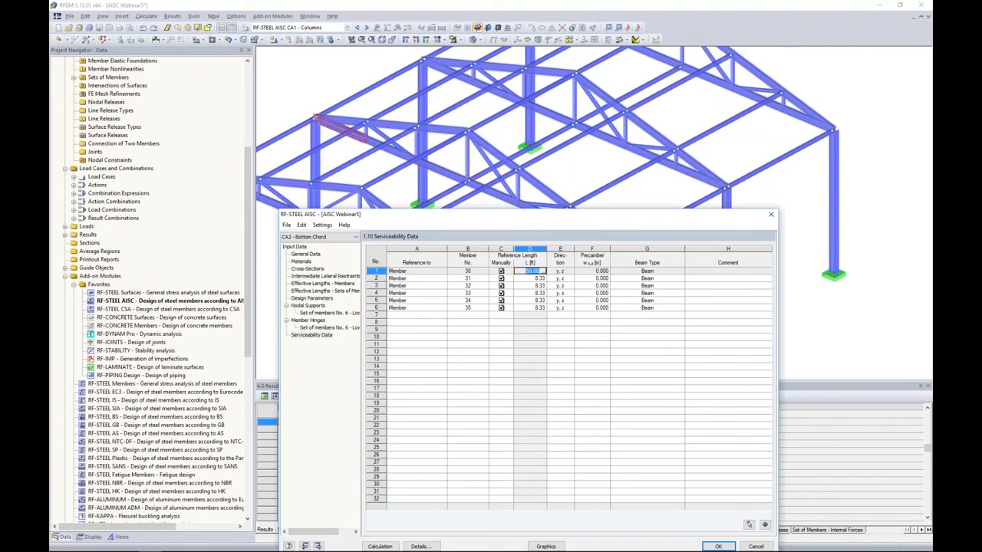
Step: Set the serviceability reference length of members 31 to 35 to 50 ft by copying member 30's value
key("Down")
key("F8")
key("F8")
key("F8")
key("F8")
key("F8")
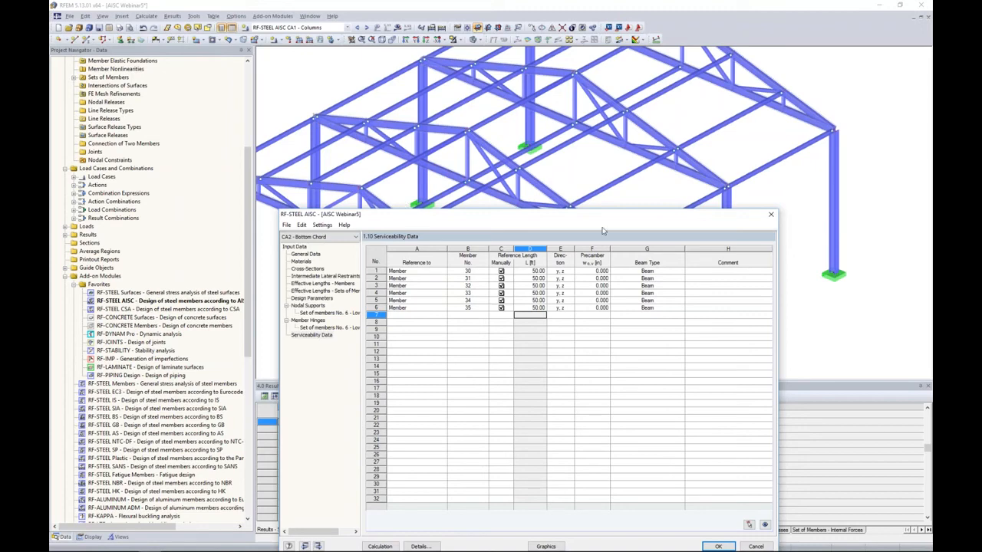
Step: Add set of members No. 6 to the serviceability data as a new set-of-members entry, picking it in the model
left_click_drag(600, 219, 625, 83)
left_click(452, 179)
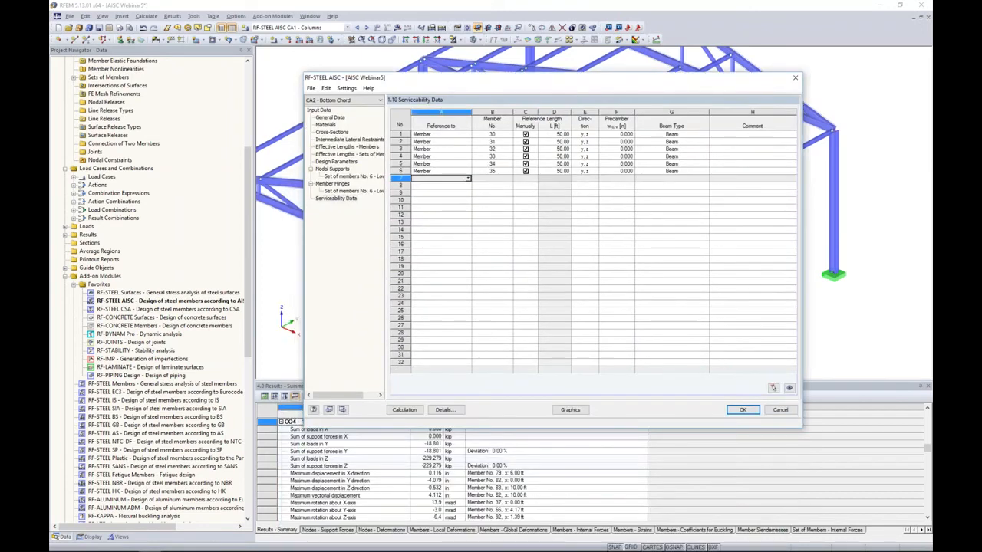
left_click(468, 179)
left_click(453, 192)
left_click(499, 179)
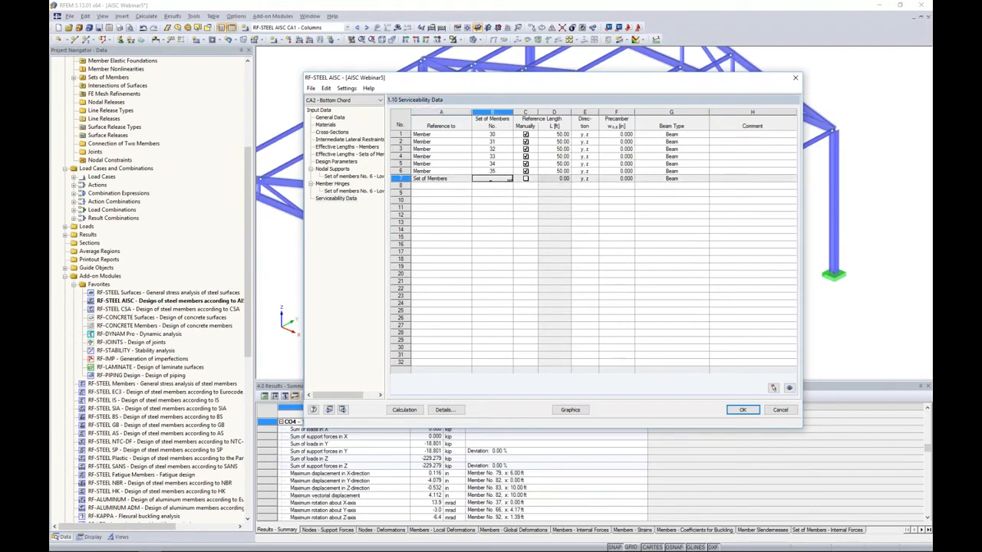
left_click(509, 179)
left_click(540, 109)
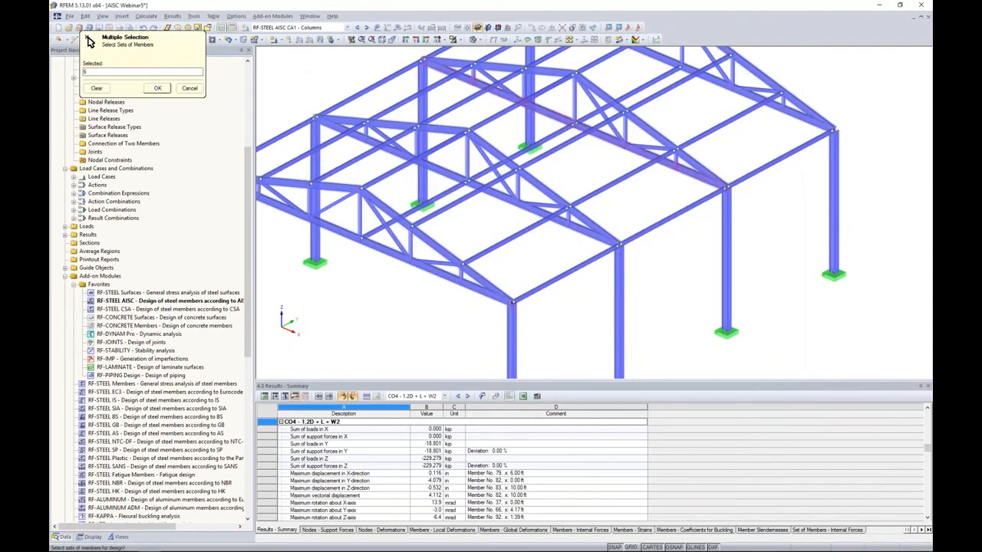
left_click(154, 88)
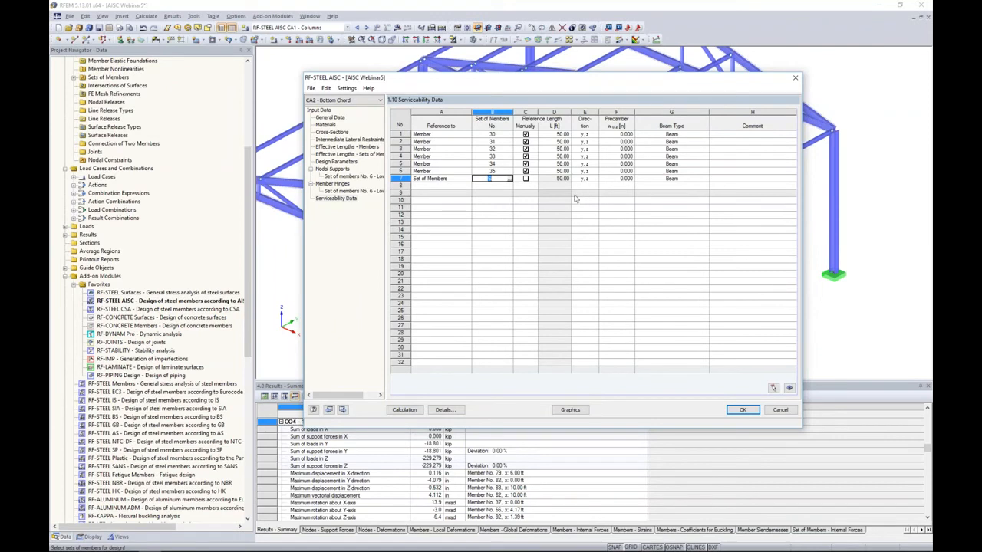
type("6")
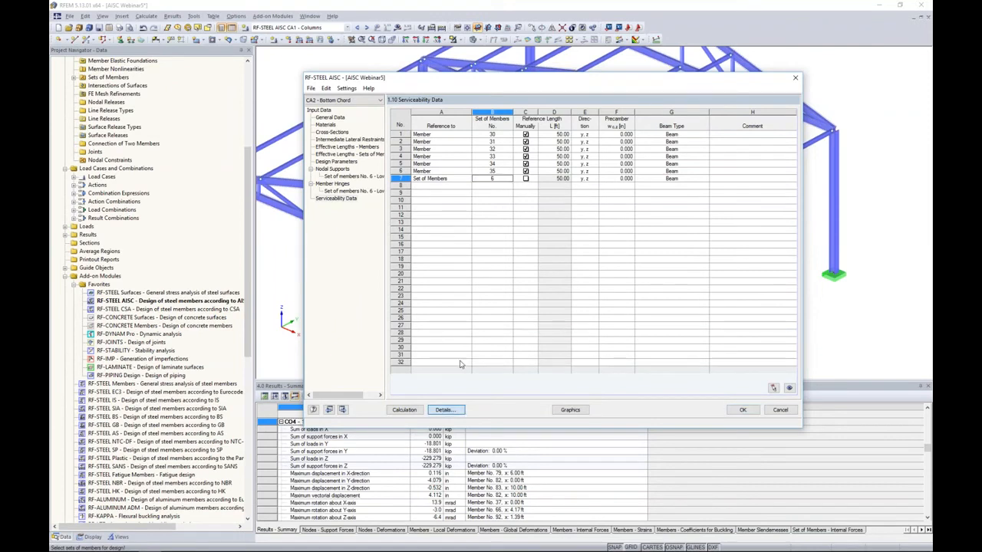
Step: Set the serviceability deformation in the design details to be relative to the undeformed system
left_click(445, 410)
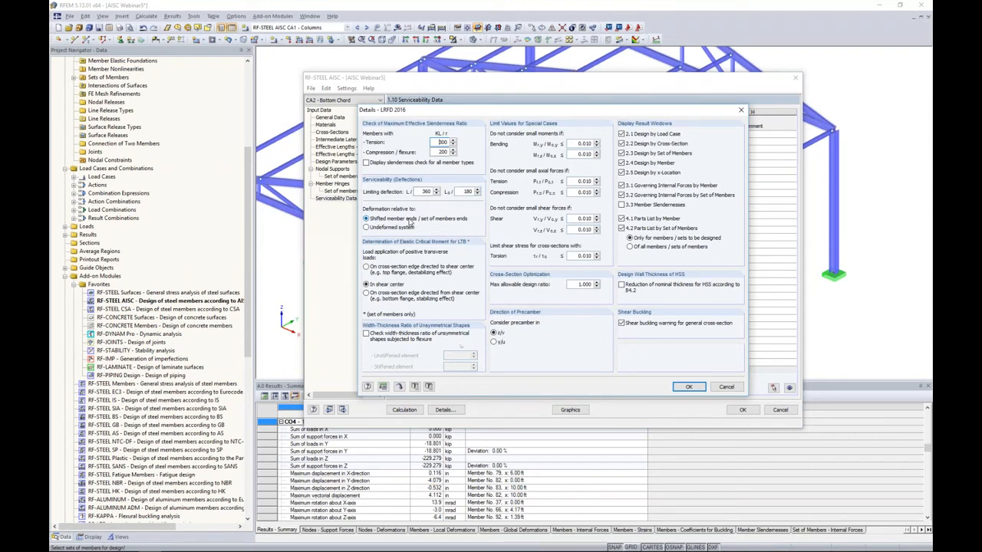
left_click(368, 228)
left_click(689, 386)
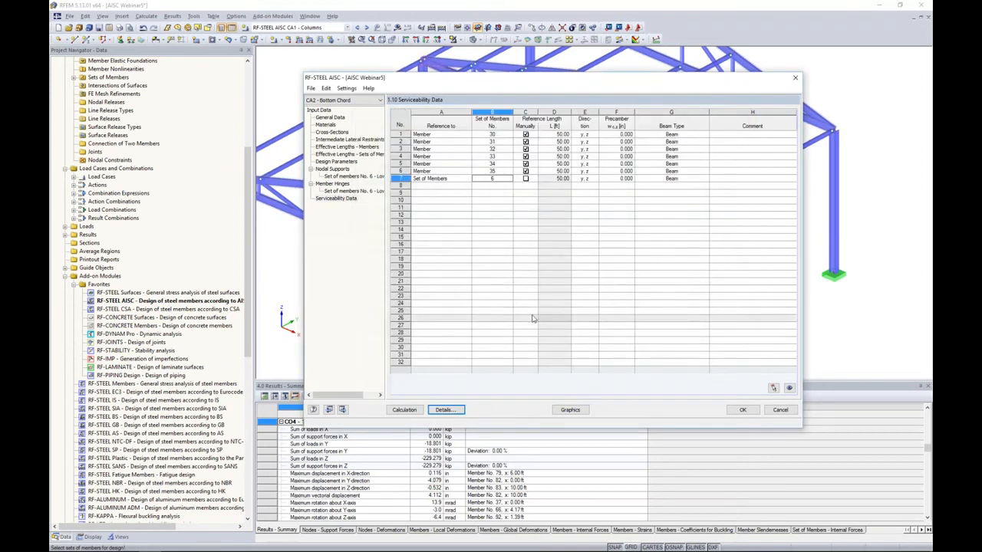
Step: Calculate the Bottom Chord case and review the design results by cross-section, by set of members and by member
left_click(404, 410)
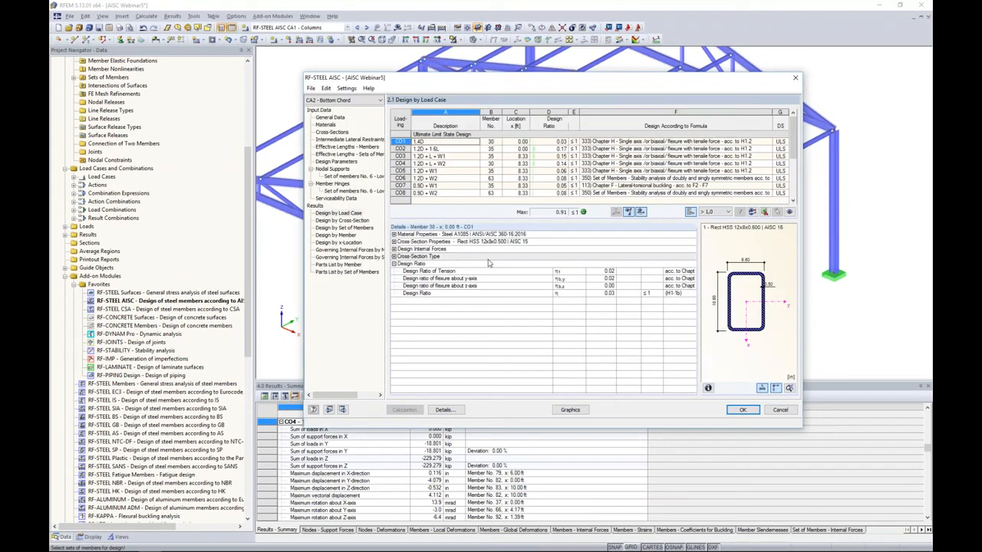
left_click(346, 221)
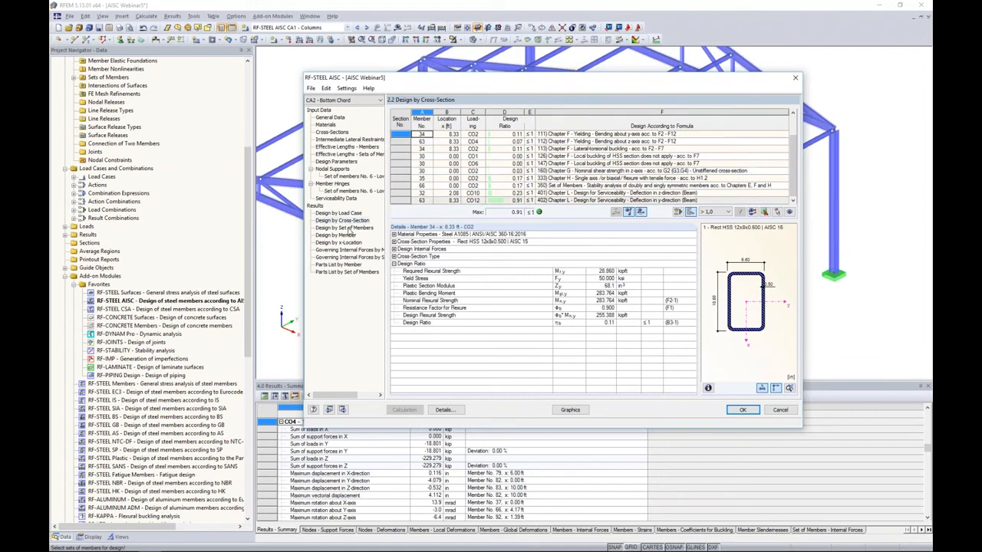
left_click(349, 229)
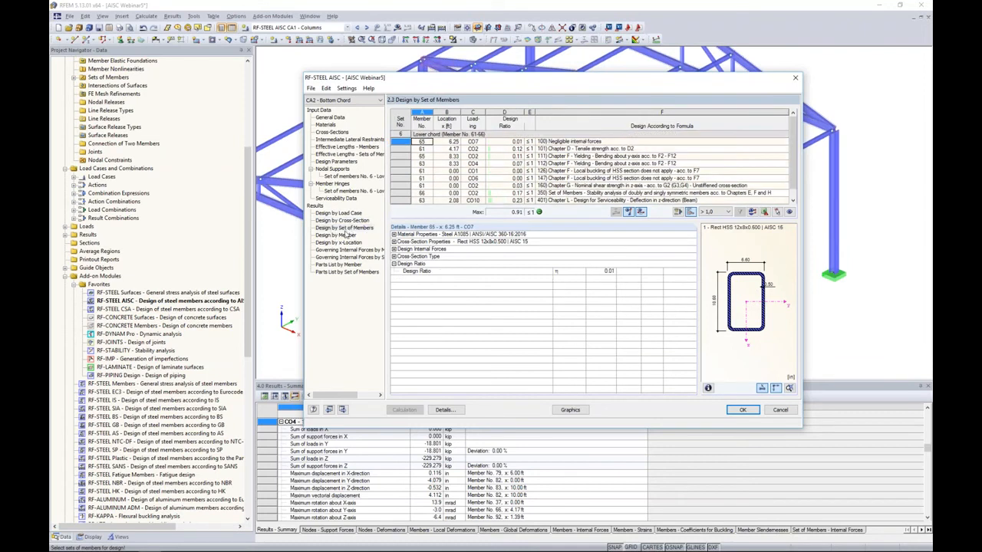
left_click(338, 235)
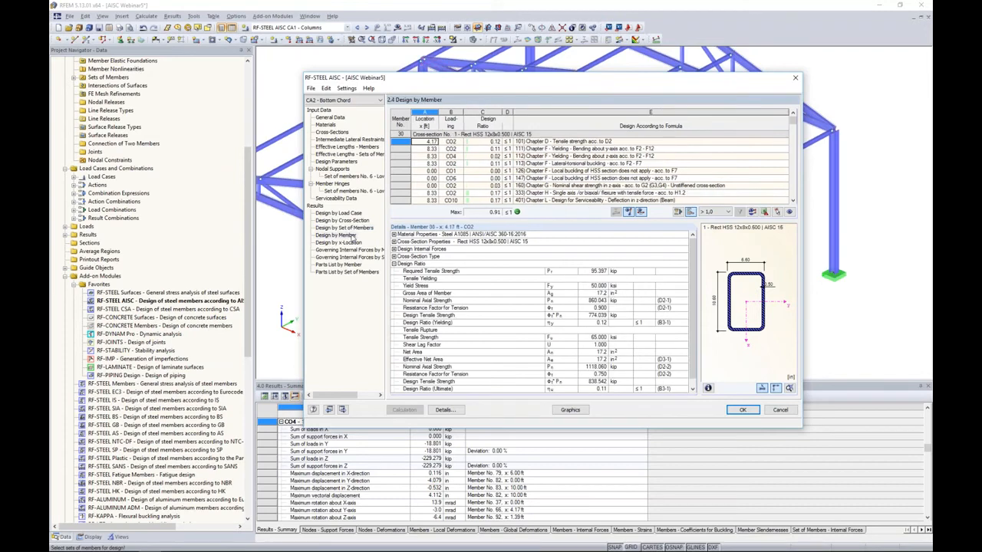
Step: Examine the design results of members 30 to 32 against the model, including member 32's lateral-torsional buckling details
left_click_drag(462, 81, 444, 247)
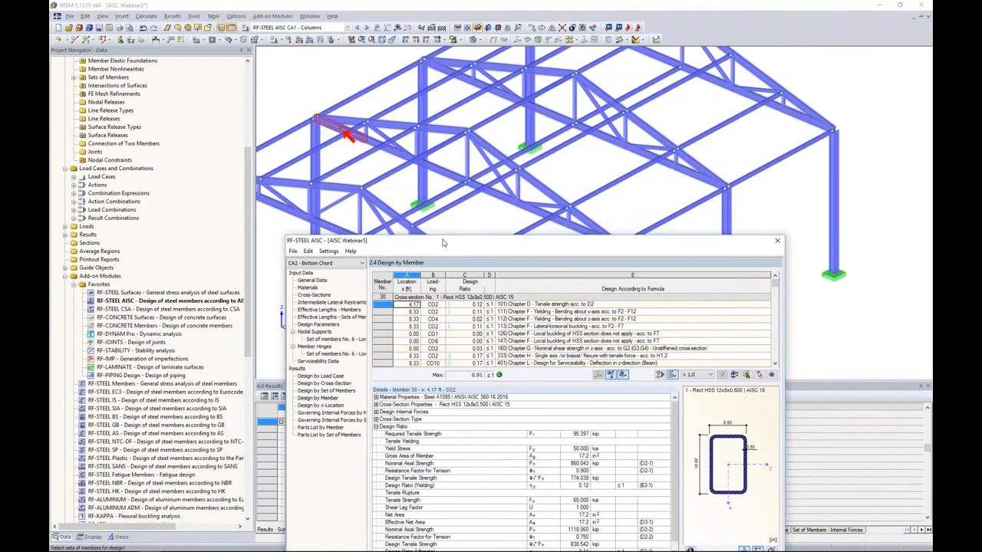
scroll(460, 319, "down", 6)
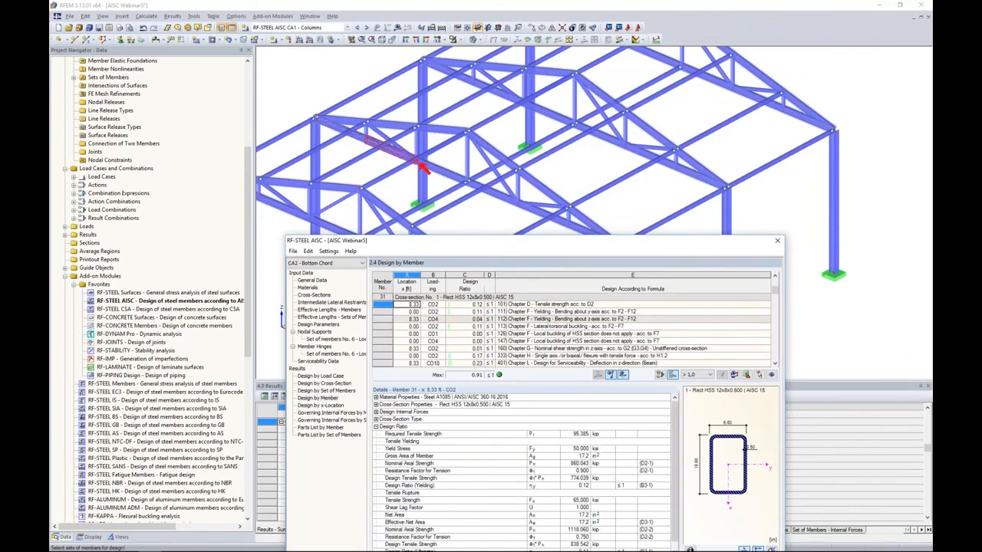
scroll(571, 330, "down", 6)
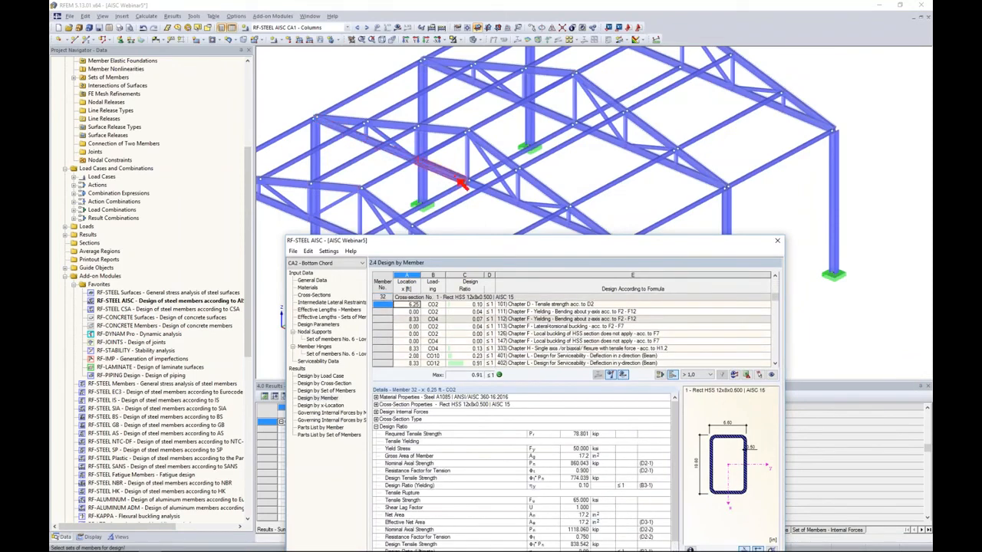
left_click_drag(524, 242, 555, 89)
left_click(558, 167)
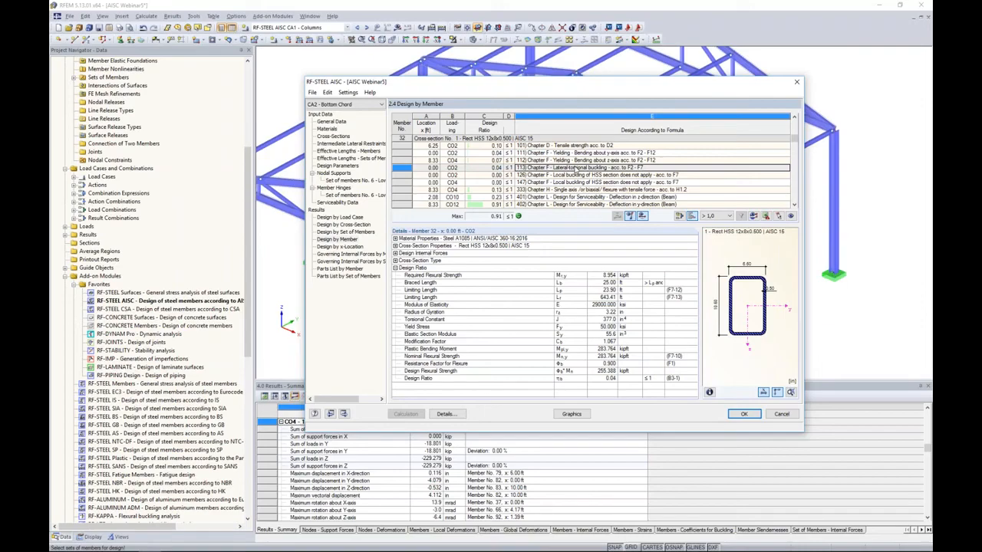
Step: Switch to the PowerPoint slide show and advance to the HSS Lateral Torsional Buckling (Sect. F7.4) slide
key("super+Tab")
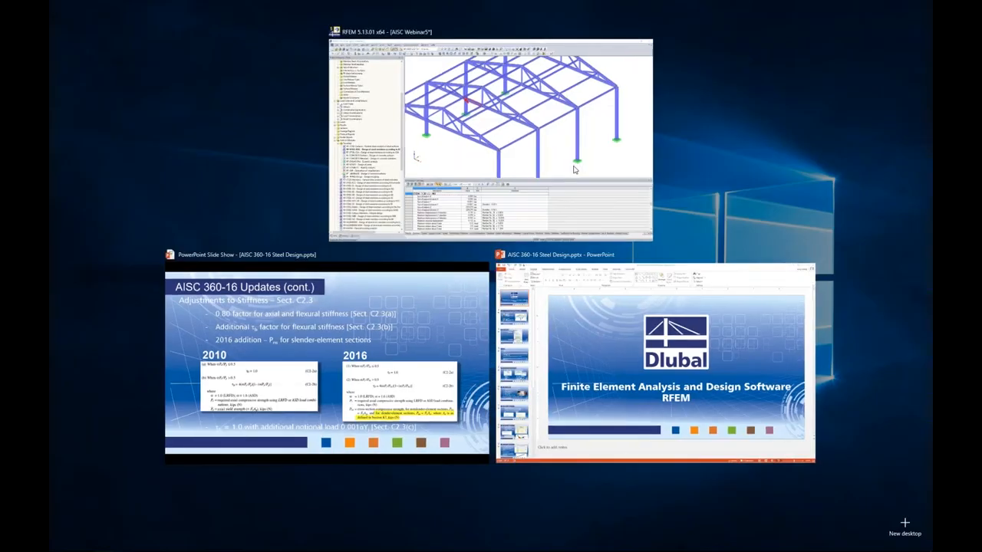
left_click(415, 345)
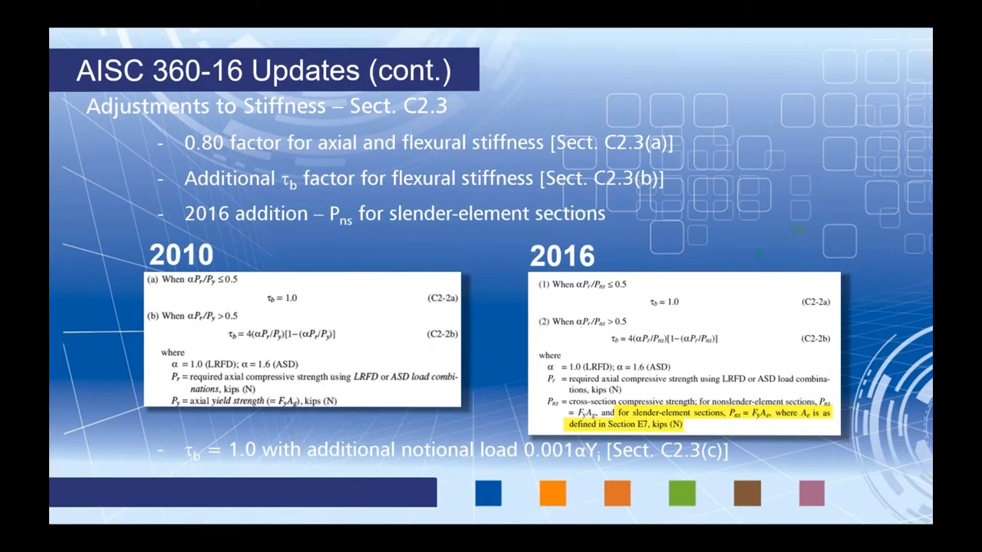
key("Right")
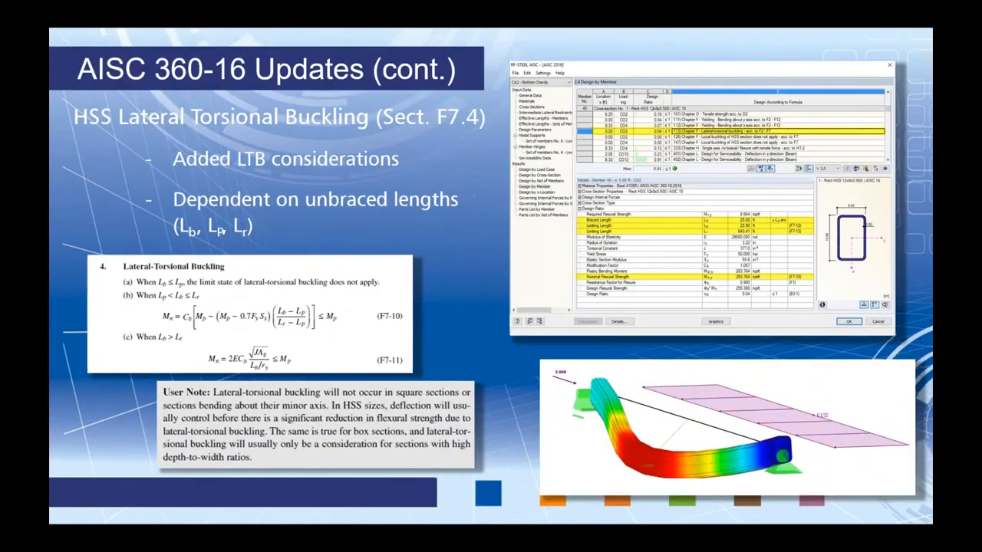